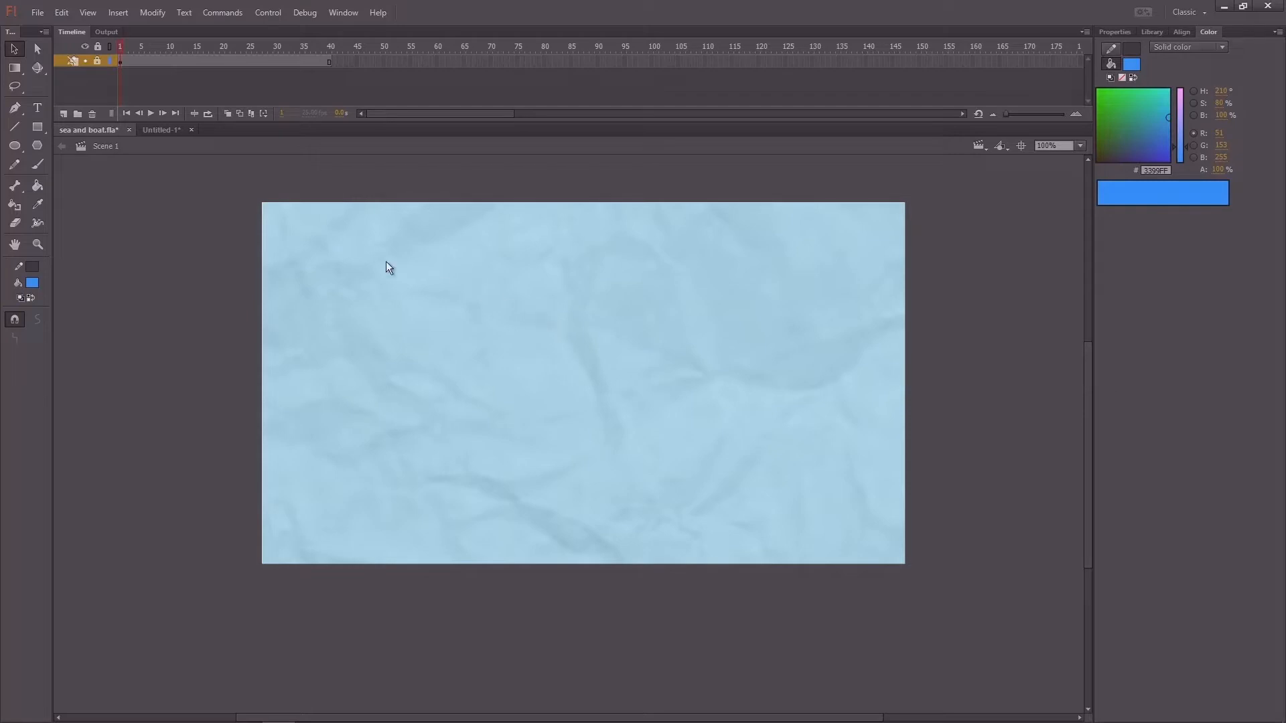
Add a new layer and draw a large blue rectangle with an outline around the middle of the stage
{"action": "left_click", "coordinate": [63, 113]}
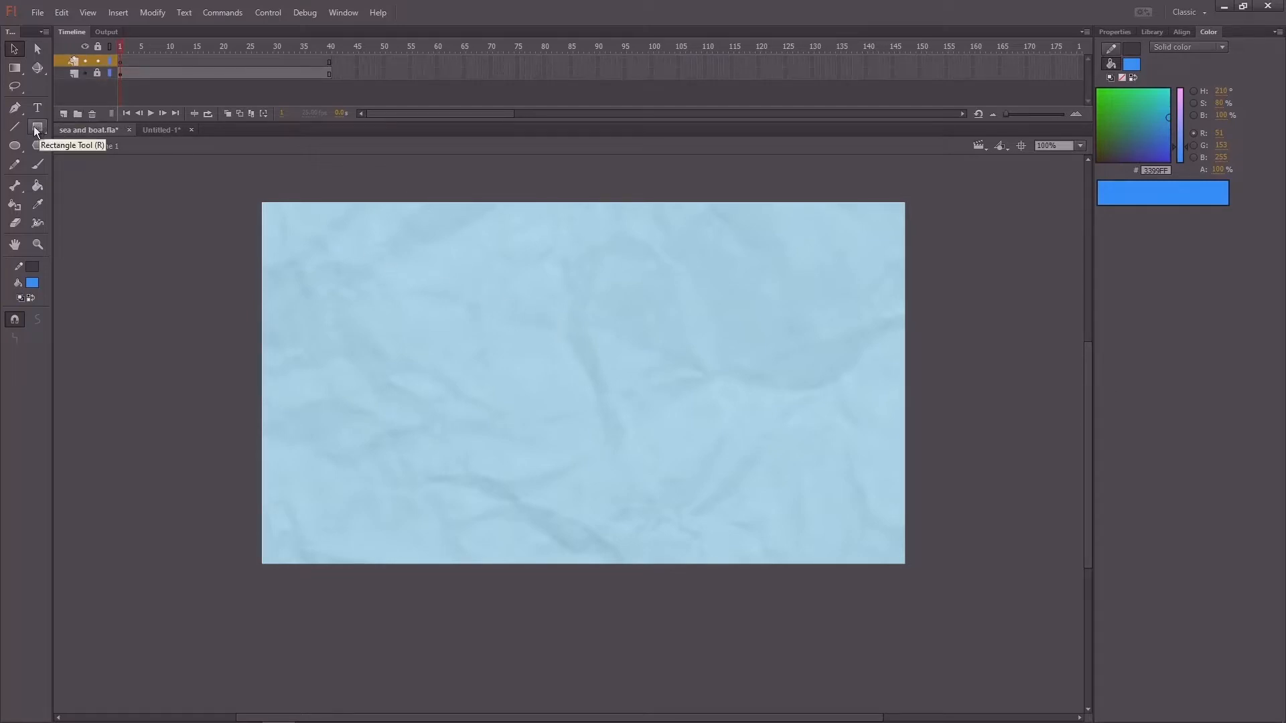
{"action": "left_click", "coordinate": [37, 127]}
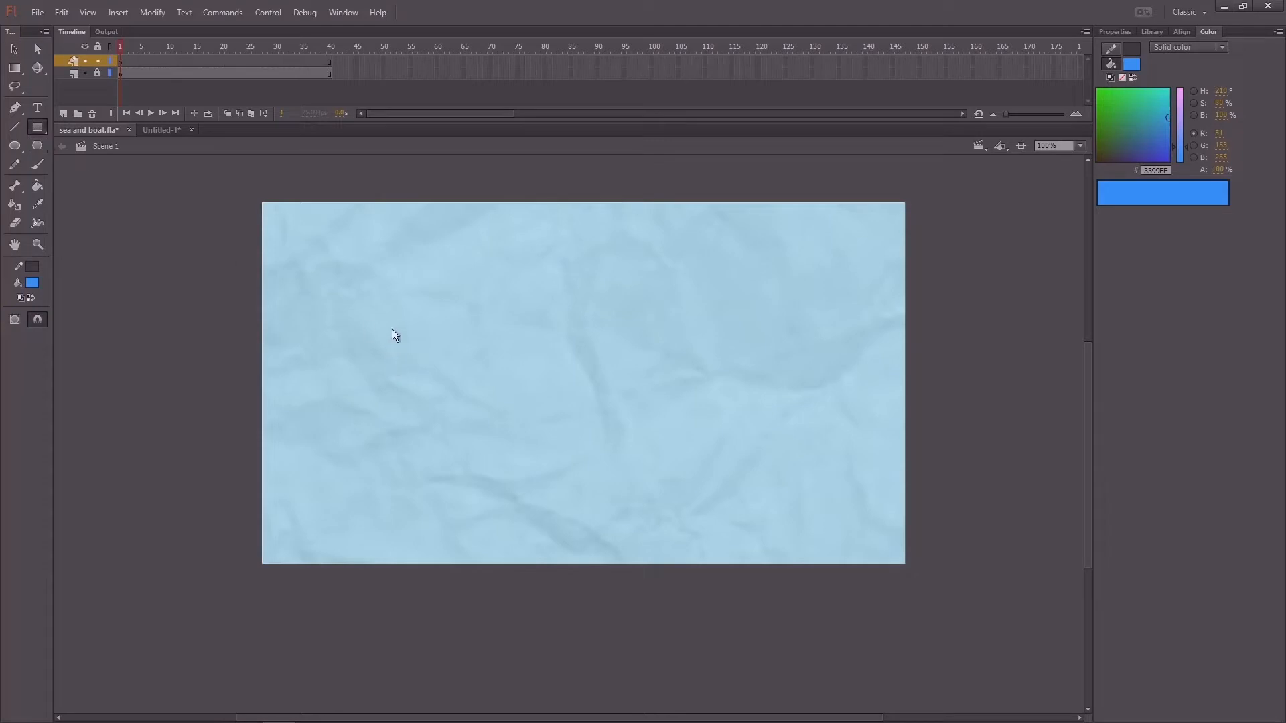
{"action": "mouse_move", "coordinate": [387, 311]}
{"action": "left_mouse_down"}
{"action": "mouse_move", "coordinate": [507, 381]}
{"action": "mouse_move", "coordinate": [821, 493]}
{"action": "left_mouse_up"}
Shift the whole rectangle slightly up and to the left on the stage and convert it to a symbol
{"action": "key", "text": "v"}
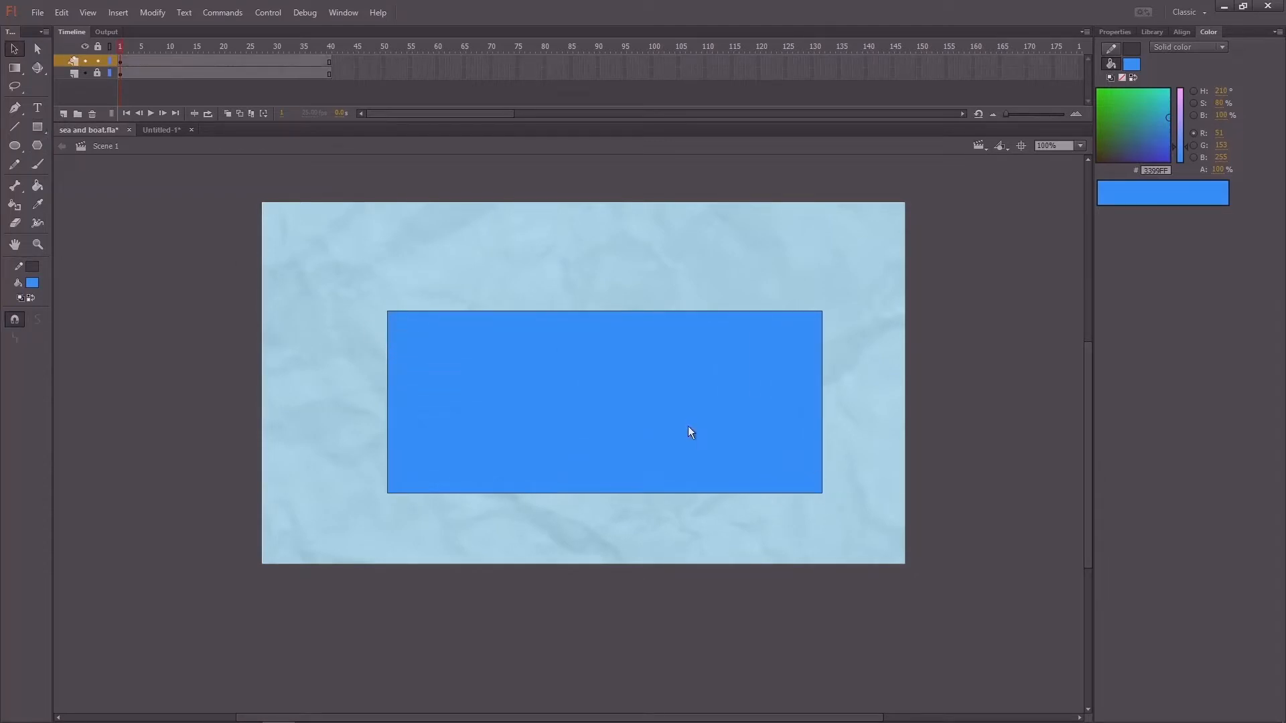
{"action": "left_click", "coordinate": [688, 426]}
{"action": "left_click_drag", "start_coordinate": [673, 423], "coordinate": [670, 414]}
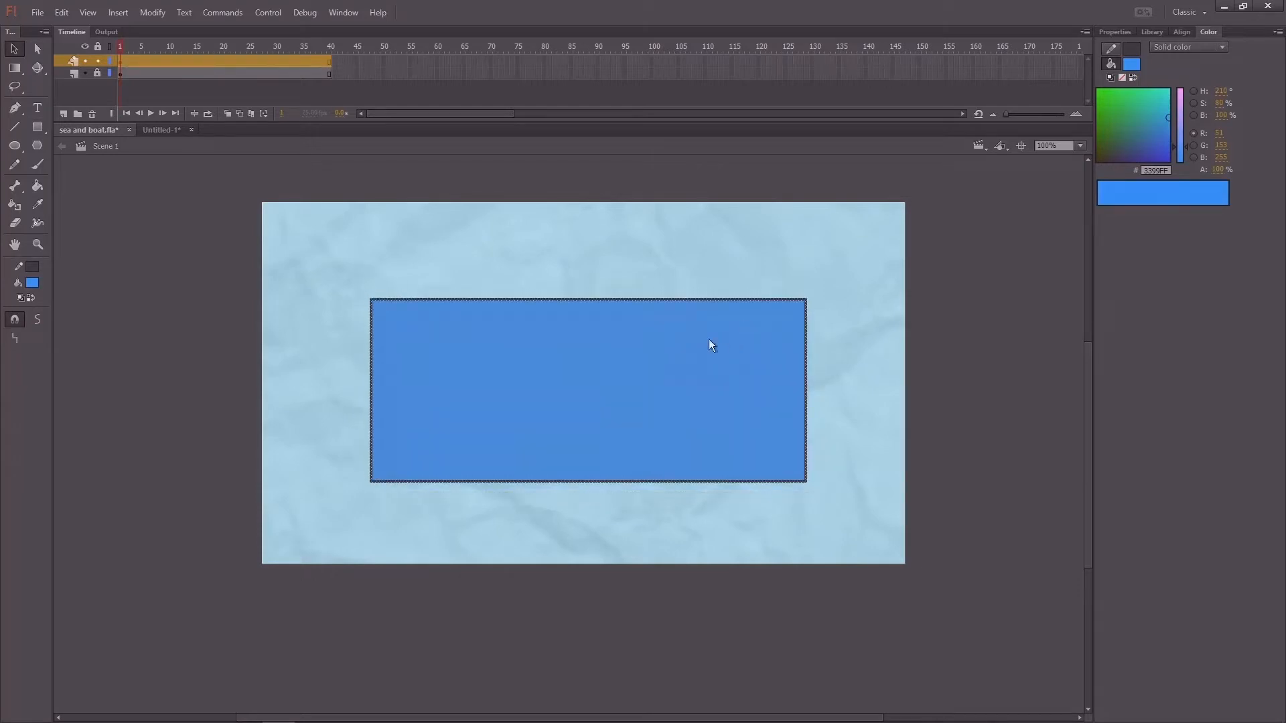
{"action": "key", "text": "F8"}
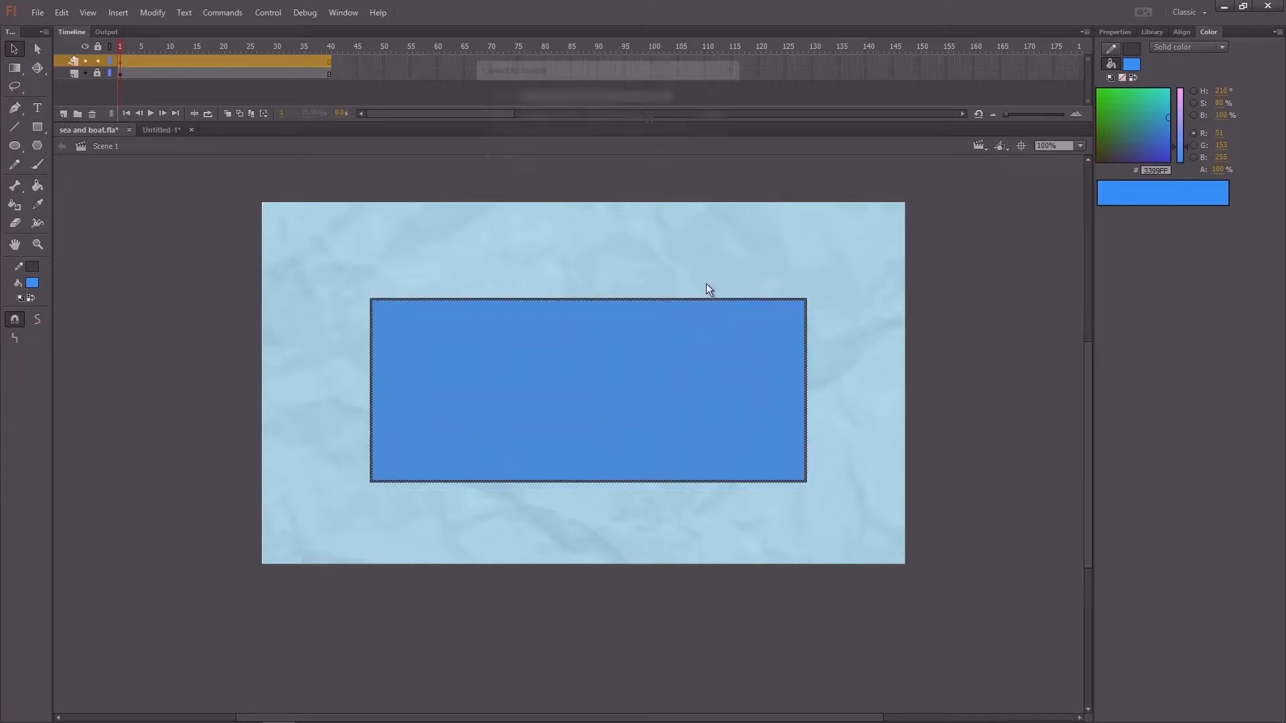
{"action": "left_click", "coordinate": [715, 97]}
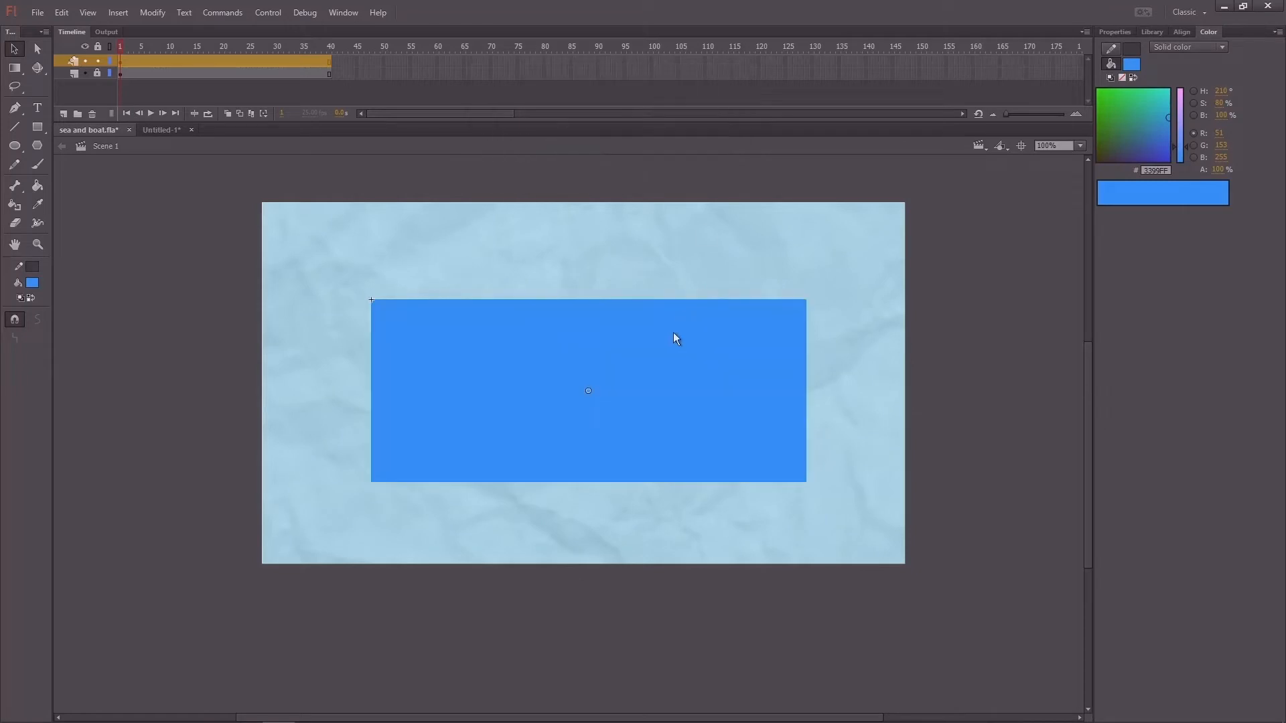
Enter the rectangle symbol for editing and delete the outline around the blue fill
{"action": "double_click", "coordinate": [671, 343]}
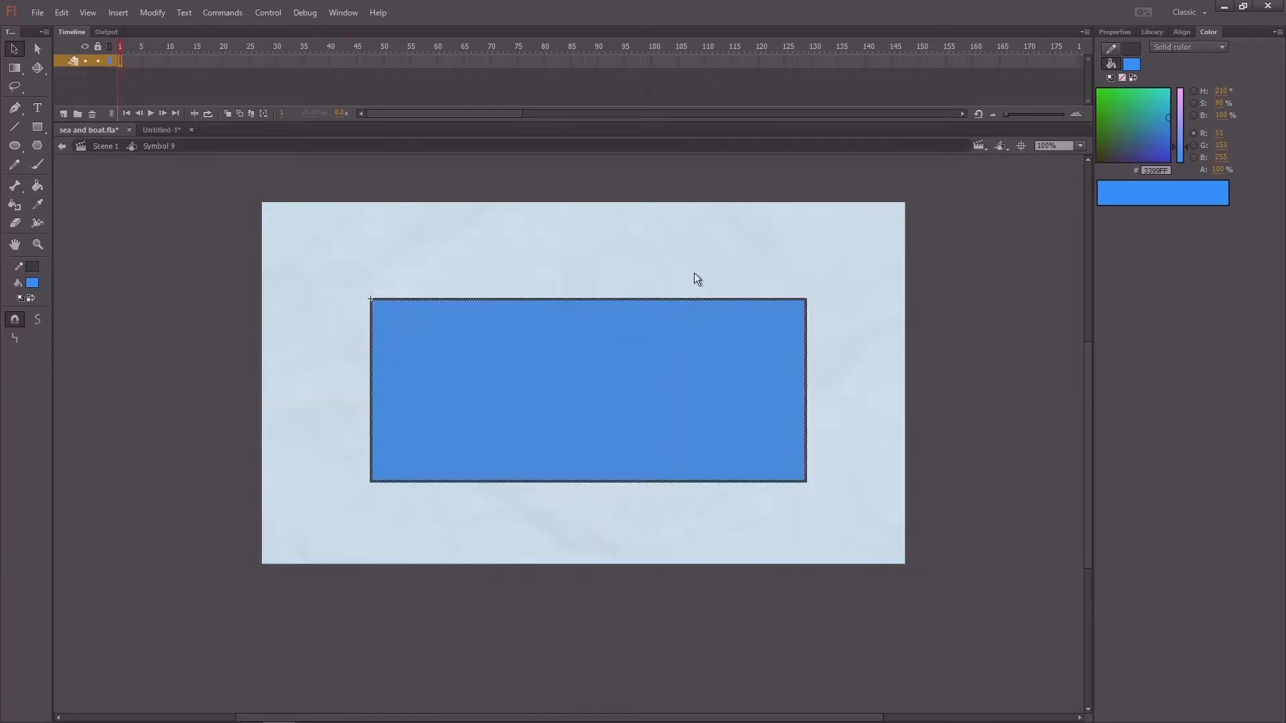
{"action": "double_click", "coordinate": [660, 300]}
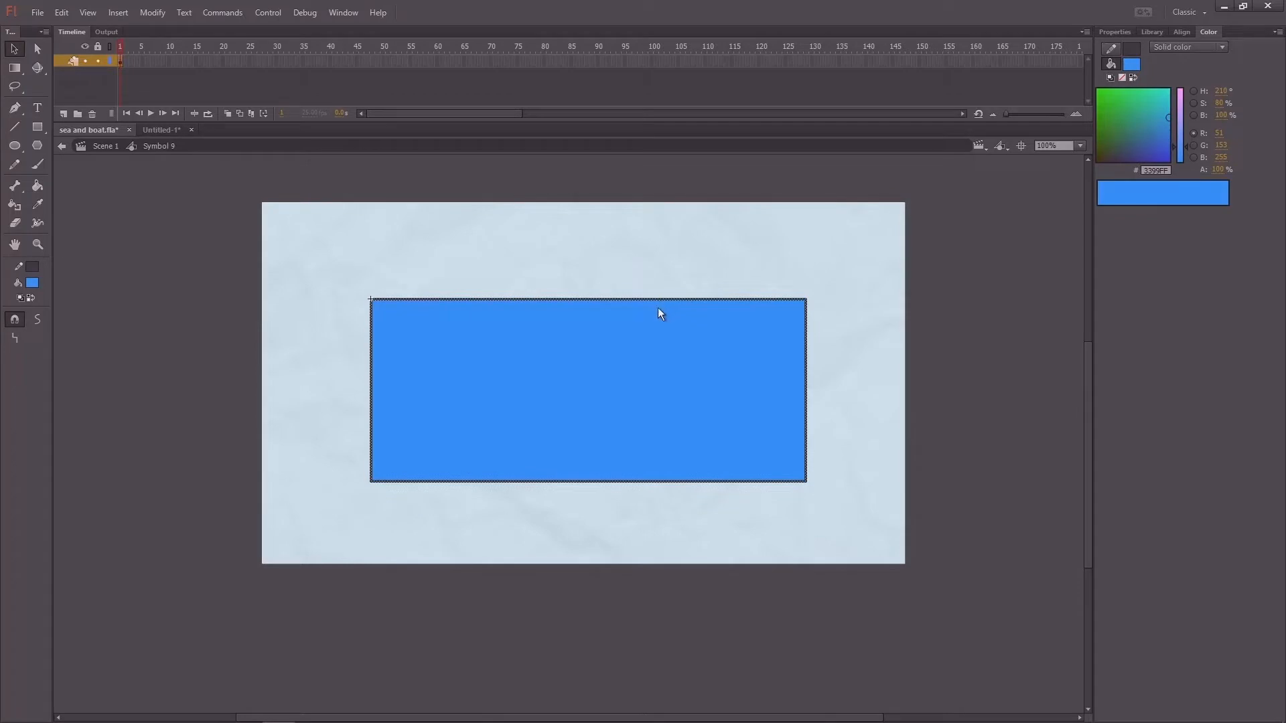
{"action": "key", "text": "Delete"}
{"action": "key", "text": "ctrl+equal"}
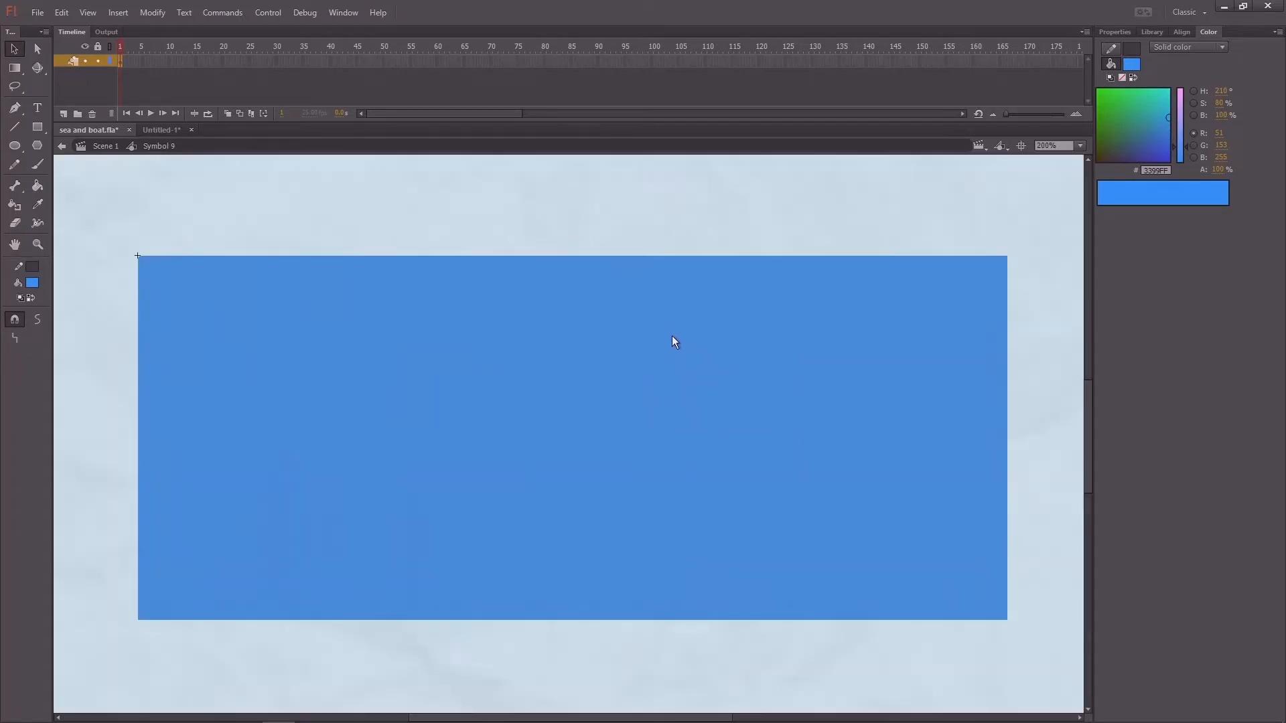
{"action": "left_click", "coordinate": [598, 211]}
{"action": "left_click_drag", "start_coordinate": [597, 210], "coordinate": [604, 221]}
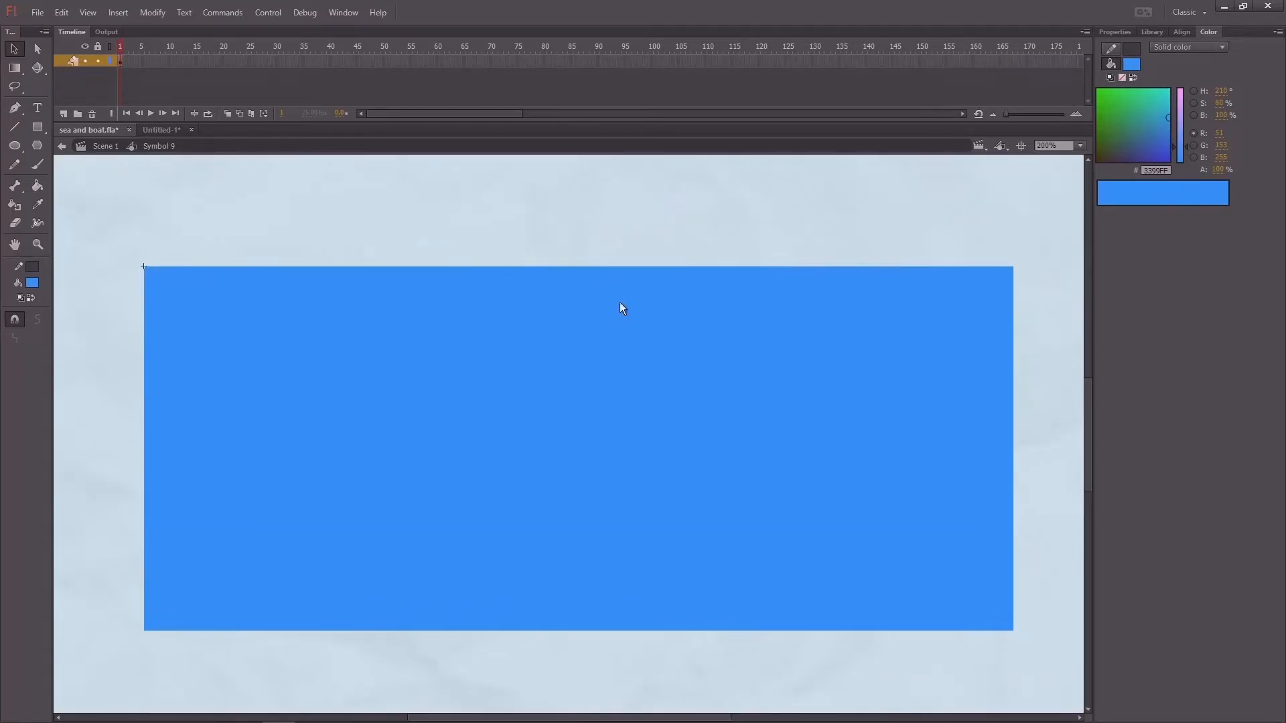
Change the rectangle's fill to a linear gradient running from #0066FF to #33FFFF
{"action": "left_click", "coordinate": [652, 371]}
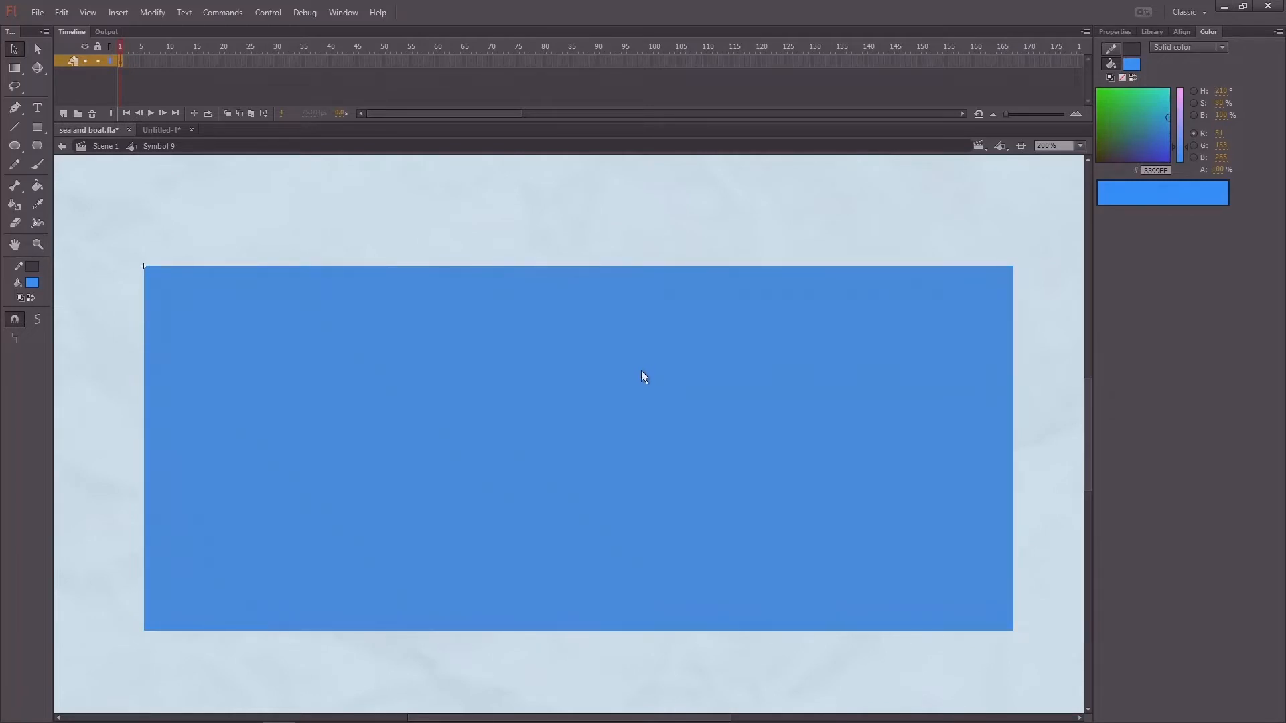
{"action": "left_click", "coordinate": [1195, 48]}
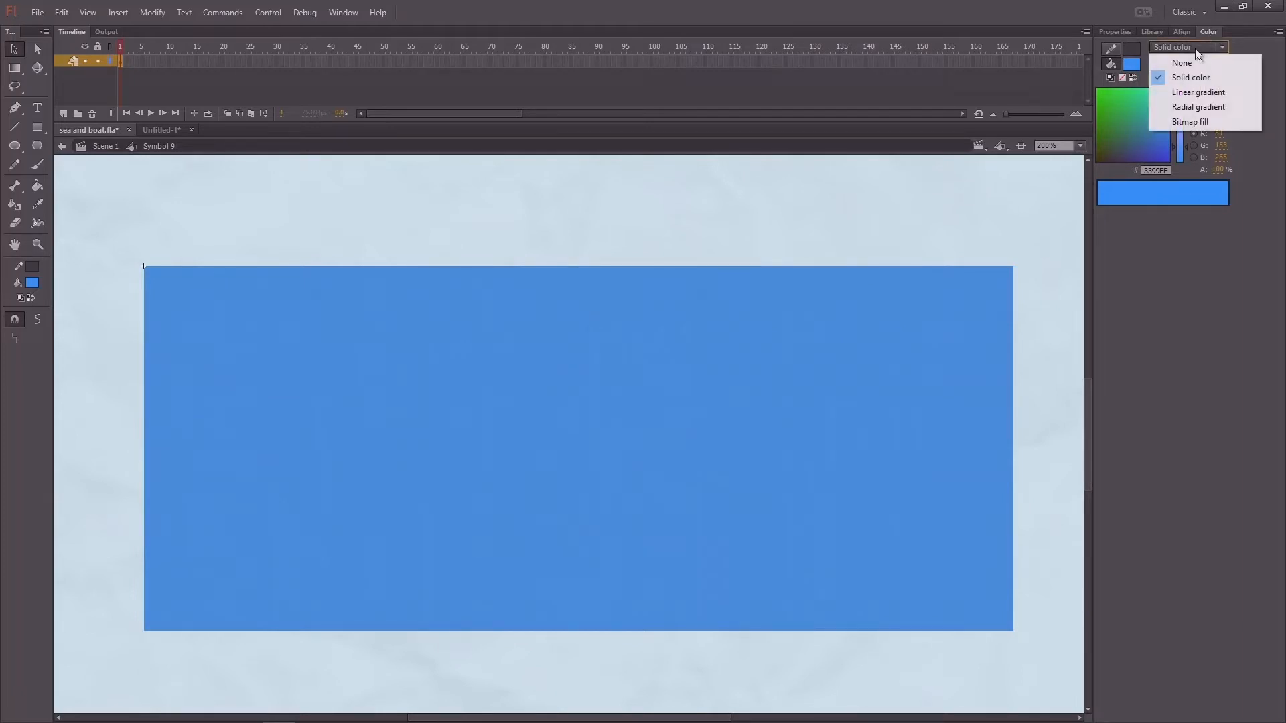
{"action": "left_click", "coordinate": [1196, 92]}
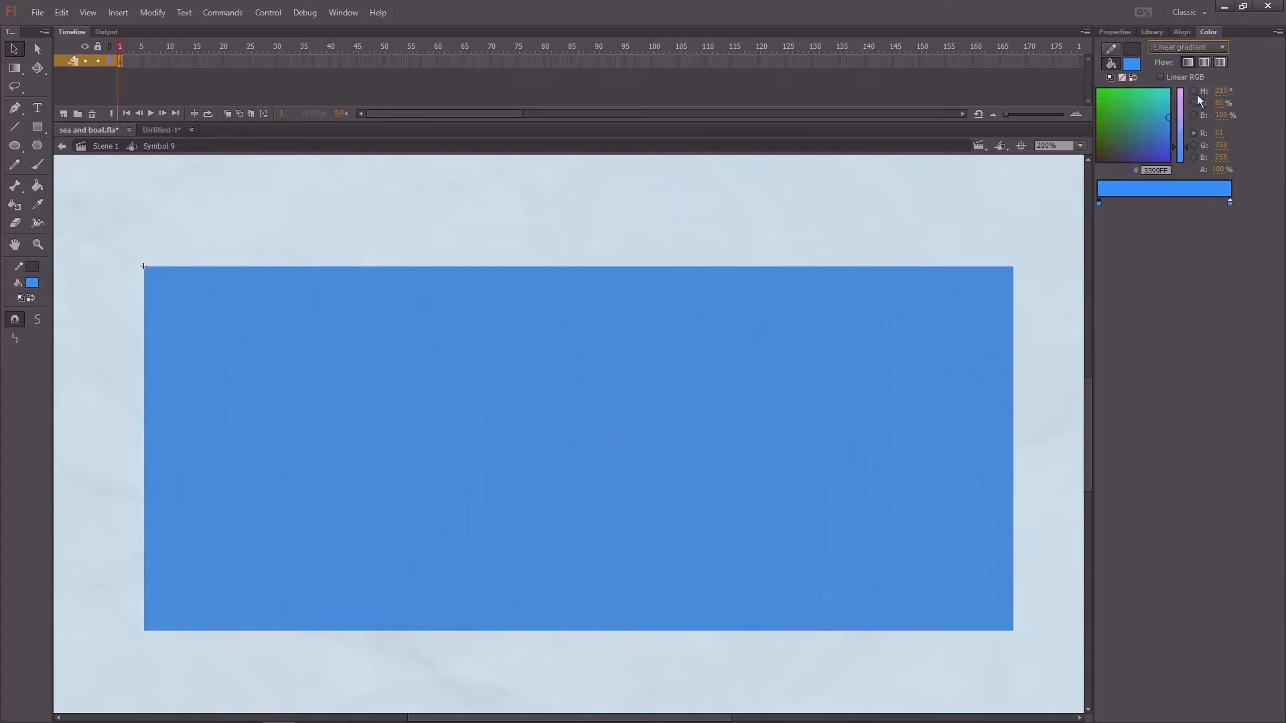
{"action": "double_click", "coordinate": [1230, 203]}
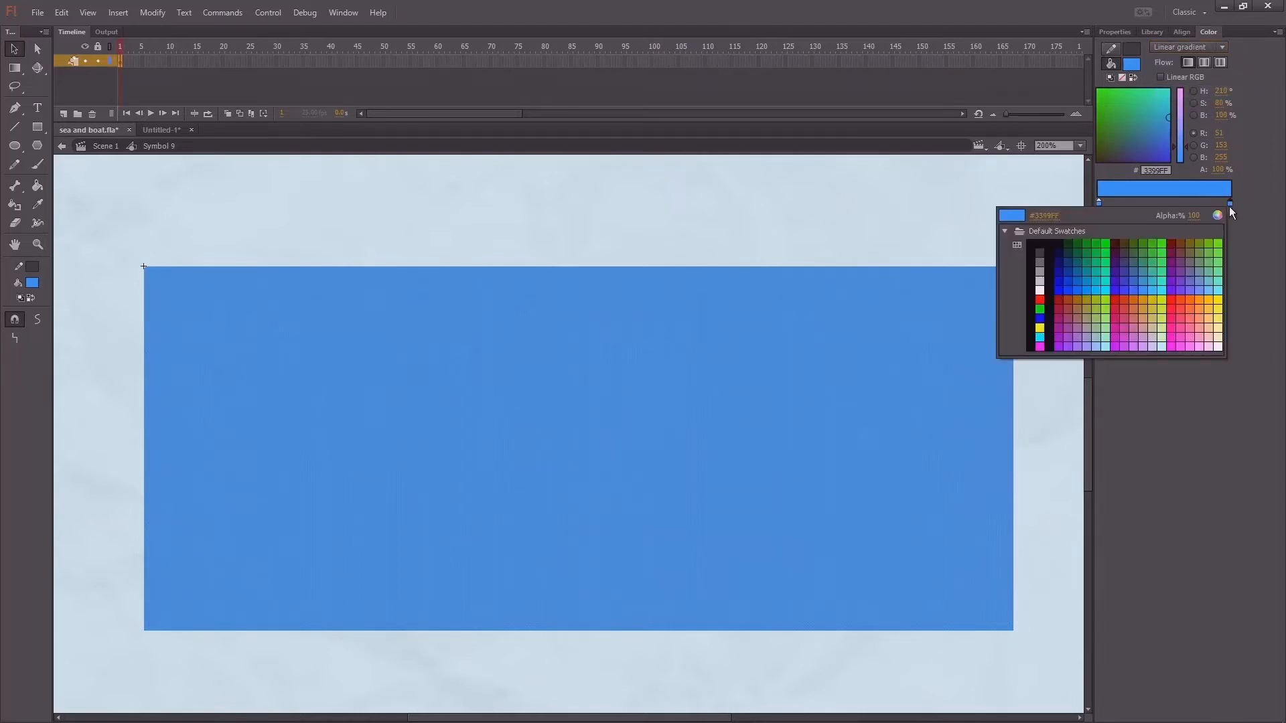
{"action": "left_click", "coordinate": [1160, 292]}
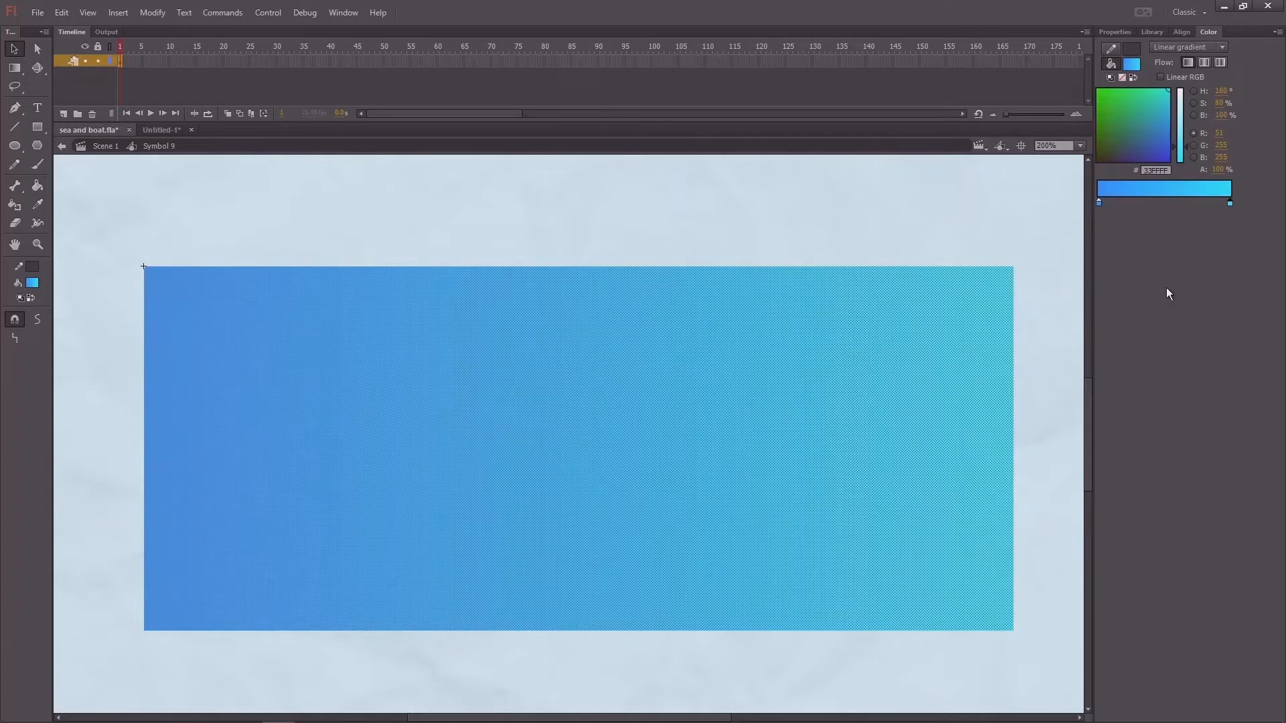
{"action": "double_click", "coordinate": [1099, 202]}
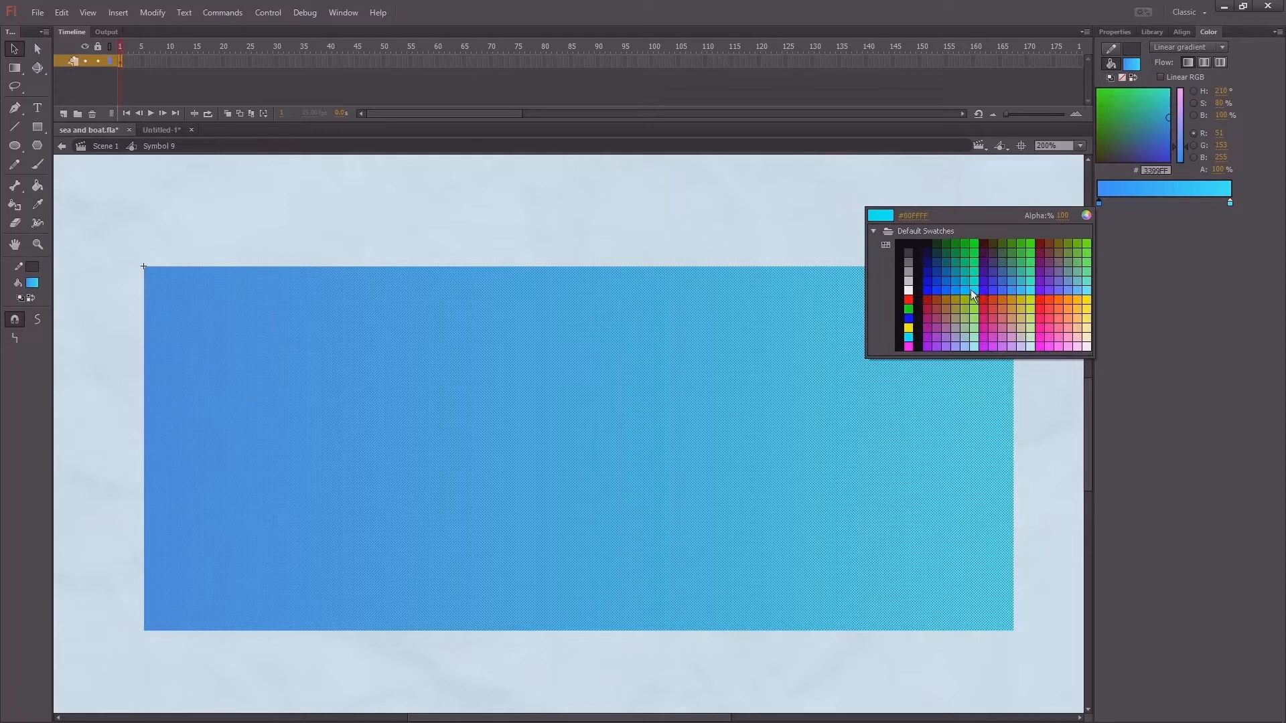
{"action": "left_click", "coordinate": [946, 295]}
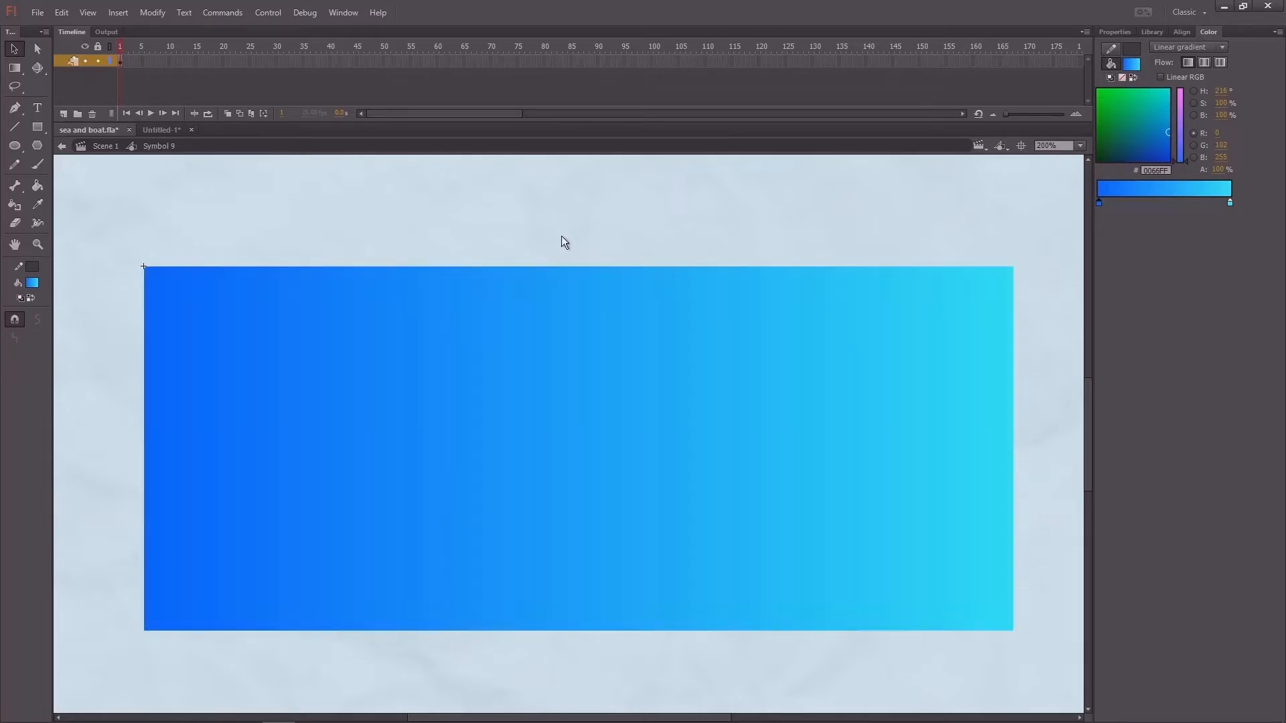
Rotate the gradient to run vertically with cyan on top, shorten it to fit within the rectangle and shift it slightly upward
{"action": "key", "text": "ctrl+1"}
{"action": "left_click_drag", "start_coordinate": [653, 308], "coordinate": [638, 246]}
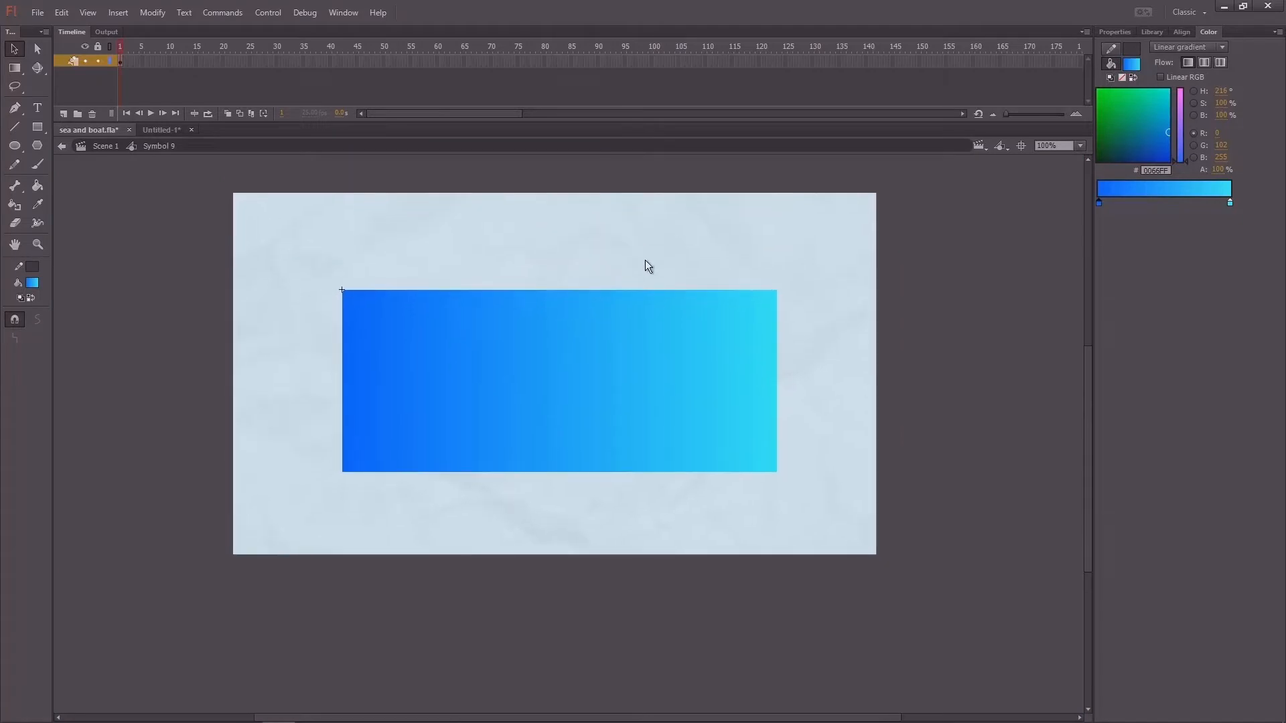
{"action": "left_click", "coordinate": [619, 361]}
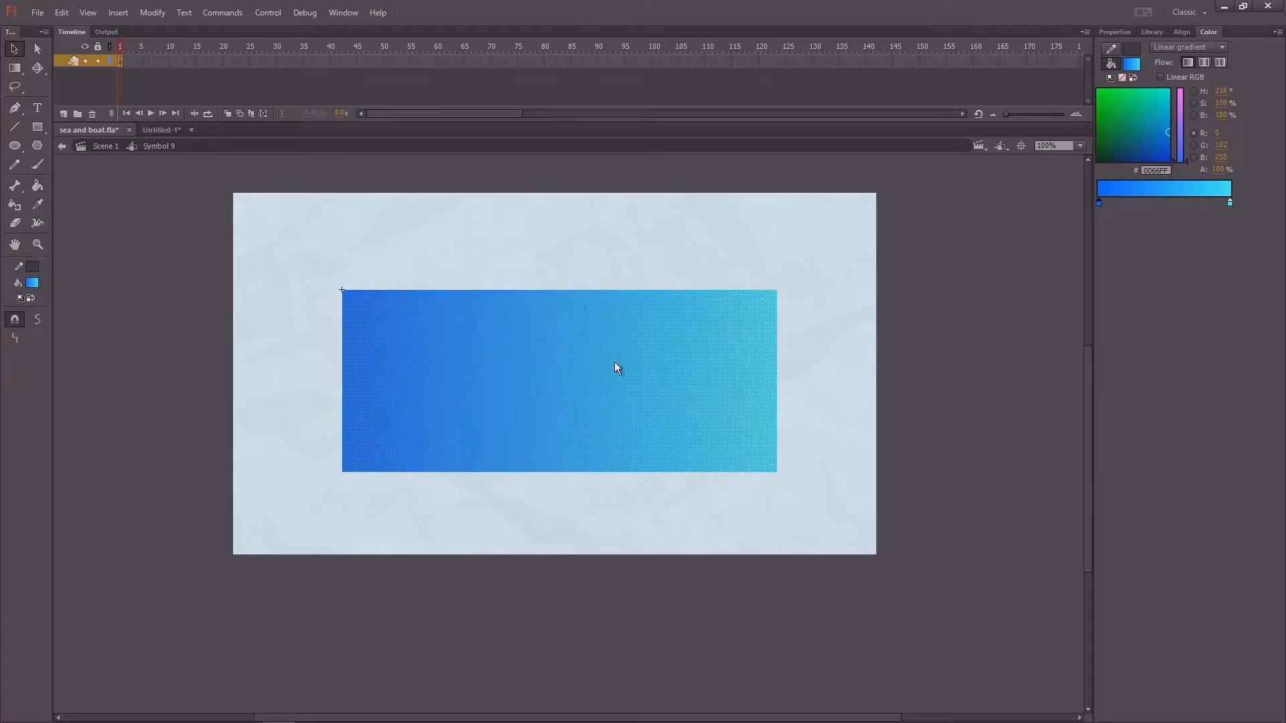
{"action": "left_click", "coordinate": [16, 70]}
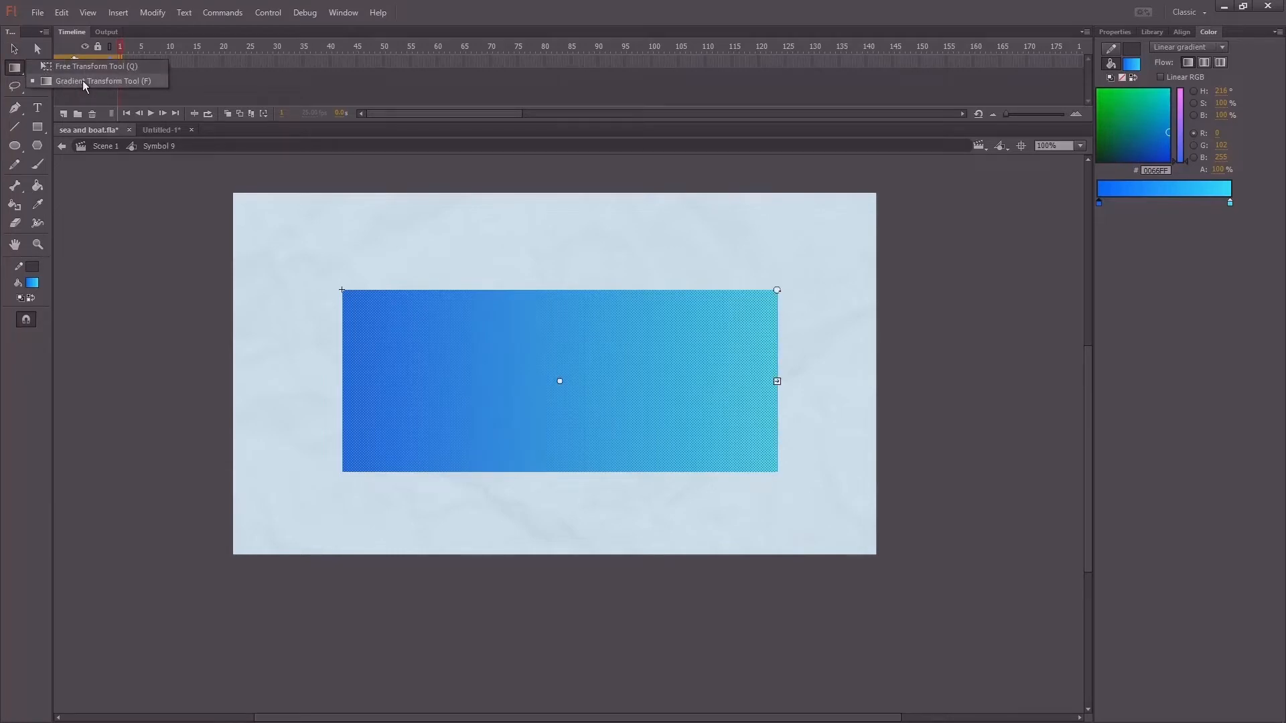
{"action": "left_click", "coordinate": [77, 81]}
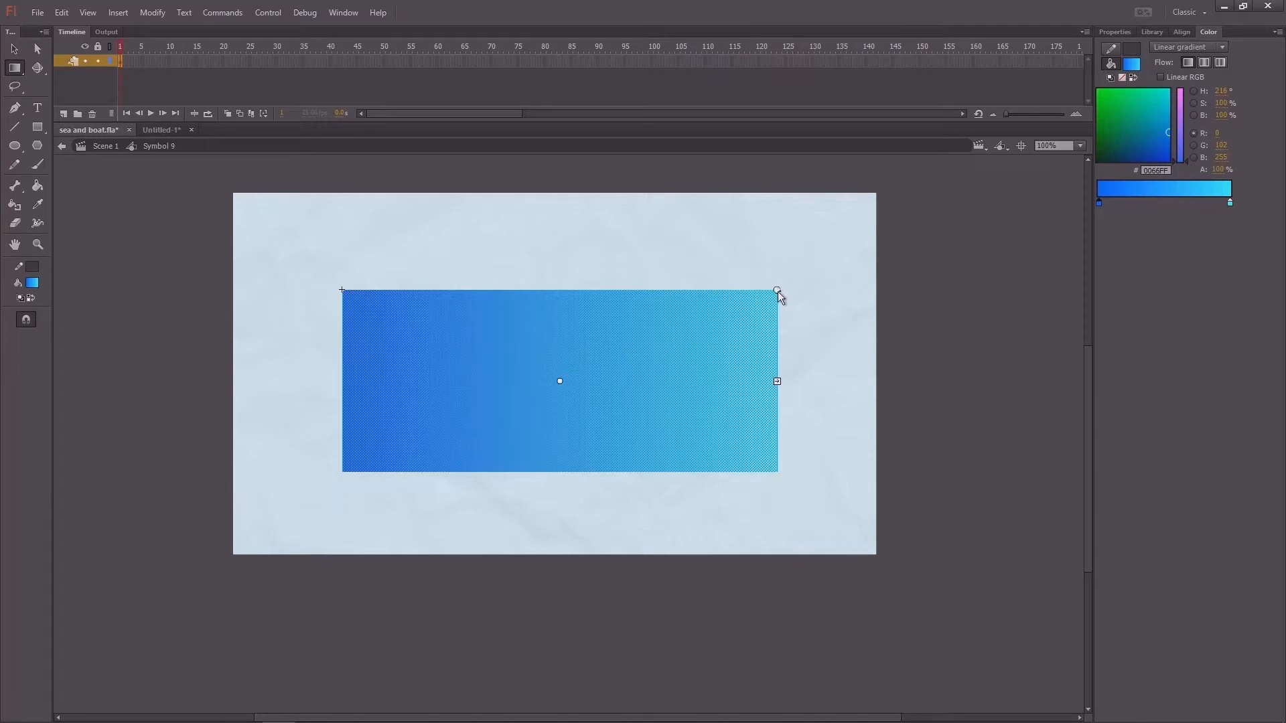
{"action": "left_click_drag", "start_coordinate": [777, 291], "coordinate": [486, 207]}
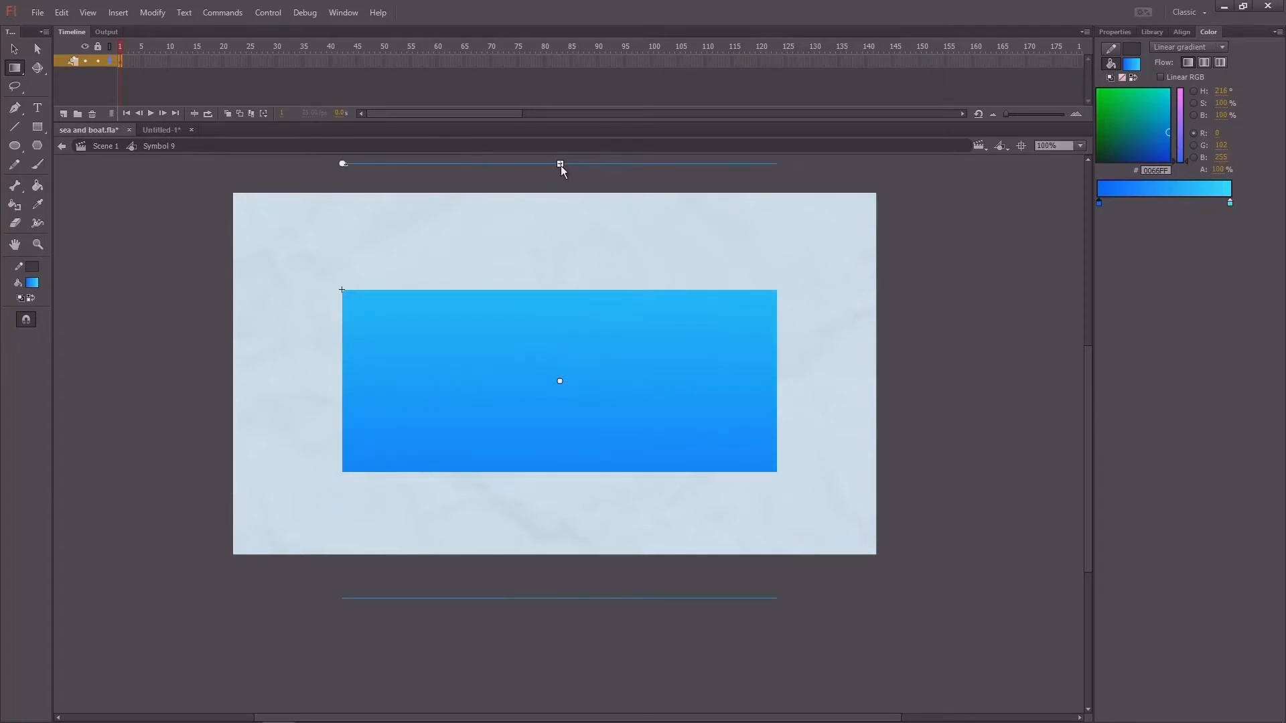
{"action": "left_click_drag", "start_coordinate": [560, 164], "coordinate": [572, 313]}
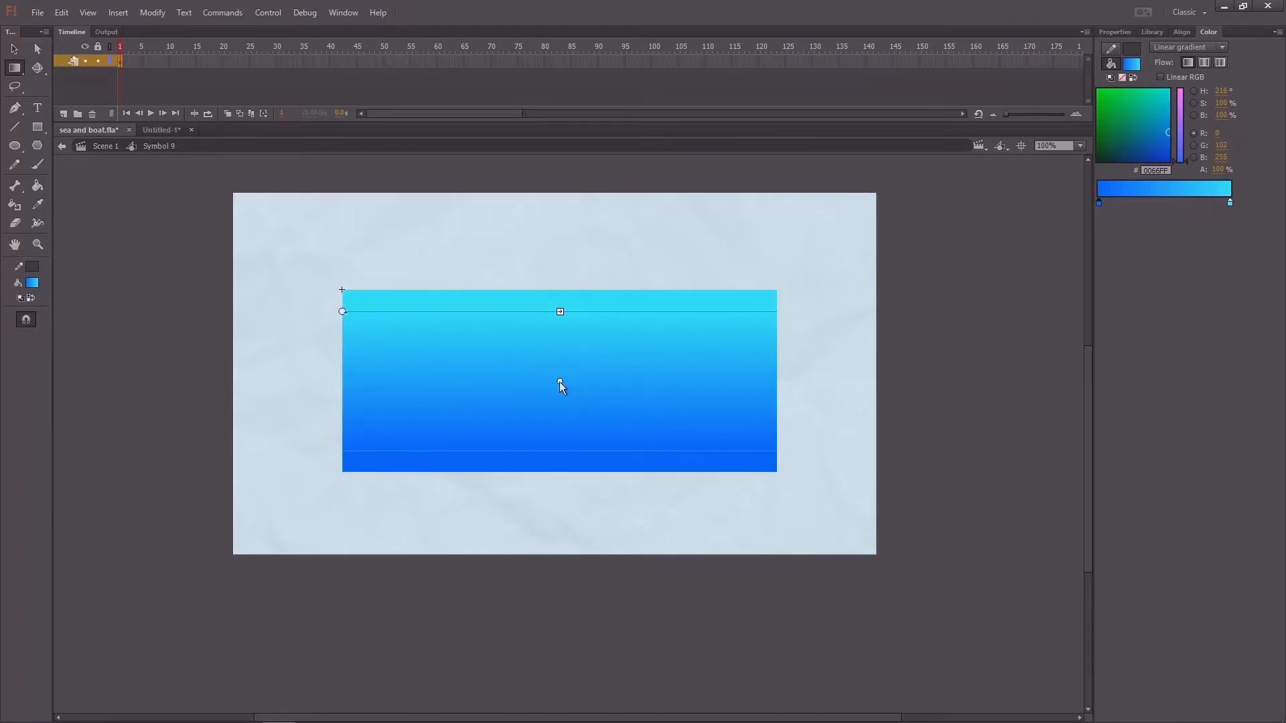
{"action": "left_click_drag", "start_coordinate": [560, 381], "coordinate": [563, 367]}
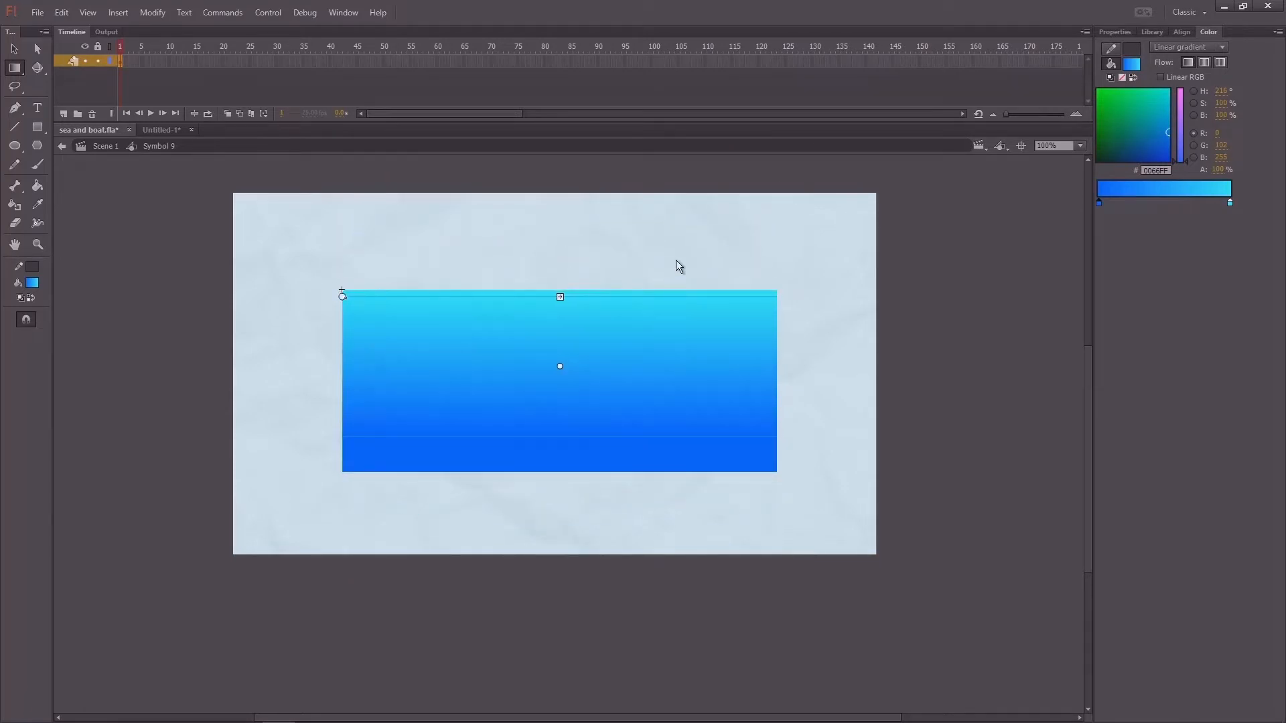
{"action": "left_click", "coordinate": [676, 261]}
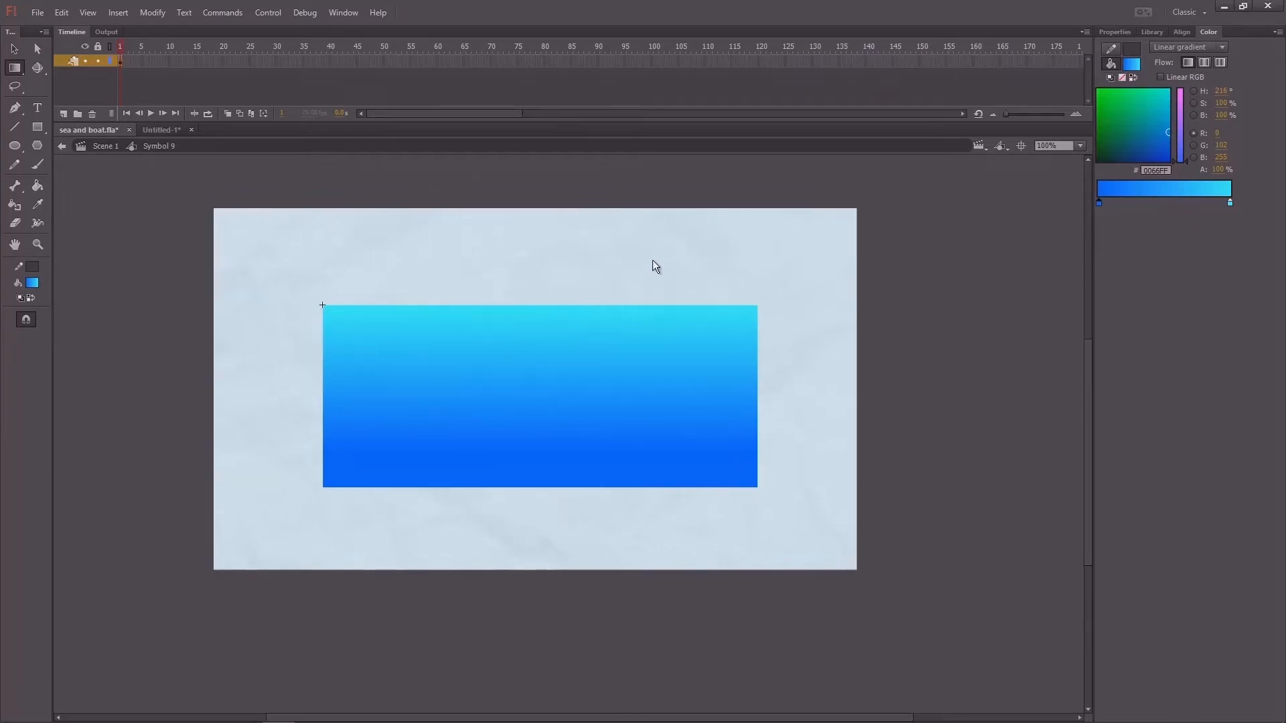
Insert keyframes at frames 40, 20, 10 and 30 on the rectangle's layer inside the symbol
{"action": "key", "text": "v"}
{"action": "left_click", "coordinate": [638, 338]}
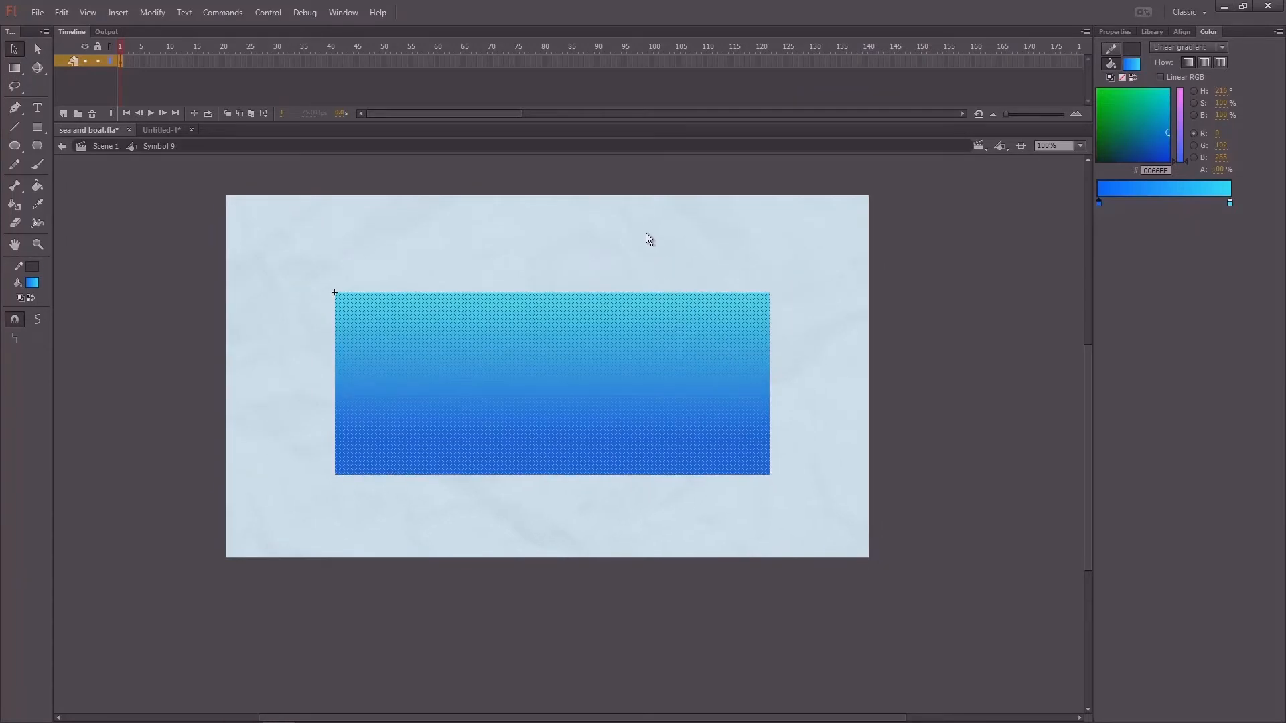
{"action": "key", "text": "ctrl+="}
{"action": "left_click", "coordinate": [649, 209]}
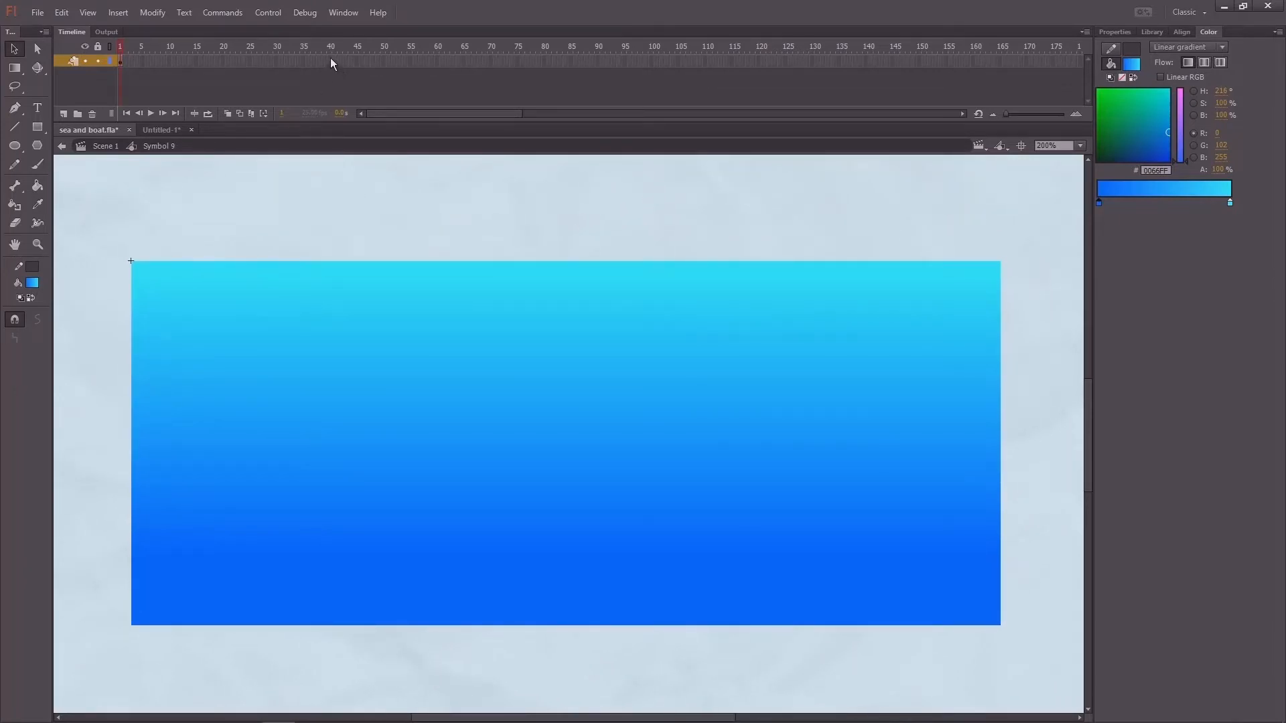
{"action": "key", "text": "F6"}
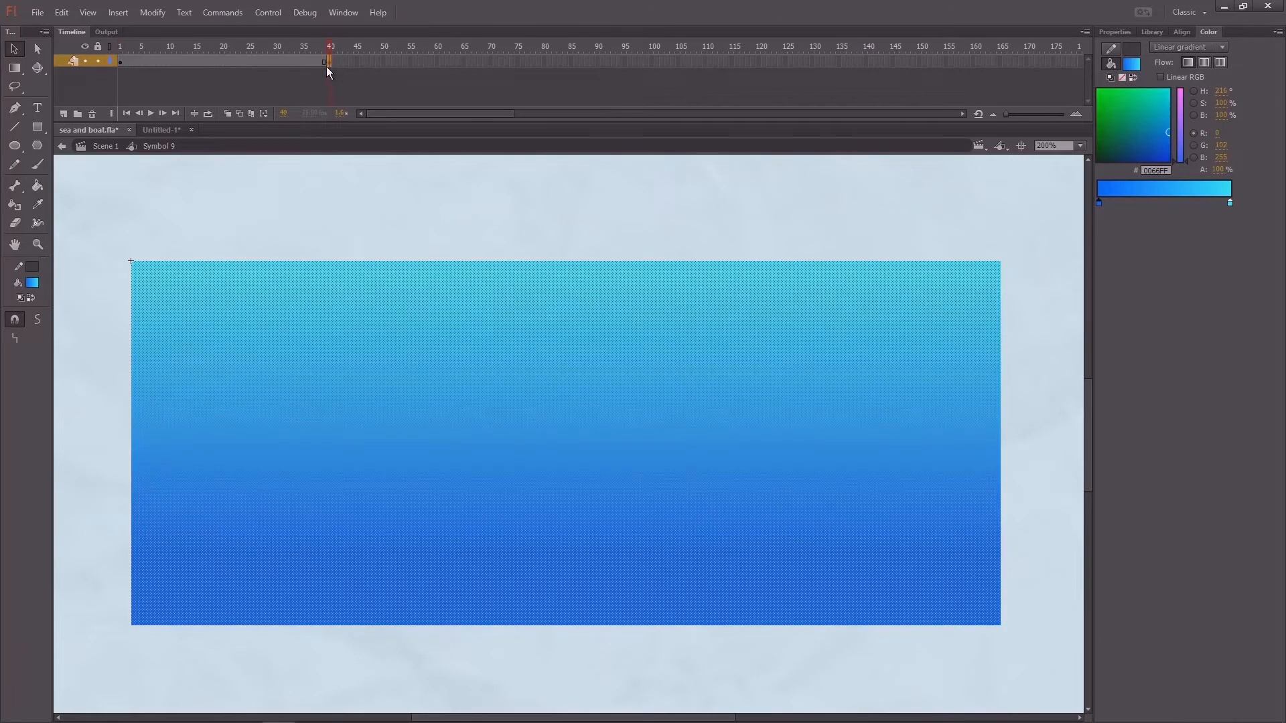
{"action": "left_click", "coordinate": [222, 60]}
{"action": "left_click_drag", "start_coordinate": [150, 58], "coordinate": [175, 62]}
{"action": "left_click", "coordinate": [168, 60]}
{"action": "left_click", "coordinate": [277, 60]}
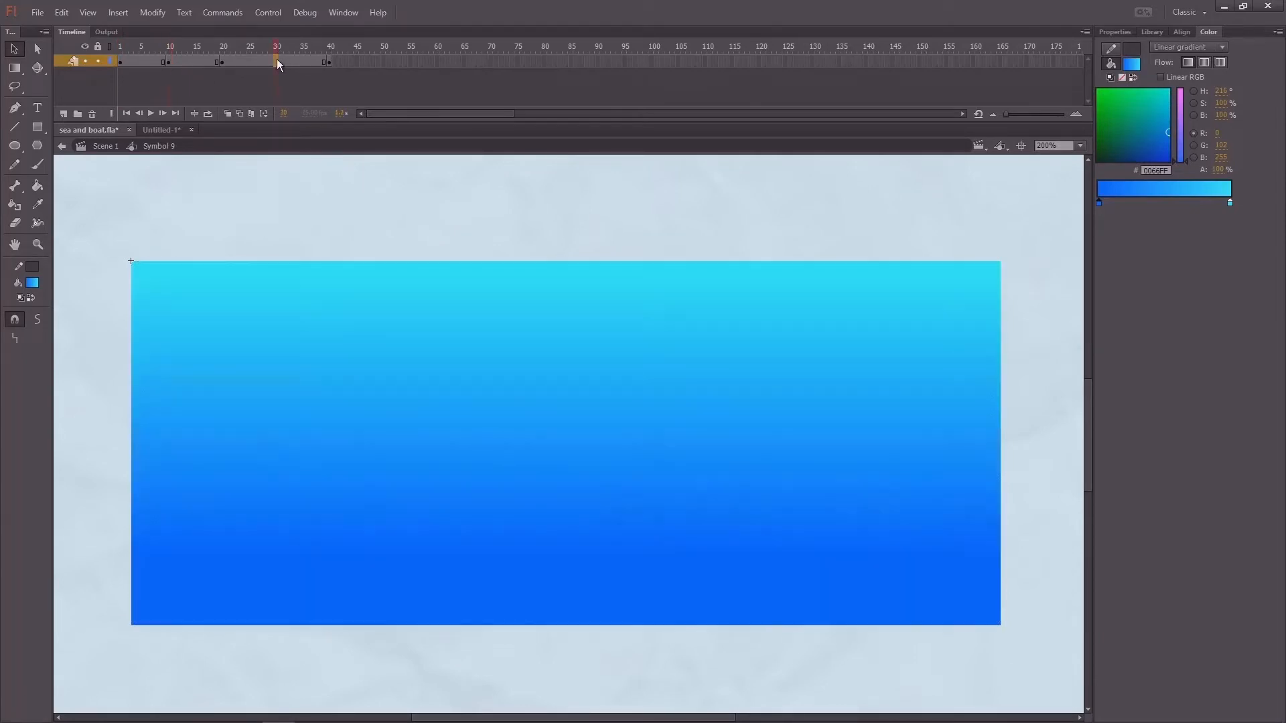
At frame 1, curve the rectangle's top edge into a wave with a trough on the left half and a crest on the right half
{"action": "left_click_drag", "start_coordinate": [256, 49], "coordinate": [78, 74]}
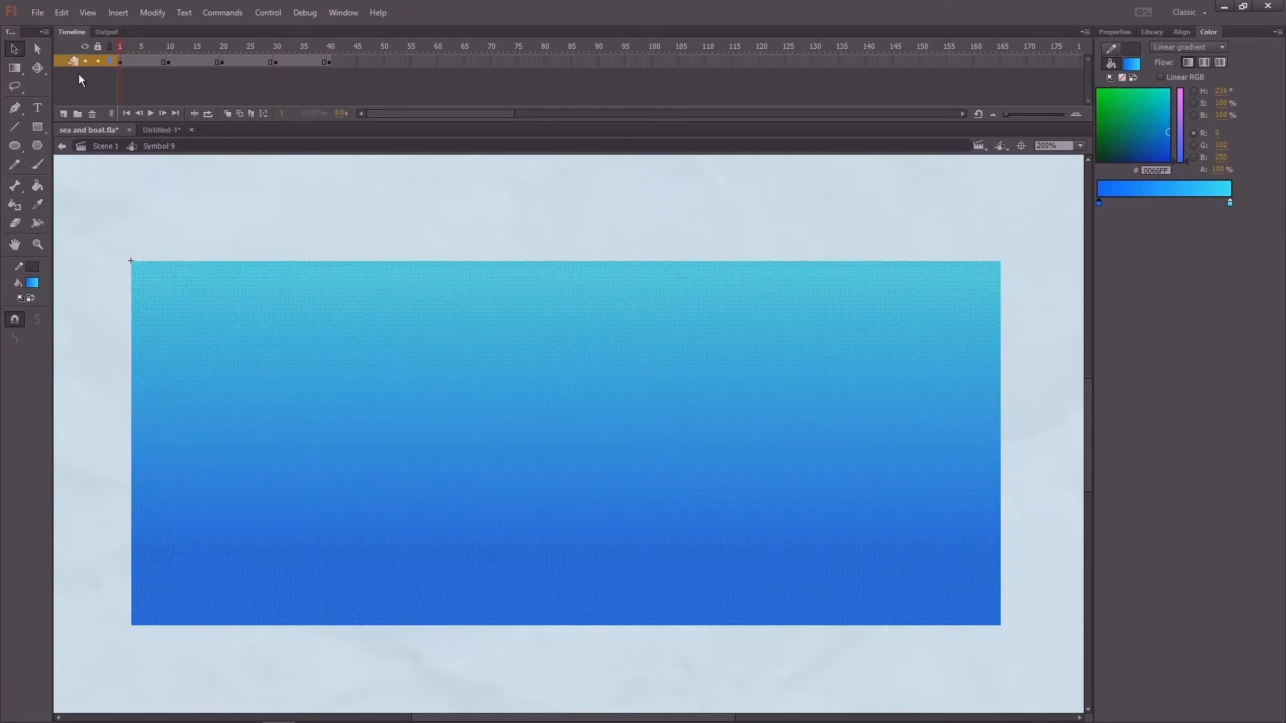
{"action": "left_click_drag", "start_coordinate": [288, 224], "coordinate": [308, 230]}
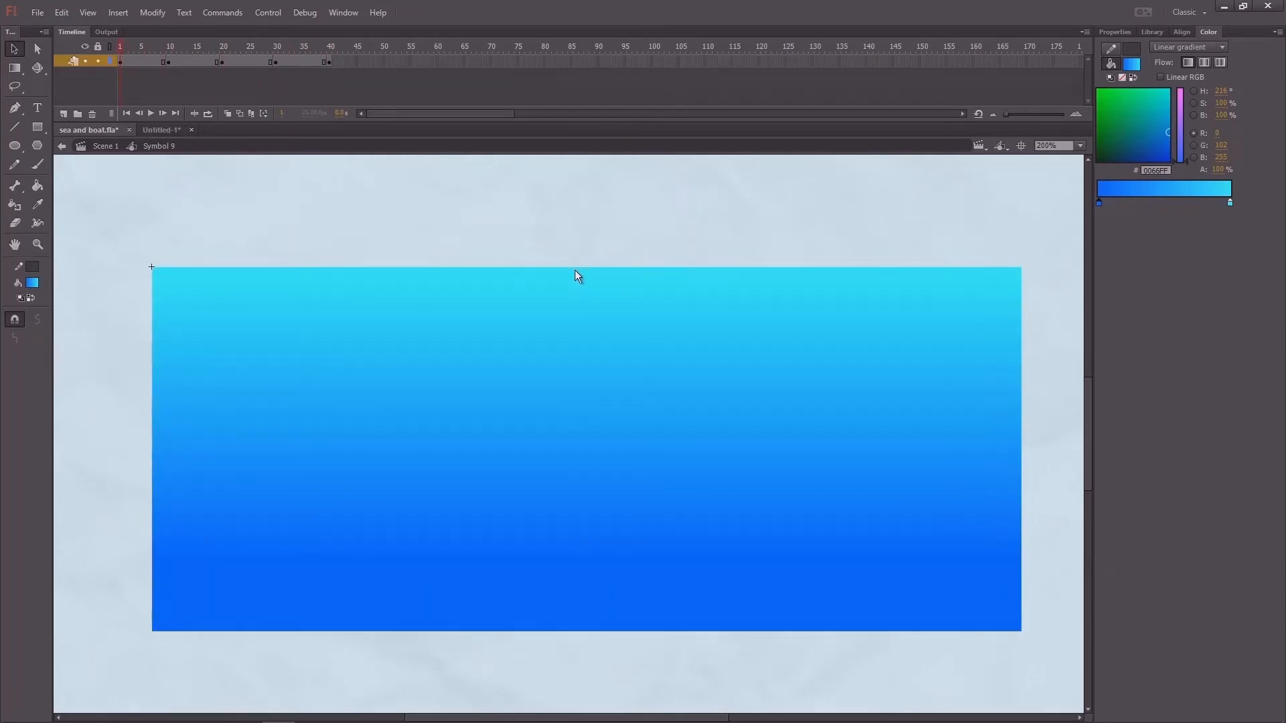
{"action": "left_click_drag", "start_coordinate": [577, 270], "coordinate": [578, 276]}
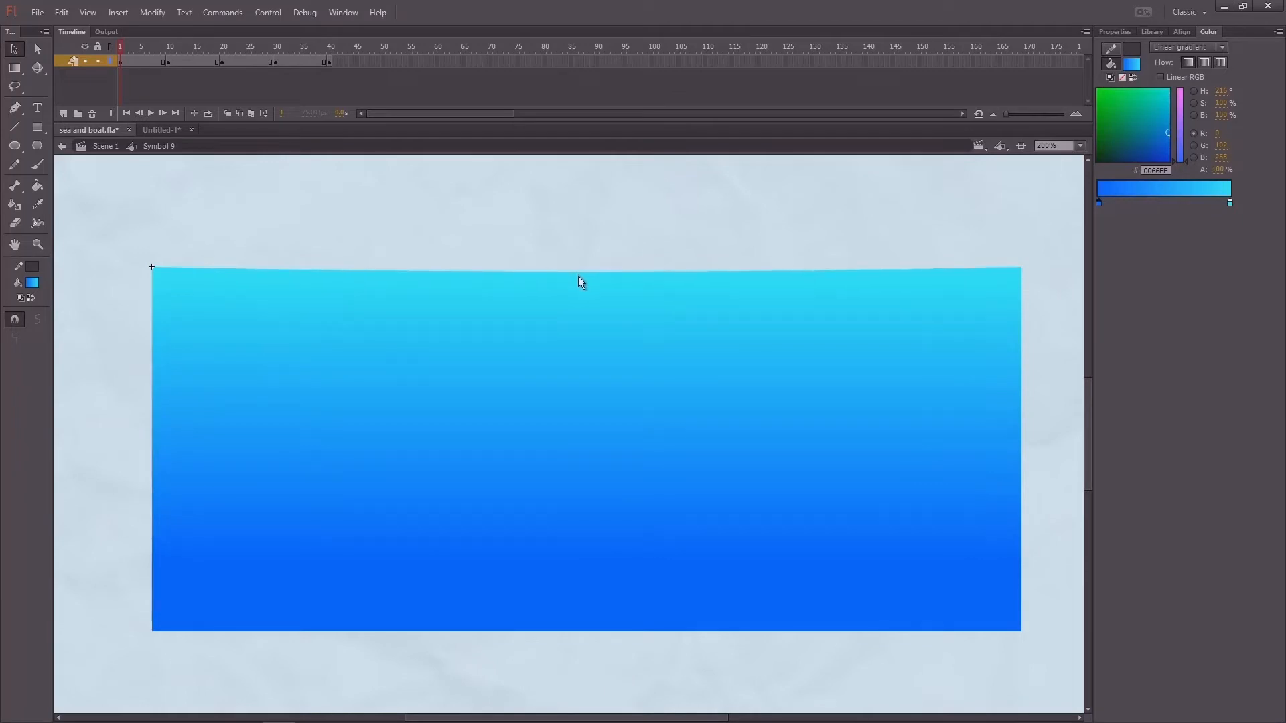
{"action": "left_click", "coordinate": [38, 51]}
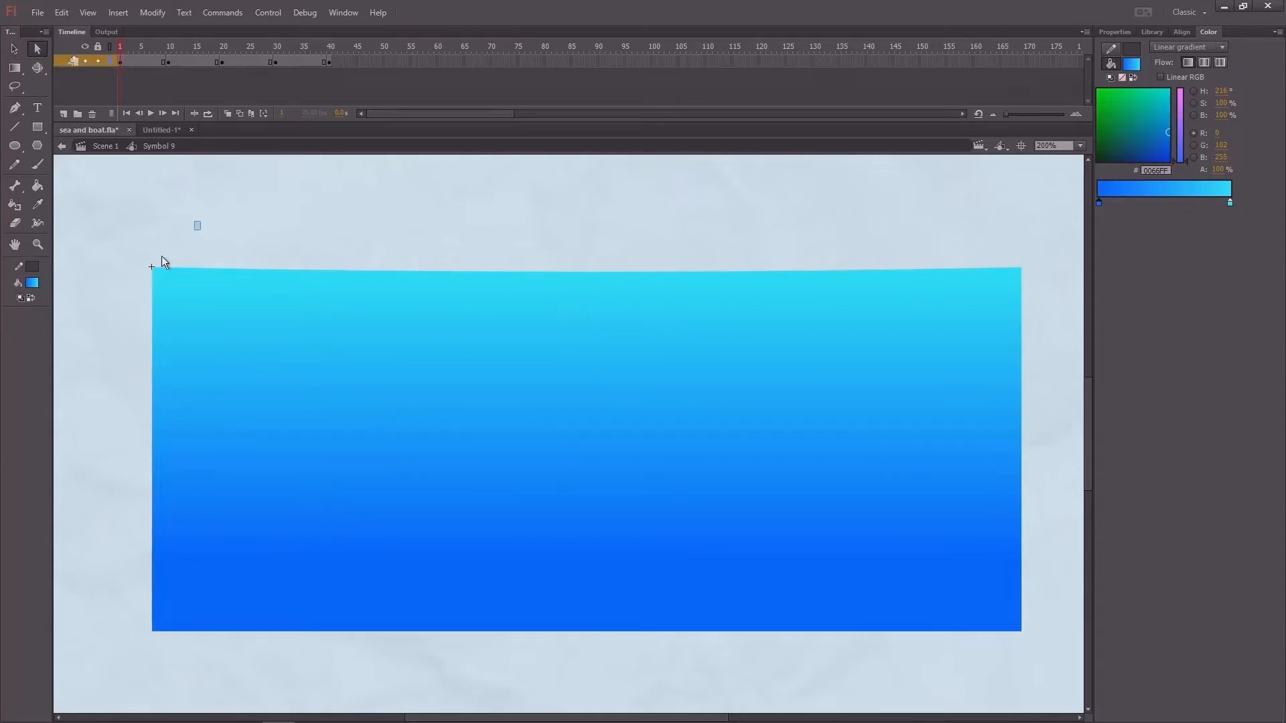
{"action": "left_click", "coordinate": [195, 336]}
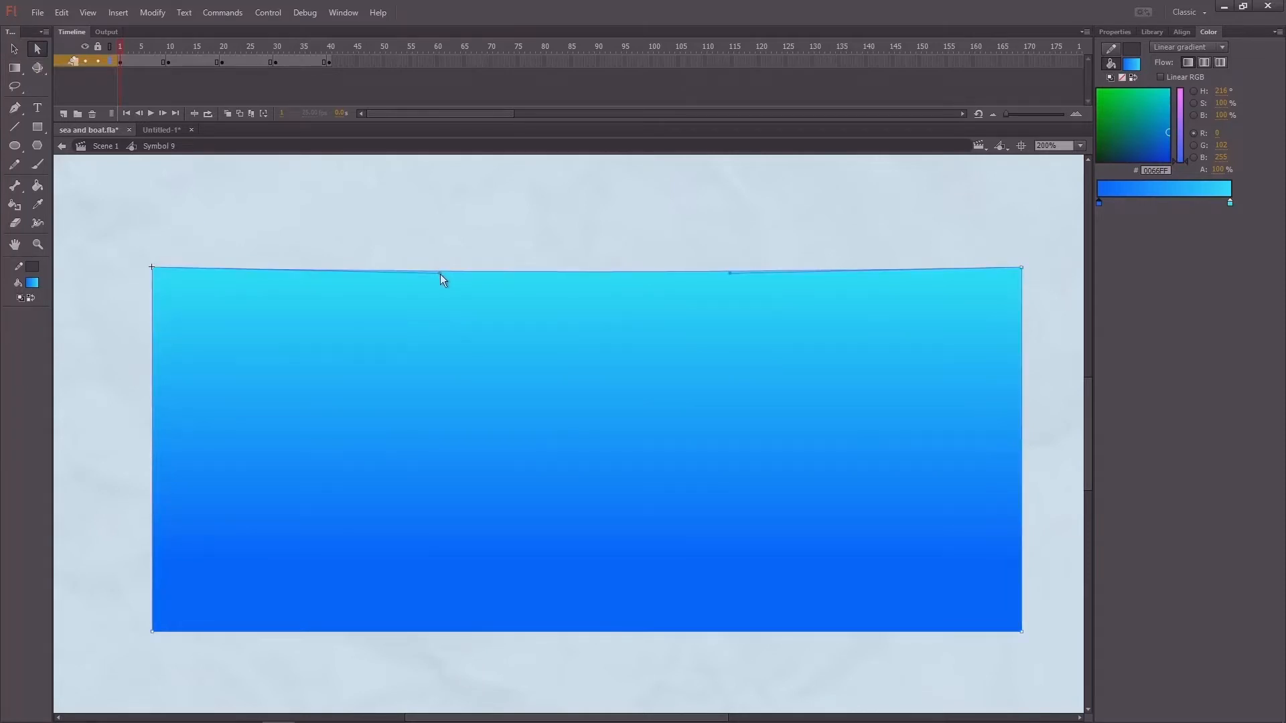
{"action": "left_click_drag", "start_coordinate": [440, 275], "coordinate": [449, 330]}
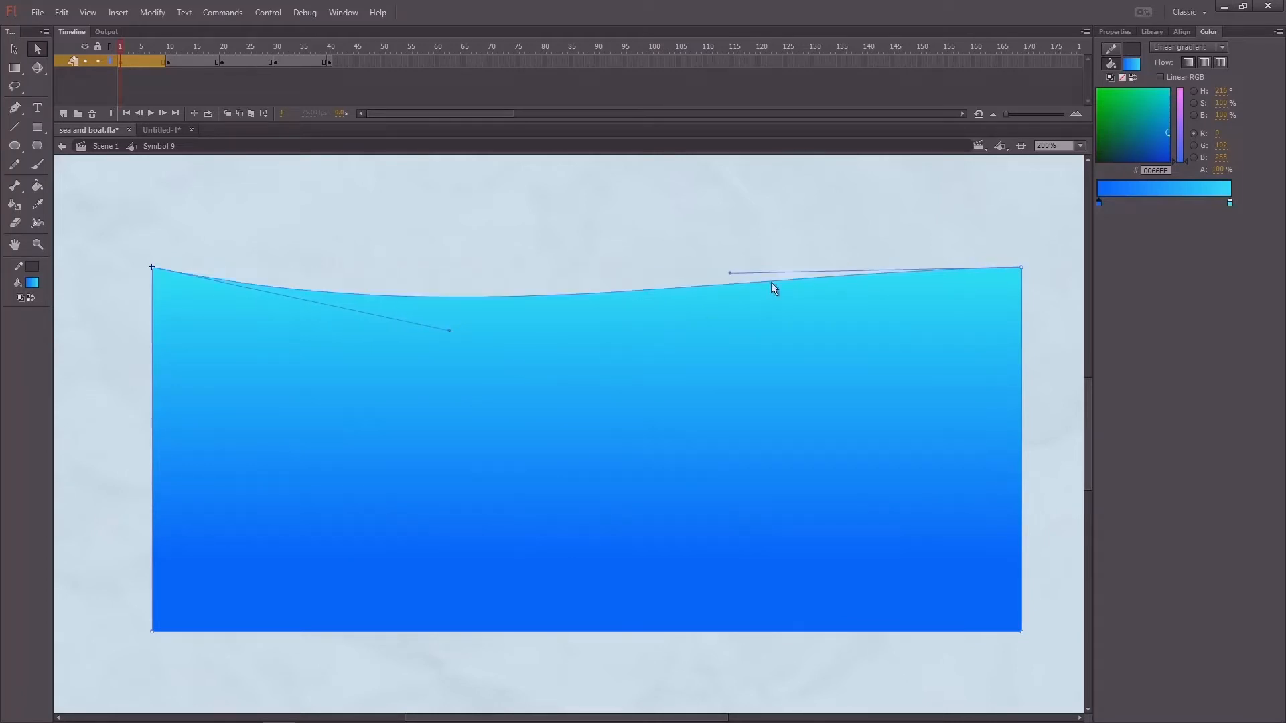
{"action": "left_click_drag", "start_coordinate": [729, 273], "coordinate": [720, 226]}
{"action": "left_click", "coordinate": [829, 225]}
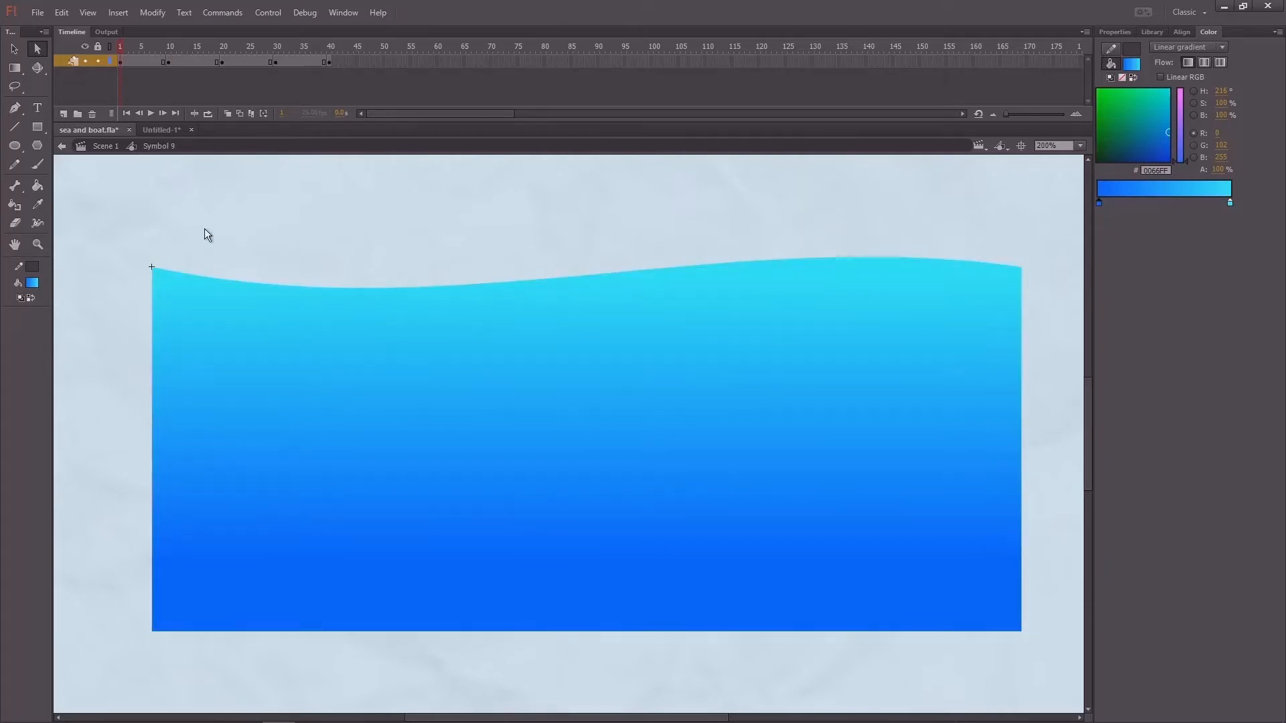
Refine the frame 1 wave with its curve handles, deepening the left trough and slightly raising the right crest
{"action": "left_click_drag", "start_coordinate": [196, 234], "coordinate": [138, 279]}
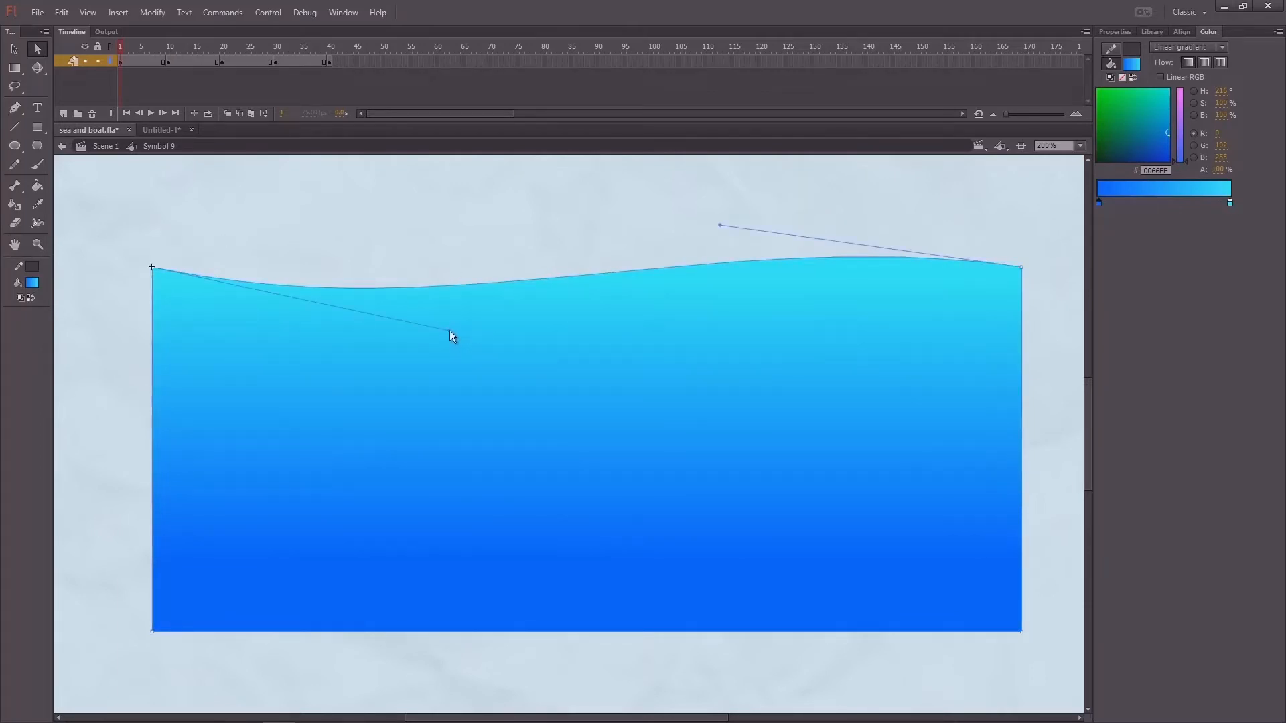
{"action": "left_click_drag", "start_coordinate": [448, 331], "coordinate": [470, 347]}
{"action": "left_click", "coordinate": [587, 230]}
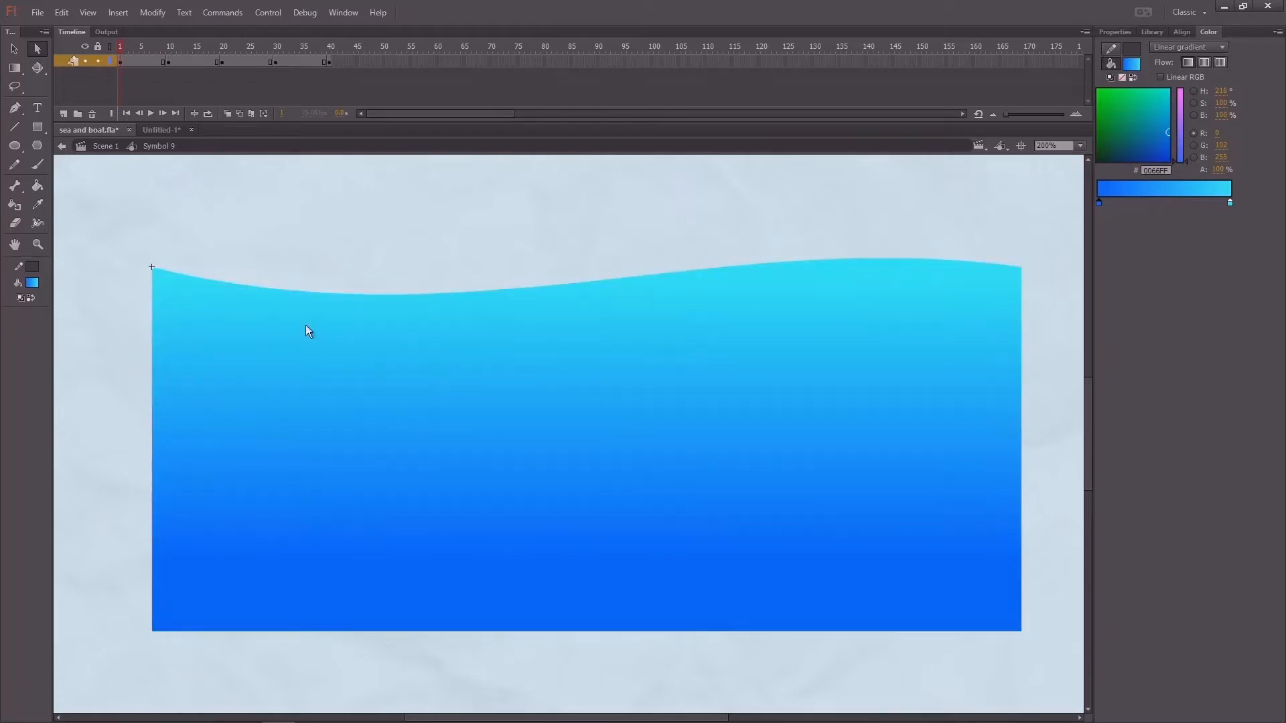
{"action": "left_click_drag", "start_coordinate": [1055, 253], "coordinate": [984, 284]}
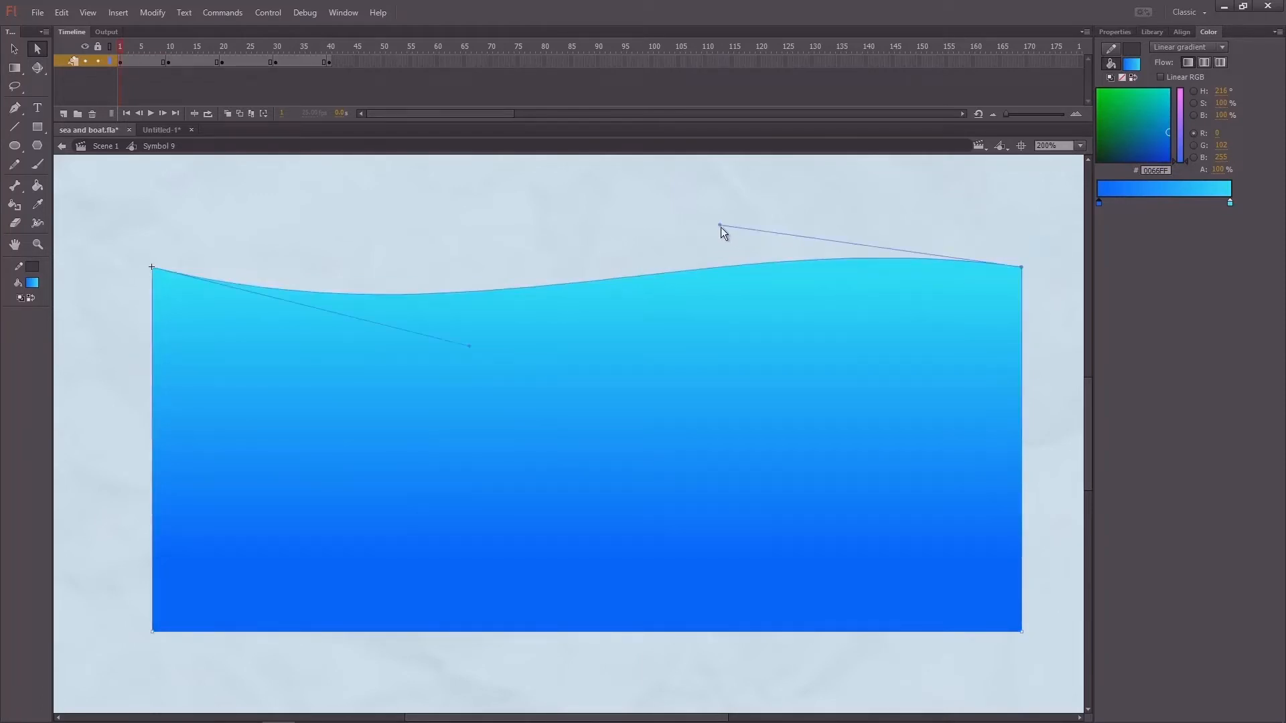
{"action": "left_click_drag", "start_coordinate": [720, 226], "coordinate": [699, 219]}
{"action": "left_click", "coordinate": [804, 234]}
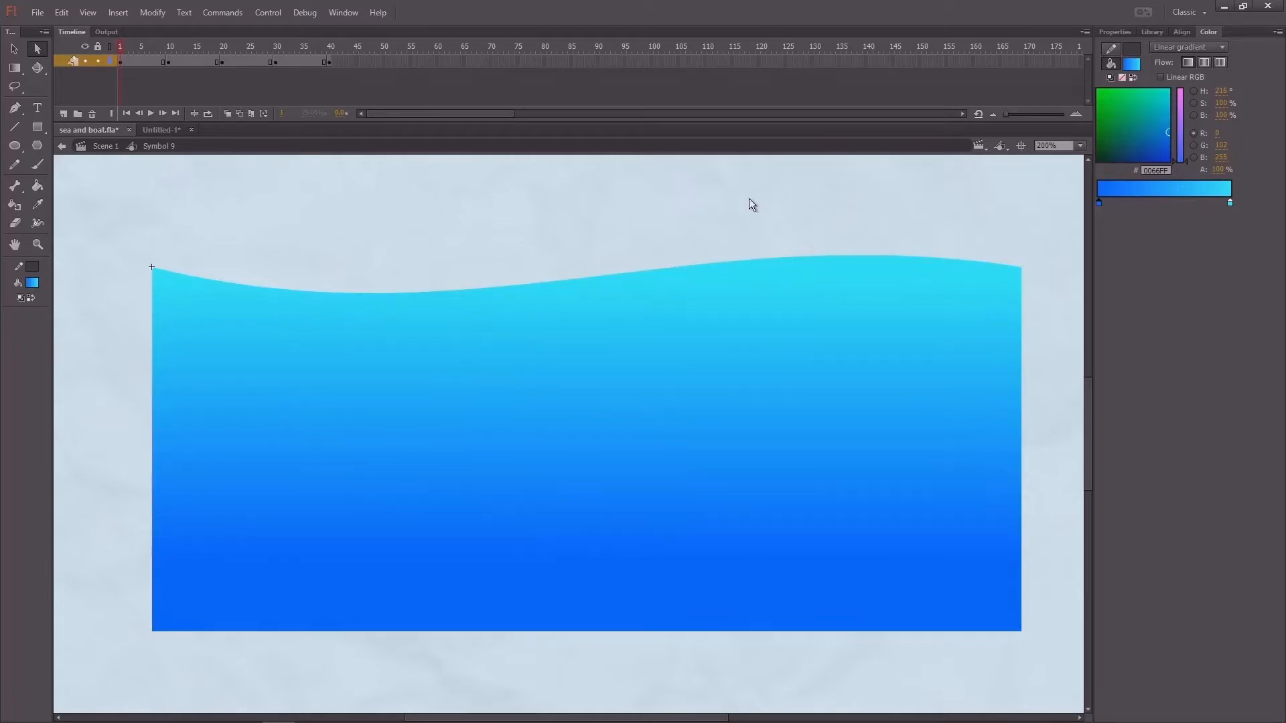
At frame 20, curve the straight top edge into the opposite wave, with a crest on the left and a trough on the right
{"action": "left_click", "coordinate": [223, 47]}
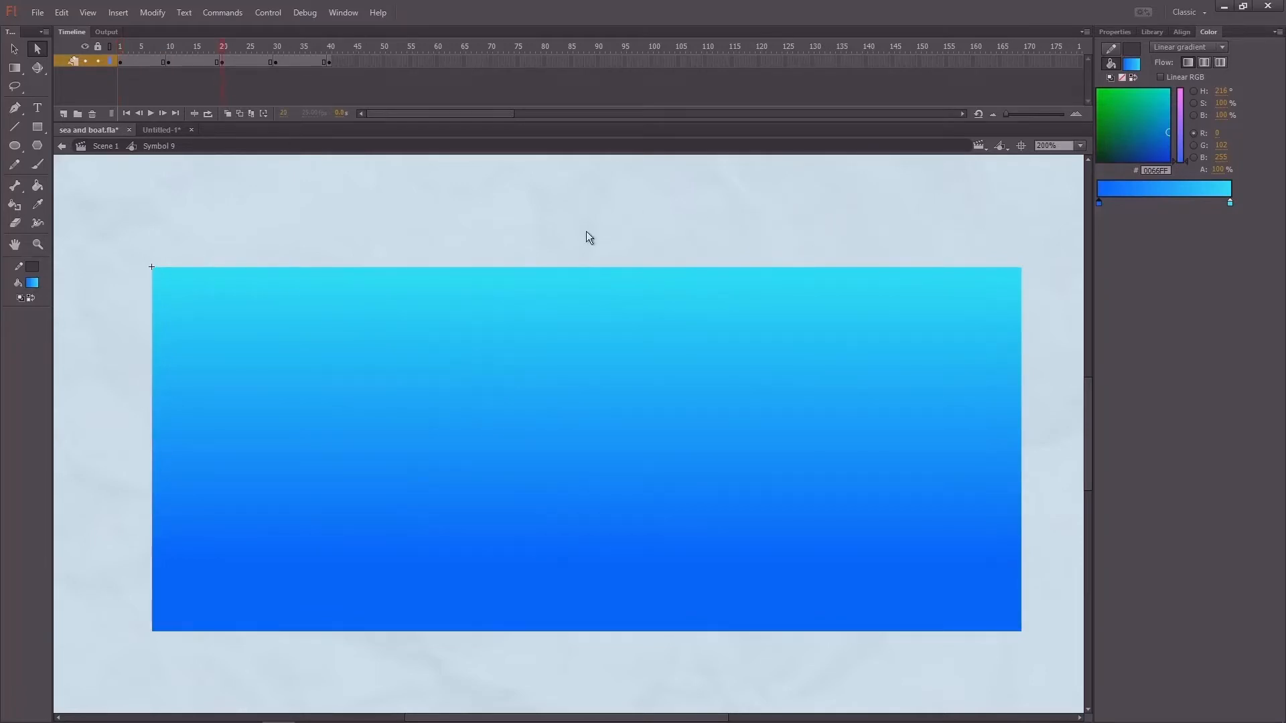
{"action": "key", "text": "v"}
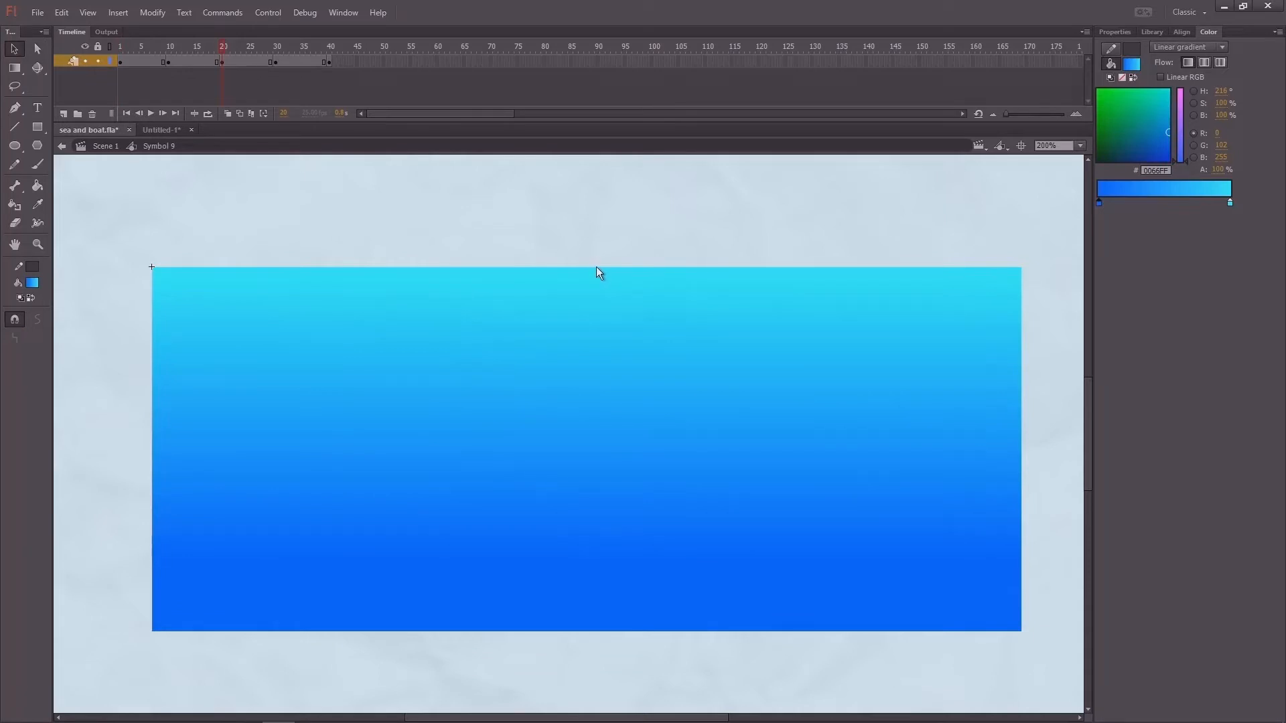
{"action": "left_click_drag", "start_coordinate": [596, 267], "coordinate": [596, 263]}
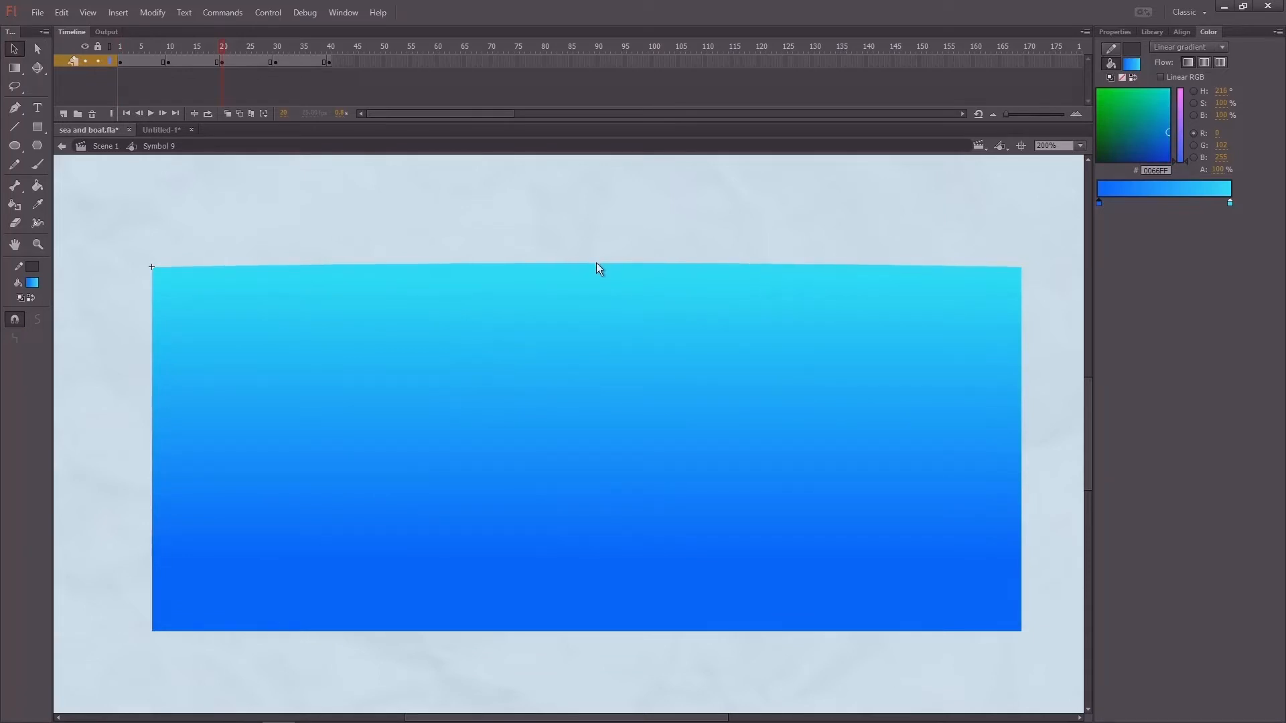
{"action": "left_click", "coordinate": [37, 49]}
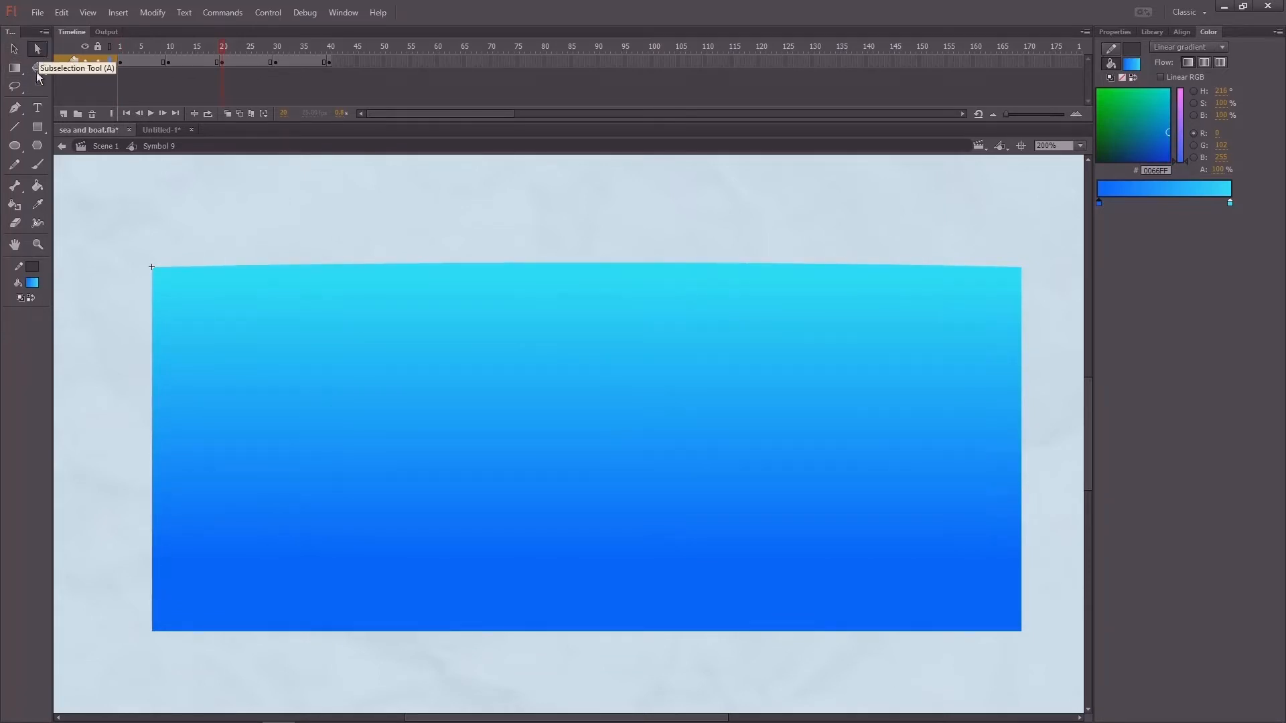
{"action": "left_click", "coordinate": [223, 316]}
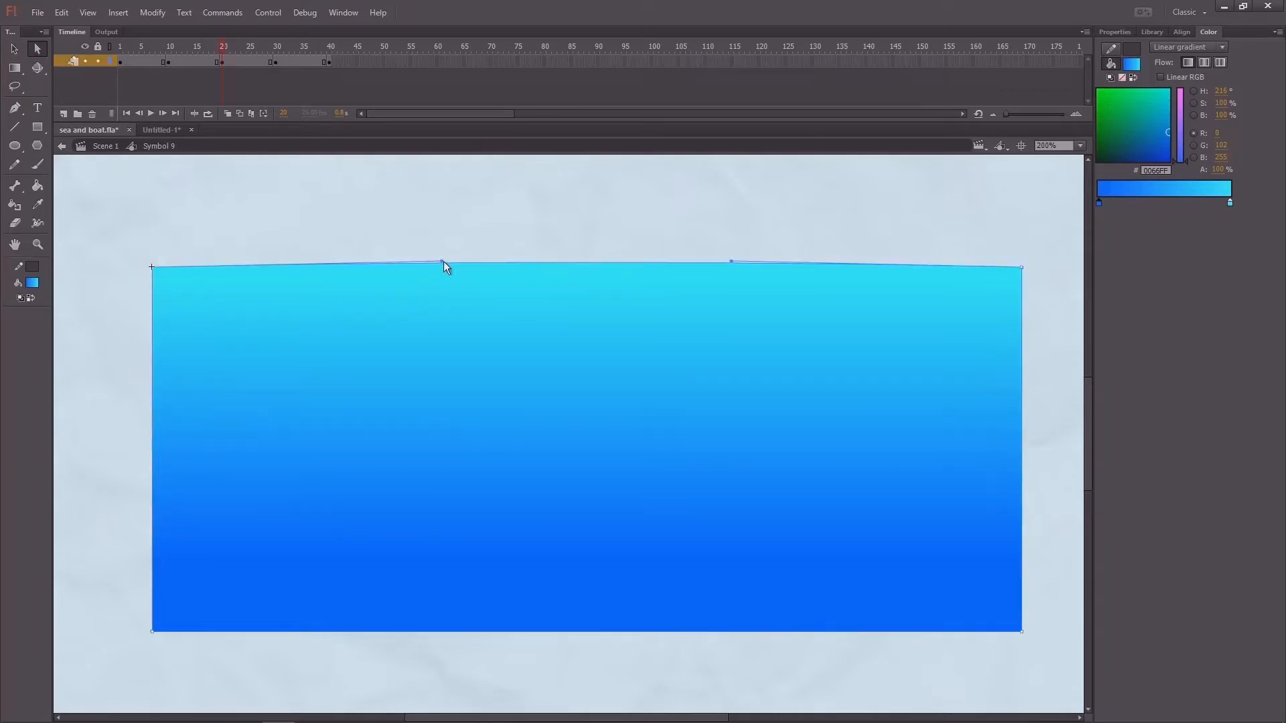
{"action": "left_click_drag", "start_coordinate": [443, 260], "coordinate": [472, 201]}
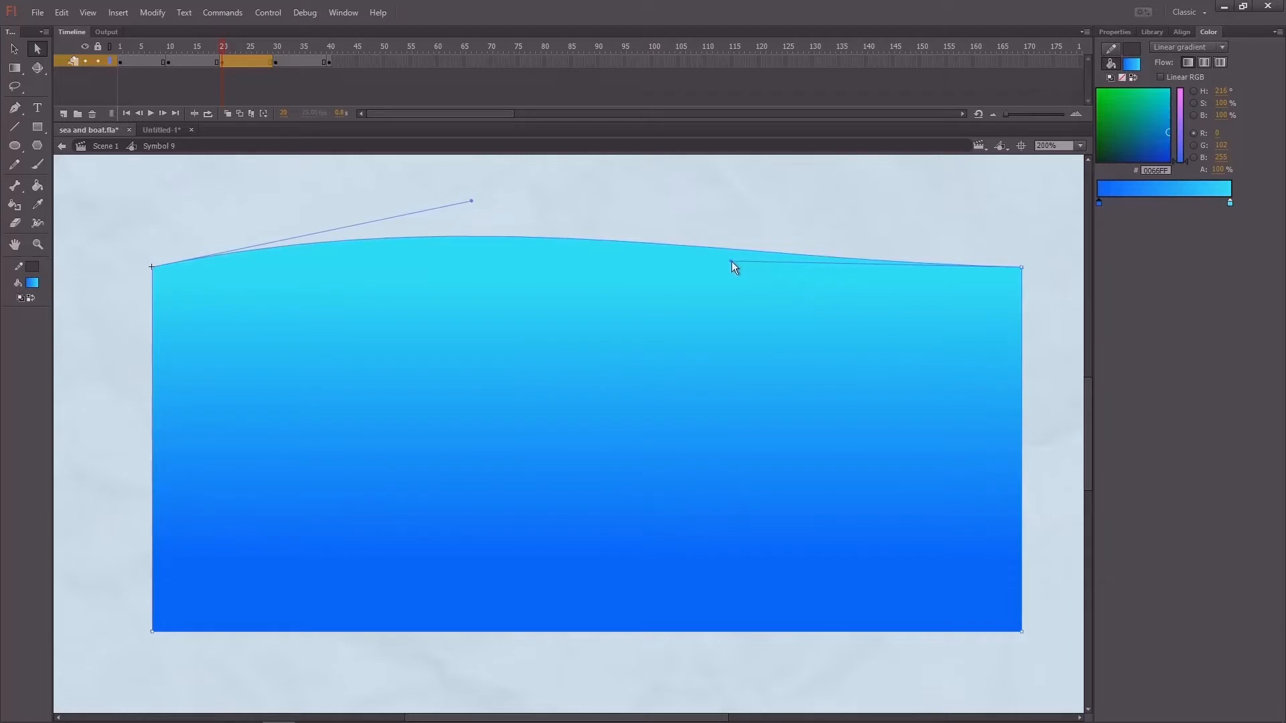
{"action": "left_click_drag", "start_coordinate": [731, 261], "coordinate": [725, 320]}
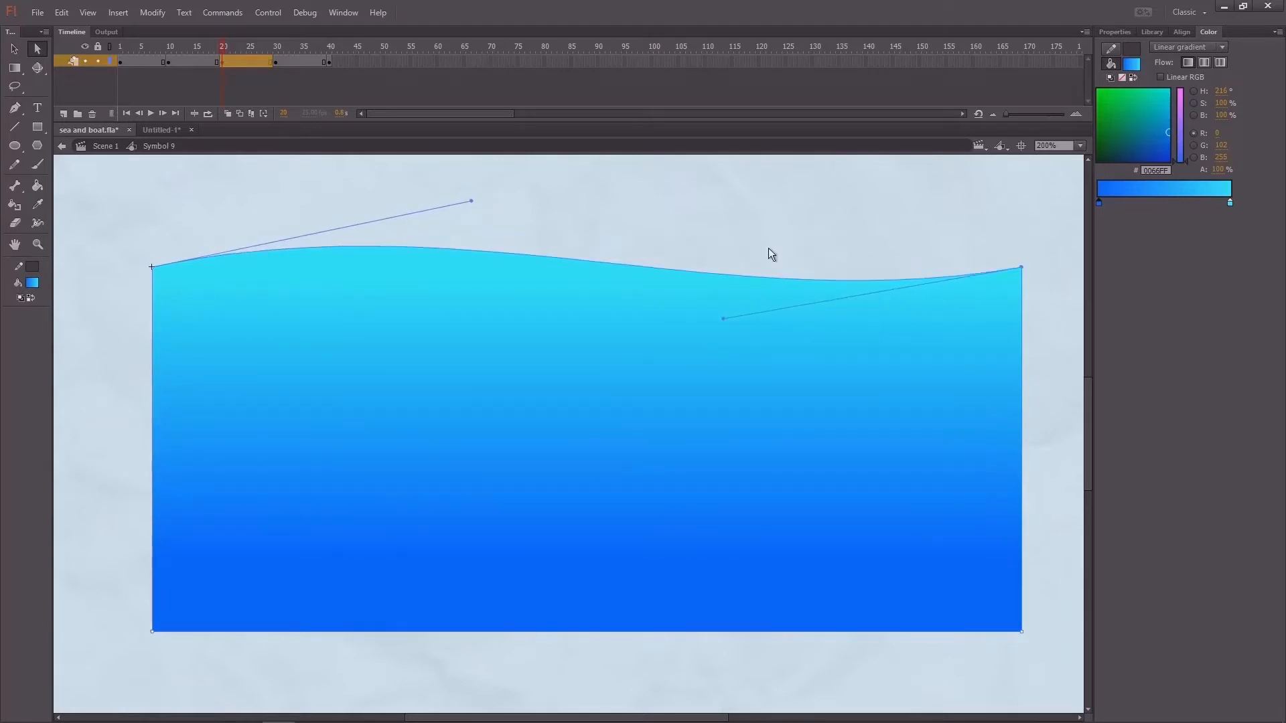
{"action": "left_click", "coordinate": [602, 187]}
{"action": "left_click", "coordinate": [126, 50]}
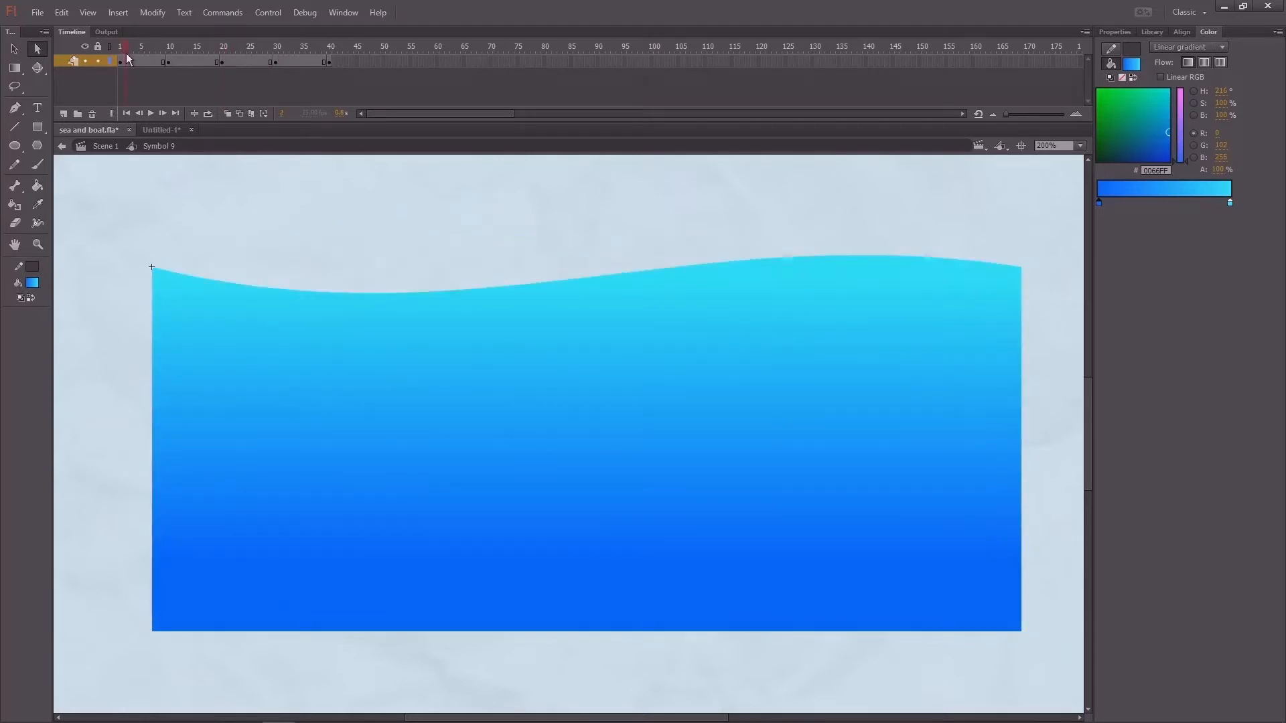
{"action": "left_click", "coordinate": [226, 49]}
{"action": "left_click", "coordinate": [127, 50]}
{"action": "left_click", "coordinate": [225, 49]}
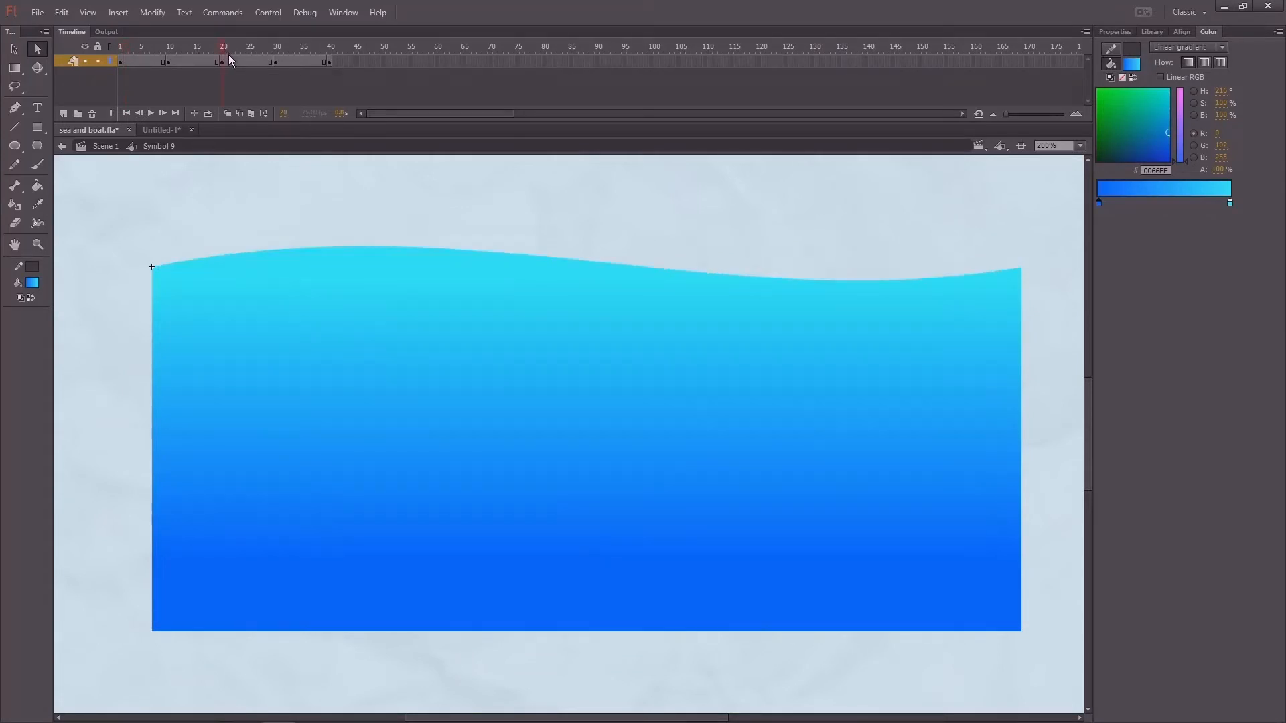
Copy the frame 1 keyframe onto frame 40 so the animation ends with the starting wave
{"action": "left_click", "coordinate": [121, 62]}
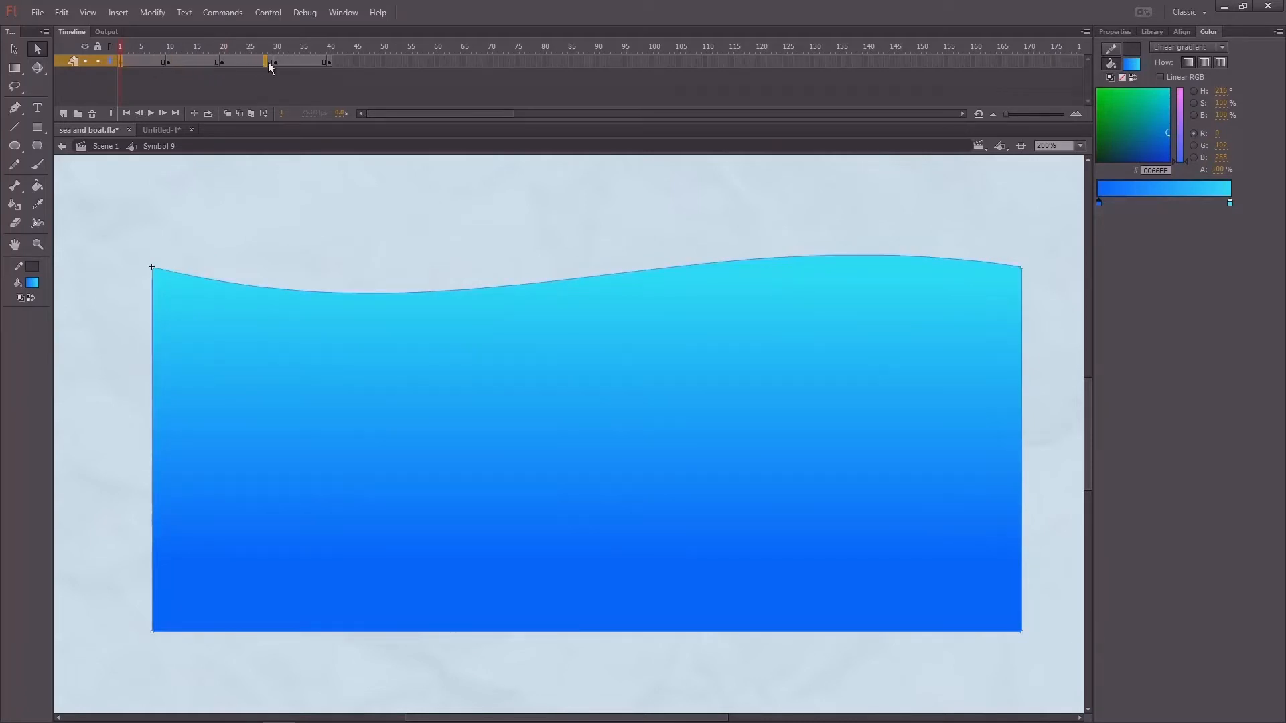
{"action": "left_click", "coordinate": [330, 61]}
{"action": "left_click", "coordinate": [114, 50]}
{"action": "left_click", "coordinate": [223, 49]}
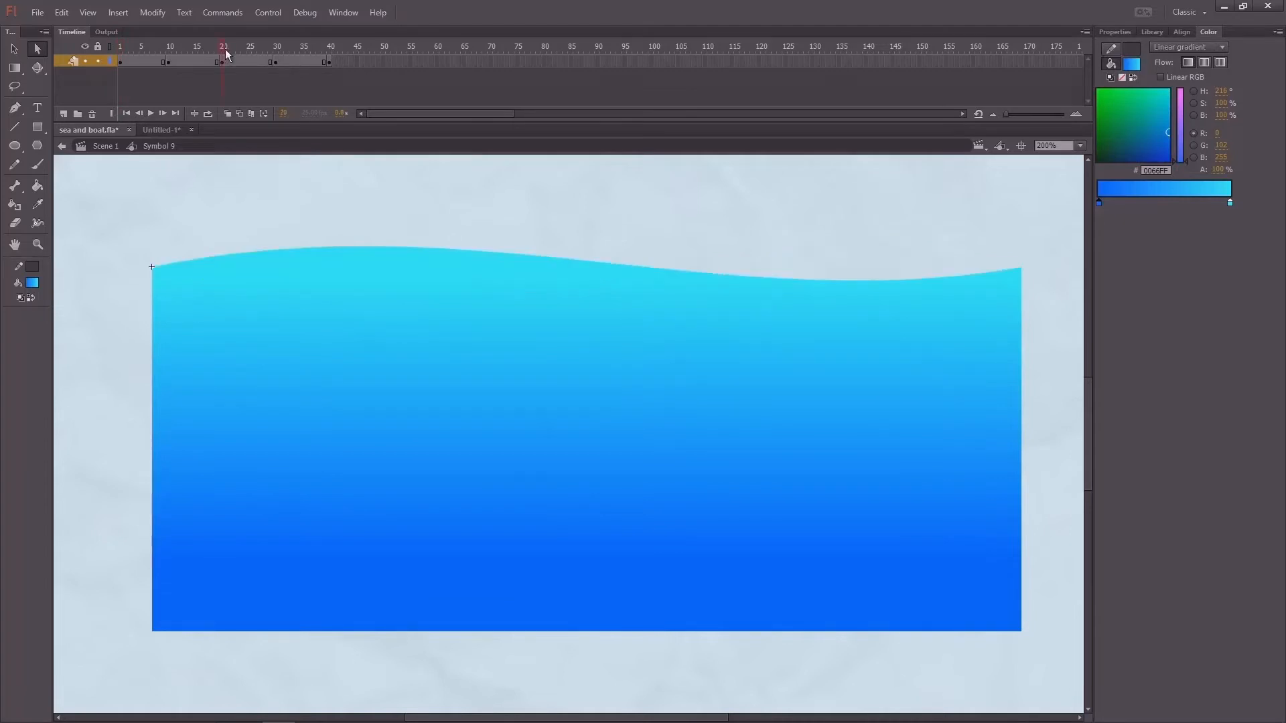
{"action": "left_click", "coordinate": [330, 48]}
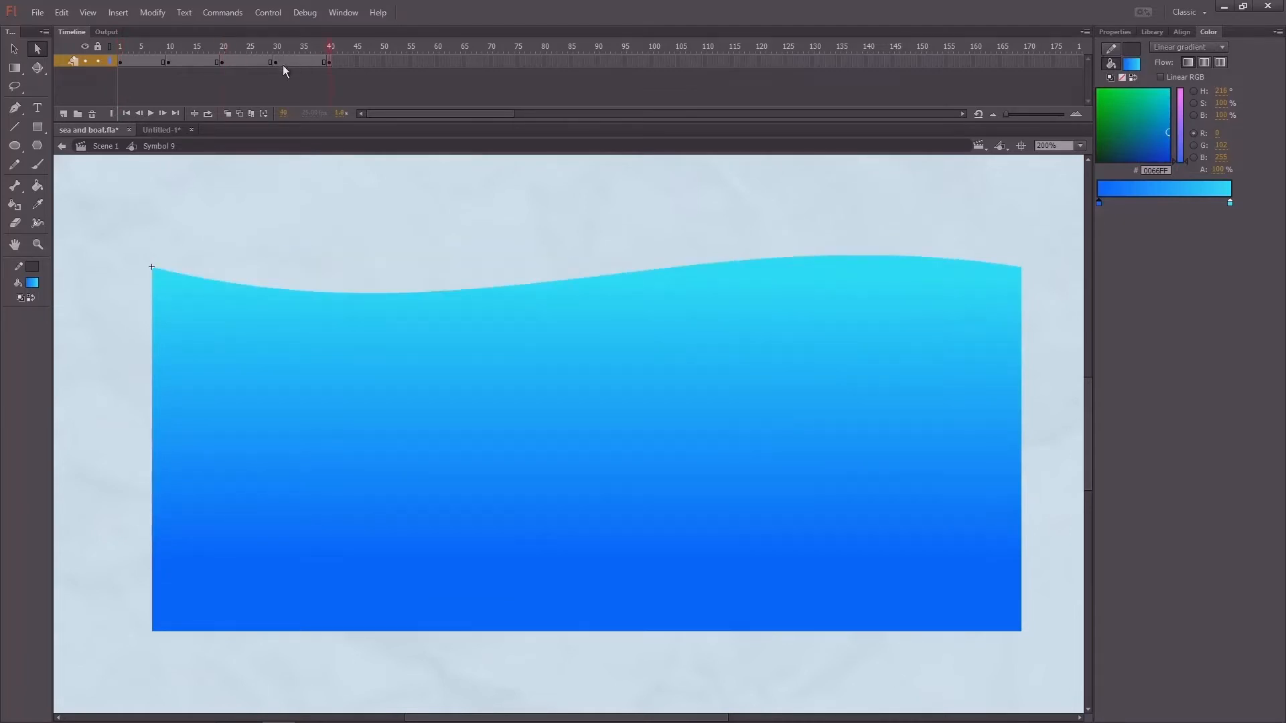
At frame 10, bend the rectangle's straight top edge down into a single shallow dip across its width
{"action": "left_click", "coordinate": [170, 49]}
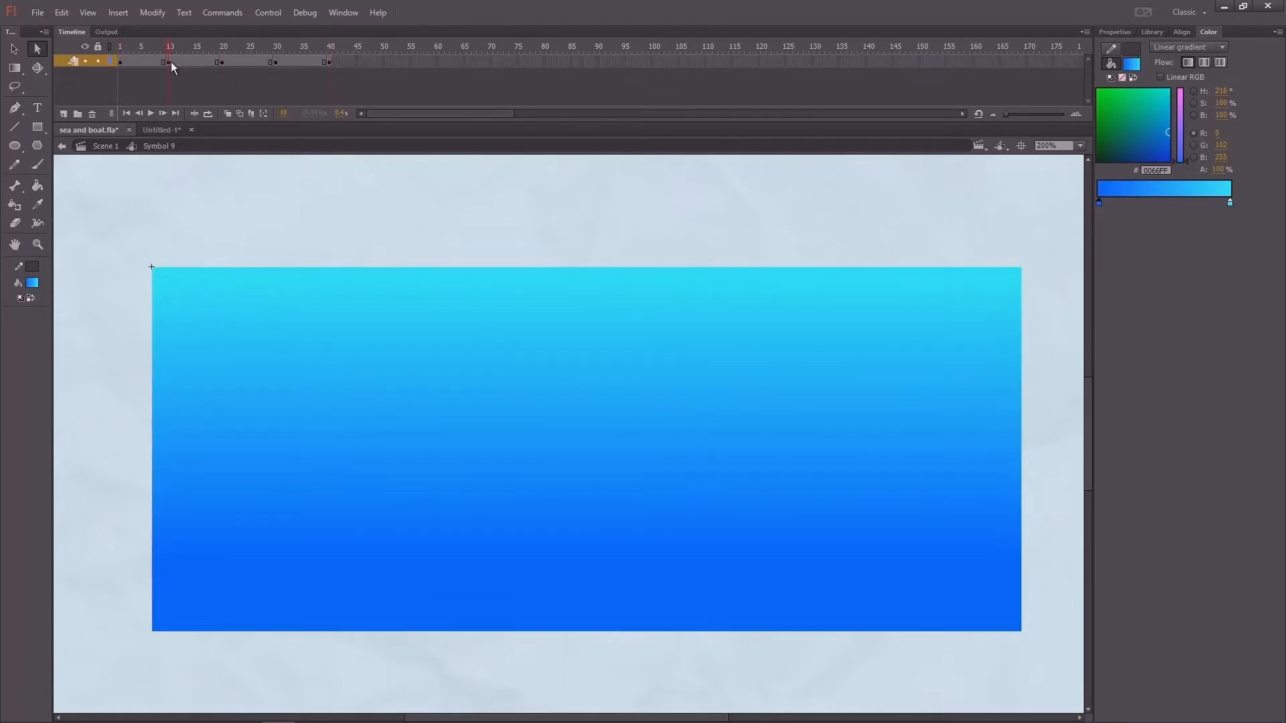
{"action": "left_click", "coordinate": [169, 62]}
{"action": "key", "text": "v"}
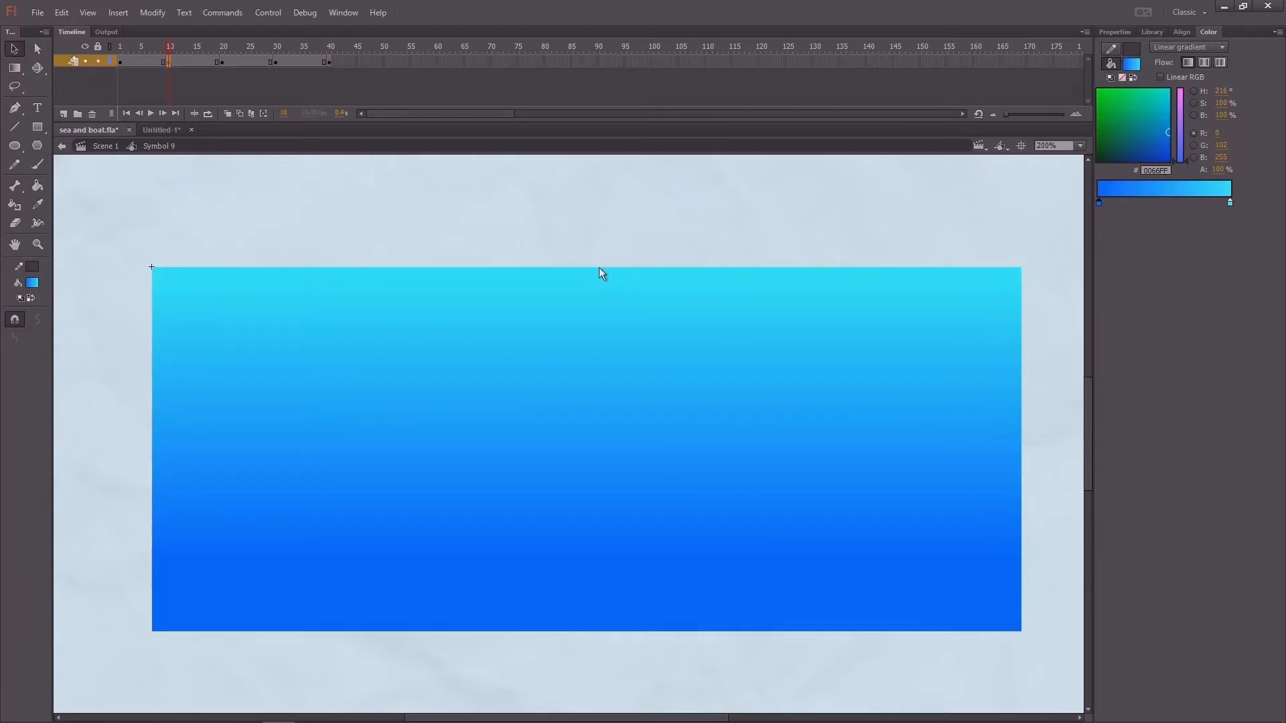
{"action": "left_click_drag", "start_coordinate": [600, 267], "coordinate": [599, 288]}
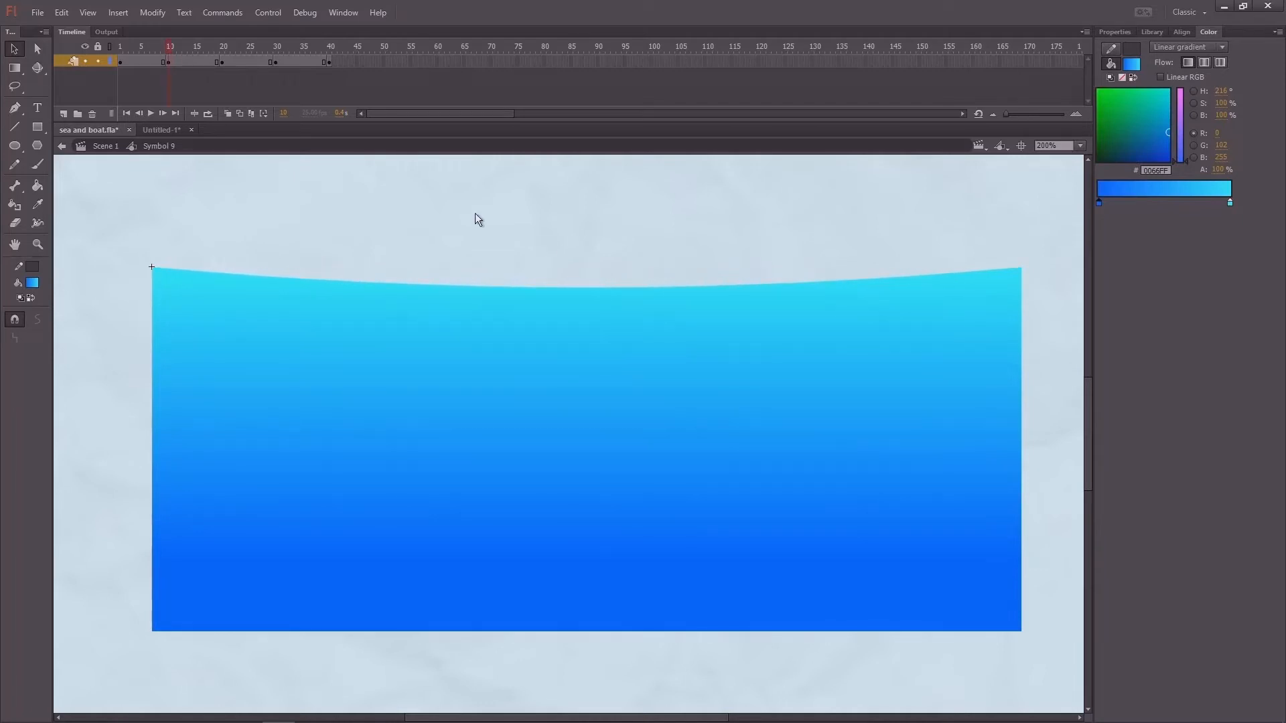
At frame 30, bend the top edge up into a single gentle arch and check the wave shapes on all keyframes
{"action": "left_click", "coordinate": [276, 48]}
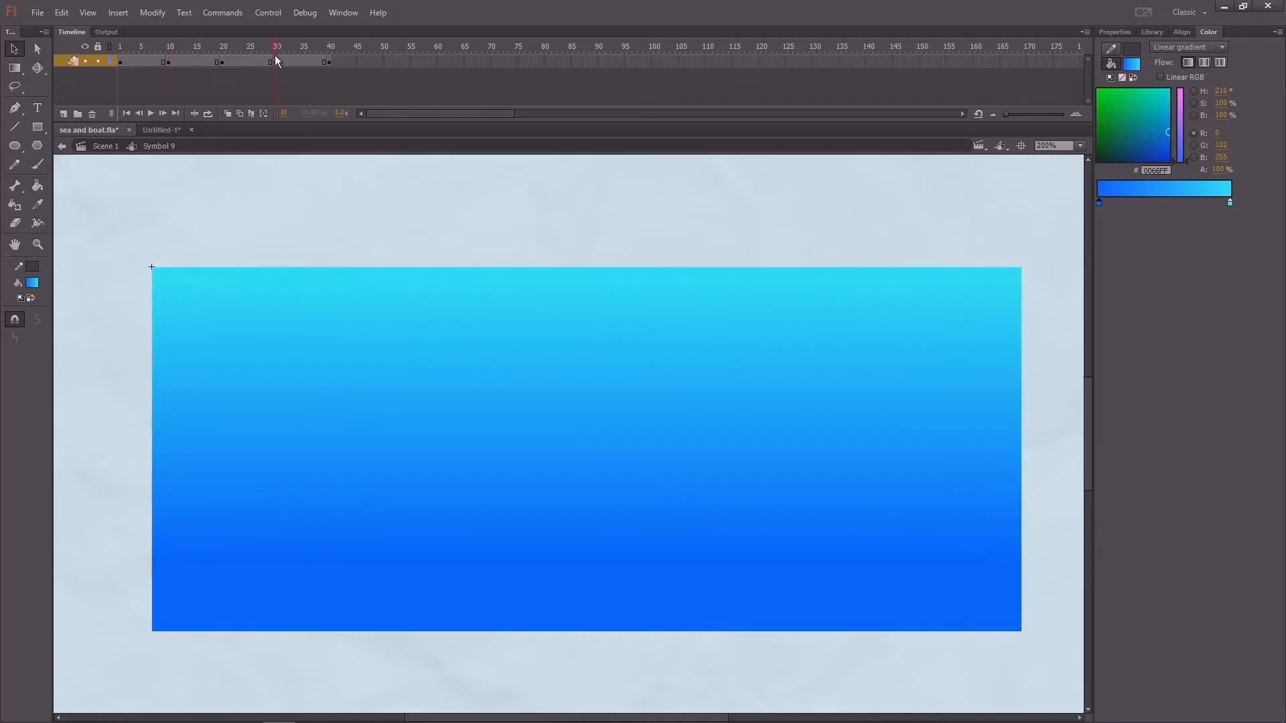
{"action": "left_click_drag", "start_coordinate": [614, 268], "coordinate": [606, 246]}
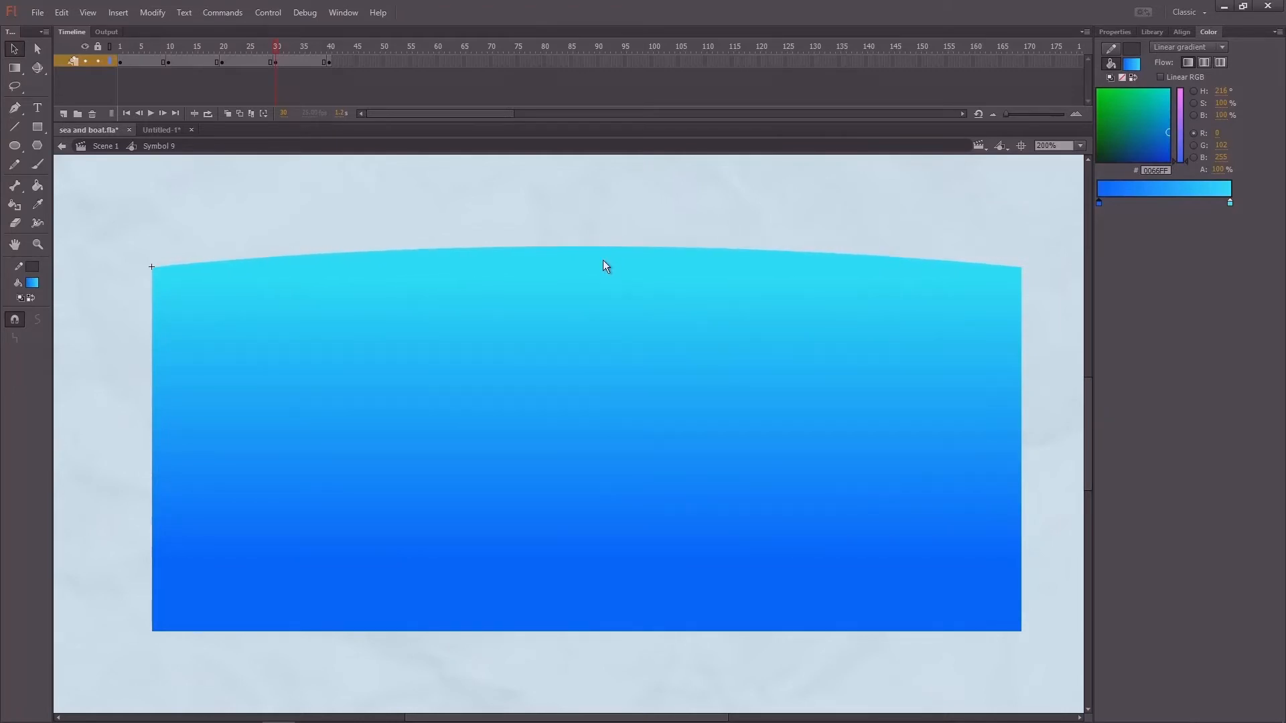
{"action": "left_click", "coordinate": [122, 49]}
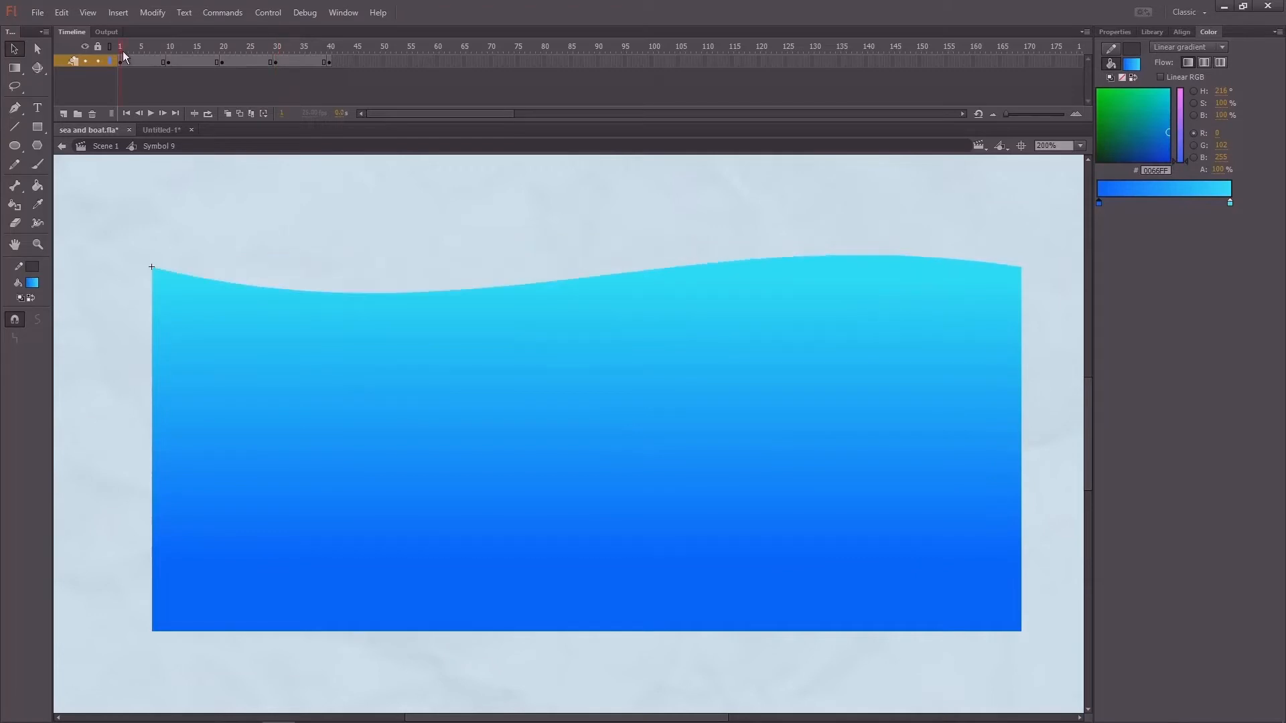
{"action": "left_click", "coordinate": [172, 48]}
{"action": "left_click", "coordinate": [223, 48]}
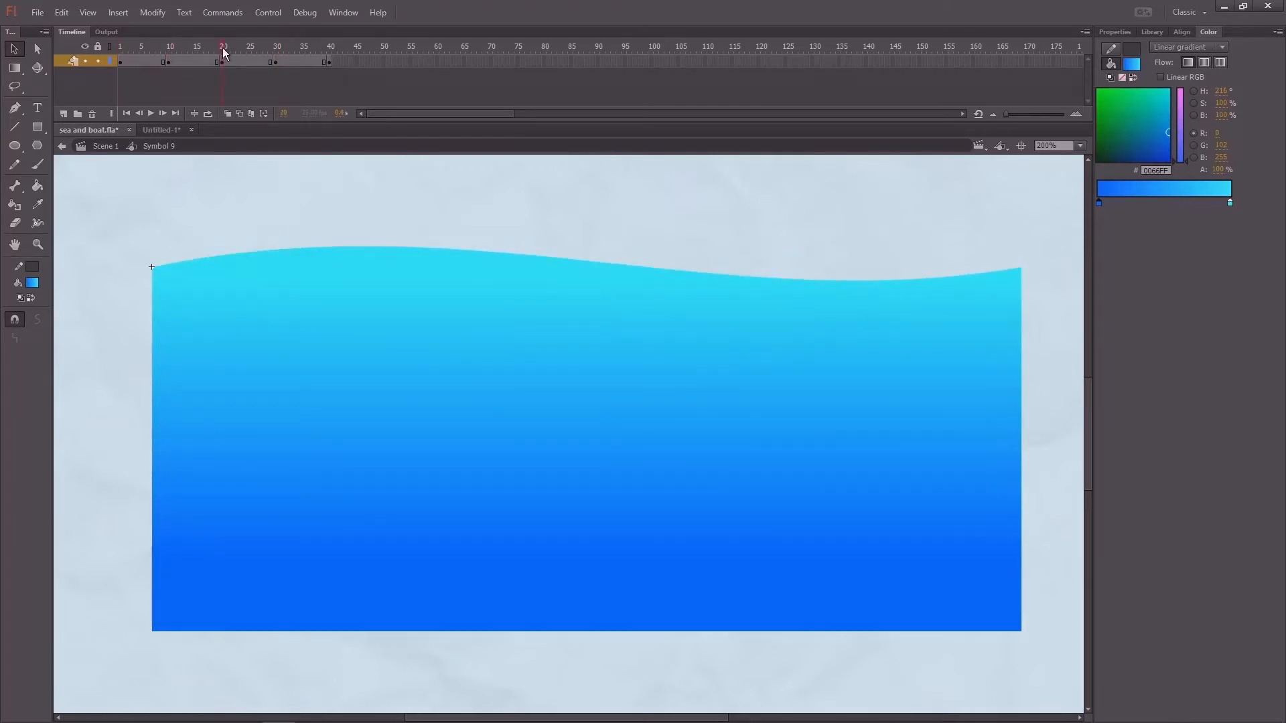
{"action": "left_click", "coordinate": [275, 48]}
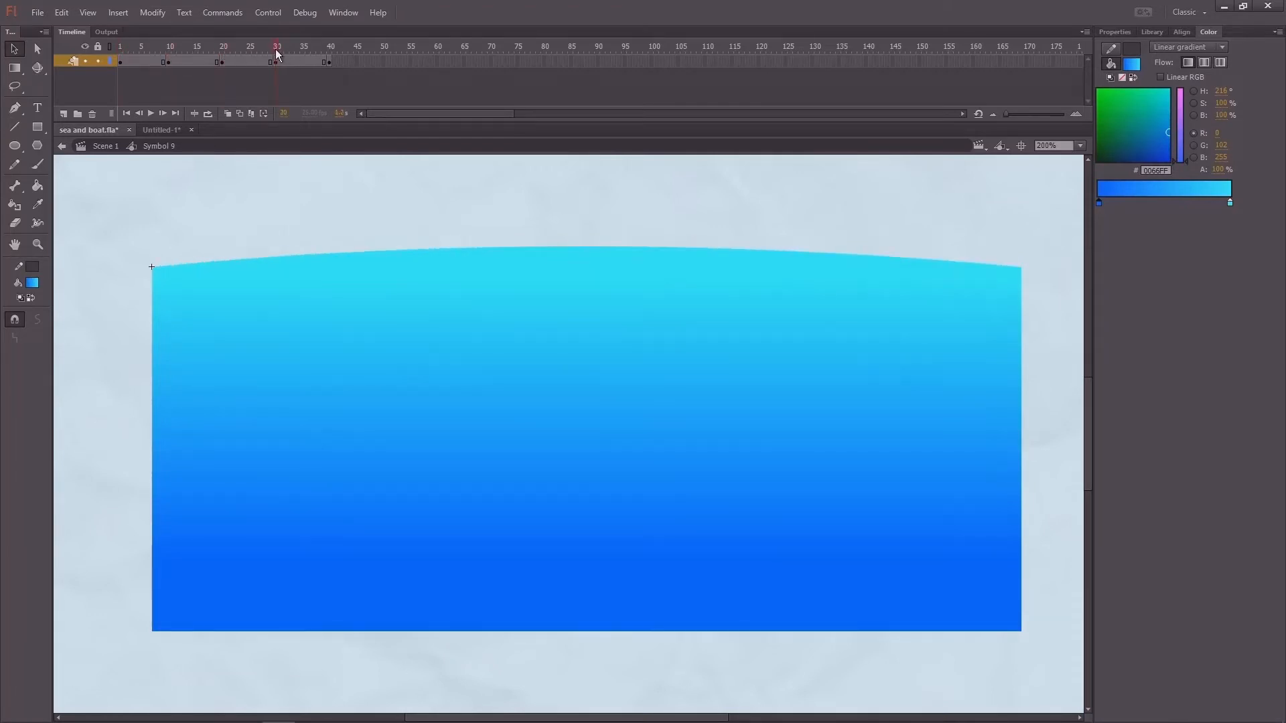
{"action": "left_click", "coordinate": [331, 49]}
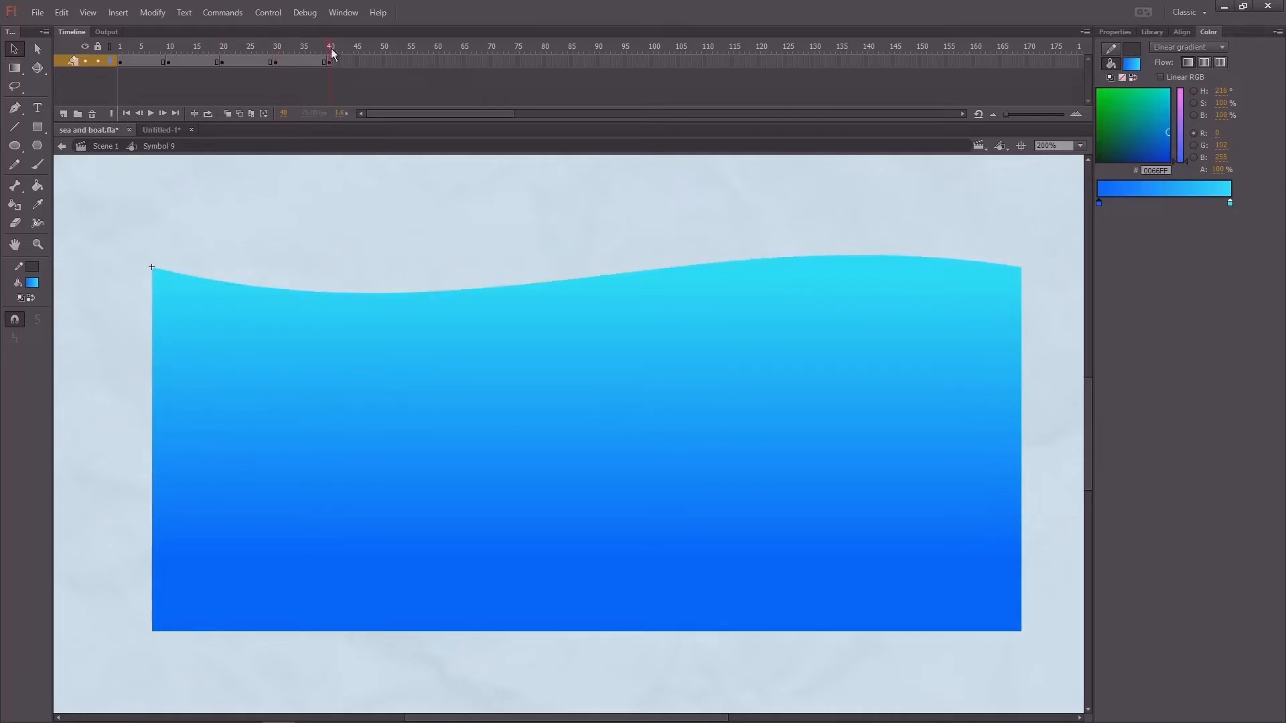
Create shape tweens across all frames of the rectangle's layer and play the wave animation from frame 1
{"action": "left_click", "coordinate": [75, 62]}
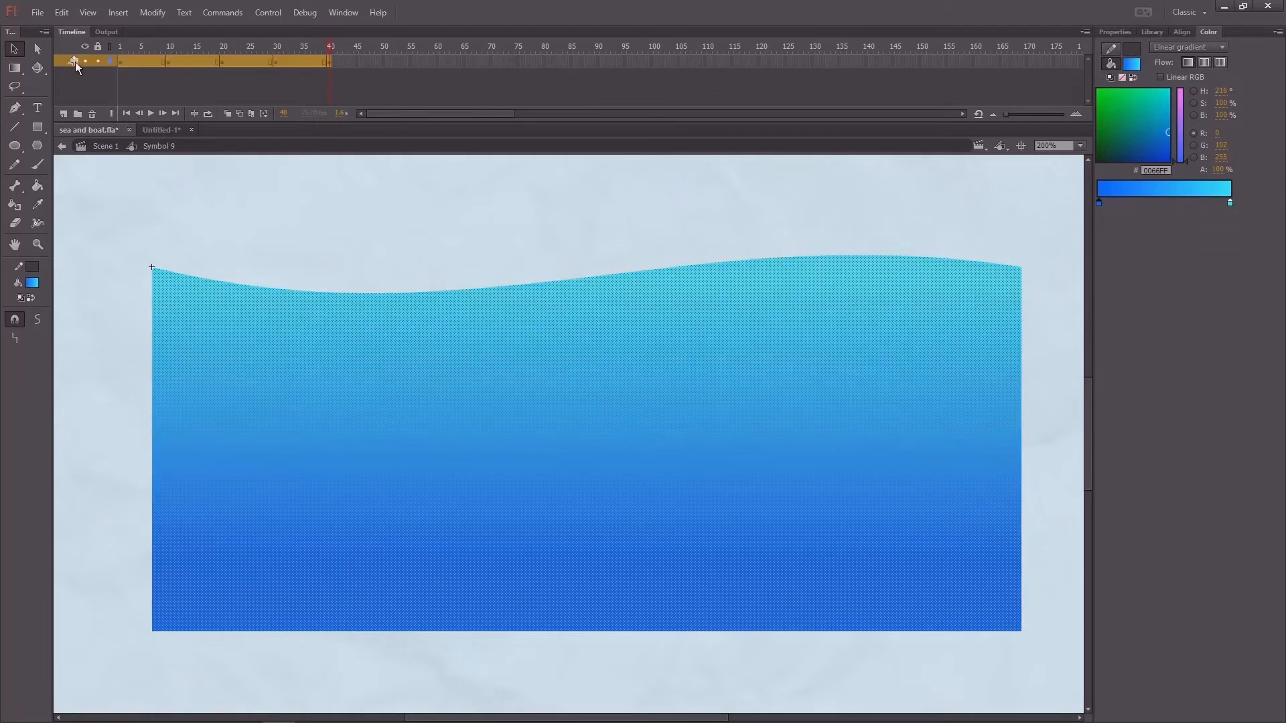
{"action": "right_click", "coordinate": [248, 60]}
{"action": "left_click", "coordinate": [301, 83]}
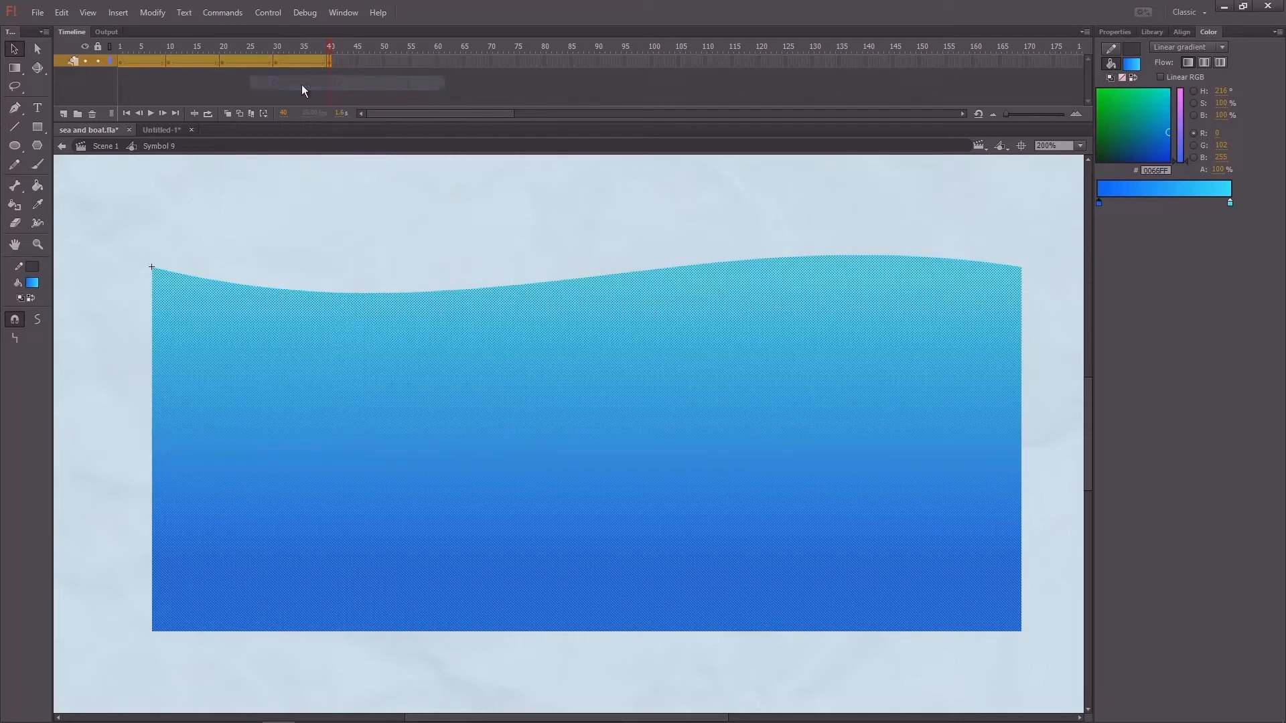
{"action": "left_click_drag", "start_coordinate": [318, 46], "coordinate": [119, 48]}
{"action": "key", "text": "Return"}
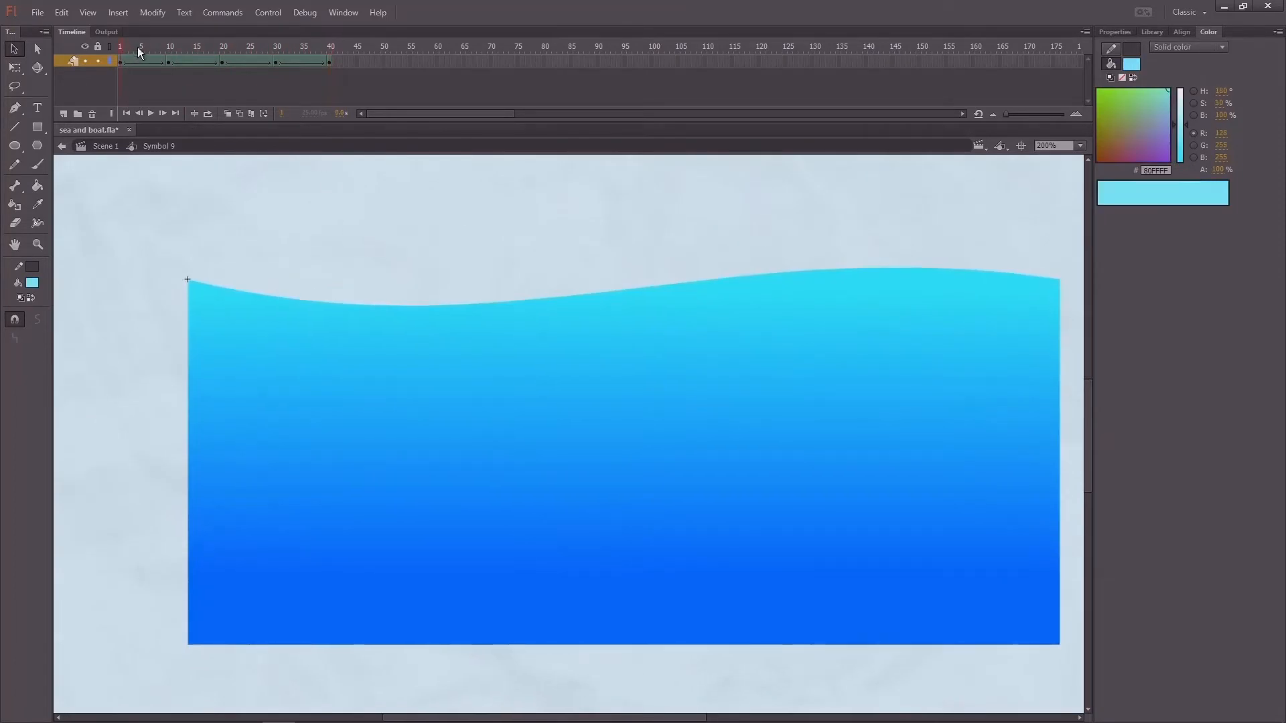
Lock the sea rectangle's layer and add a new layer above it
{"action": "left_click", "coordinate": [138, 47]}
{"action": "left_click_drag", "start_coordinate": [225, 210], "coordinate": [190, 184]}
{"action": "left_click_drag", "start_coordinate": [141, 50], "coordinate": [96, 94]}
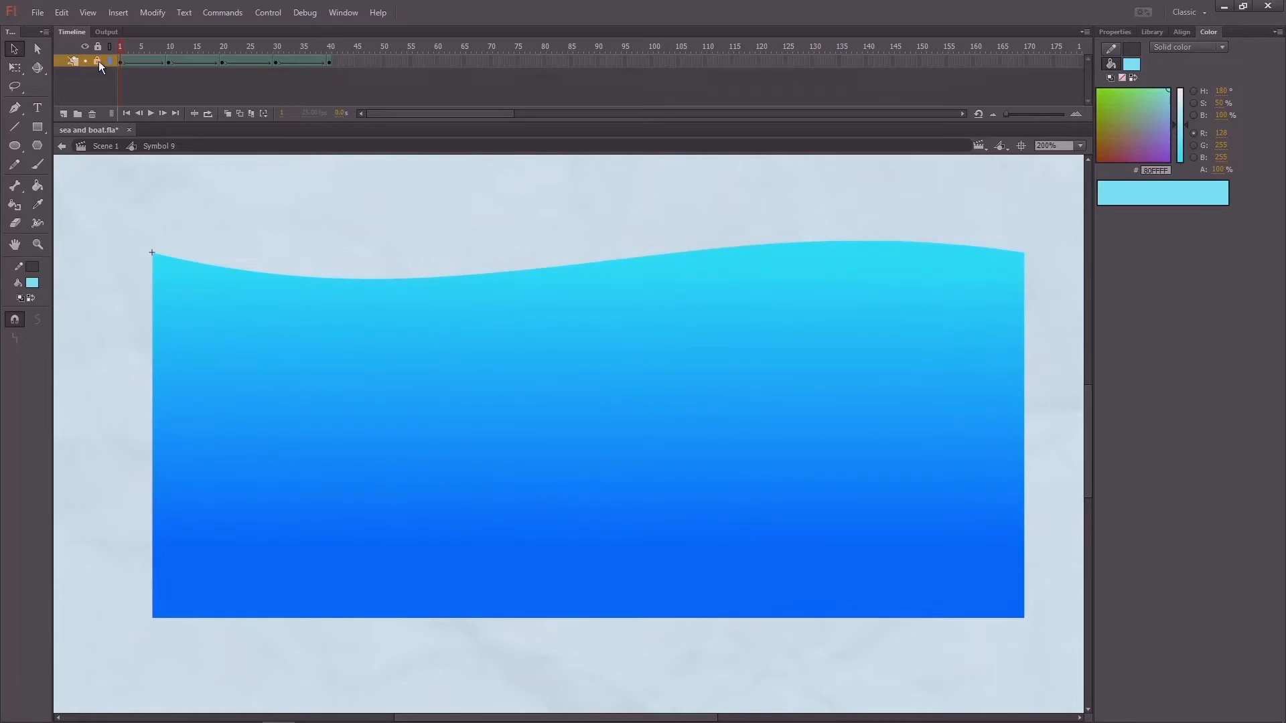
{"action": "left_click", "coordinate": [63, 115]}
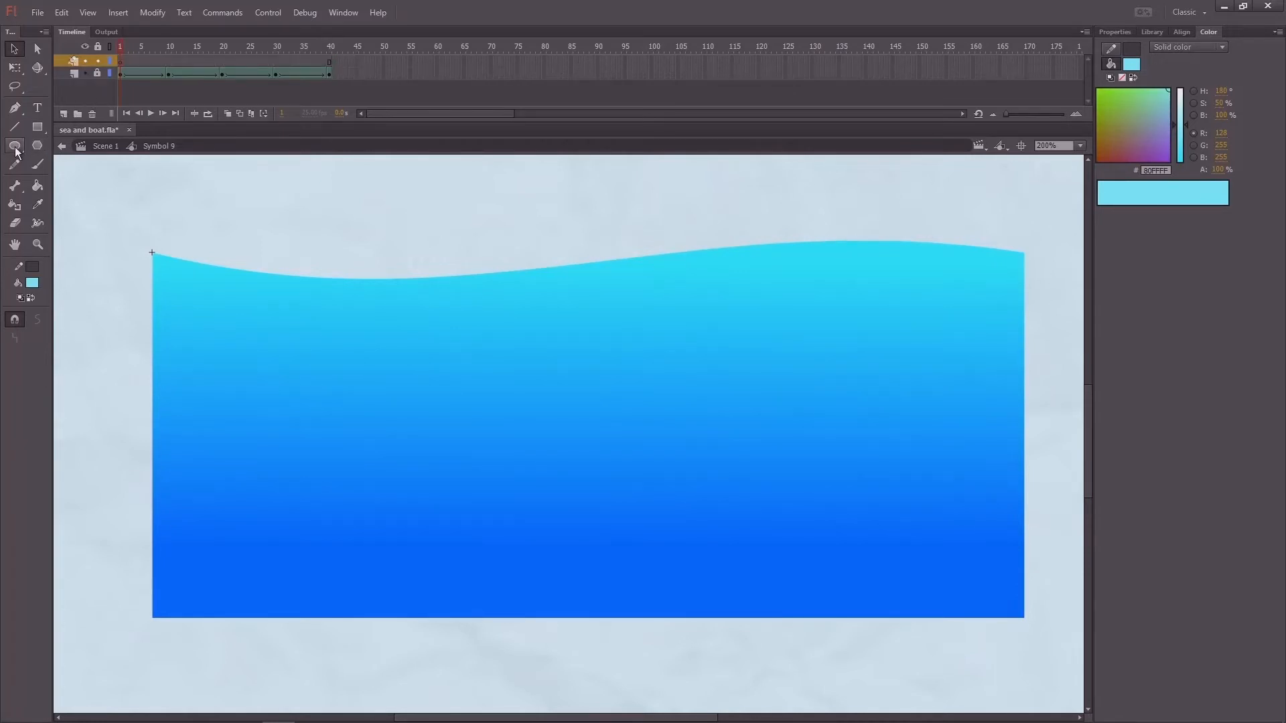
Draw a small flat light-blue oval without an outline and place it on the sea just below the wave's left part
{"action": "left_click", "coordinate": [15, 145]}
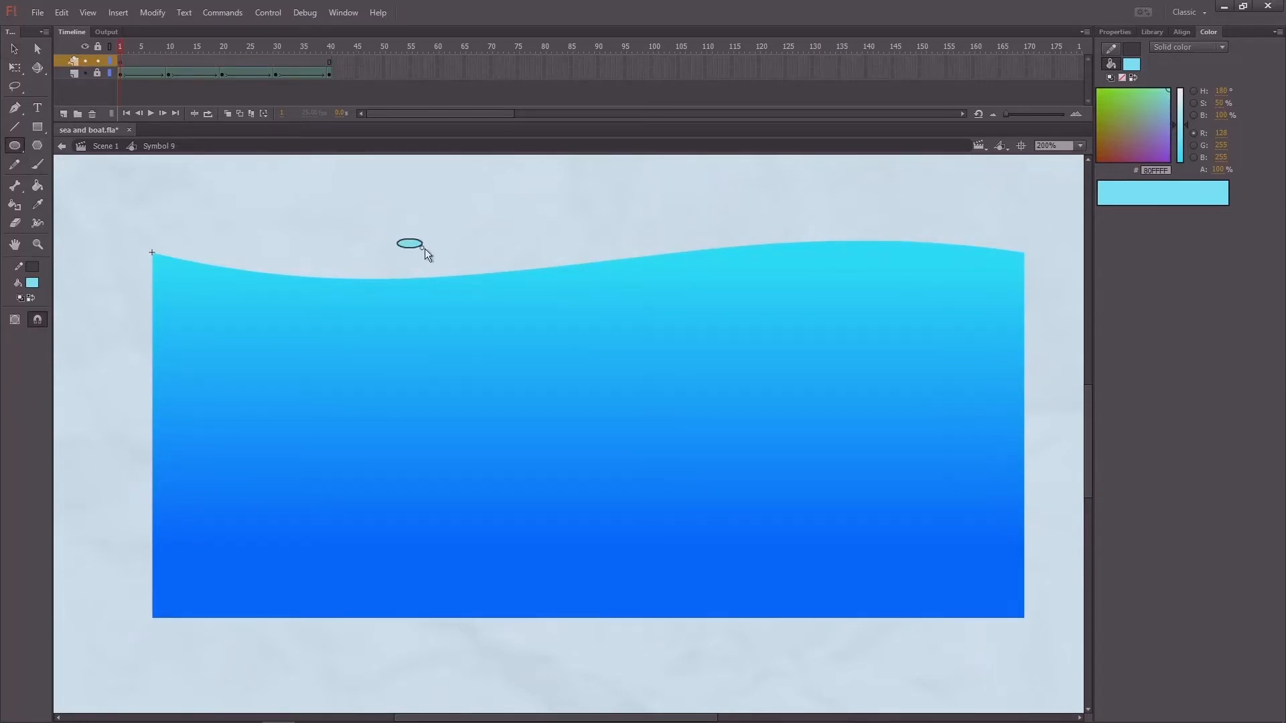
{"action": "key", "text": "v"}
{"action": "left_click_drag", "start_coordinate": [425, 248], "coordinate": [253, 292]}
{"action": "key", "text": "ctrl+="}
{"action": "key", "text": "ctrl+="}
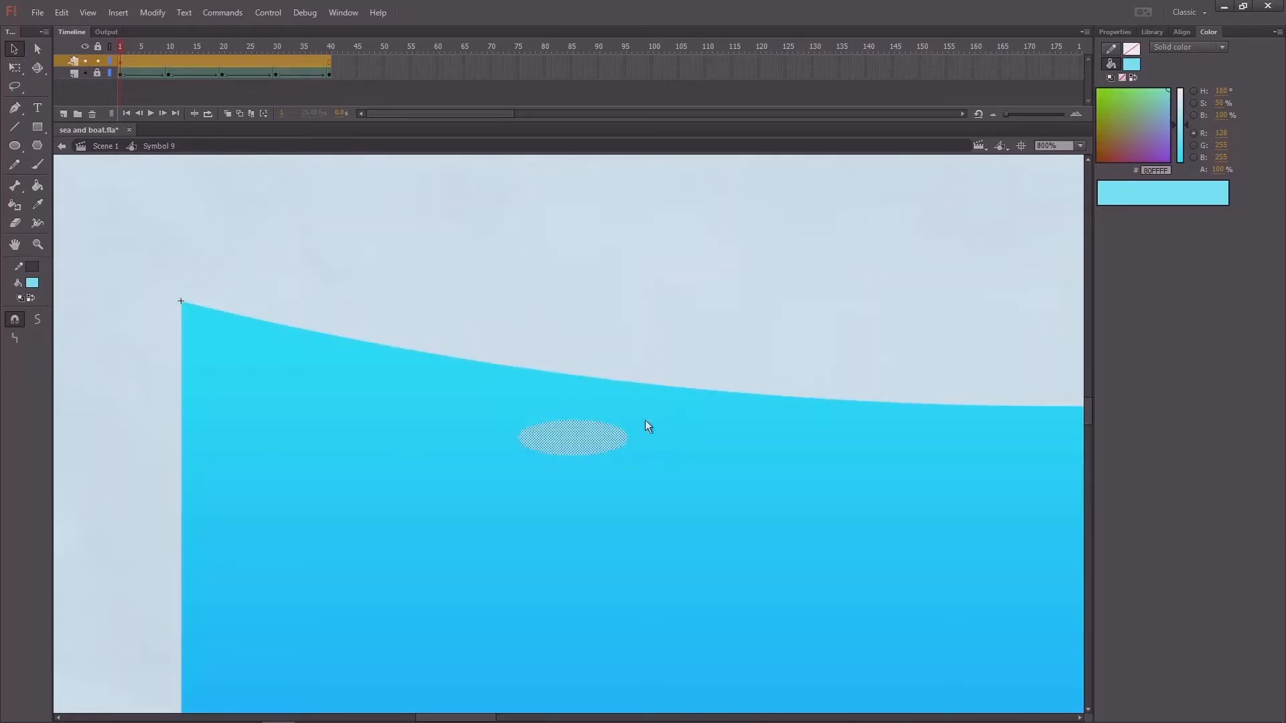
Shrink the oval to about half its size and widen it slightly into a thin highlight below the wave edge
{"action": "key", "text": "q"}
{"action": "left_click_drag", "start_coordinate": [625, 422], "coordinate": [613, 432]}
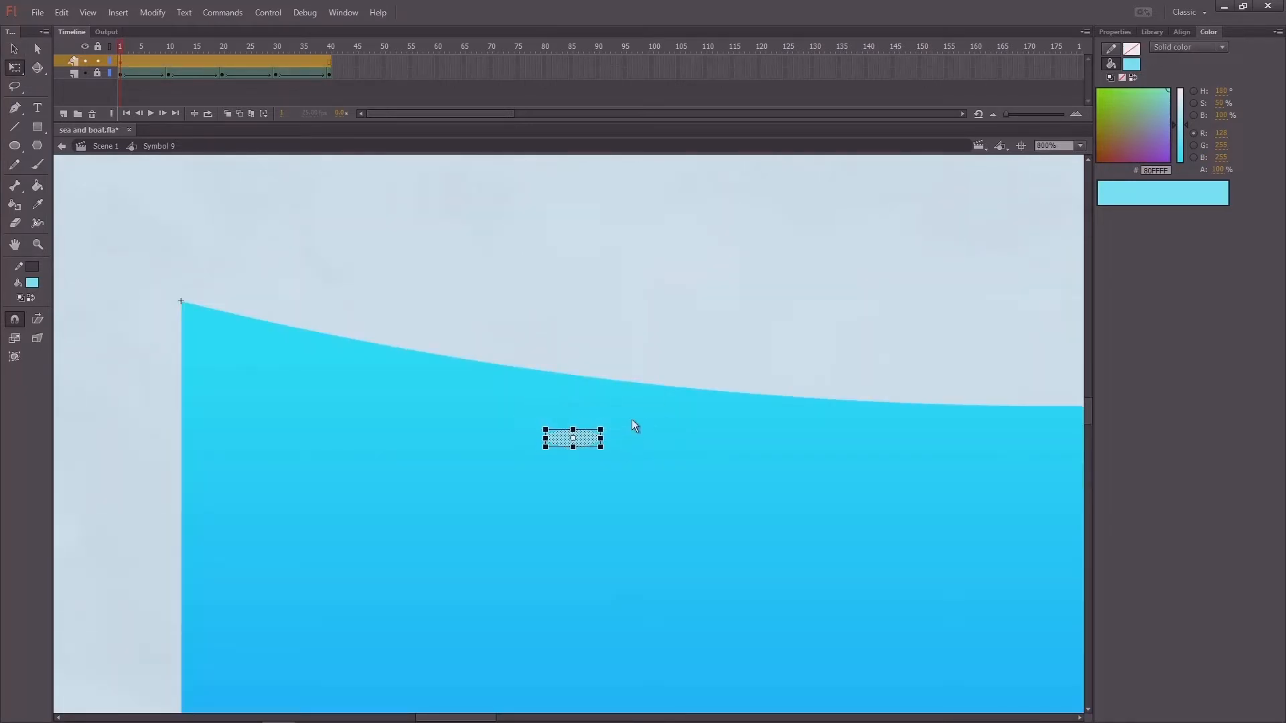
{"action": "key", "text": "v"}
{"action": "key", "text": "ctrl+minus"}
{"action": "left_click", "coordinate": [645, 332]}
{"action": "left_click_drag", "start_coordinate": [535, 302], "coordinate": [253, 169]}
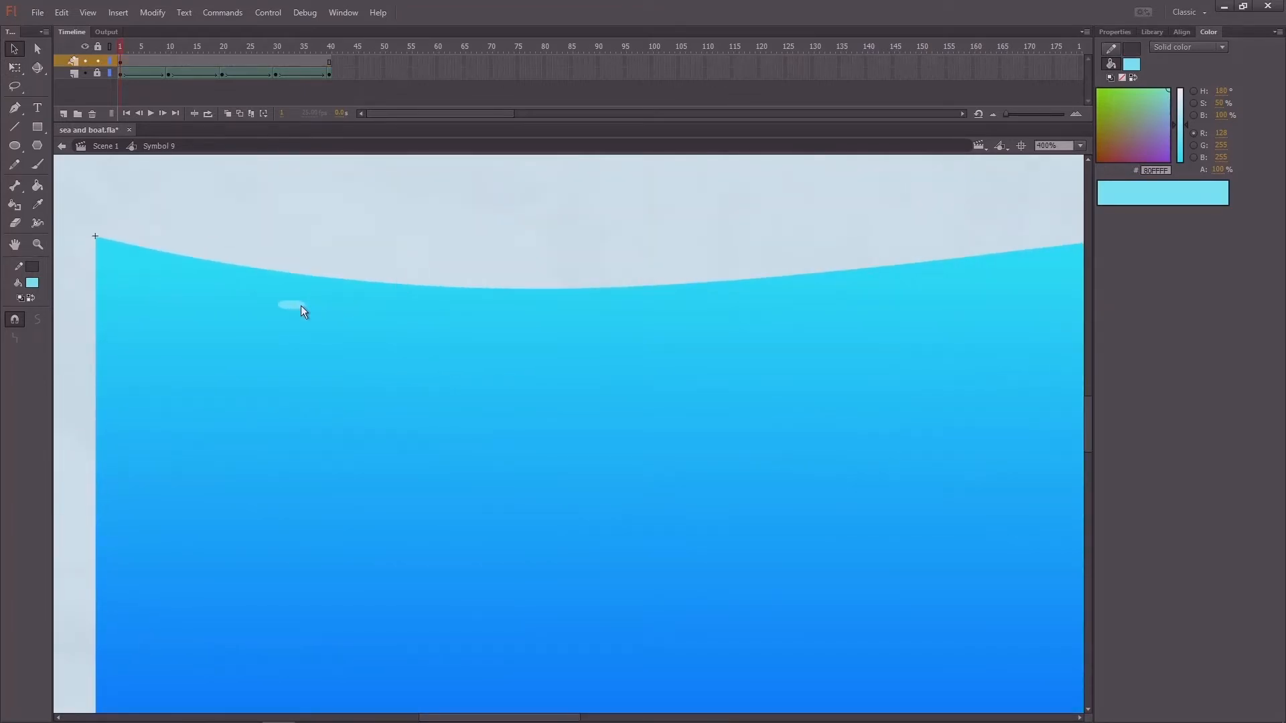
{"action": "left_click", "coordinate": [300, 306]}
{"action": "key", "text": "q"}
{"action": "left_click_drag", "start_coordinate": [307, 307], "coordinate": [314, 306]}
{"action": "left_click", "coordinate": [335, 307]}
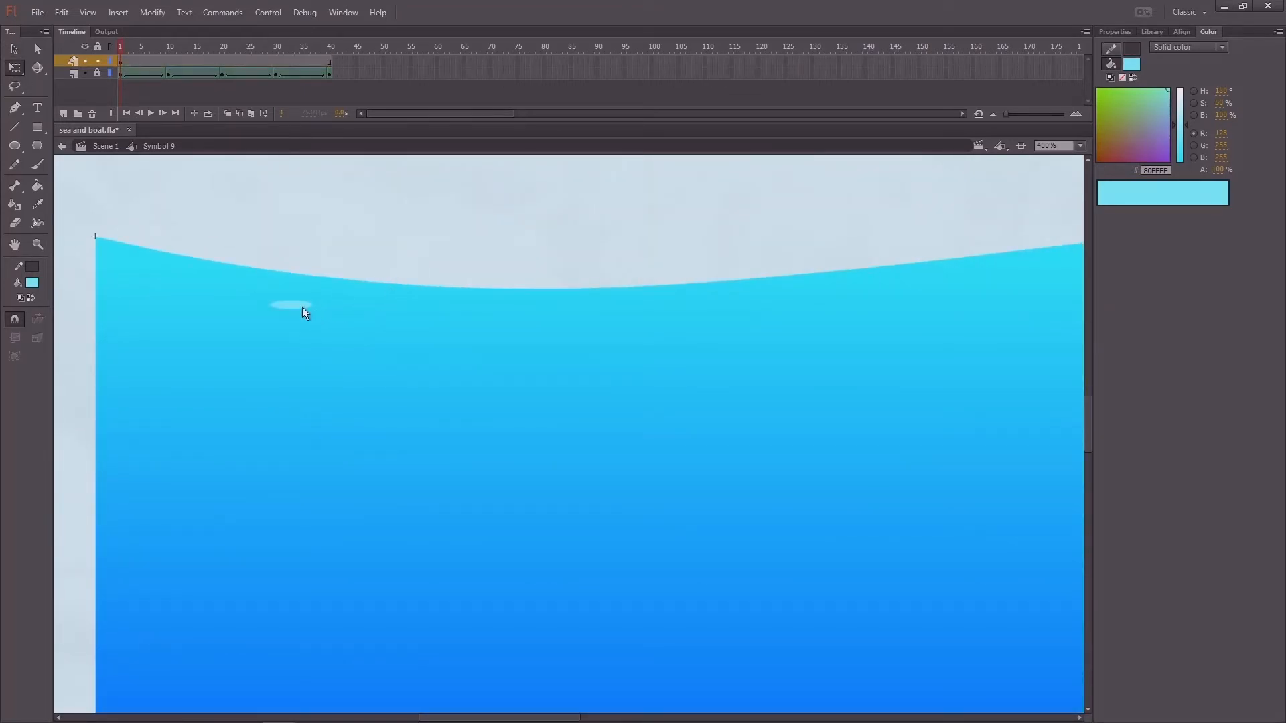
Copy the oval highlight across the sea to form a row of six following the wave's edge
{"action": "key", "text": "v"}
{"action": "left_click", "coordinate": [303, 308]}
{"action": "left_click_drag", "start_coordinate": [310, 318], "coordinate": [836, 300]}
{"action": "key", "text": "ctrl+minus"}
{"action": "mouse_move", "coordinate": [593, 323]}
{"action": "left_mouse_down"}
{"action": "mouse_move", "coordinate": [533, 313]}
{"action": "mouse_move", "coordinate": [784, 316]}
{"action": "mouse_move", "coordinate": [821, 299]}
{"action": "mouse_move", "coordinate": [946, 318]}
{"action": "left_mouse_up"}
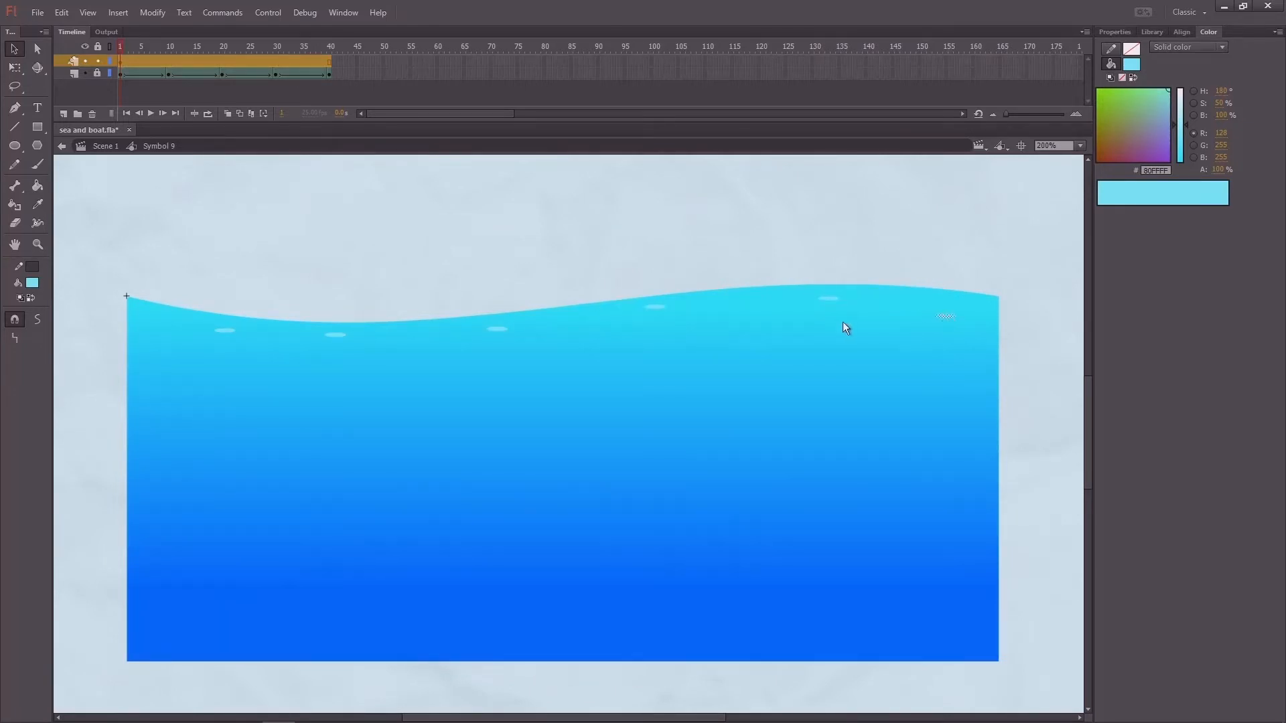
Duplicate the row of six ovals below and to the left of the first row, stretching the copy slightly wider
{"action": "left_click", "coordinate": [542, 260]}
{"action": "mouse_move", "coordinate": [156, 247]}
{"action": "left_mouse_down"}
{"action": "mouse_move", "coordinate": [314, 328]}
{"action": "mouse_move", "coordinate": [834, 403]}
{"action": "mouse_move", "coordinate": [1042, 408]}
{"action": "left_mouse_up"}
{"action": "left_click_drag", "start_coordinate": [655, 307], "coordinate": [610, 337]}
{"action": "key", "text": "q"}
{"action": "left_click_drag", "start_coordinate": [909, 327], "coordinate": [942, 324]}
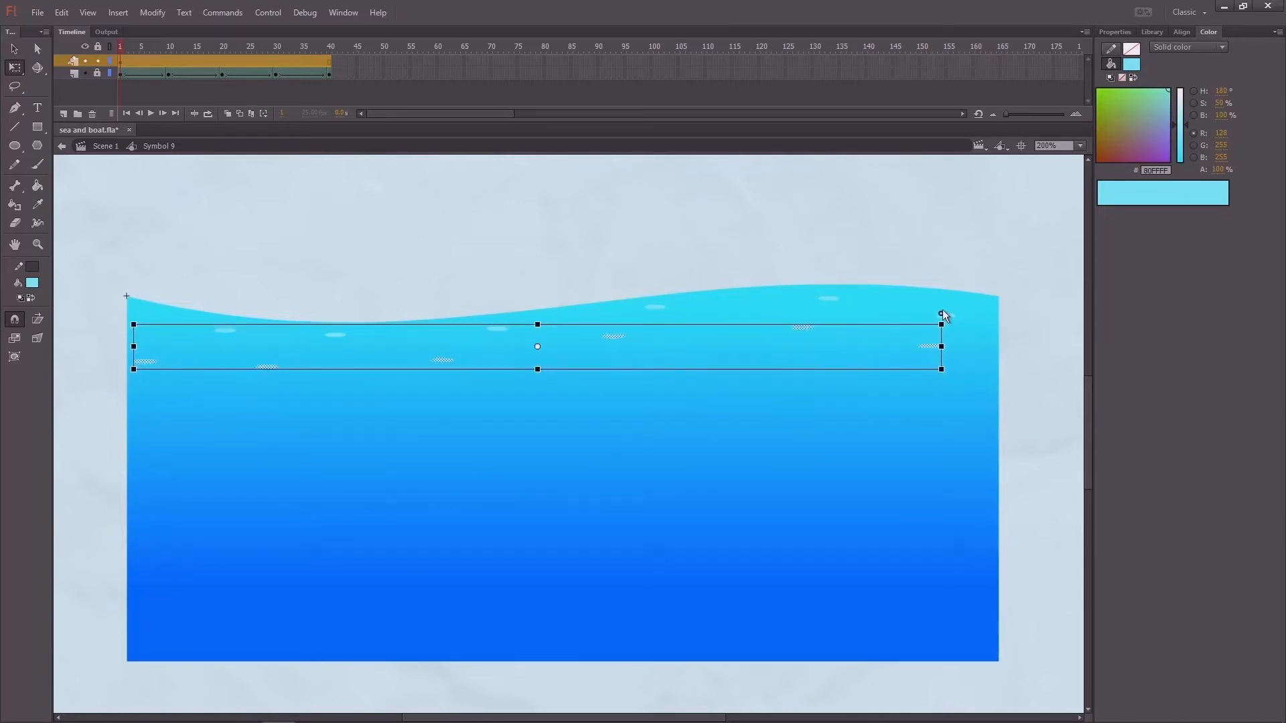
{"action": "left_click", "coordinate": [512, 263]}
{"action": "key", "text": "v"}
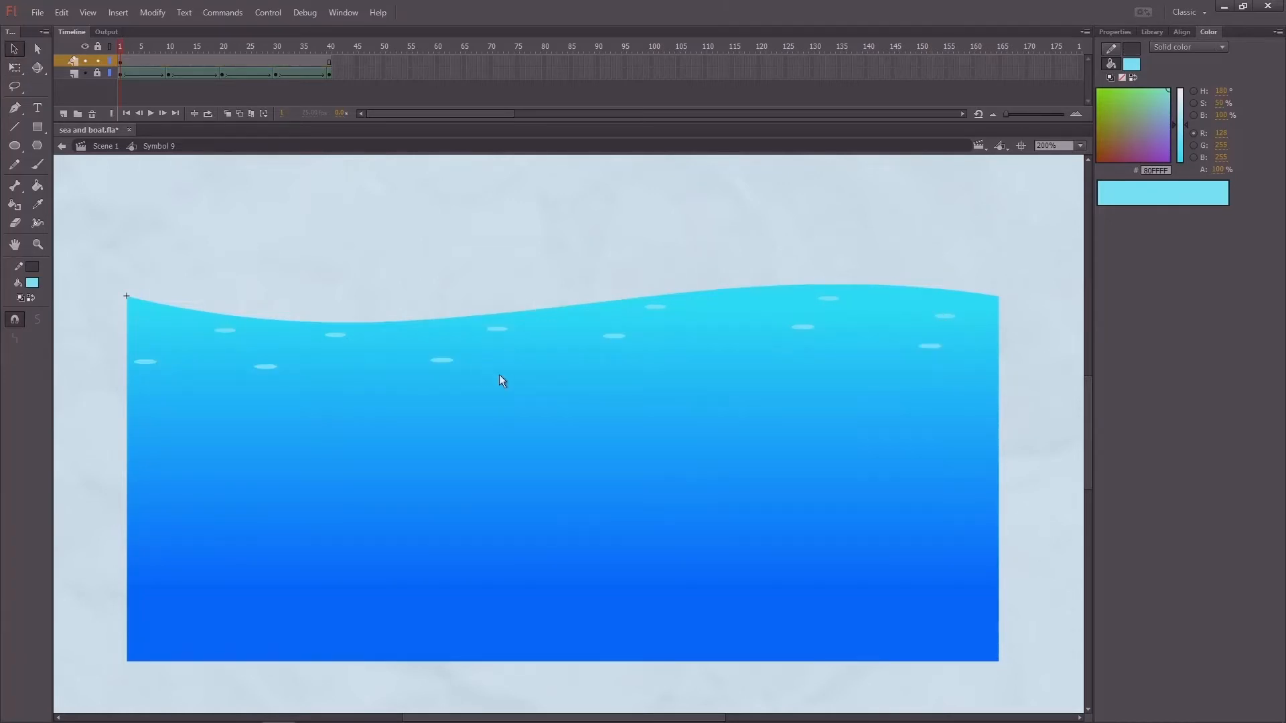
Add three more single oval copies in the gaps around and below the second row, left of and near the sea's middle
{"action": "left_click", "coordinate": [444, 362]}
{"action": "left_click_drag", "start_coordinate": [447, 365], "coordinate": [548, 360]}
{"action": "key", "text": "q"}
{"action": "key", "text": "v"}
Shrink the upper of the two new ovals near the sea's middle slightly to vary the highlight sizes
{"action": "key", "text": "q"}
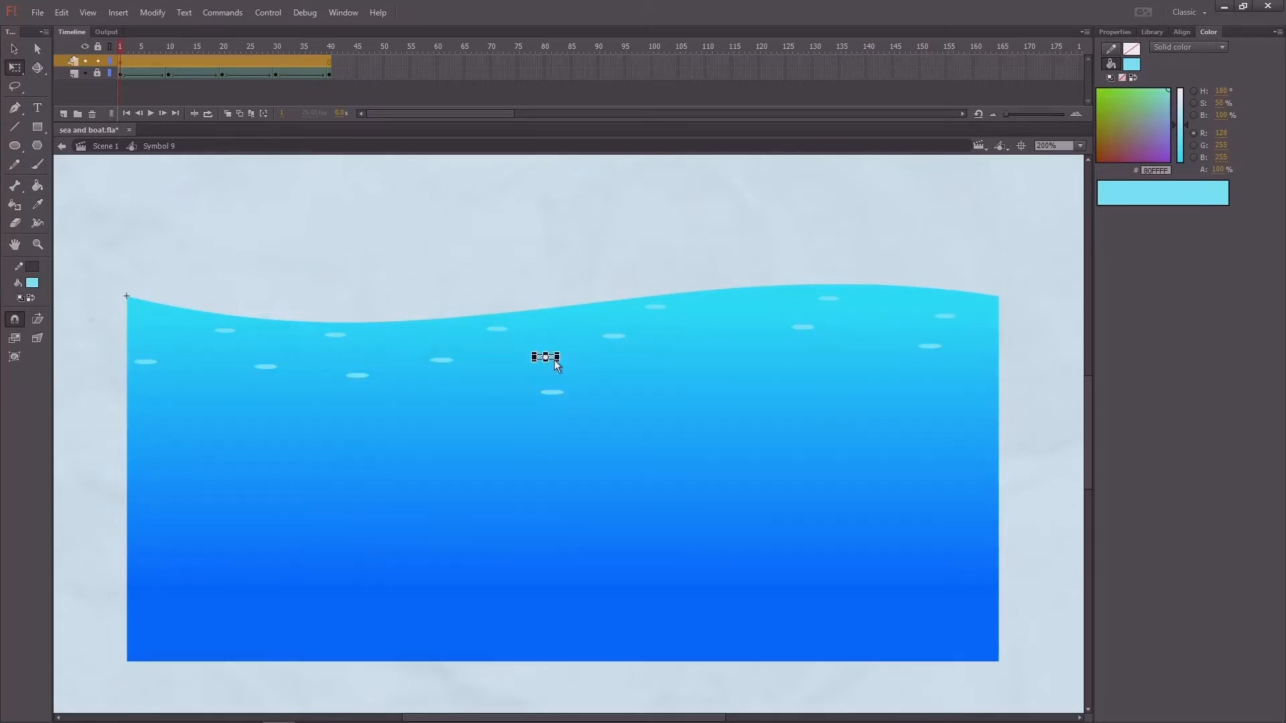
{"action": "key", "text": "ctrl+="}
{"action": "key", "text": "ctrl+="}
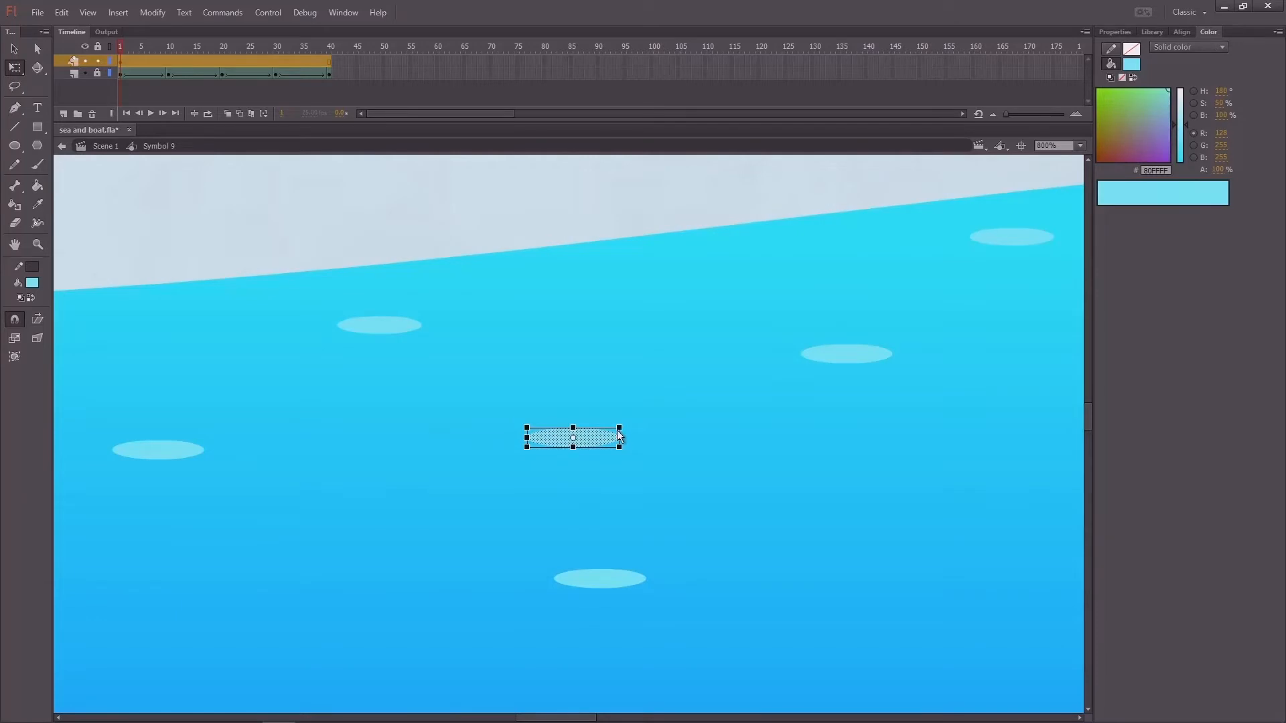
{"action": "left_click_drag", "start_coordinate": [617, 436], "coordinate": [606, 436]}
{"action": "key", "text": "ctrl+minus"}
{"action": "key", "text": "ctrl+minus"}
{"action": "key", "text": "v"}
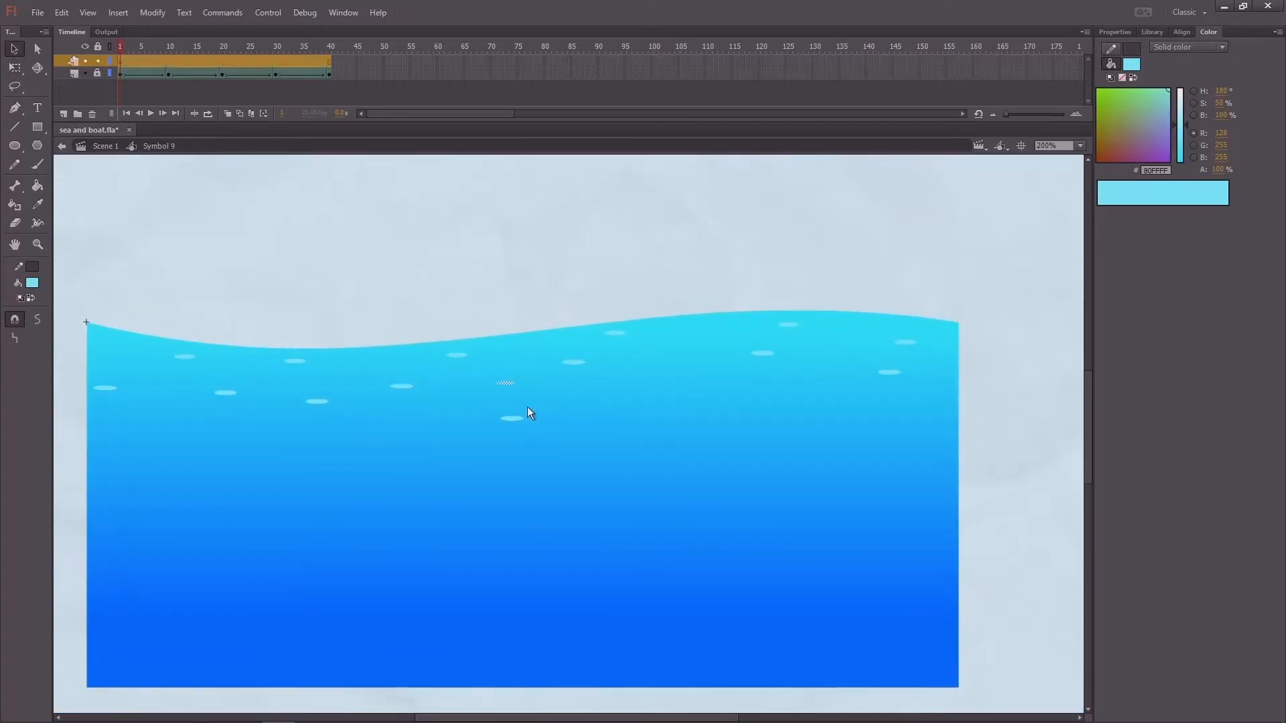
Duplicate the smaller oval three times and scatter the copies over the right half of the sea
{"action": "key", "text": "ctrl+d"}
{"action": "mouse_move", "coordinate": [516, 396]}
{"action": "left_mouse_down"}
{"action": "mouse_move", "coordinate": [668, 398]}
{"action": "mouse_move", "coordinate": [698, 354]}
{"action": "mouse_move", "coordinate": [851, 424]}
{"action": "left_mouse_up"}
{"action": "key", "text": "ctrl+d"}
{"action": "left_click", "coordinate": [995, 411]}
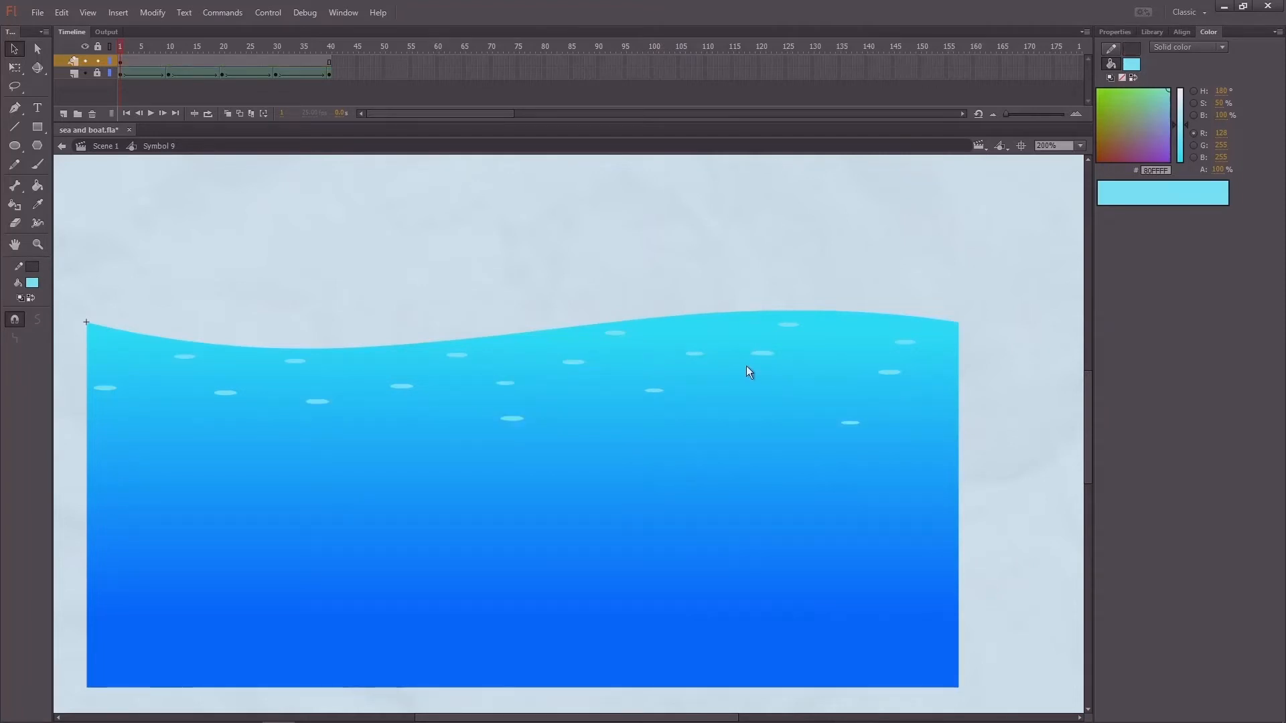
Duplicate all the oval highlights together and move the copies lower in the sea
{"action": "key", "text": "ctrl+1"}
{"action": "mouse_move", "coordinate": [277, 339]}
{"action": "left_mouse_down"}
{"action": "mouse_move", "coordinate": [785, 489]}
{"action": "mouse_move", "coordinate": [880, 471]}
{"action": "left_mouse_up"}
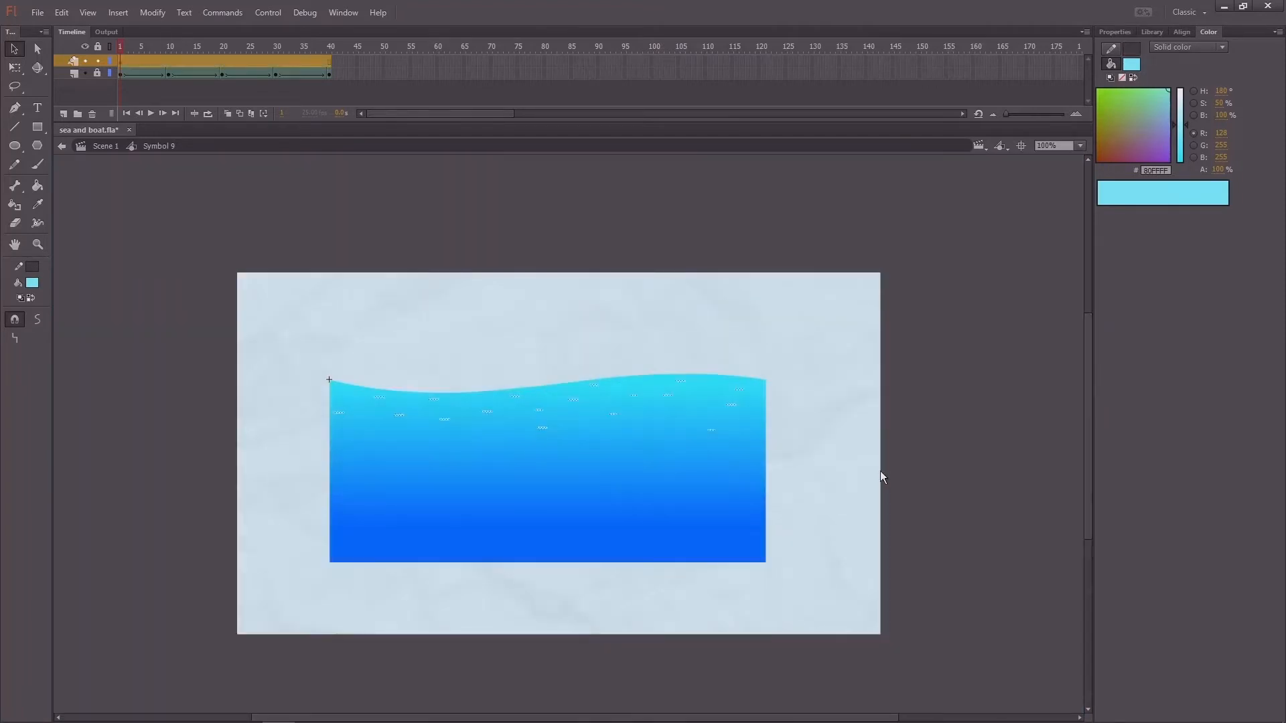
{"action": "key", "text": "ctrl+equal"}
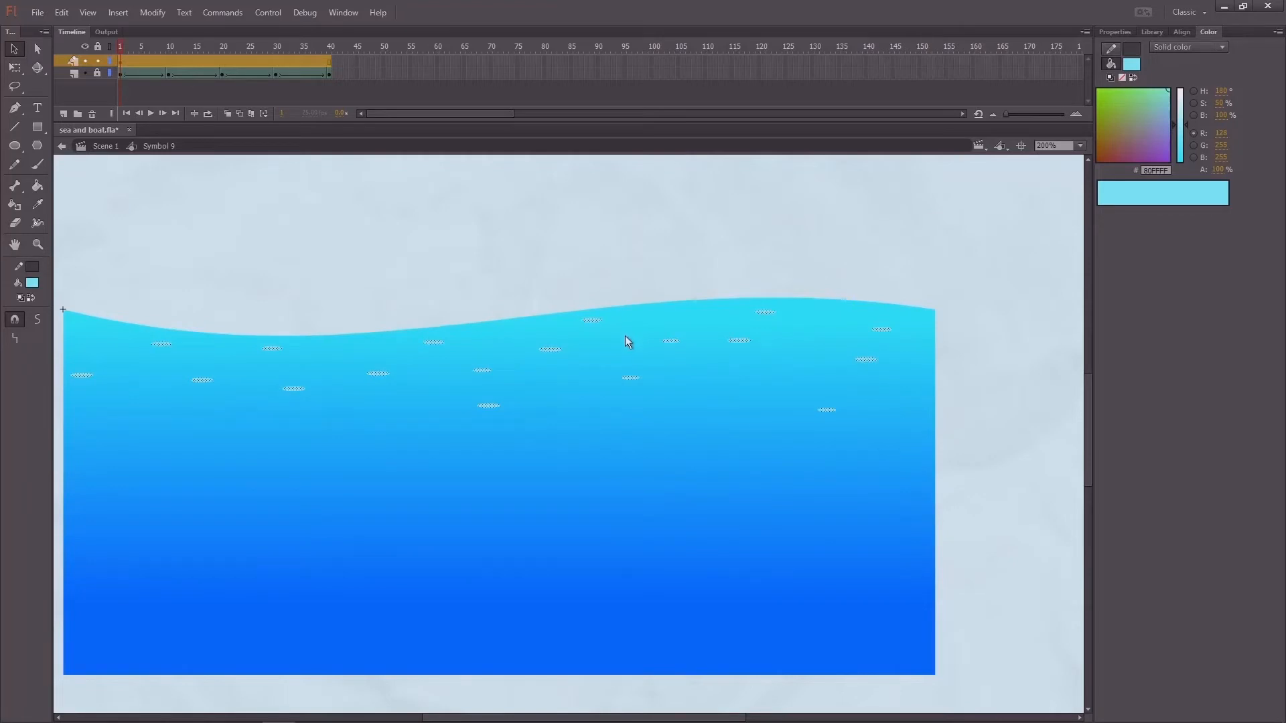
{"action": "left_click", "coordinate": [617, 338]}
{"action": "key", "text": "ctrl+1"}
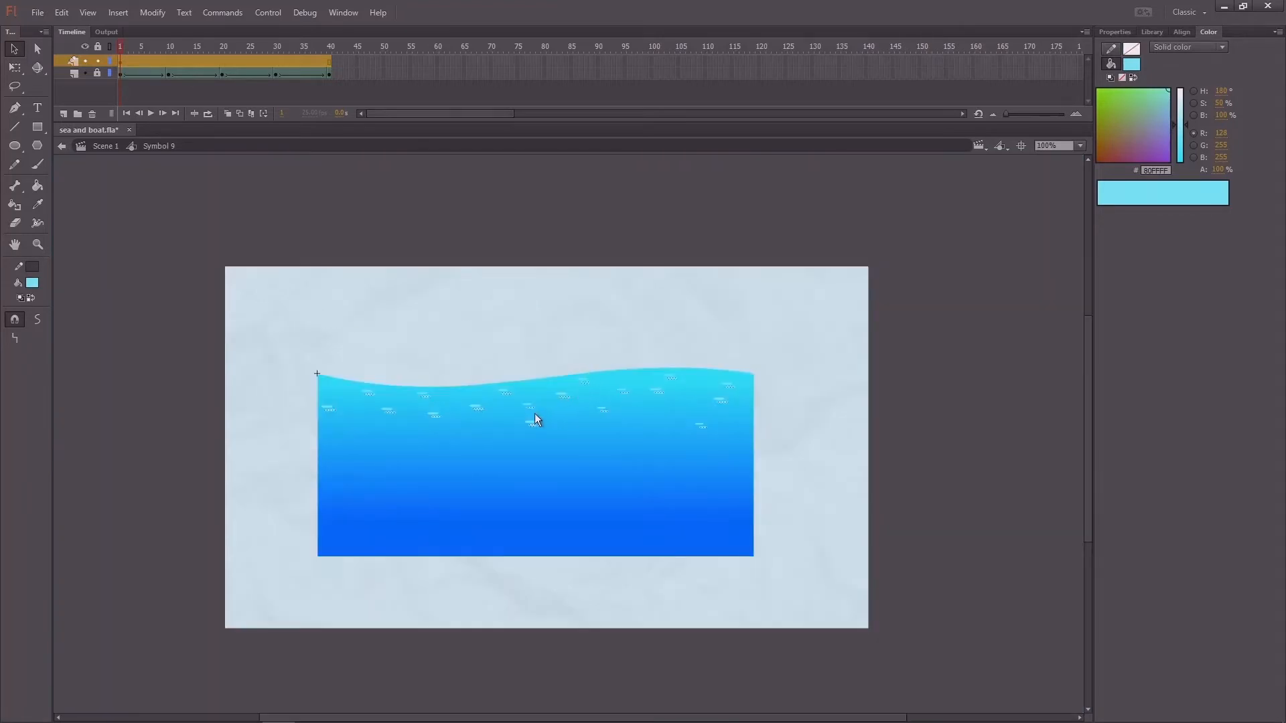
{"action": "left_click_drag", "start_coordinate": [533, 411], "coordinate": [520, 453]}
Stretch the lower set of ovals wider past both sides of the sea and make it taller
{"action": "key", "text": "q"}
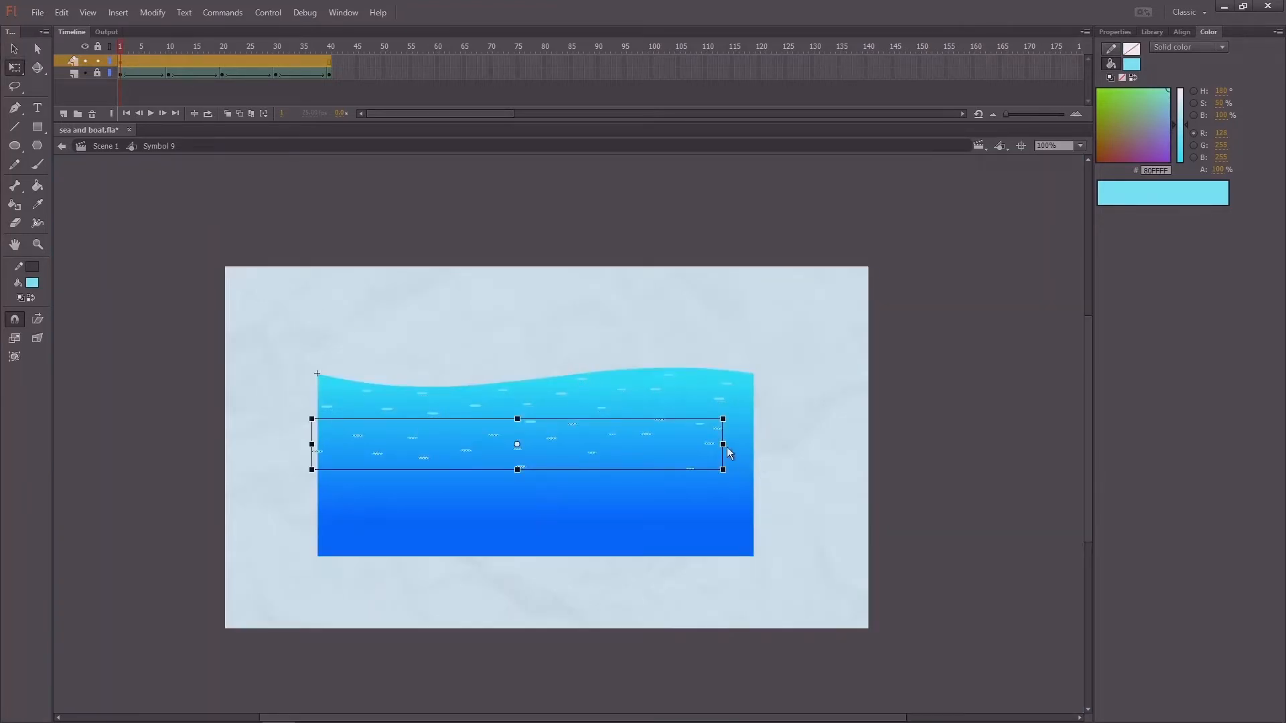
{"action": "left_click_drag", "start_coordinate": [723, 444], "coordinate": [793, 394]}
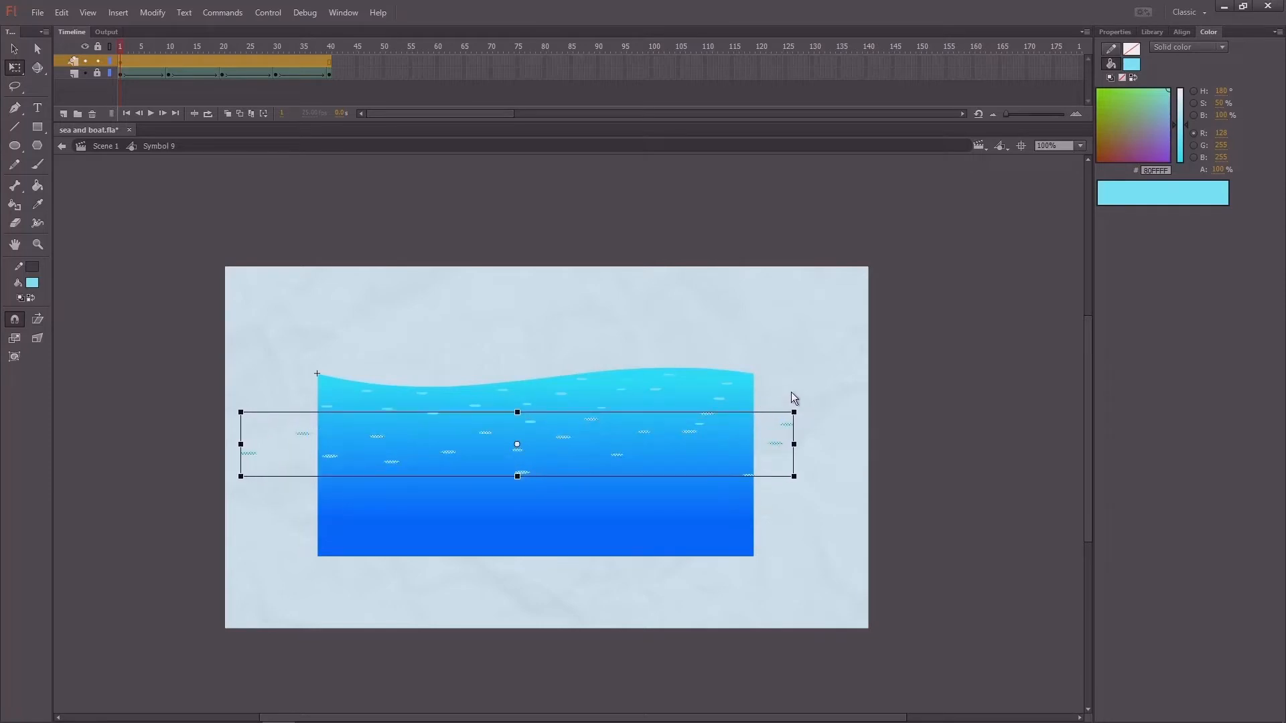
{"action": "left_click_drag", "start_coordinate": [517, 413], "coordinate": [482, 445]}
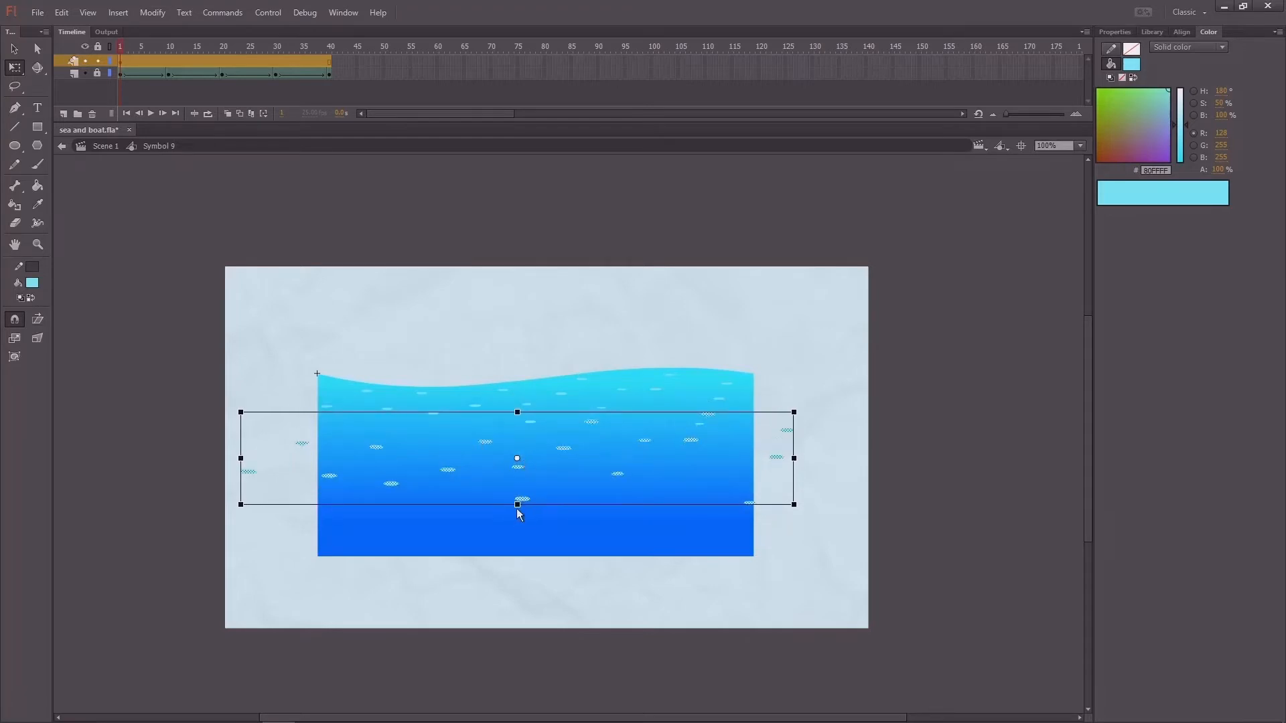
{"action": "left_click_drag", "start_coordinate": [518, 505], "coordinate": [518, 490]}
{"action": "left_click", "coordinate": [754, 330]}
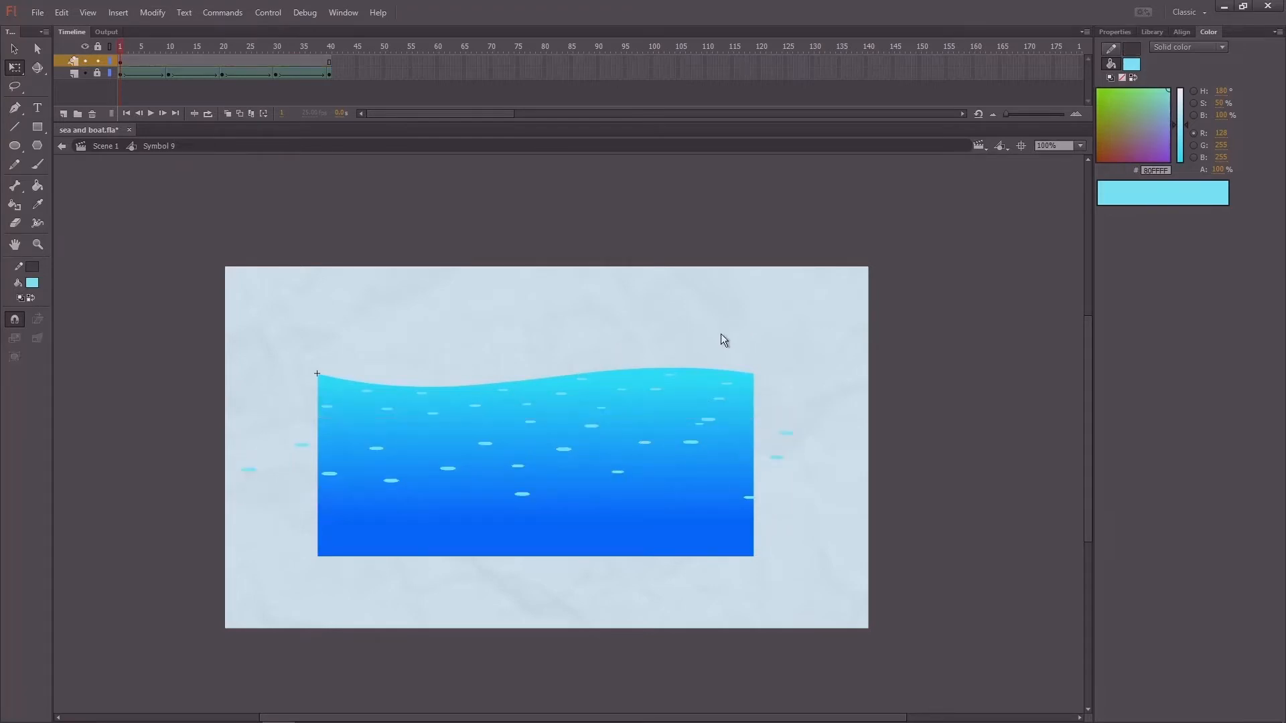
Select all the oval highlights on the layer and convert them to a graphic symbol
{"action": "key", "text": "v"}
{"action": "left_click", "coordinate": [120, 63]}
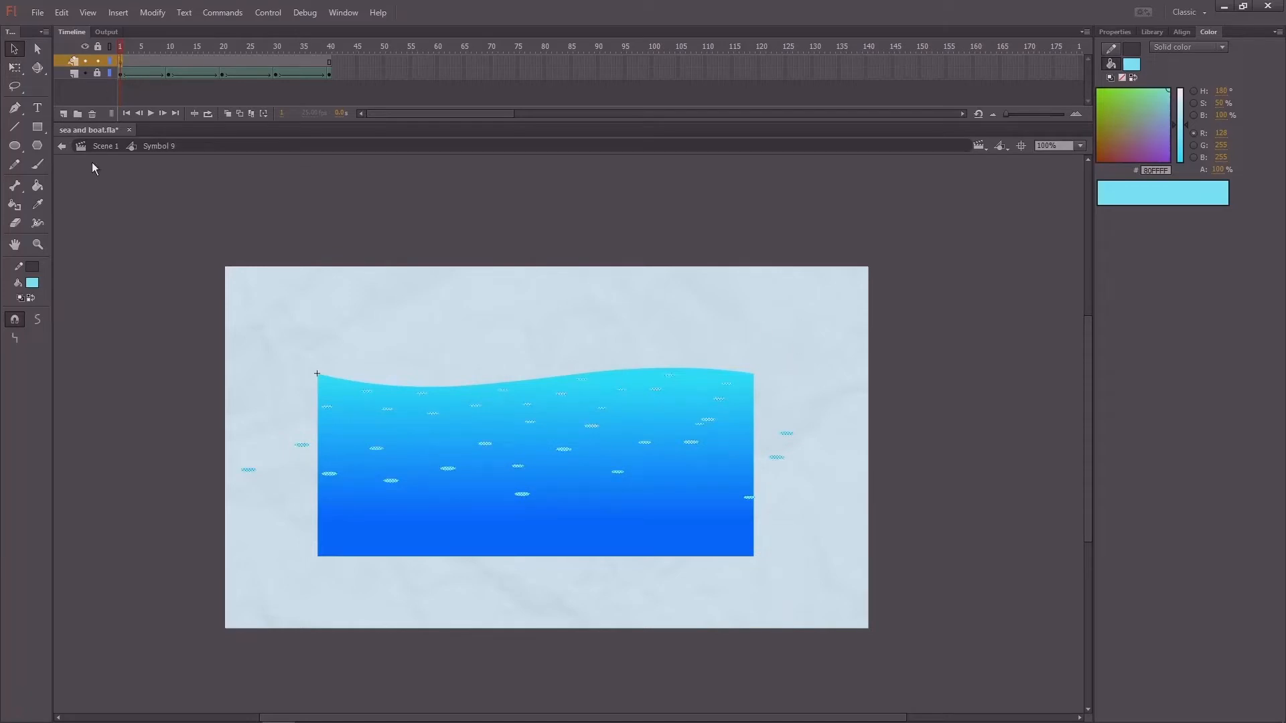
{"action": "key", "text": "F8"}
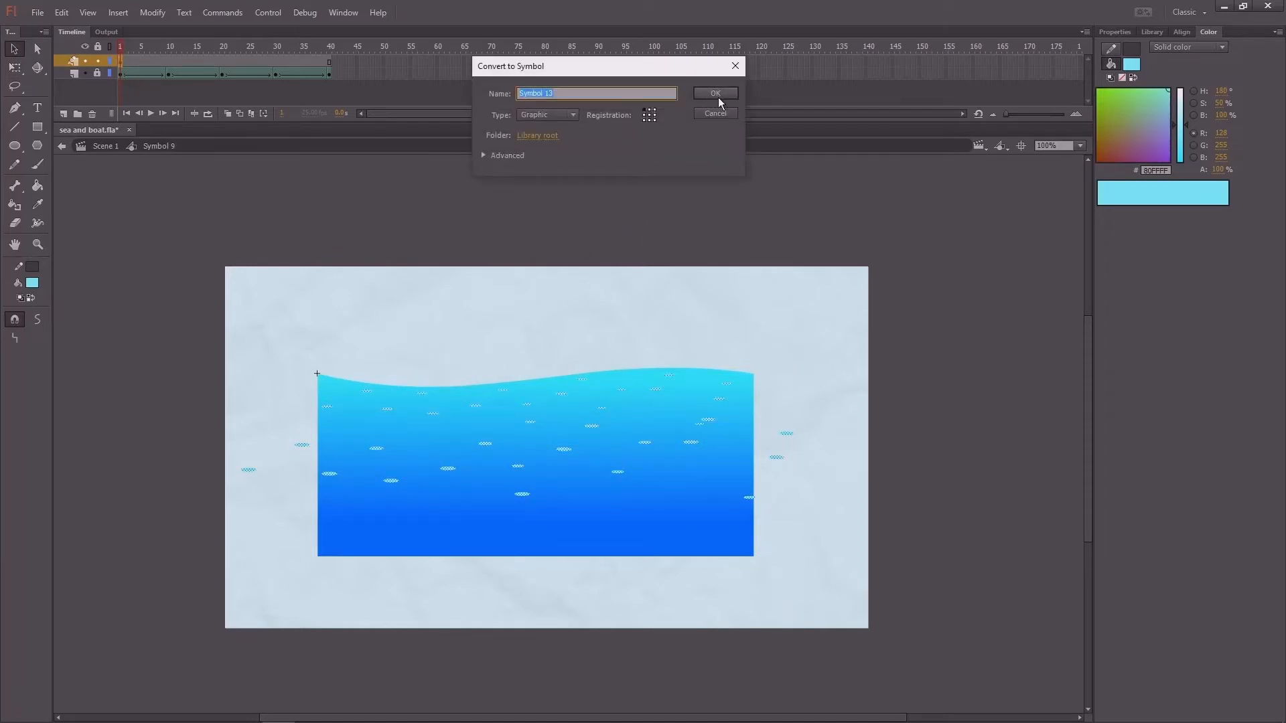
{"action": "left_click", "coordinate": [718, 98]}
Apply an Alpha color effect of 16% to the highlights symbol
{"action": "left_click", "coordinate": [561, 440]}
{"action": "left_click", "coordinate": [564, 450]}
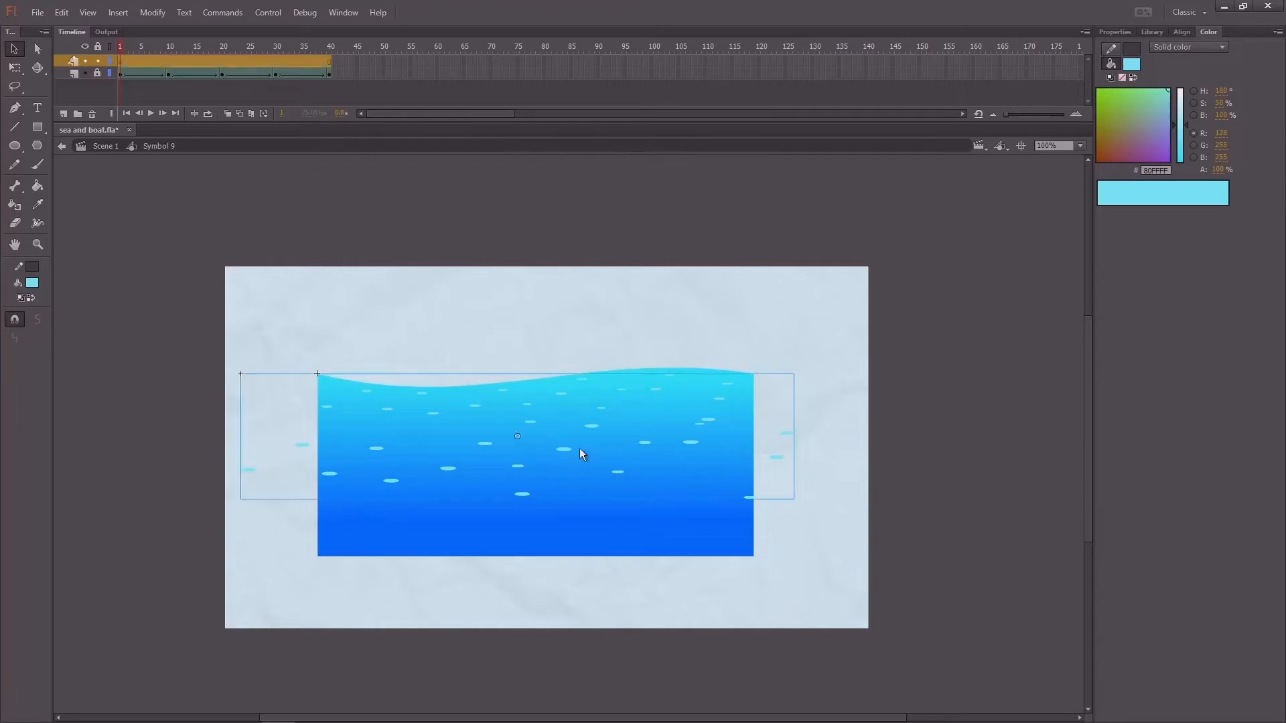
{"action": "left_click", "coordinate": [1114, 34]}
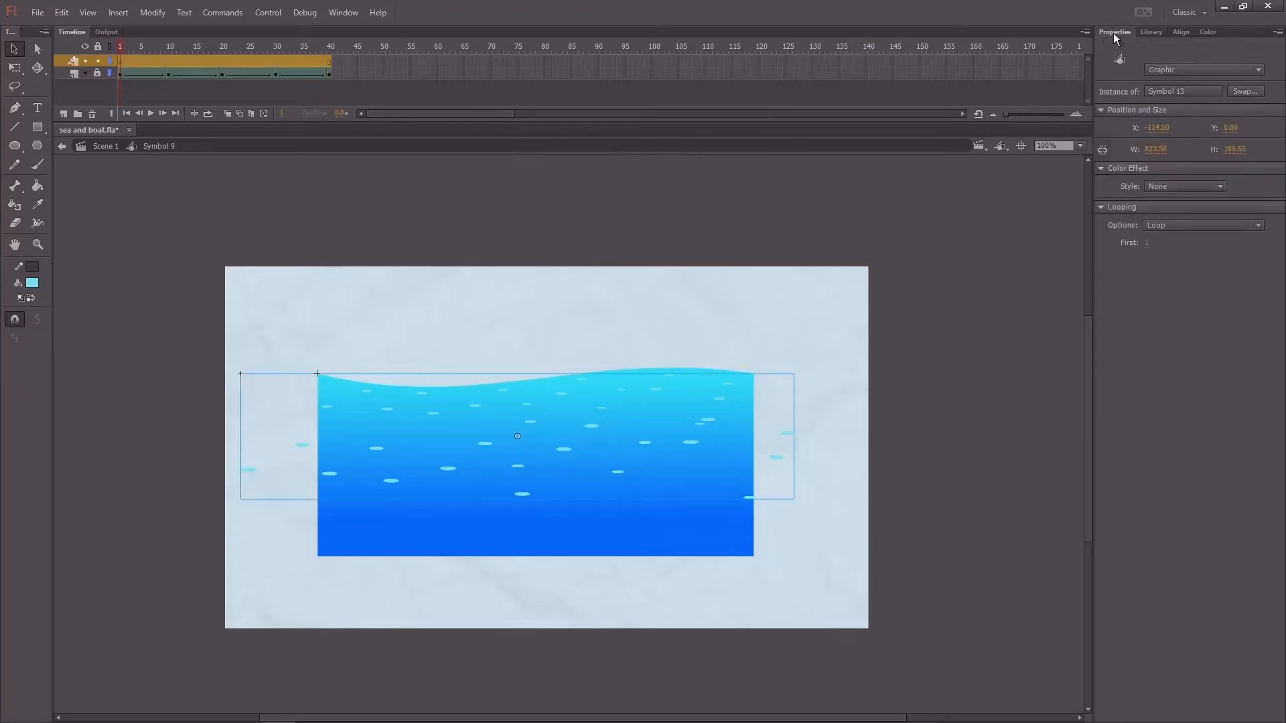
{"action": "left_click", "coordinate": [1191, 185]}
{"action": "left_click", "coordinate": [1176, 261]}
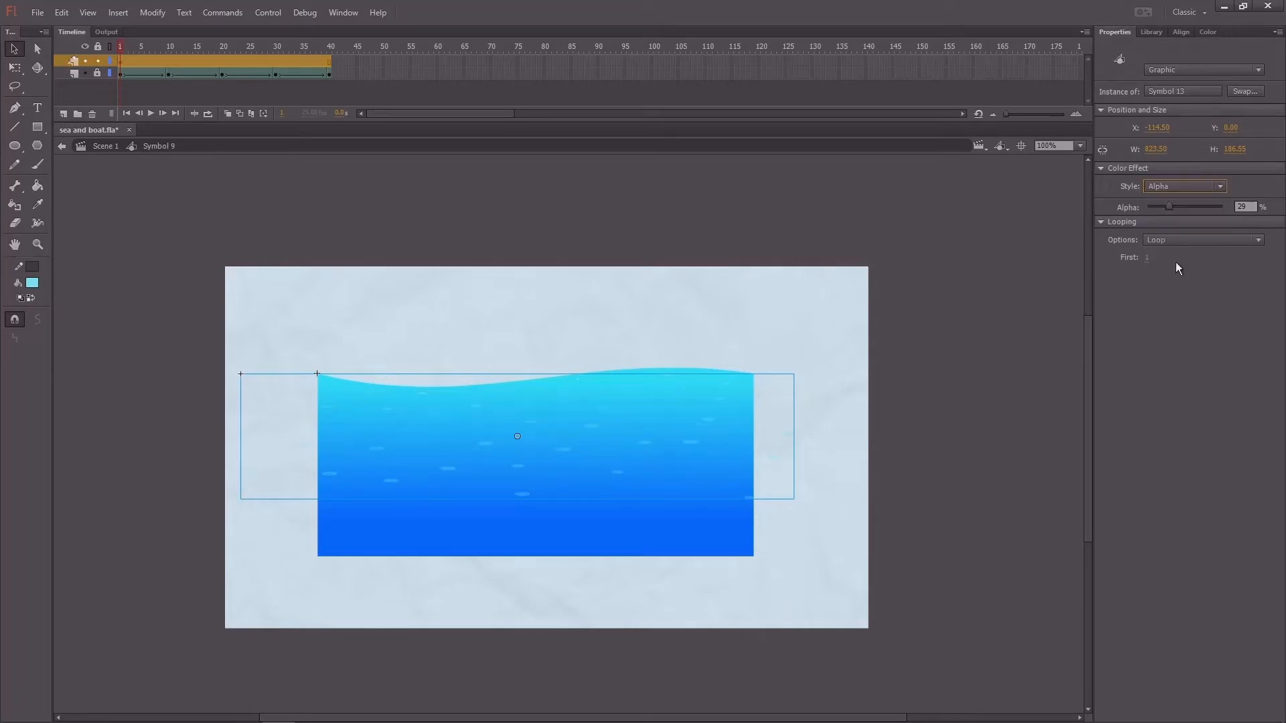
{"action": "left_click_drag", "start_coordinate": [1167, 208], "coordinate": [1160, 209]}
{"action": "left_click_drag", "start_coordinate": [852, 340], "coordinate": [878, 317]}
{"action": "left_click", "coordinate": [902, 279]}
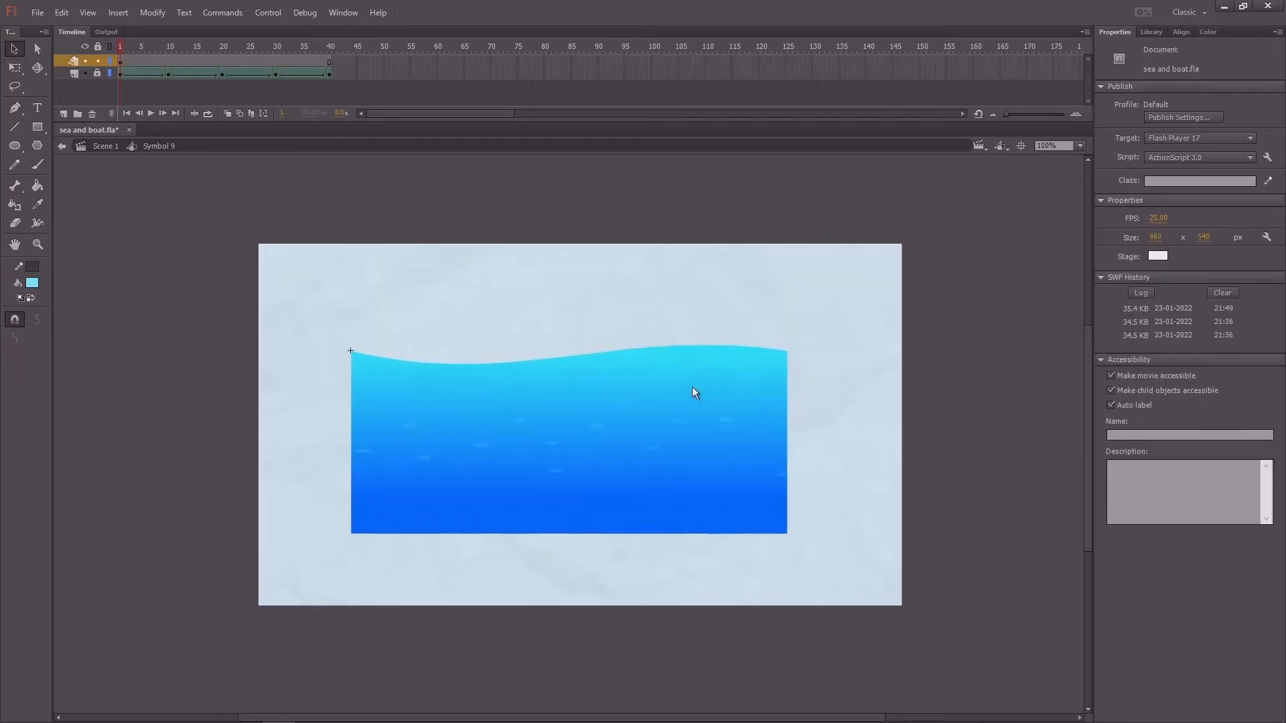
Widen the highlights symbol evenly on both sides to about 959 px
{"action": "left_click", "coordinate": [608, 429]}
{"action": "key", "text": "q"}
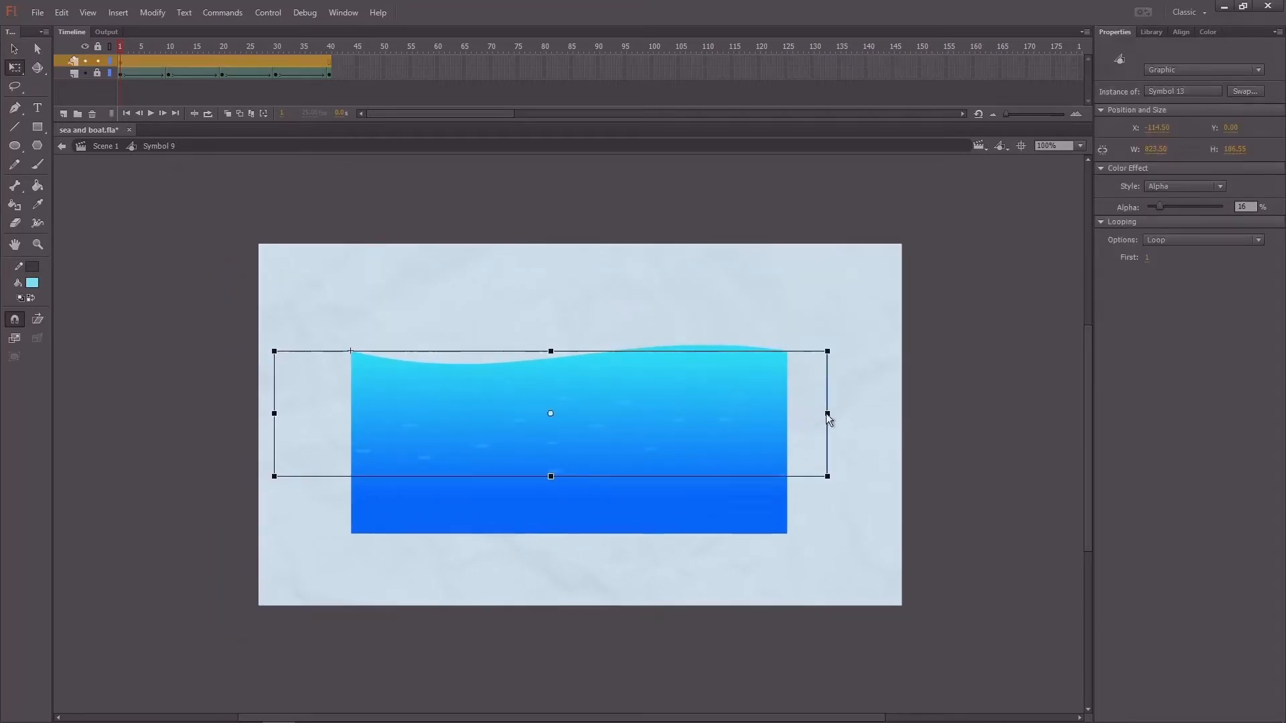
{"action": "mouse_move", "coordinate": [858, 417]}
{"action": "left_mouse_down"}
{"action": "mouse_move", "coordinate": [885, 416]}
{"action": "mouse_move", "coordinate": [874, 417]}
{"action": "left_mouse_up"}
{"action": "left_click", "coordinate": [893, 412]}
{"action": "scroll", "coordinate": [810, 417], "scroll_direction": "up", "scroll_amount": 1}
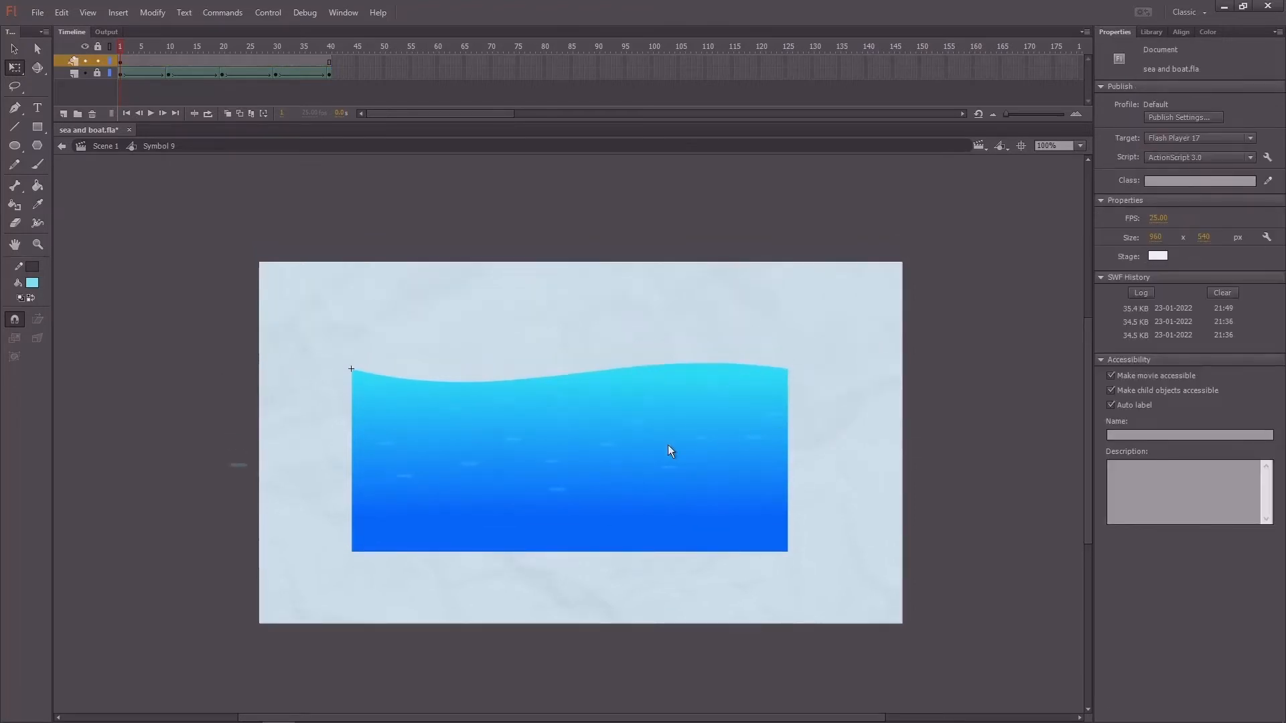
Insert keyframes at frames 20 and 40 on the highlights layer
{"action": "key", "text": "v"}
{"action": "left_click", "coordinate": [653, 458]}
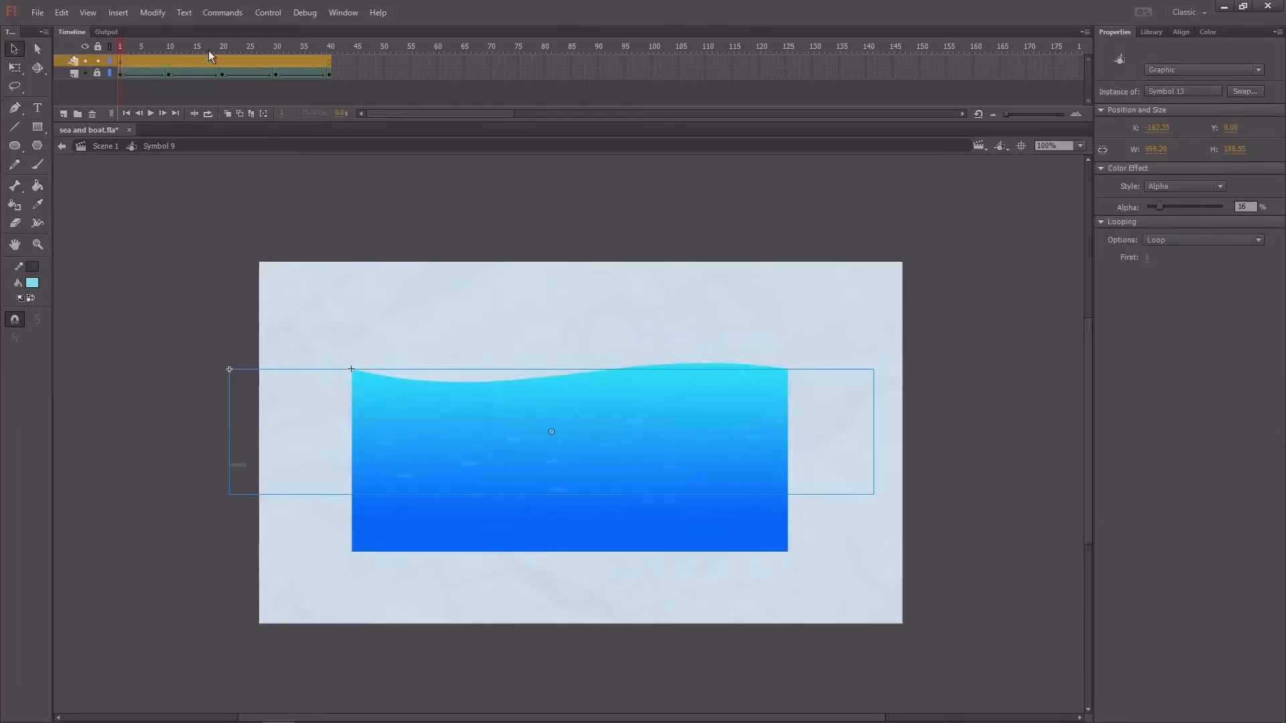
{"action": "mouse_move", "coordinate": [207, 50]}
{"action": "left_mouse_down"}
{"action": "mouse_move", "coordinate": [86, 62]}
{"action": "mouse_move", "coordinate": [224, 67]}
{"action": "left_mouse_up"}
{"action": "key", "text": "F6"}
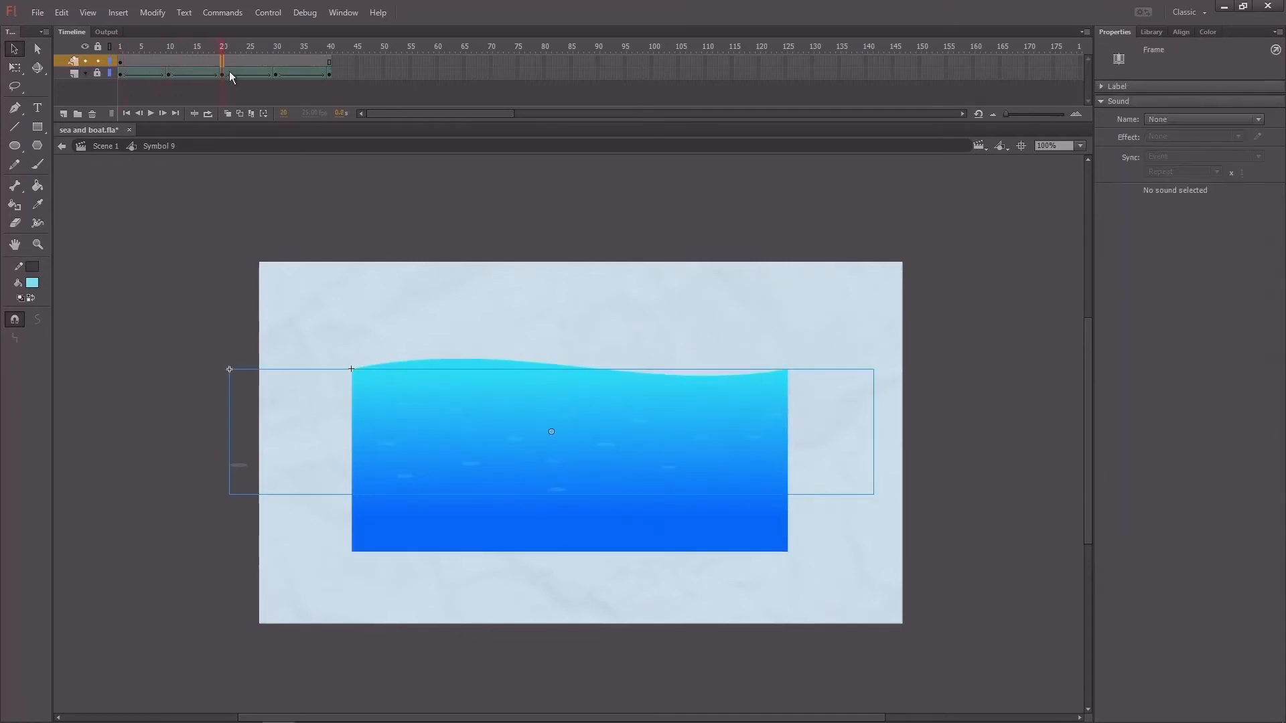
{"action": "left_click", "coordinate": [328, 62]}
{"action": "key", "text": "F6"}
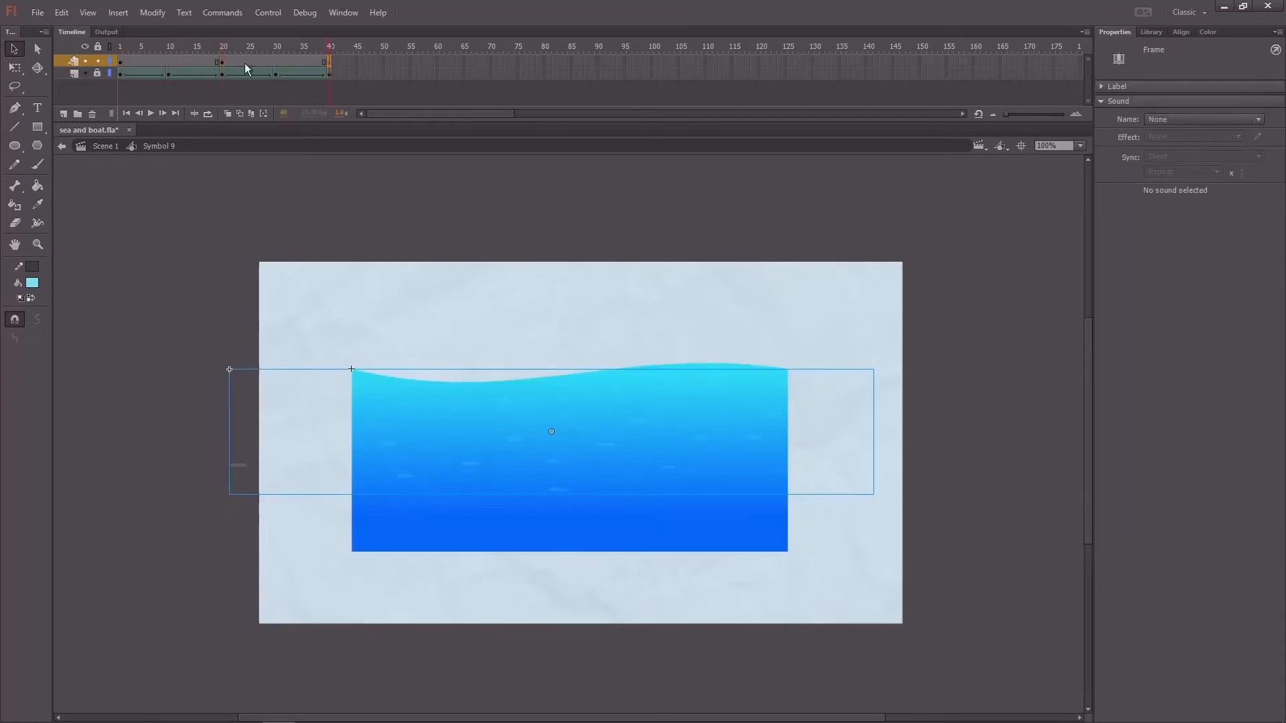
At frame 1, narrow the highlights symbol to about 893 px and skew it so its right side rises
{"action": "left_click", "coordinate": [120, 61]}
{"action": "left_click", "coordinate": [843, 384]}
{"action": "key", "text": "q"}
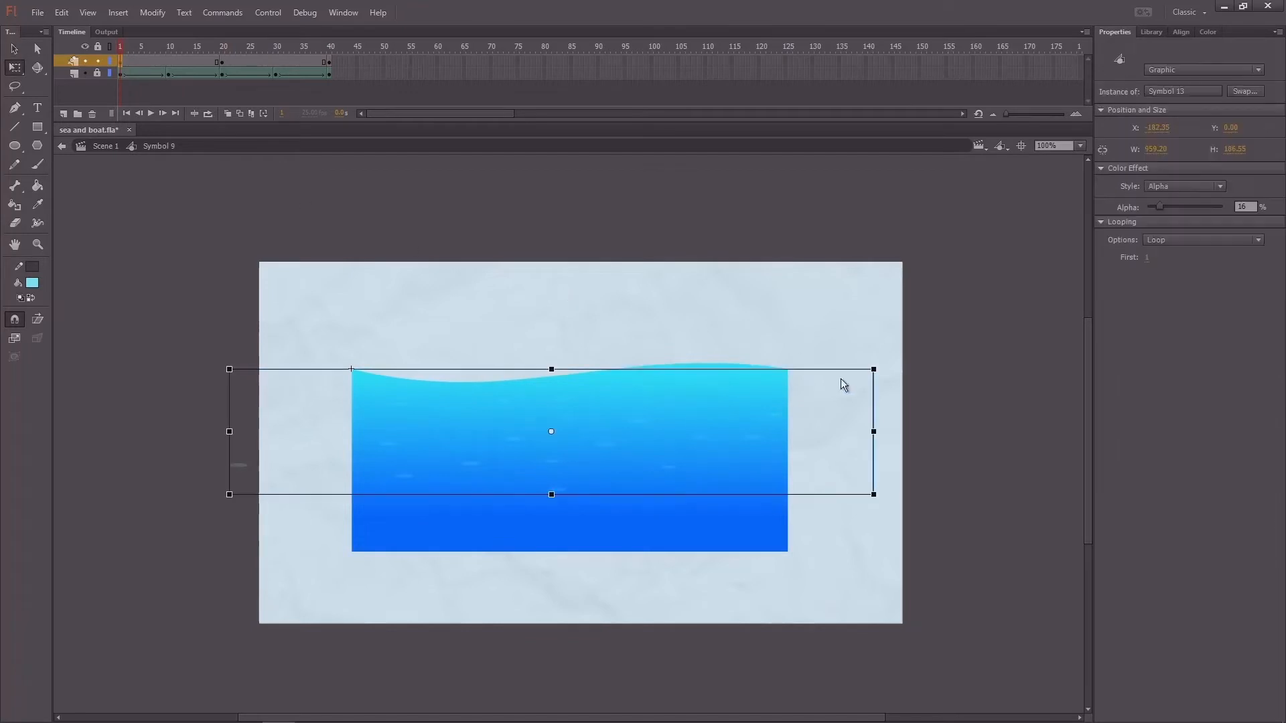
{"action": "left_click_drag", "start_coordinate": [873, 395], "coordinate": [852, 426]}
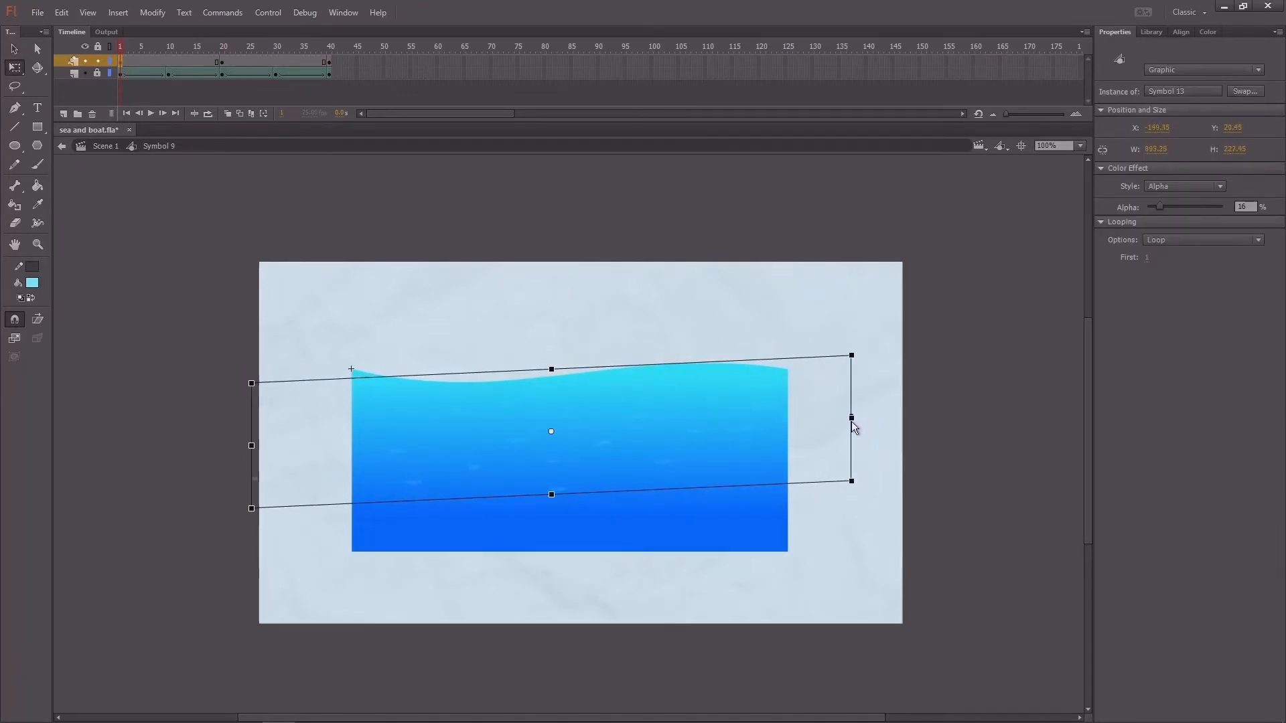
At frame 20, widen the highlights symbol to about 1083 px and skew it so its right side drops
{"action": "left_click", "coordinate": [223, 61]}
{"action": "left_click_drag", "start_coordinate": [873, 404], "coordinate": [914, 444]}
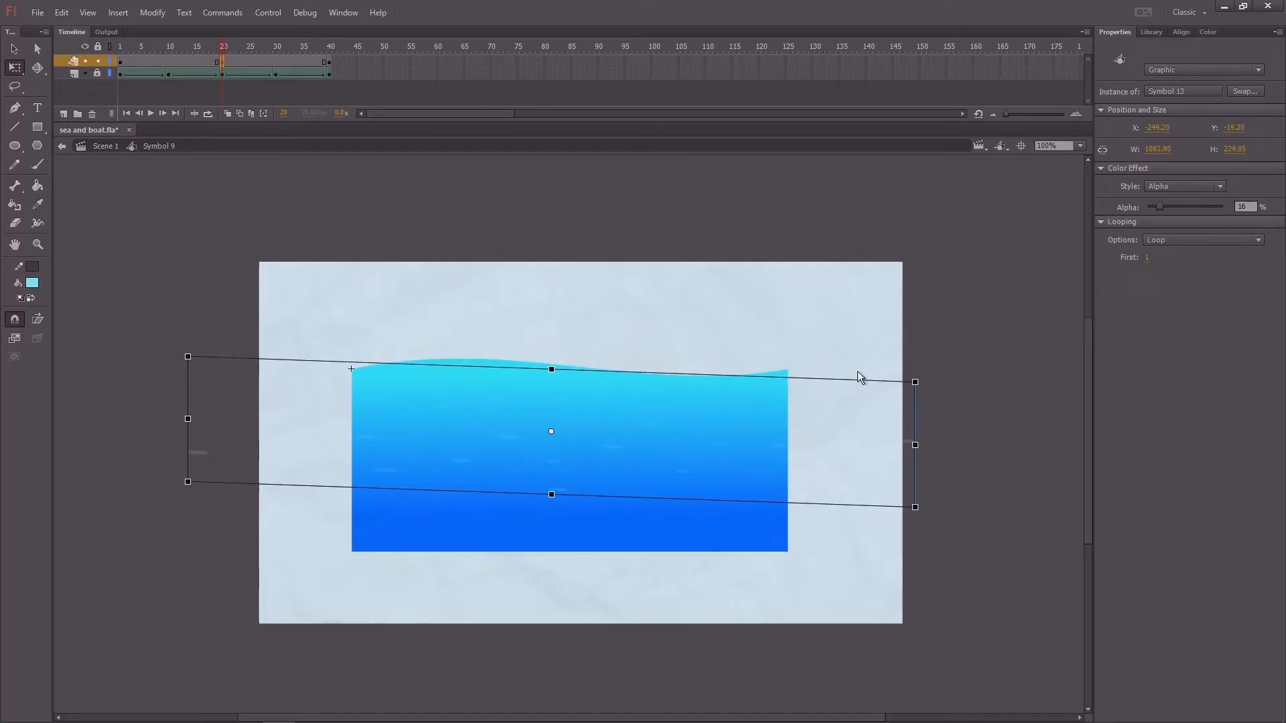
Copy the highlights layer's frame 1 pose to frame 40 and create classic tweens across the whole layer
{"action": "left_click", "coordinate": [121, 60]}
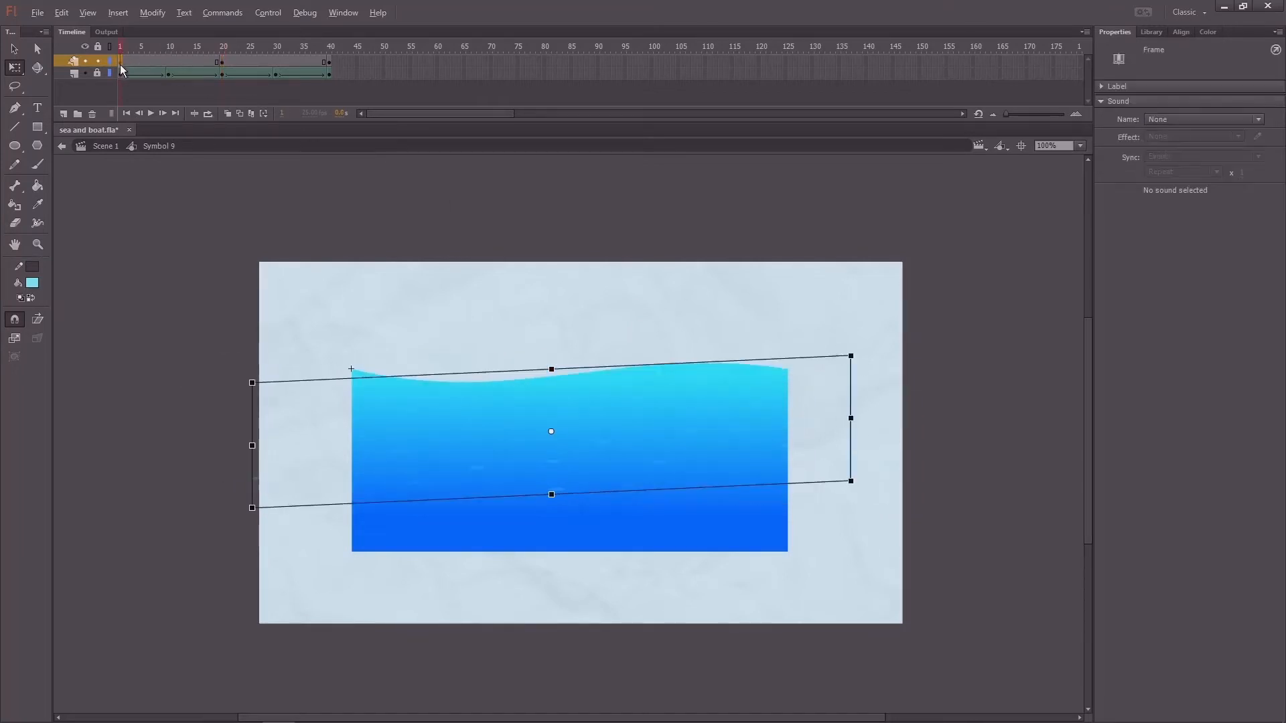
{"action": "left_click", "coordinate": [329, 61]}
{"action": "left_click", "coordinate": [69, 63]}
{"action": "right_click", "coordinate": [214, 61]}
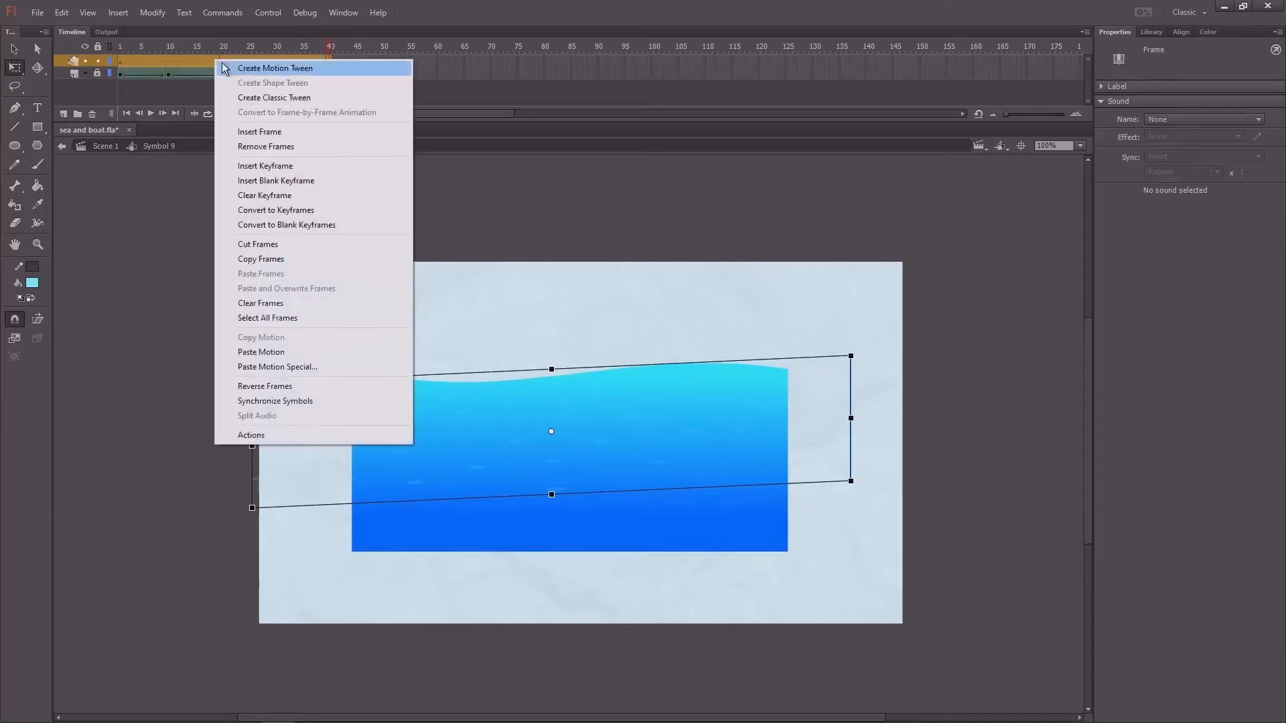
{"action": "left_click", "coordinate": [258, 97]}
{"action": "left_click_drag", "start_coordinate": [250, 46], "coordinate": [298, 83]}
{"action": "key", "text": "Return"}
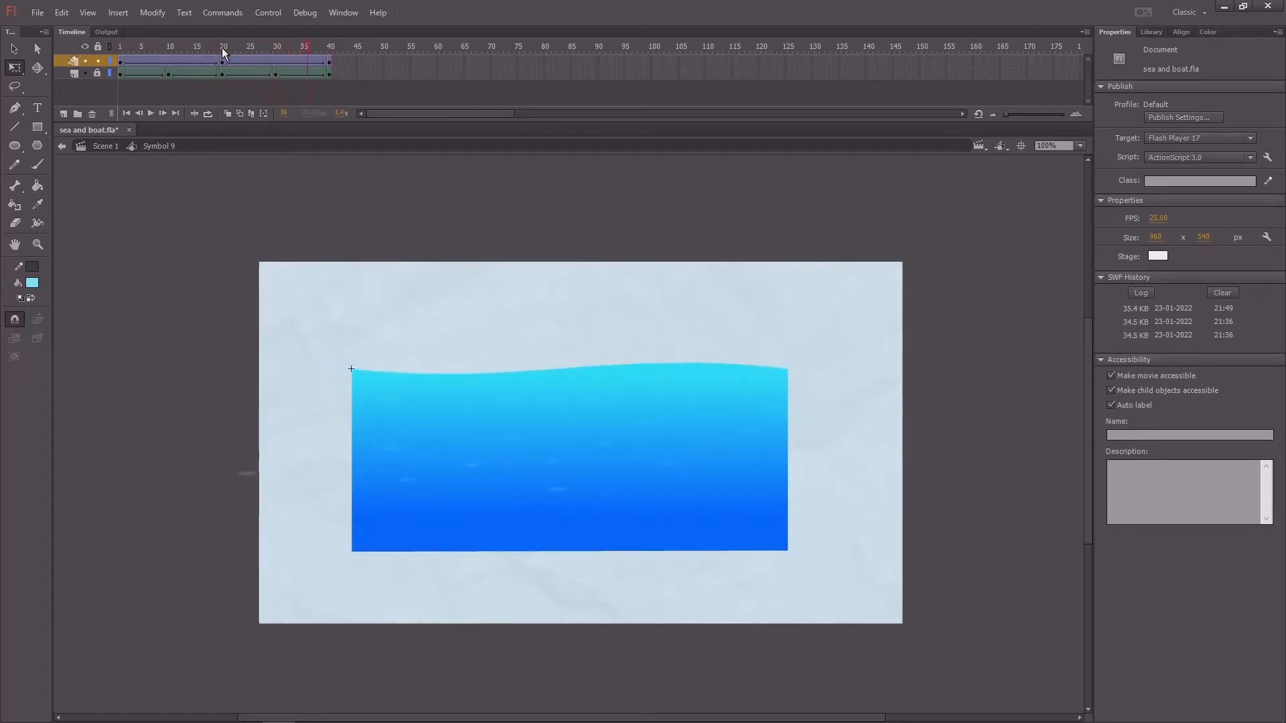
Insert keyframes at frames 10 and 30 on the highlights layer
{"action": "left_click_drag", "start_coordinate": [222, 47], "coordinate": [119, 54]}
{"action": "left_click", "coordinate": [171, 61]}
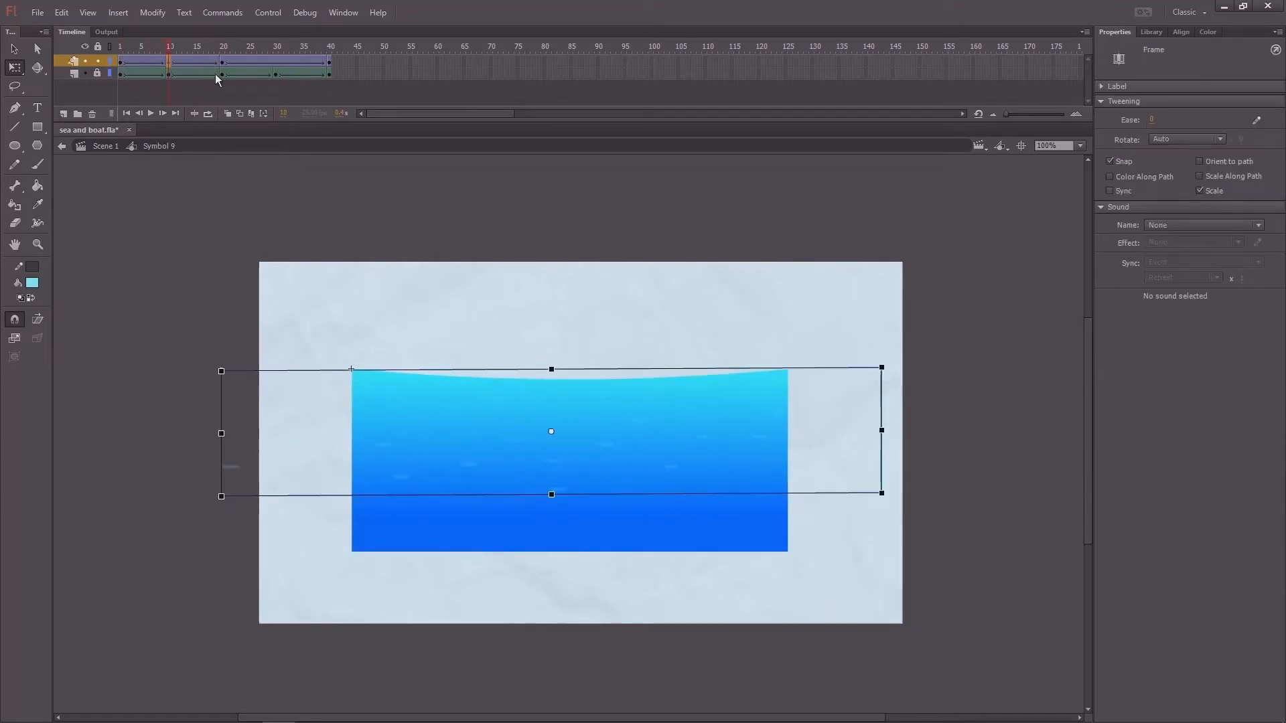
{"action": "left_click", "coordinate": [276, 63]}
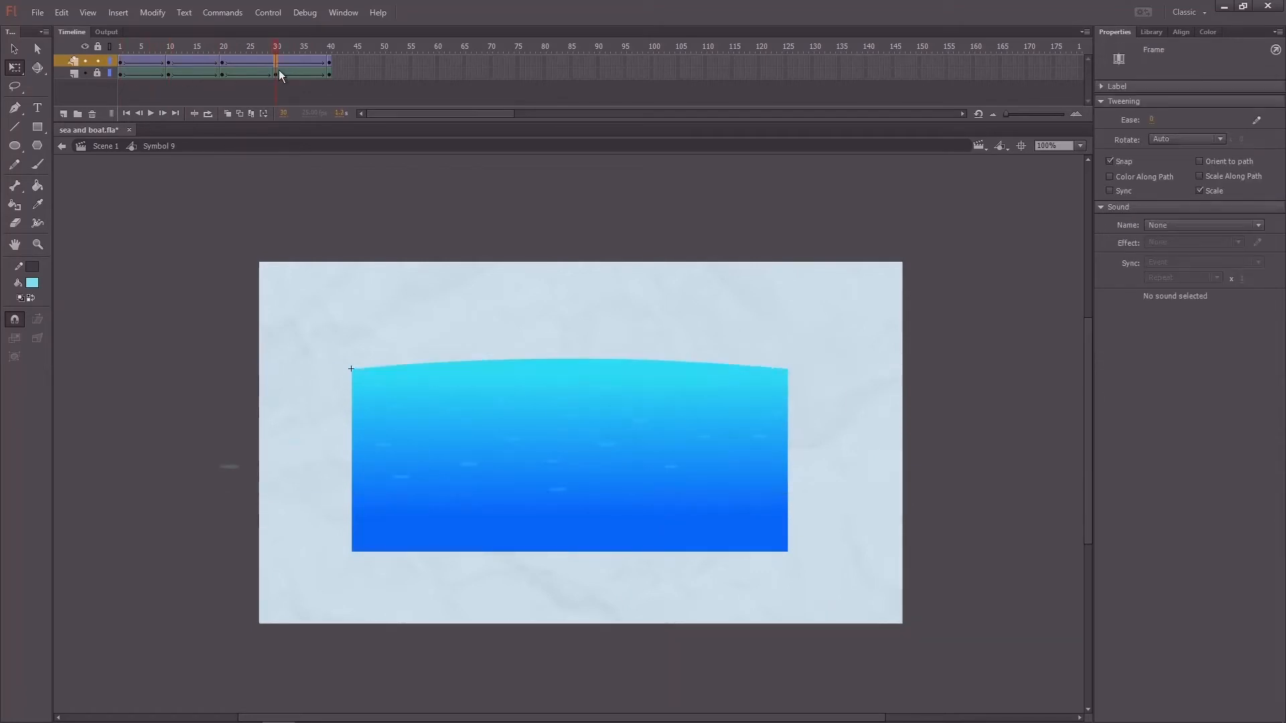
At frame 10, move the highlights symbol down and lower its upper edge to reduce its height
{"action": "left_click", "coordinate": [171, 61]}
{"action": "key", "text": "shift+Down"}
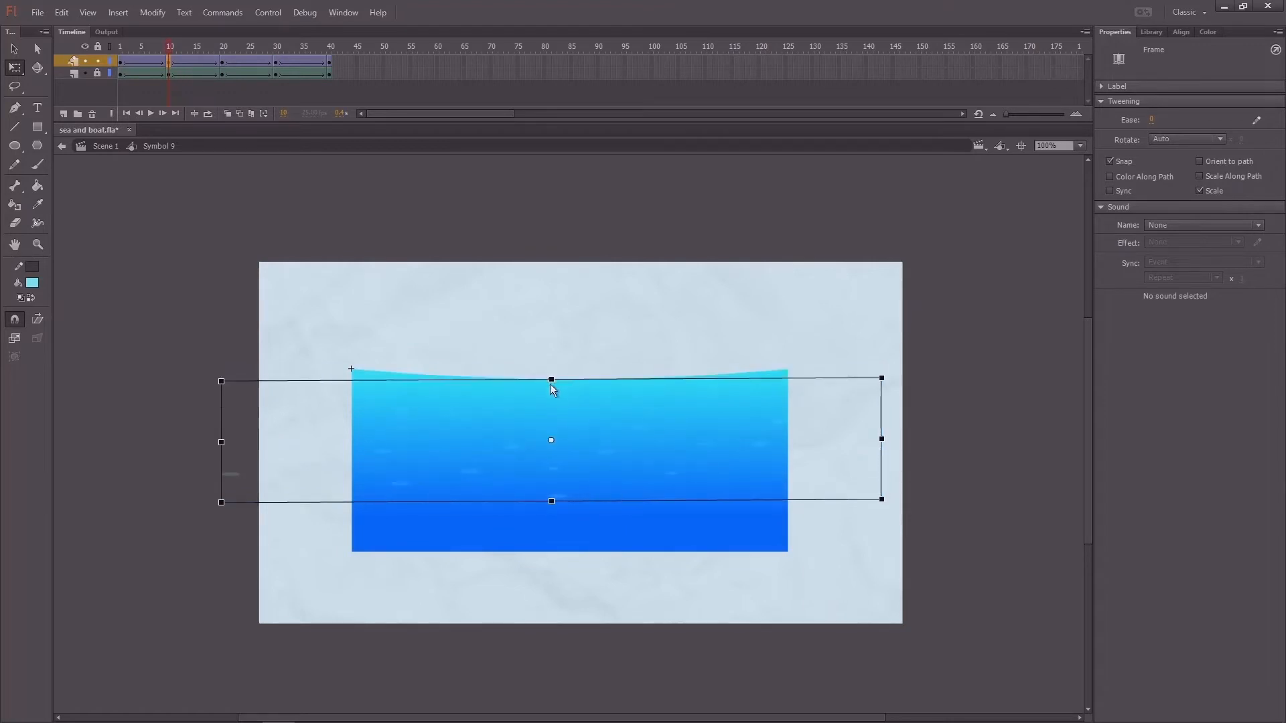
{"action": "left_click_drag", "start_coordinate": [551, 379], "coordinate": [551, 389]}
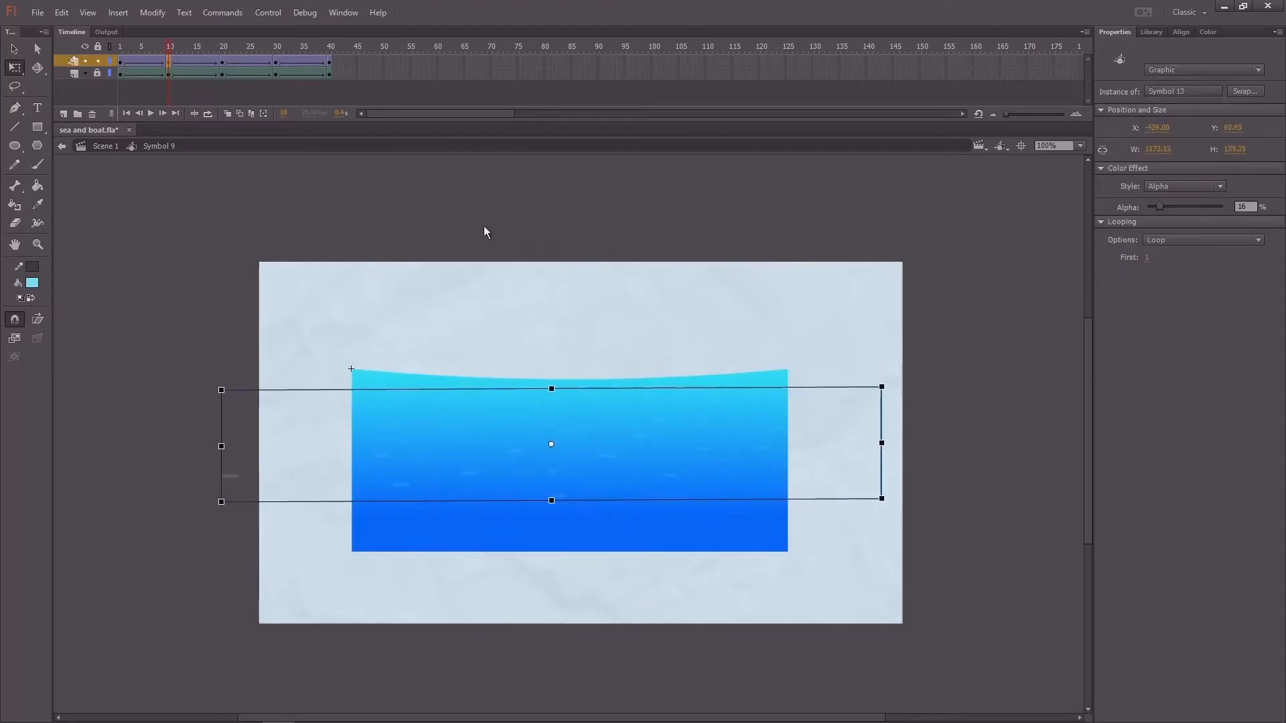
At frame 30, stretch the highlights symbol slightly taller about its centre and nudge it down 8 px
{"action": "left_click_drag", "start_coordinate": [160, 52], "coordinate": [277, 61]}
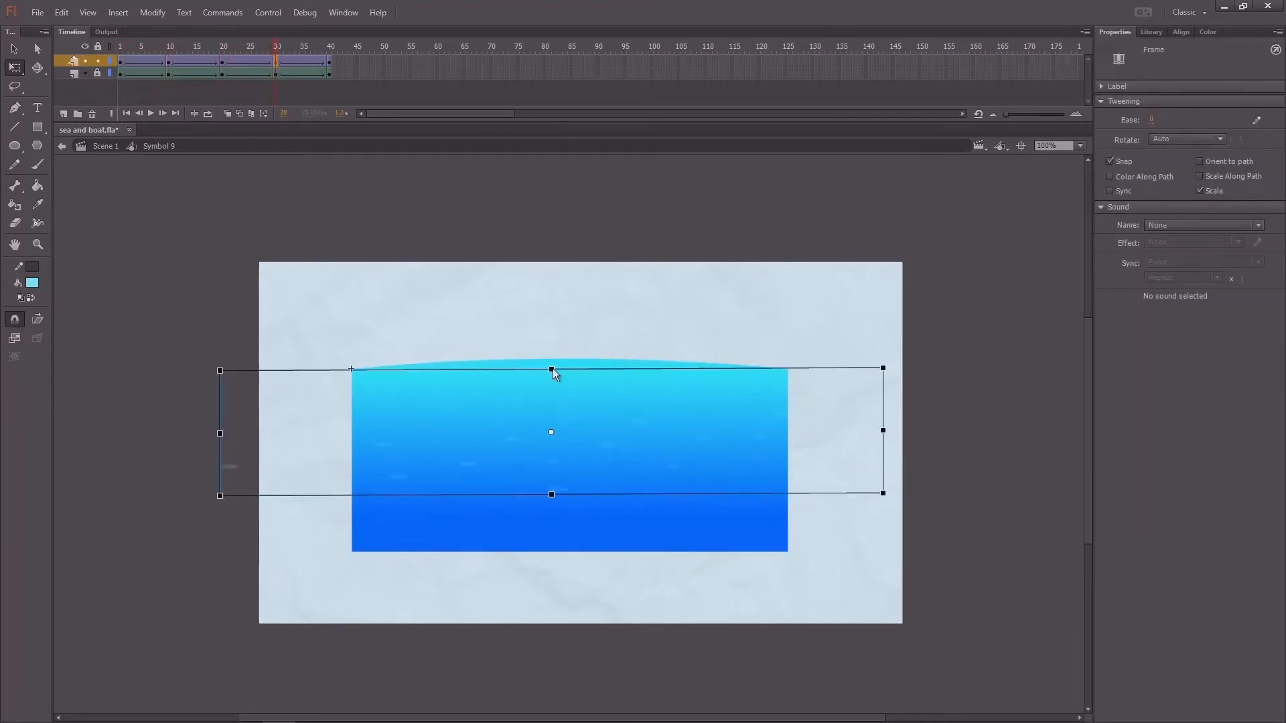
{"action": "left_click_drag", "start_coordinate": [552, 369], "coordinate": [552, 366]}
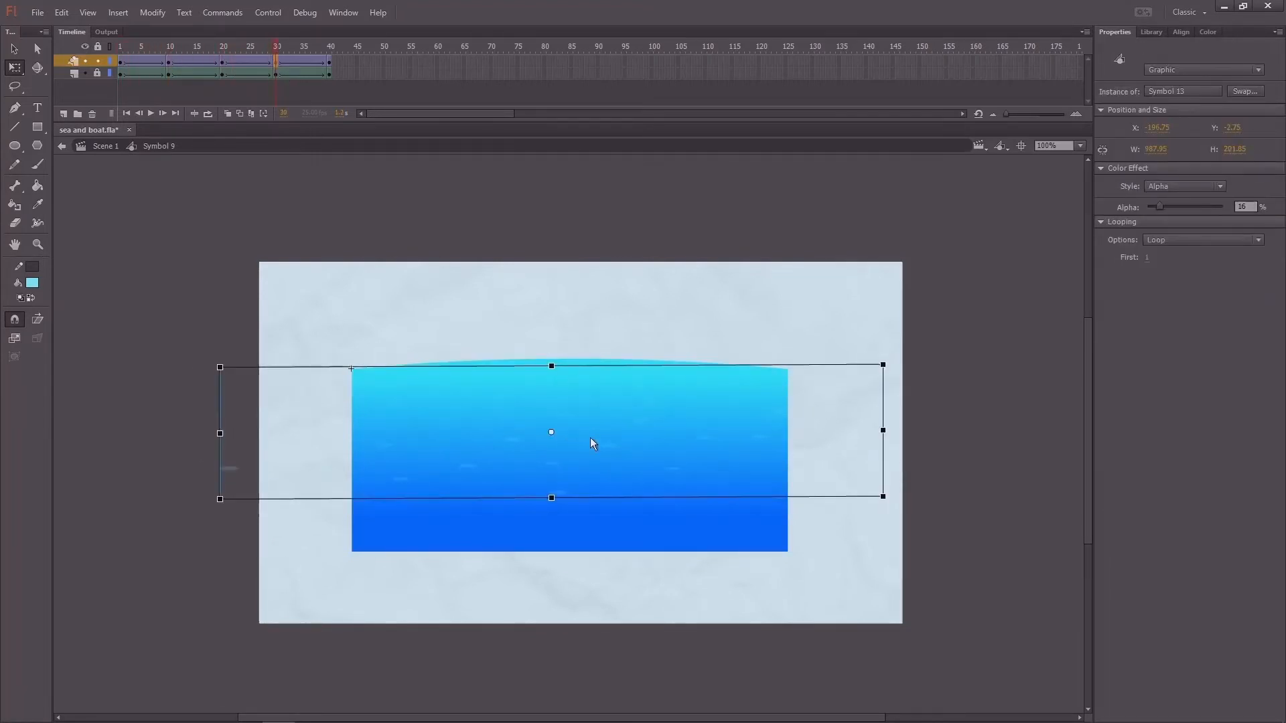
{"action": "key", "text": "Down"}
{"action": "key", "text": "Down"}
{"action": "key", "text": "Down"}
{"action": "key", "text": "Down"}
{"action": "key", "text": "Down"}
{"action": "key", "text": "Down"}
{"action": "key", "text": "Down"}
{"action": "key", "text": "Down"}
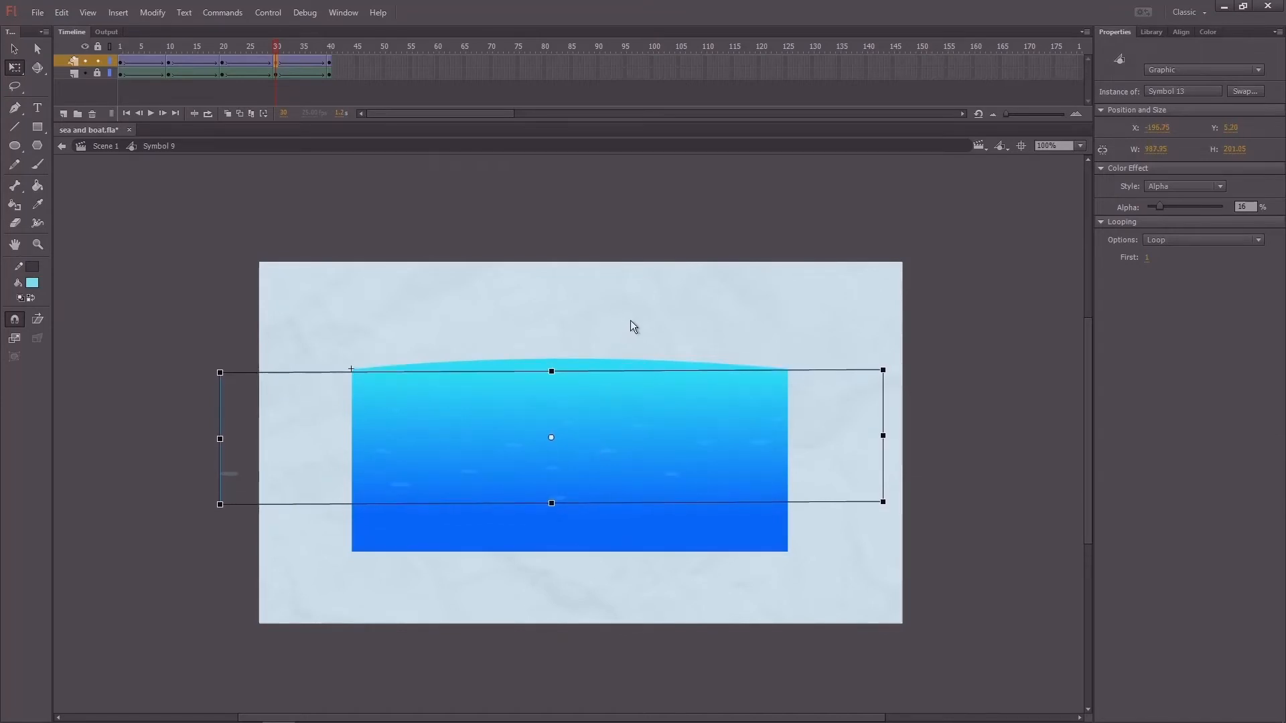
Scrub and play the symbol's timeline to check that the highlights follow the waves
{"action": "left_click", "coordinate": [629, 320]}
{"action": "left_click_drag", "start_coordinate": [274, 51], "coordinate": [391, 78]}
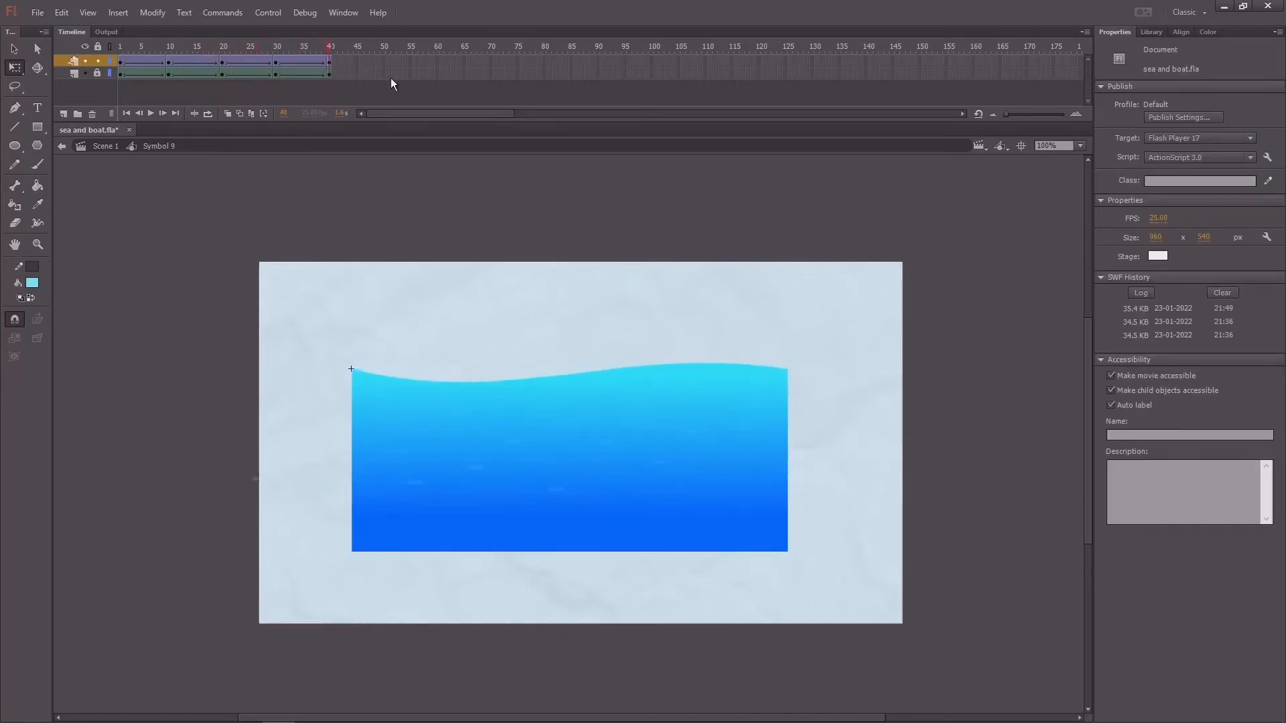
{"action": "key", "text": "v"}
{"action": "key", "text": "Return"}
{"action": "key", "text": "Return"}
Return to Scene 1, enlarge the sea symbol to about 1375 by 451 px and move it over the lower stage
{"action": "left_click", "coordinate": [105, 145]}
{"action": "left_click_drag", "start_coordinate": [198, 49], "coordinate": [79, 87]}
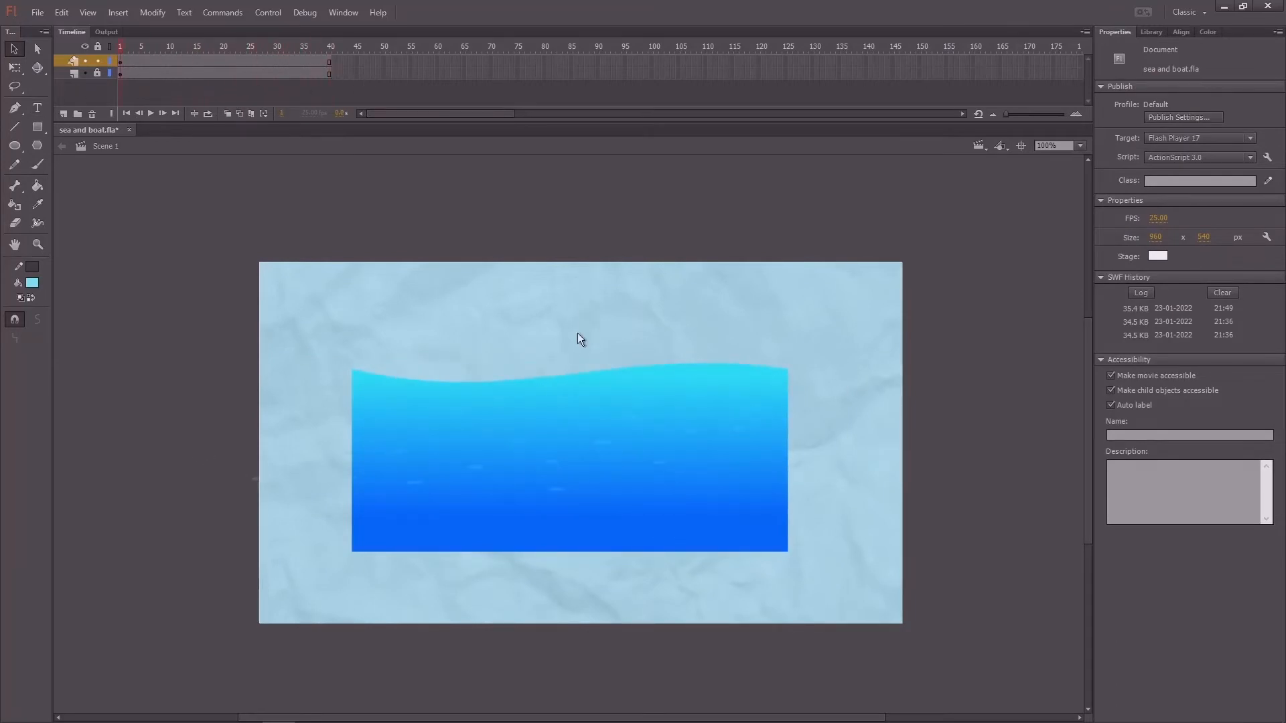
{"action": "left_click", "coordinate": [583, 444]}
{"action": "key", "text": "q"}
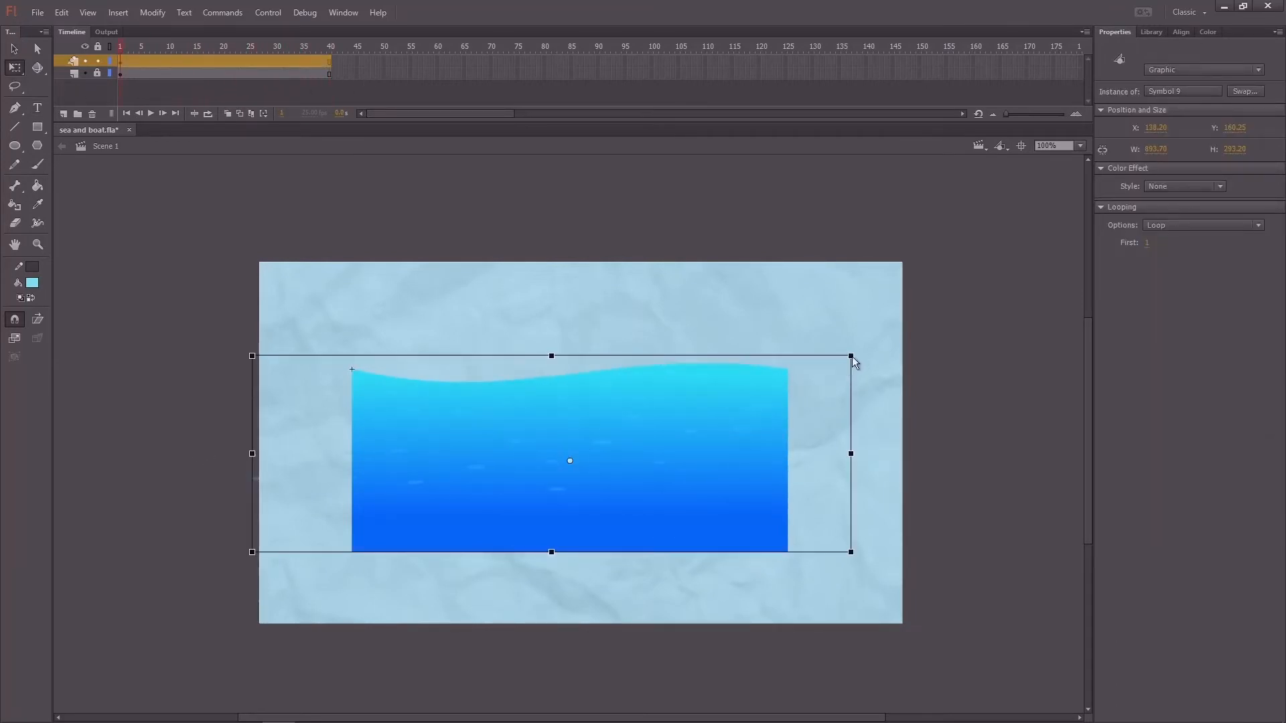
{"action": "left_click_drag", "start_coordinate": [852, 355], "coordinate": [1002, 298]}
{"action": "left_click_drag", "start_coordinate": [825, 367], "coordinate": [823, 452]}
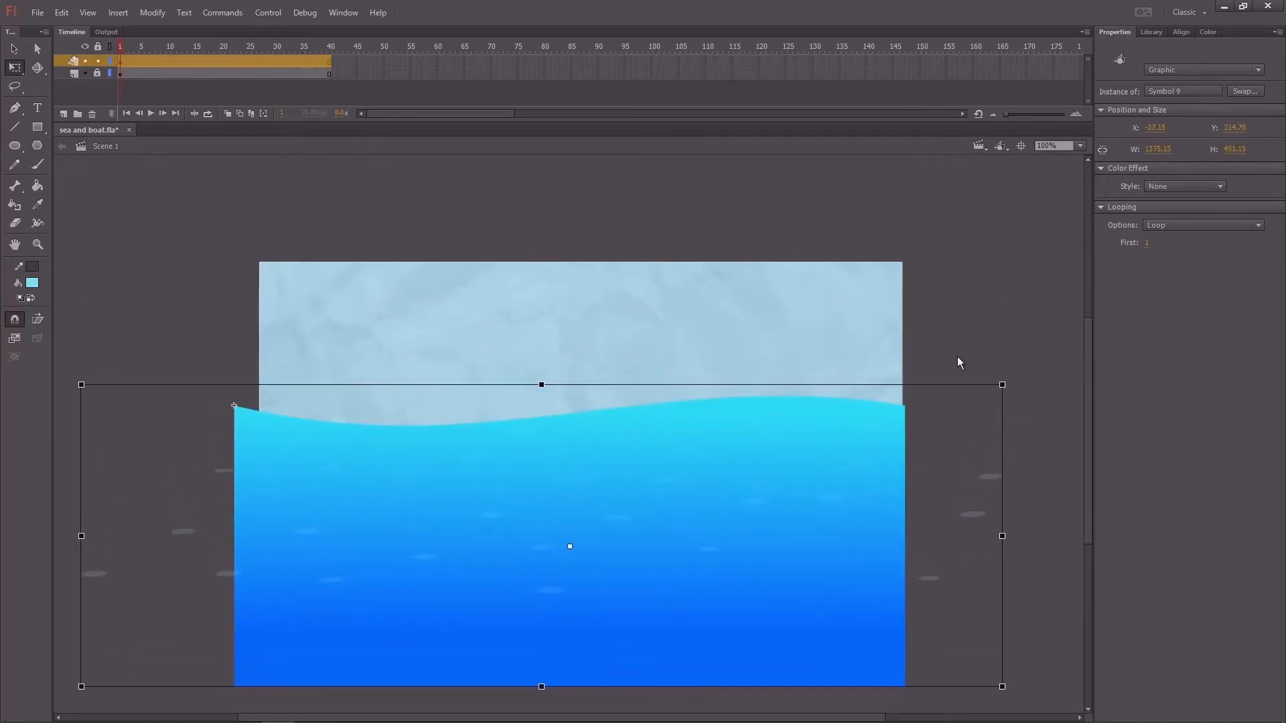
Play the scene, test the movie in a maximized preview window, and close the preview
{"action": "left_click", "coordinate": [958, 356]}
{"action": "key", "text": "Return"}
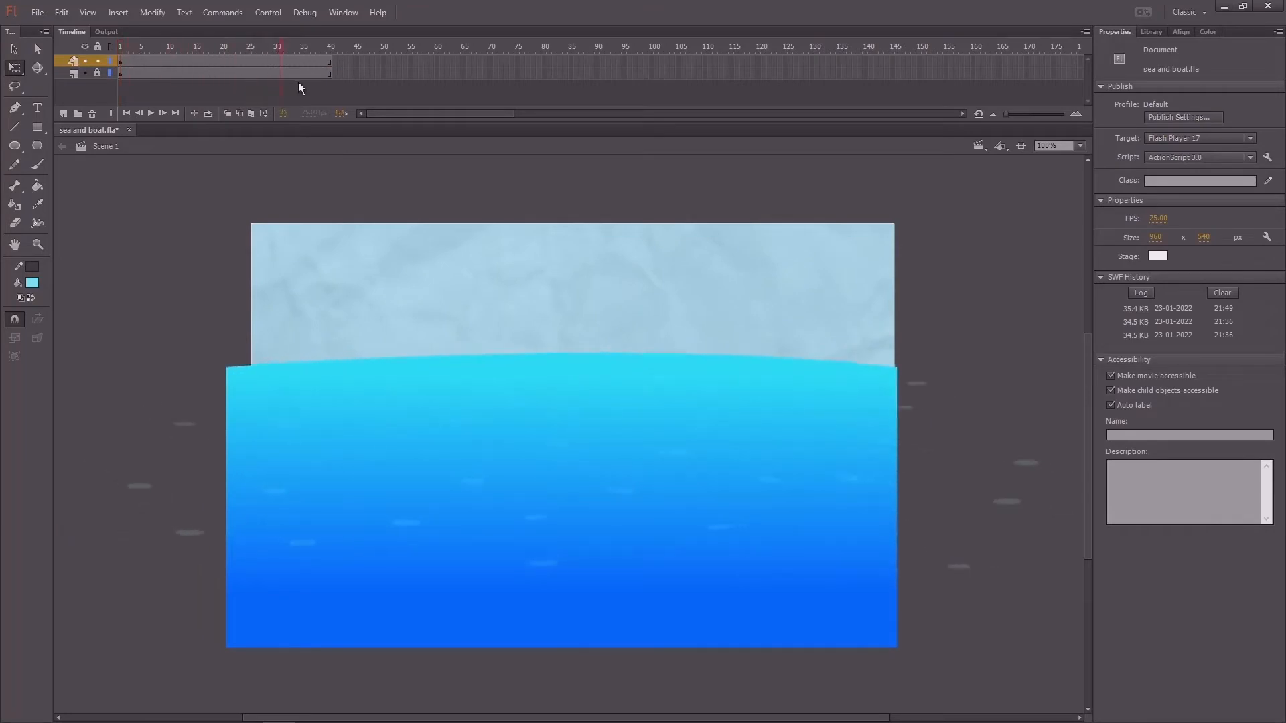
{"action": "key", "text": "ctrl+Return"}
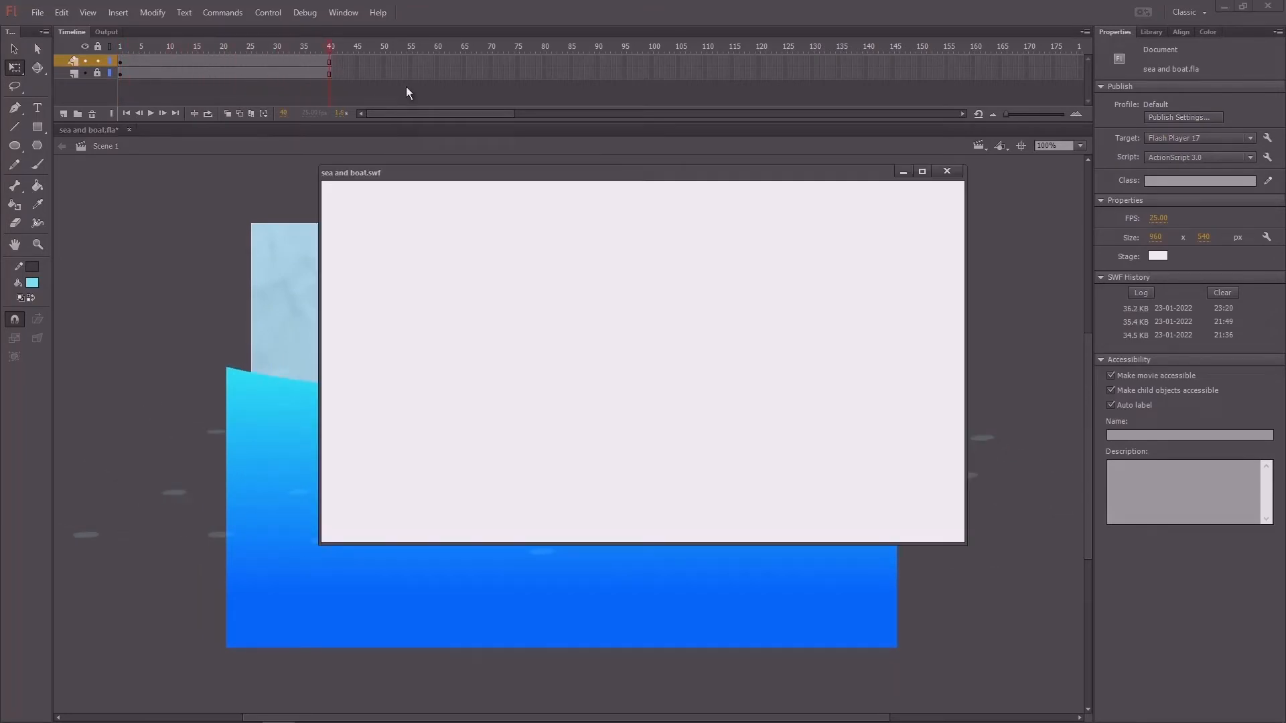
{"action": "left_click", "coordinate": [922, 172]}
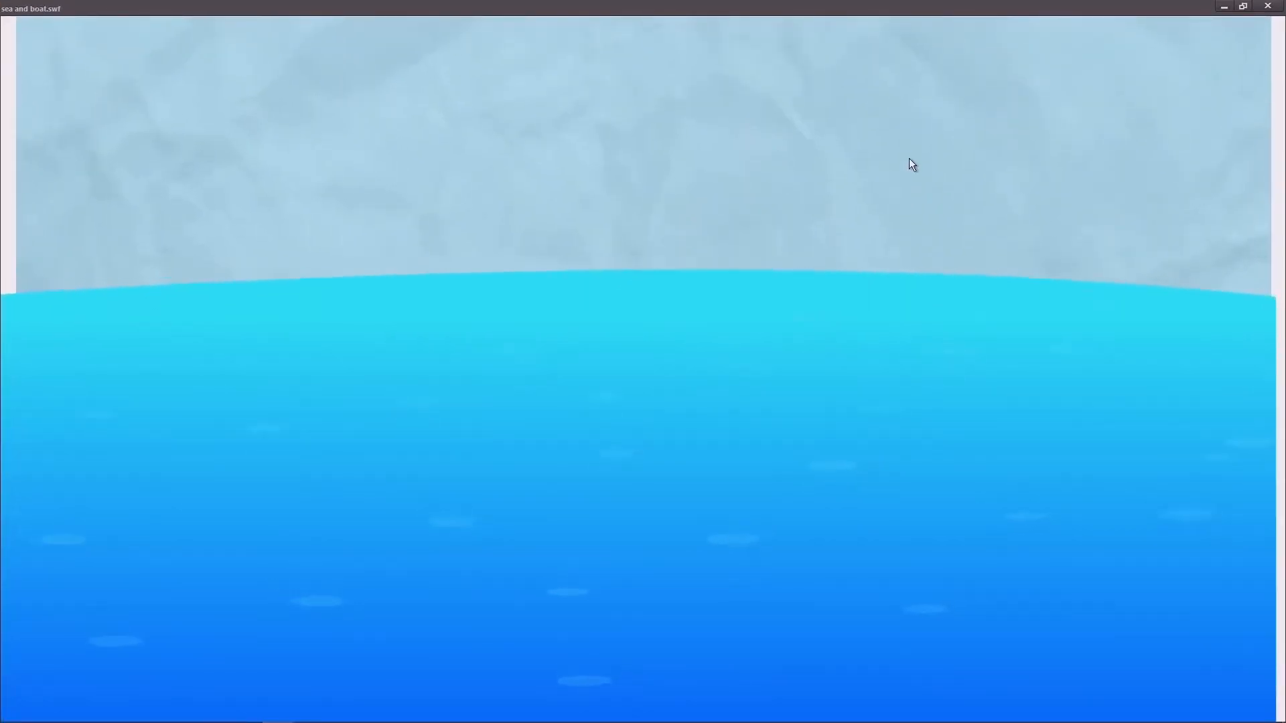
{"action": "left_click", "coordinate": [1266, 7]}
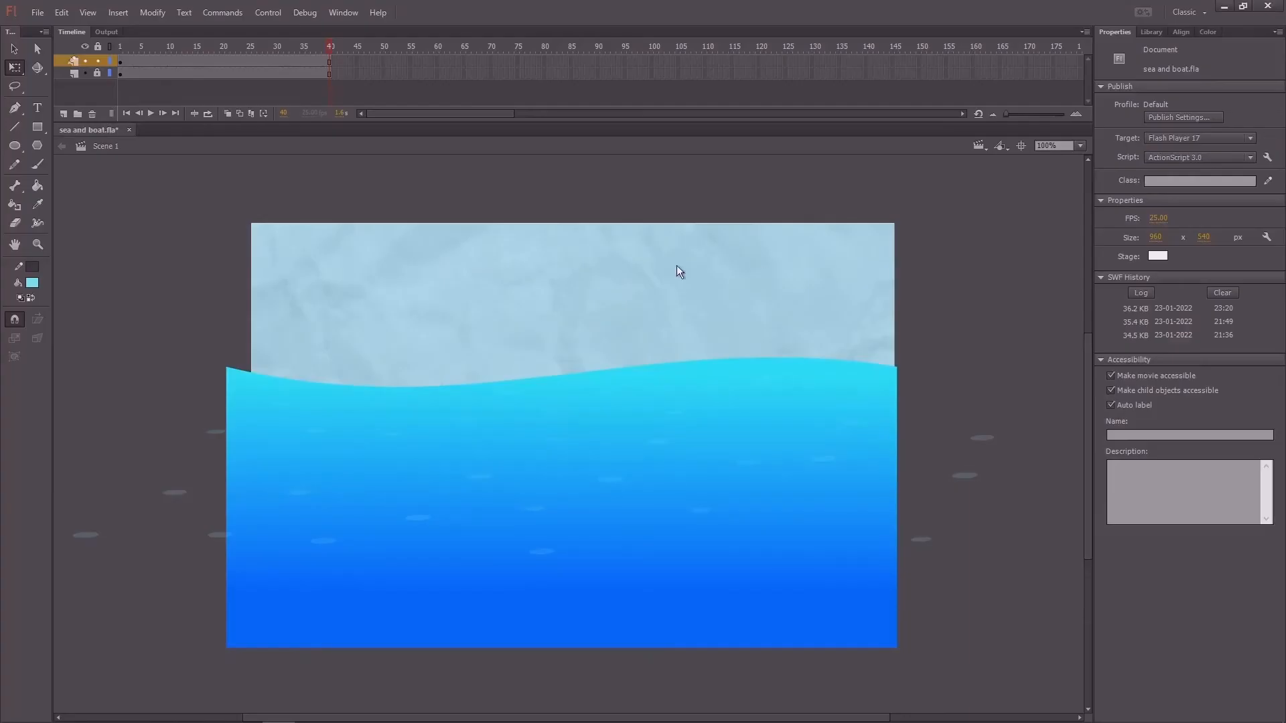
Duplicate the sea symbol a little higher on the stage and place the copy behind the original
{"action": "key", "text": "v"}
{"action": "left_click", "coordinate": [626, 454]}
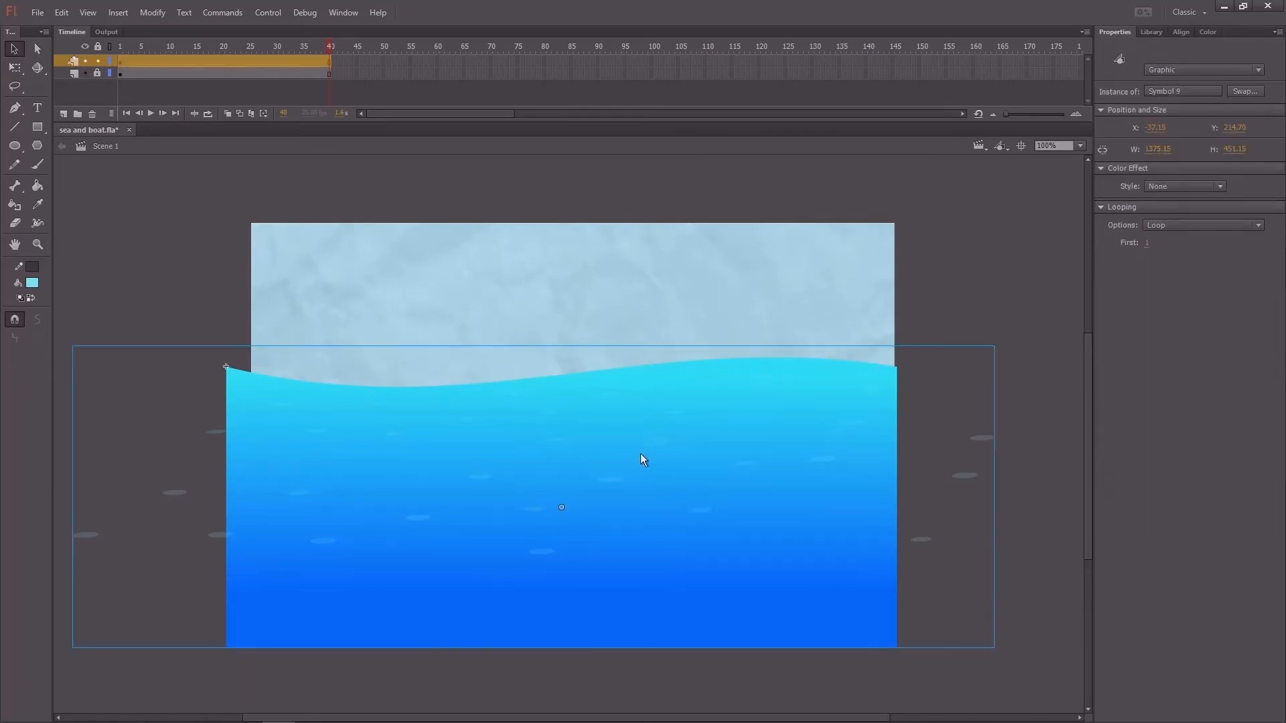
{"action": "key", "text": "shift+Right"}
{"action": "key", "text": "shift+Down"}
{"action": "left_click_drag", "start_coordinate": [641, 460], "coordinate": [629, 364]}
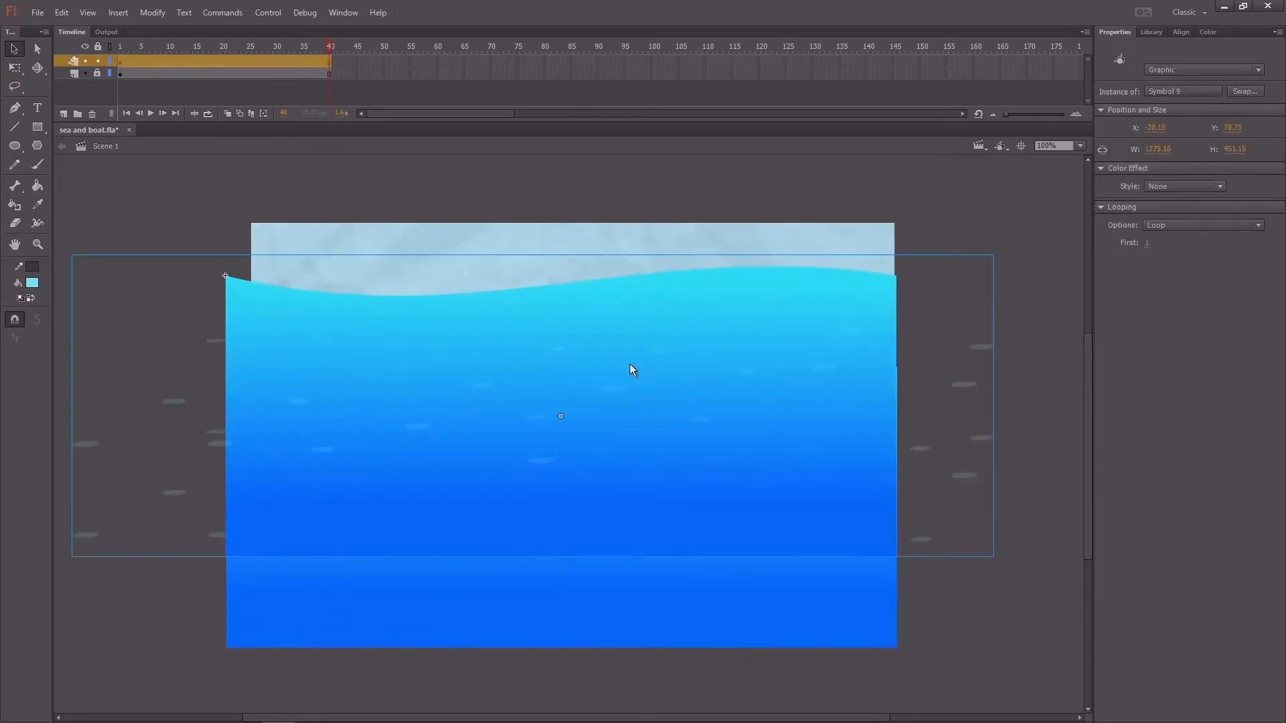
{"action": "left_click_drag", "start_coordinate": [678, 315], "coordinate": [683, 335]}
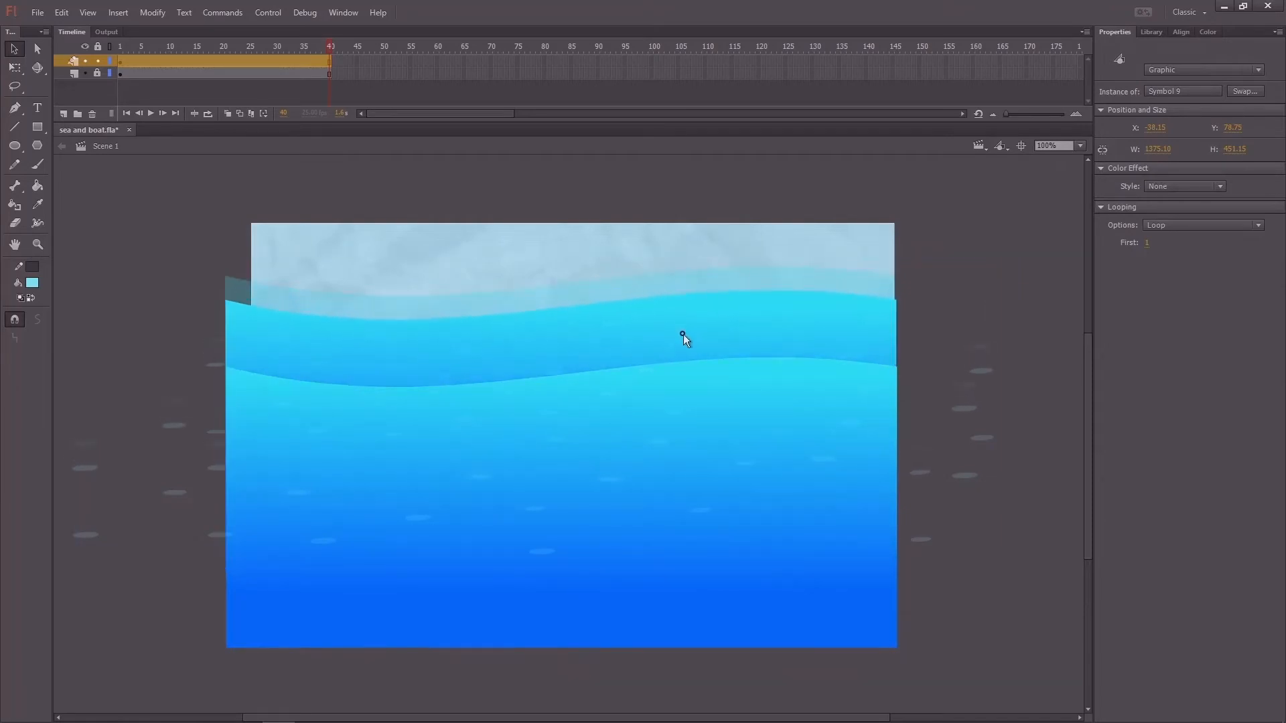
Select both sea symbols and move them together lower on the stage
{"action": "left_click", "coordinate": [876, 415], "text": "shift"}
{"action": "left_click_drag", "start_coordinate": [822, 415], "coordinate": [834, 514]}
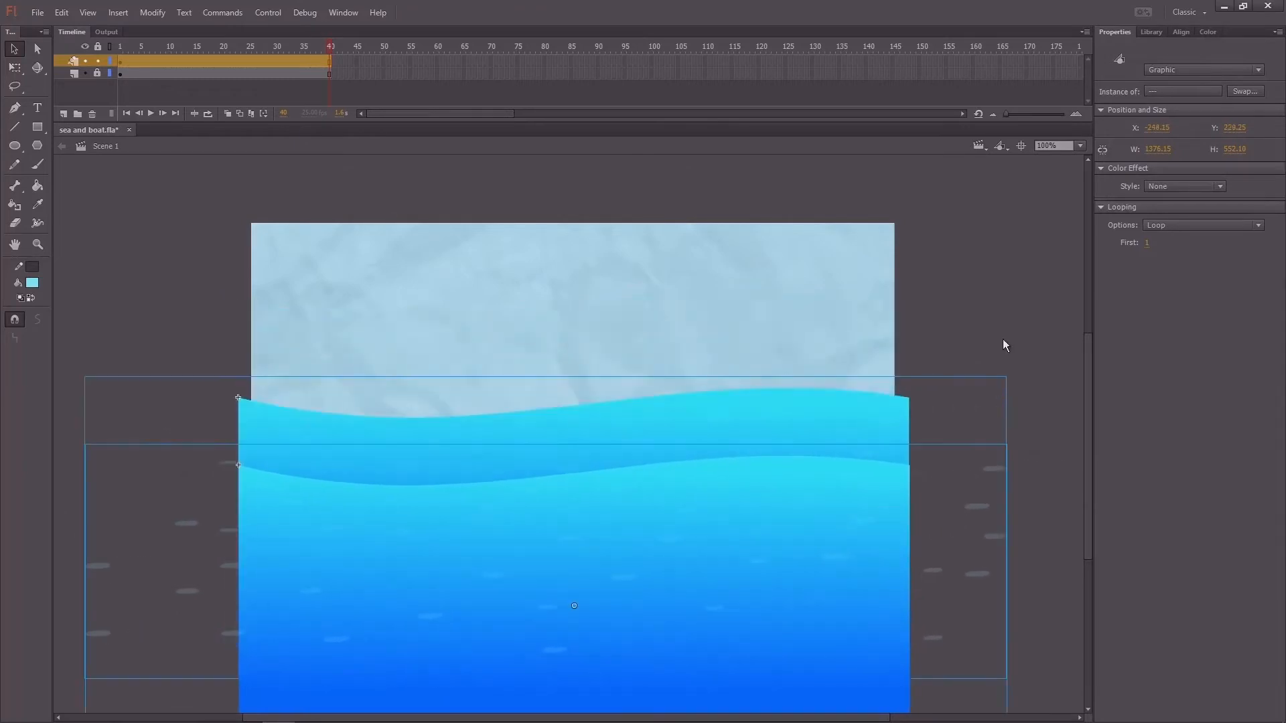
{"action": "left_click", "coordinate": [998, 319]}
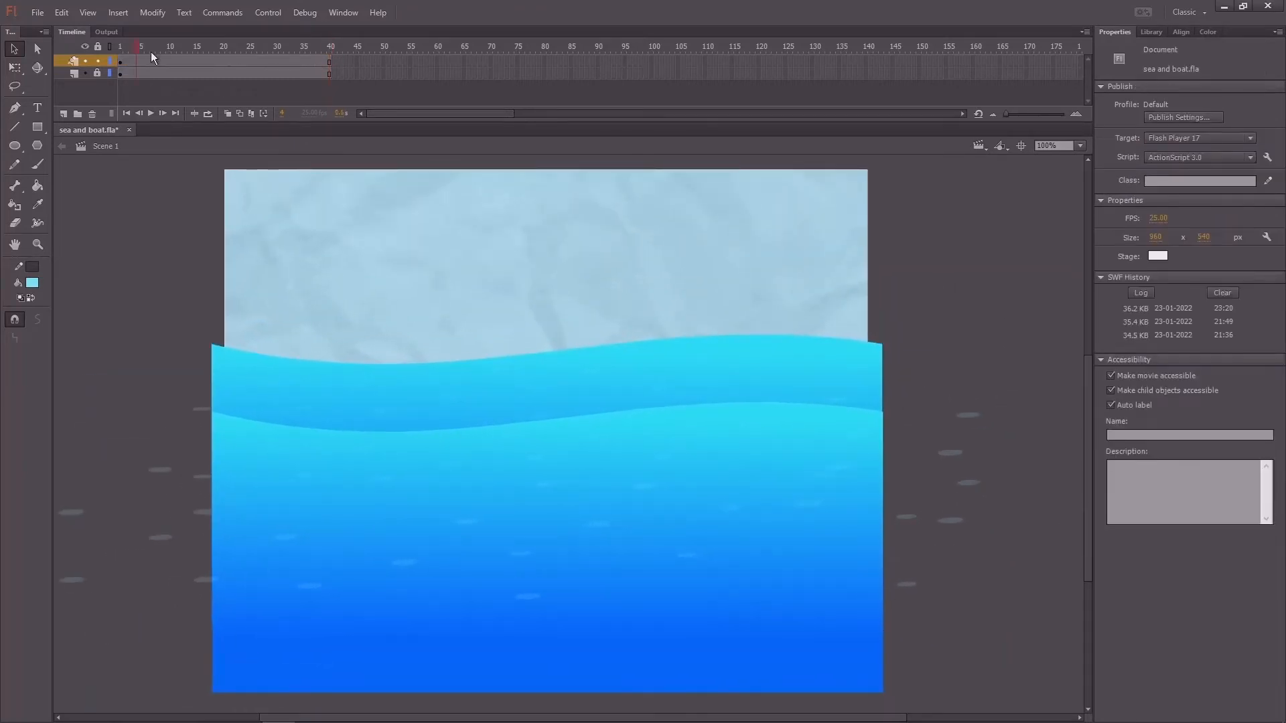
Set the back wave symbol's loop to start at frame 5
{"action": "left_click_drag", "start_coordinate": [151, 51], "coordinate": [250, 48]}
{"action": "key", "text": "Return"}
{"action": "left_click", "coordinate": [781, 361]}
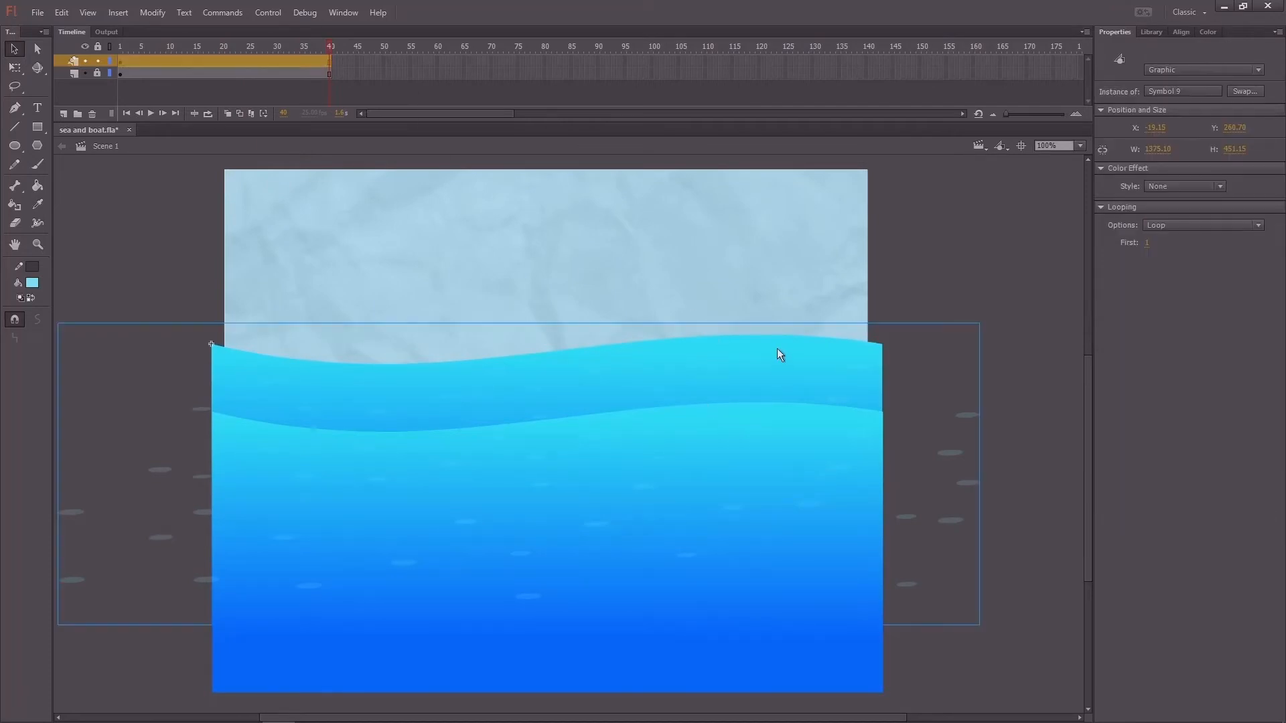
{"action": "left_click", "coordinate": [1147, 244]}
{"action": "type", "text": "5"}
Test the movie with the two offset waves in a maximized preview and close it
{"action": "key", "text": "ctrl+Return"}
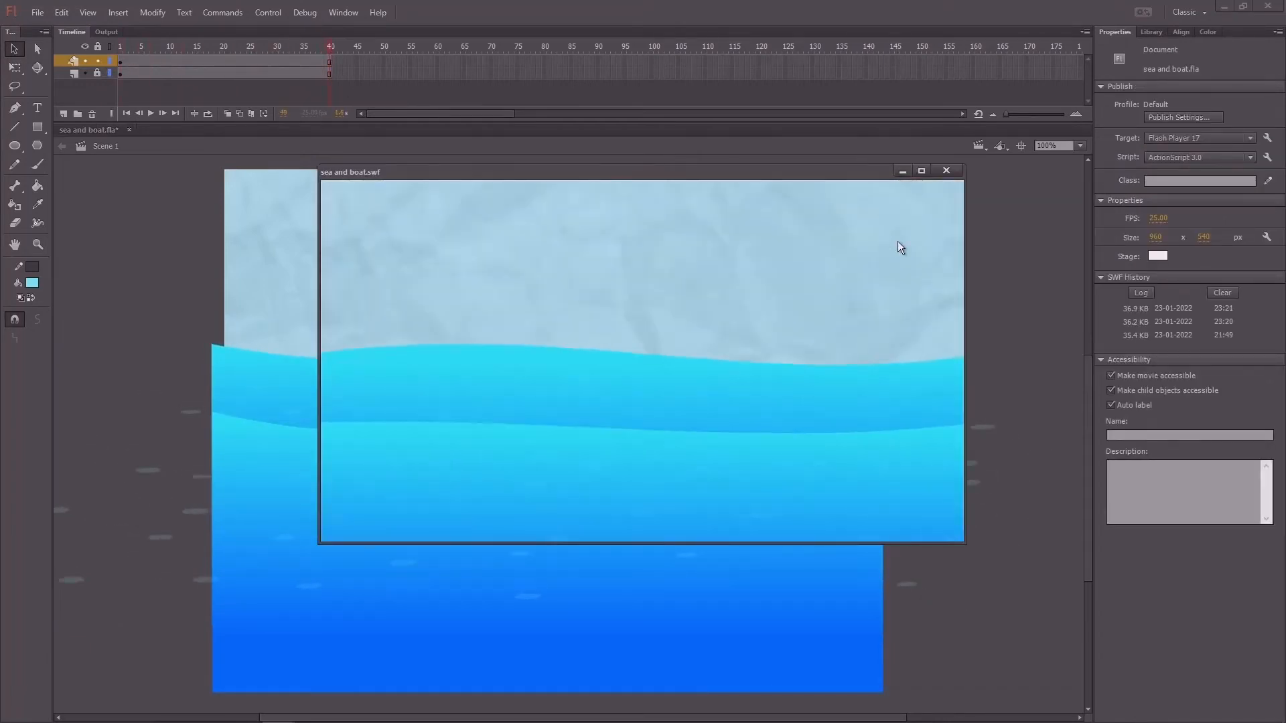
{"action": "left_click", "coordinate": [921, 170]}
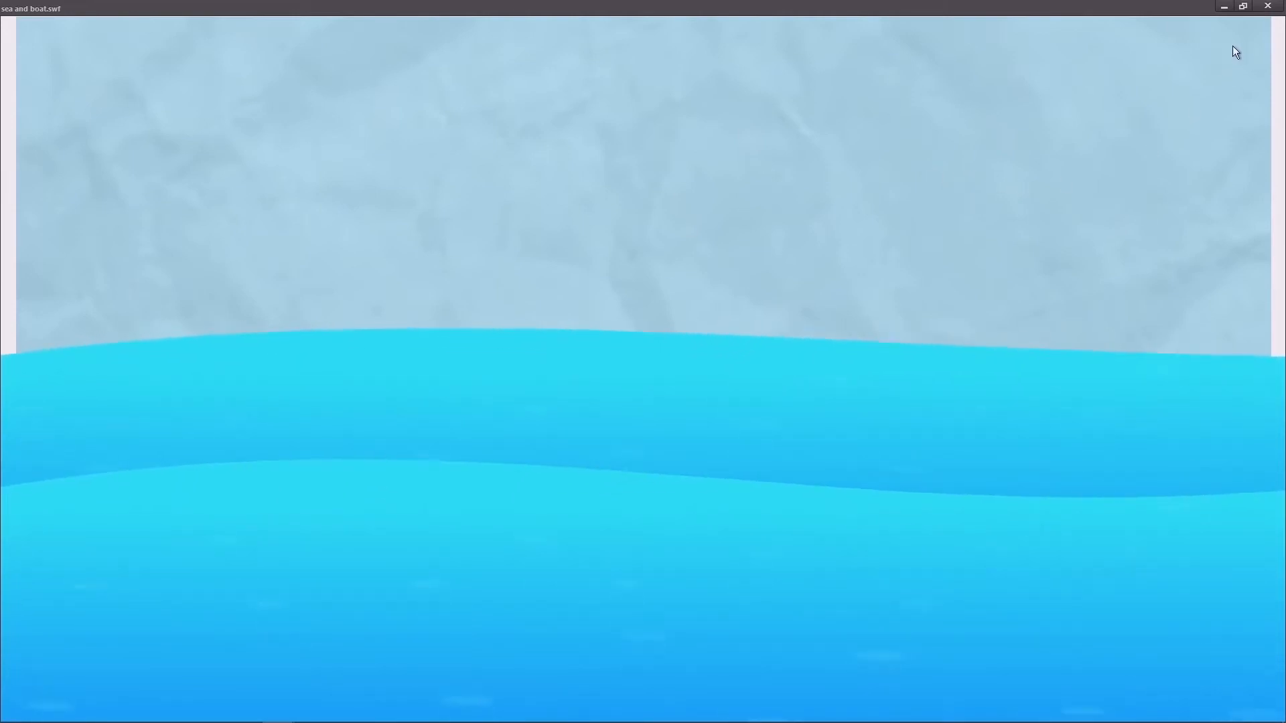
{"action": "left_click", "coordinate": [1268, 8]}
Duplicate the front sea symbol slightly up and to the left, placing the copy behind it
{"action": "left_click", "coordinate": [711, 408]}
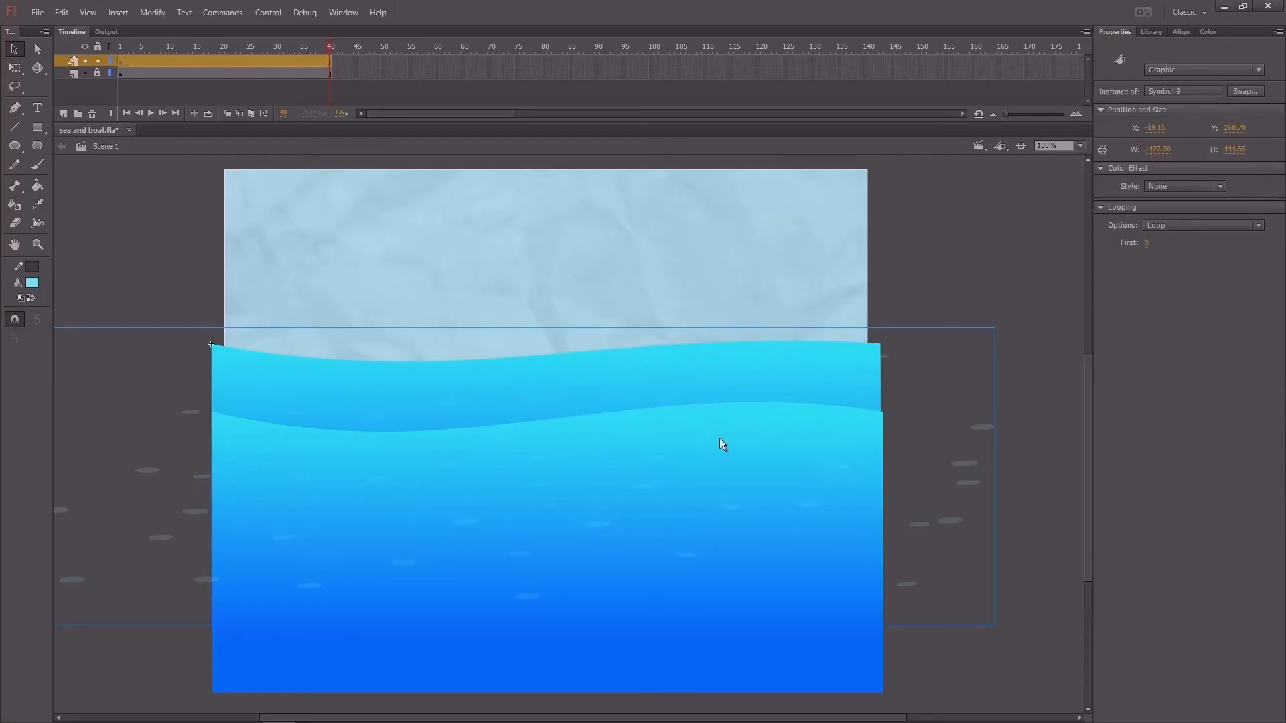
{"action": "left_click_drag", "start_coordinate": [705, 435], "coordinate": [678, 425]}
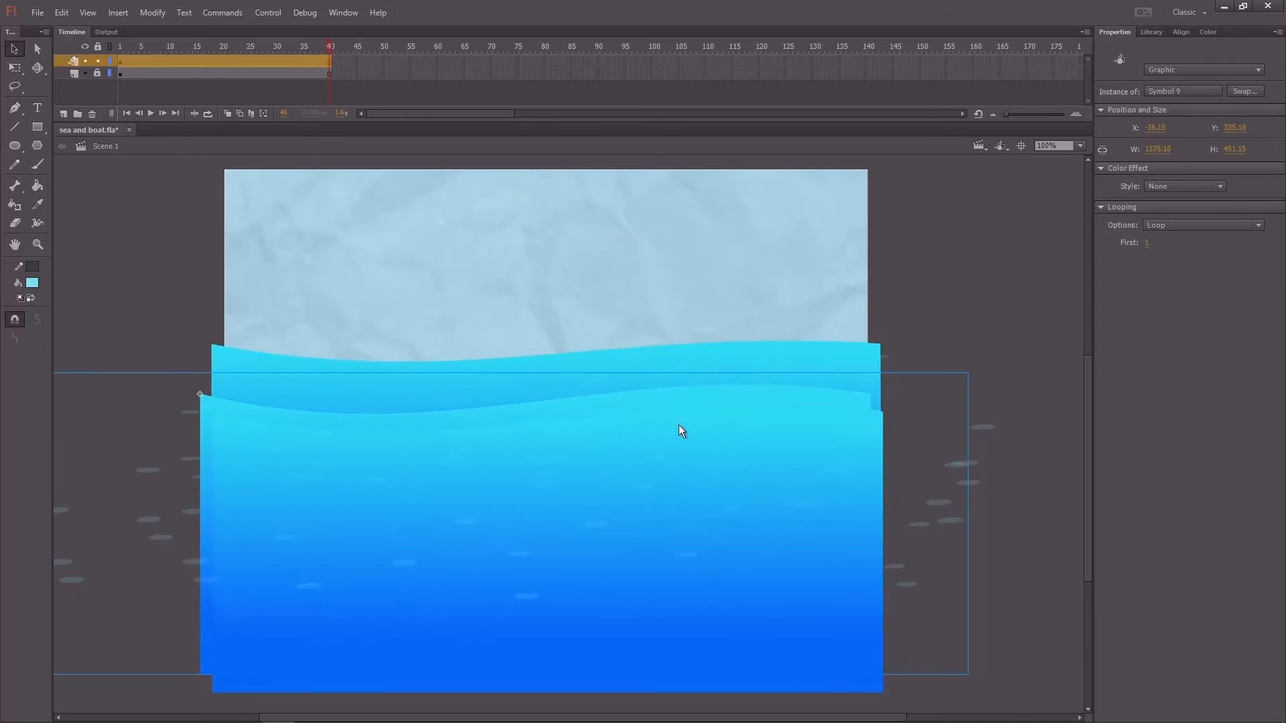
Set the middle wave copy's color effect to 31% alpha and change its loop's first frame
{"action": "left_click", "coordinate": [1159, 187]}
{"action": "left_click", "coordinate": [1178, 258]}
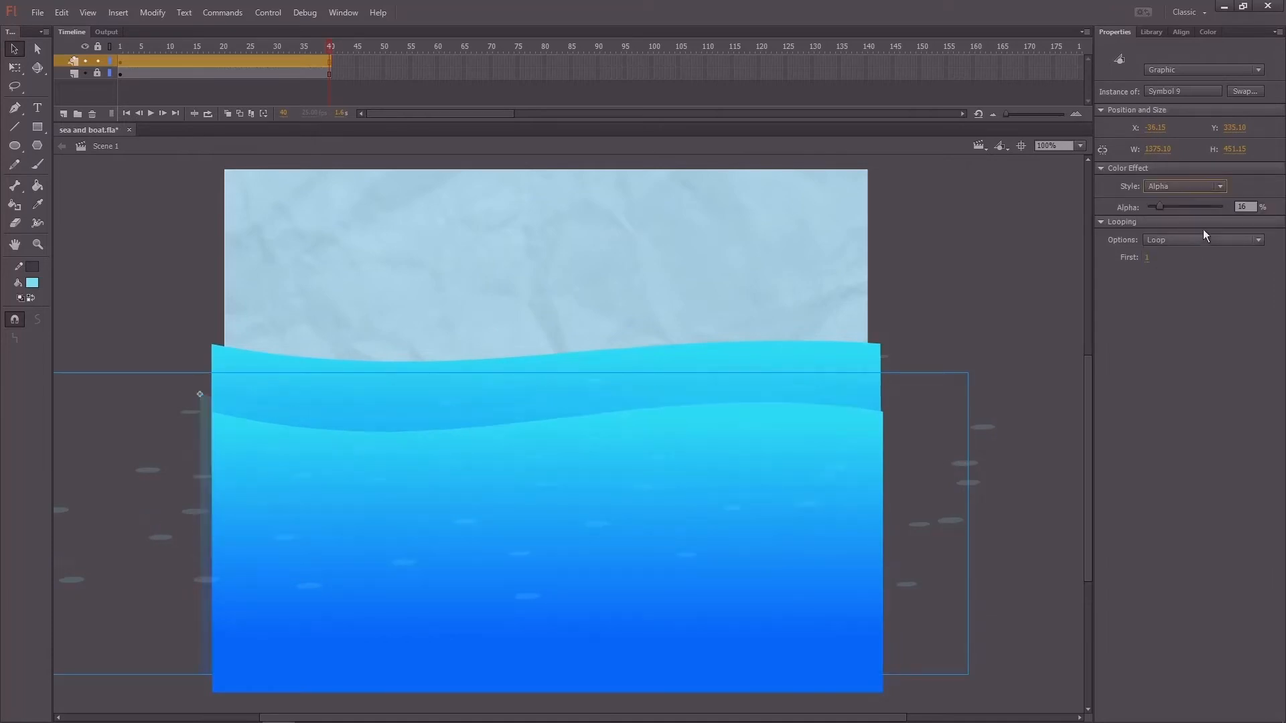
{"action": "mouse_move", "coordinate": [1165, 208]}
{"action": "left_mouse_down"}
{"action": "mouse_move", "coordinate": [1191, 210]}
{"action": "mouse_move", "coordinate": [1172, 210]}
{"action": "left_mouse_up"}
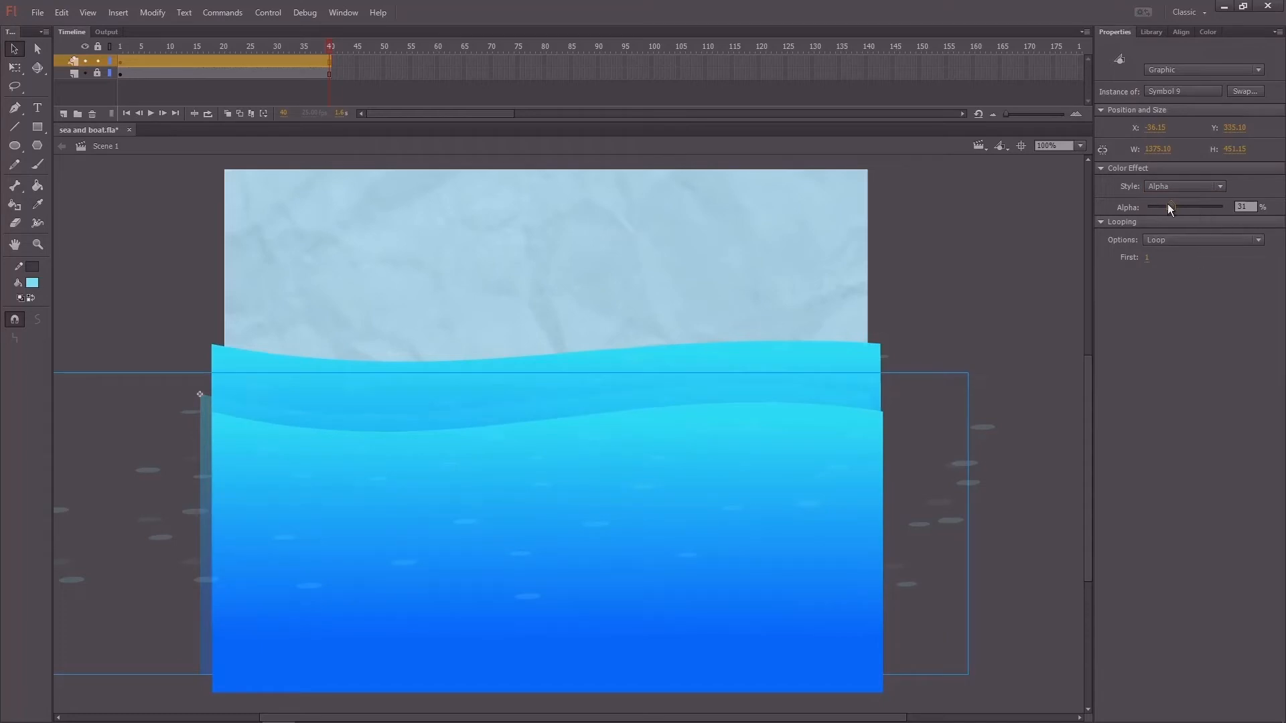
{"action": "left_click", "coordinate": [1149, 258]}
{"action": "left_click", "coordinate": [942, 328]}
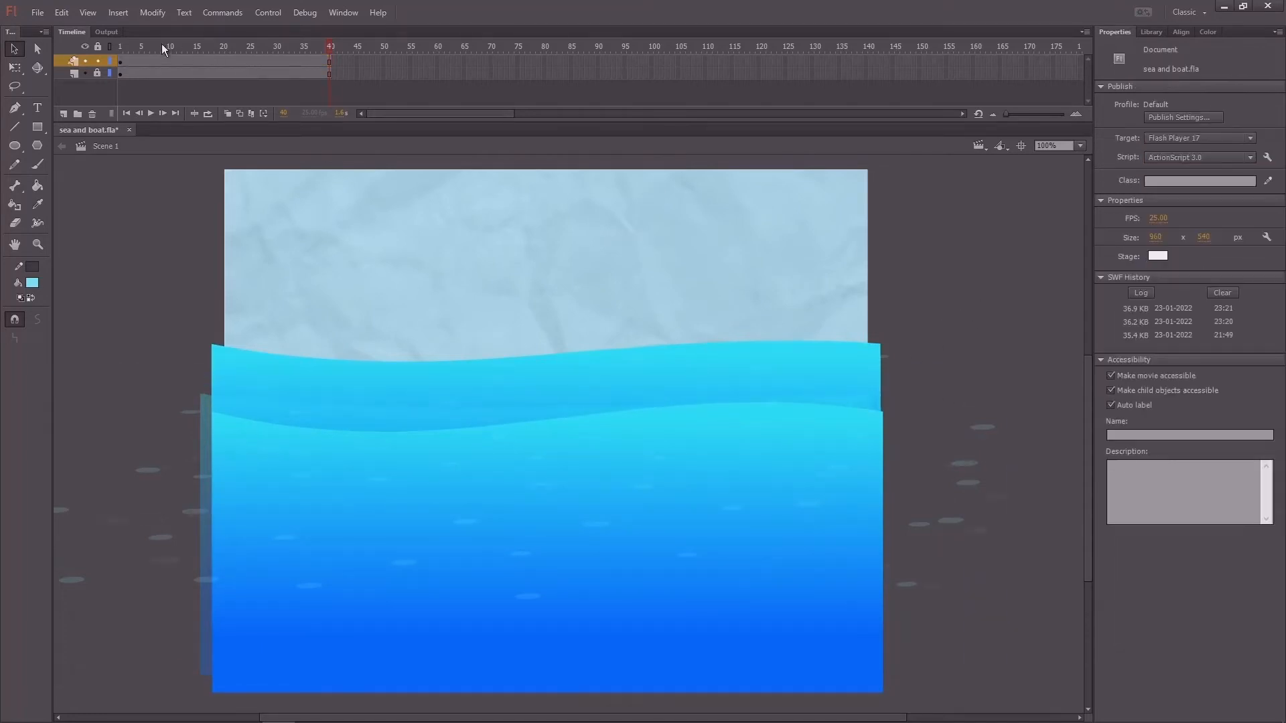
Scrub the timeline, test the movie with the translucent middle wave at full size, and close the preview
{"action": "left_click_drag", "start_coordinate": [162, 43], "coordinate": [422, 78]}
{"action": "key", "text": "ctrl+Return"}
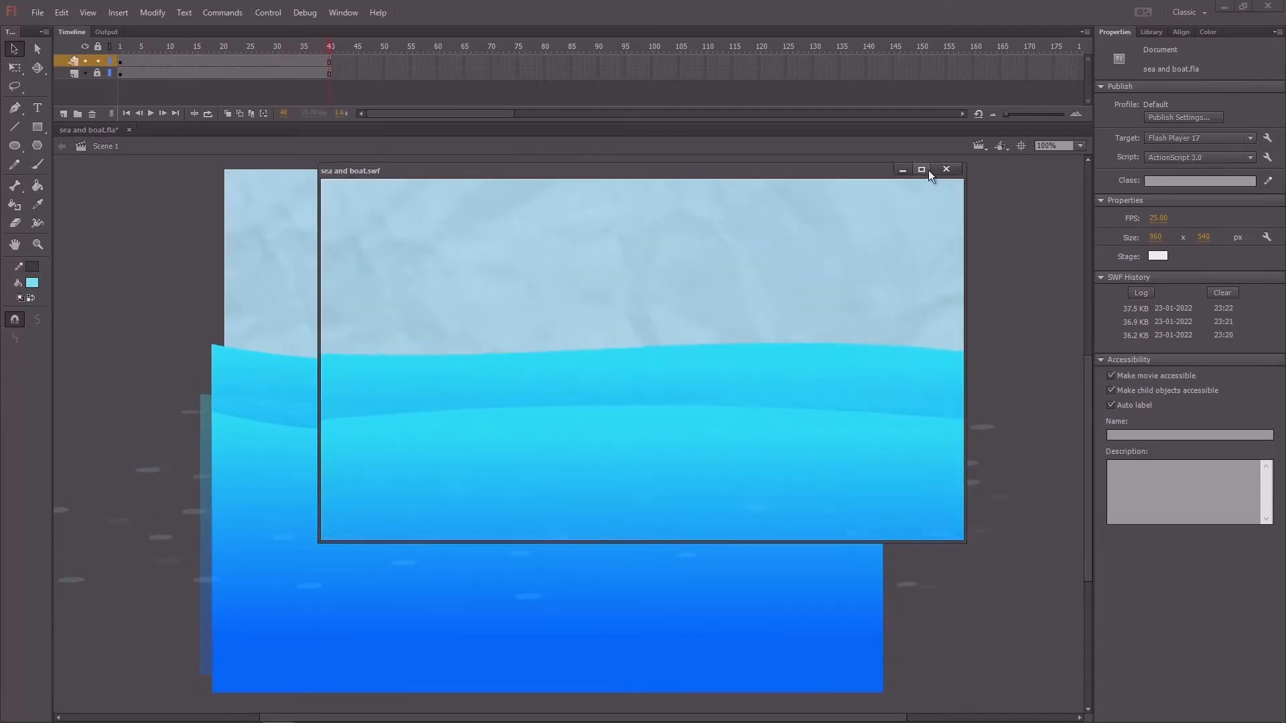
{"action": "left_click", "coordinate": [921, 170]}
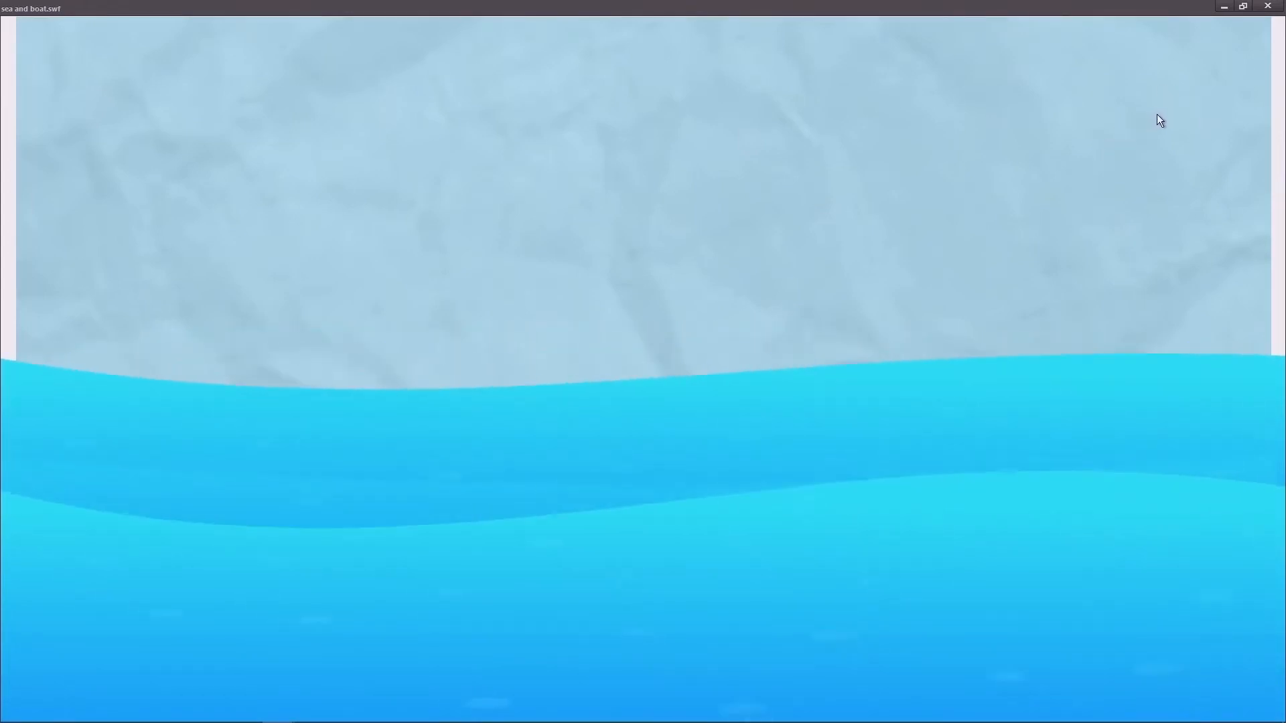
{"action": "key", "text": "ctrl+w"}
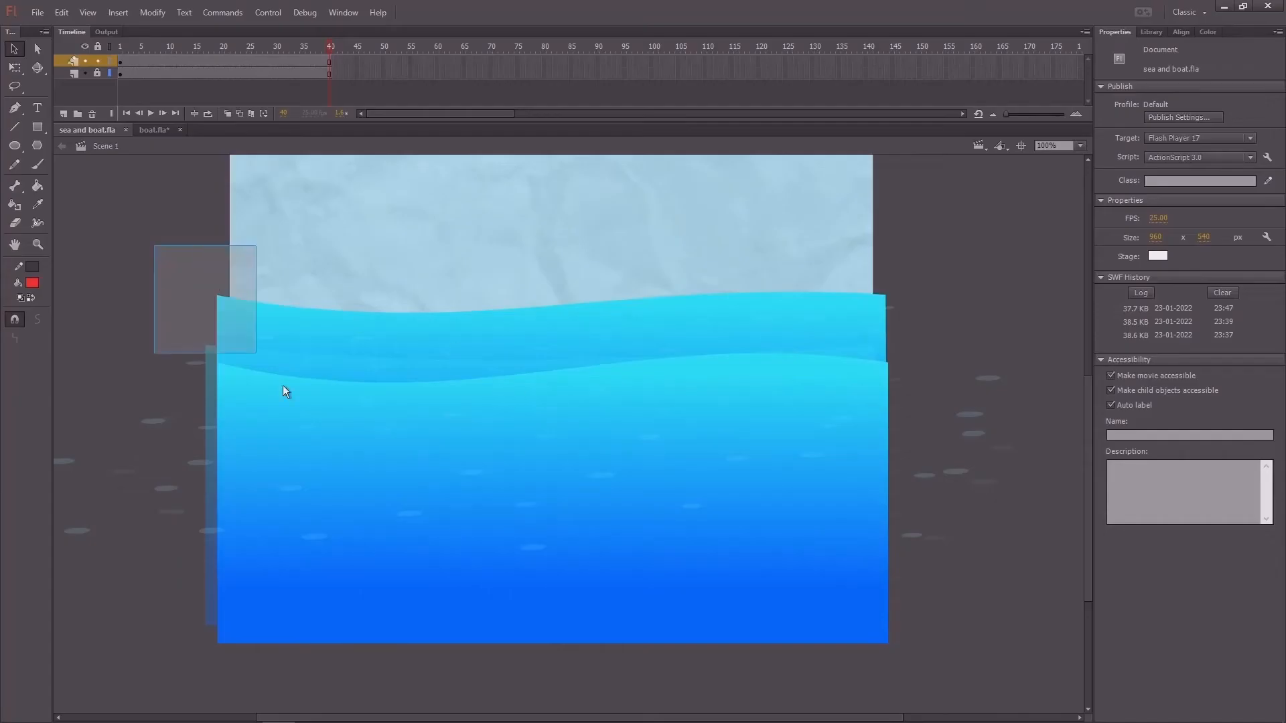
Distribute the three overlapping wave symbols to separate layers and scrub the timeline back to frame 1
{"action": "left_click_drag", "start_coordinate": [283, 391], "coordinate": [401, 489]}
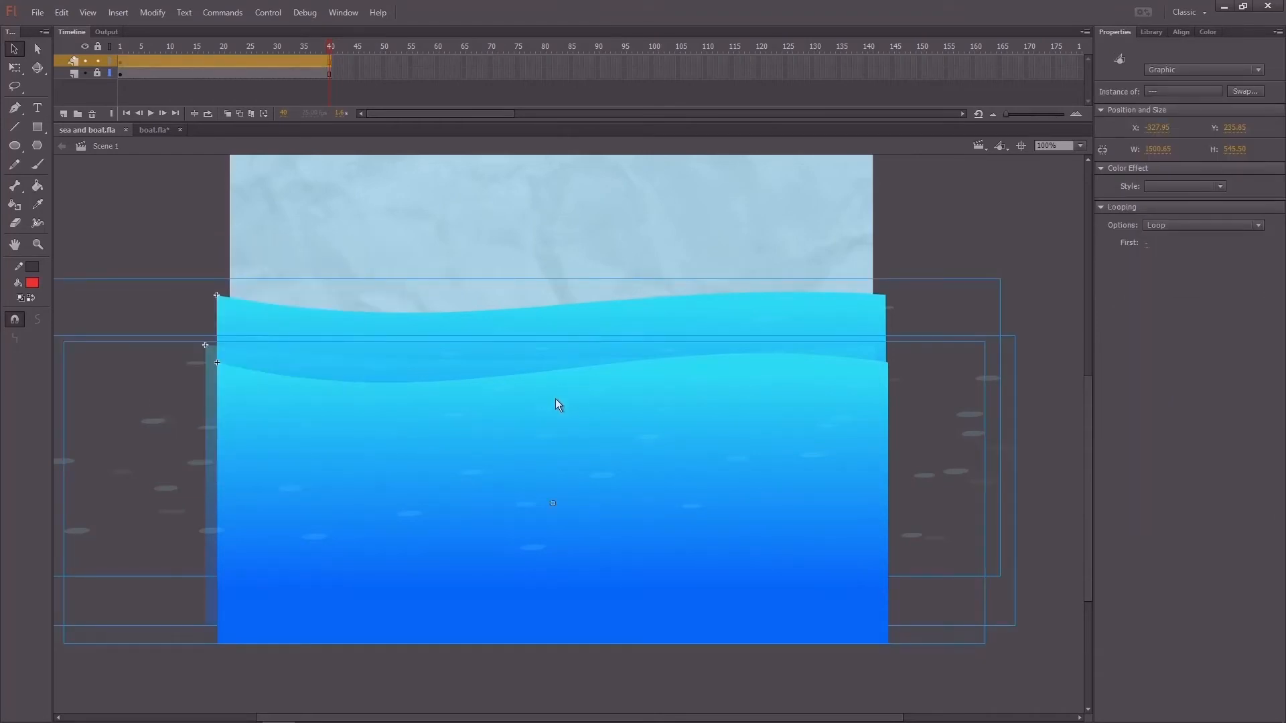
{"action": "right_click", "coordinate": [558, 404]}
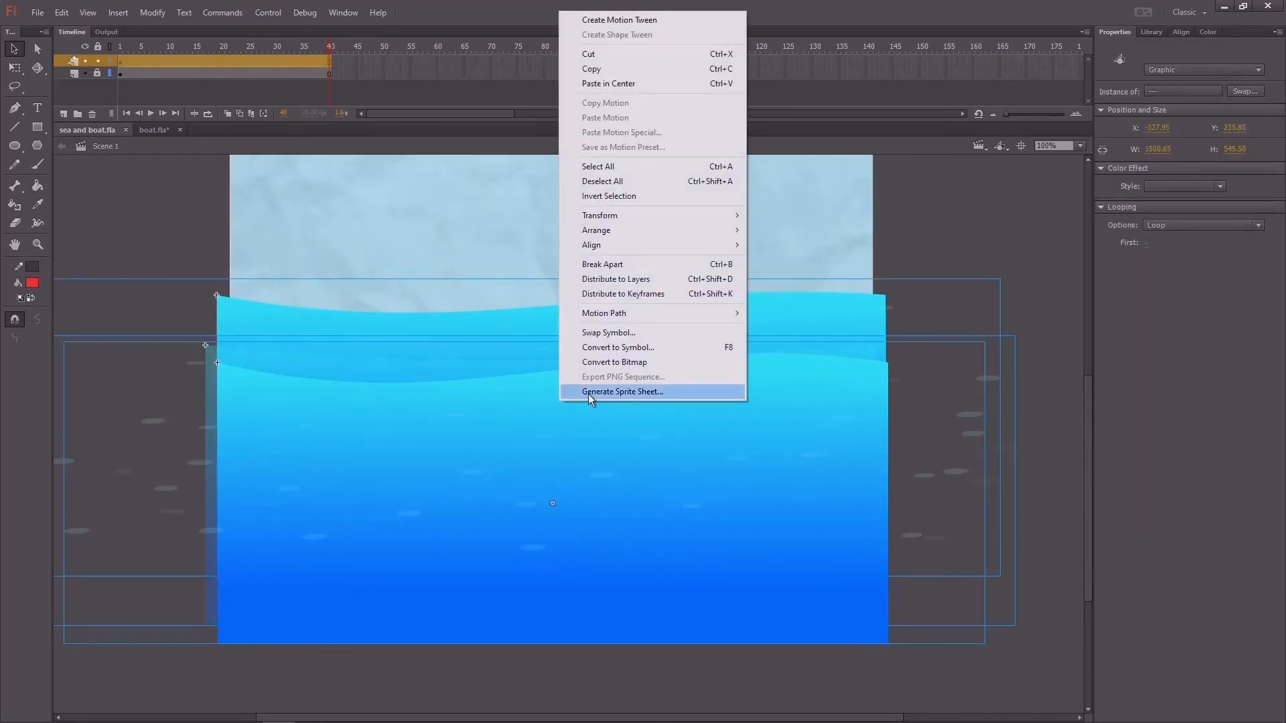
{"action": "left_click", "coordinate": [647, 279]}
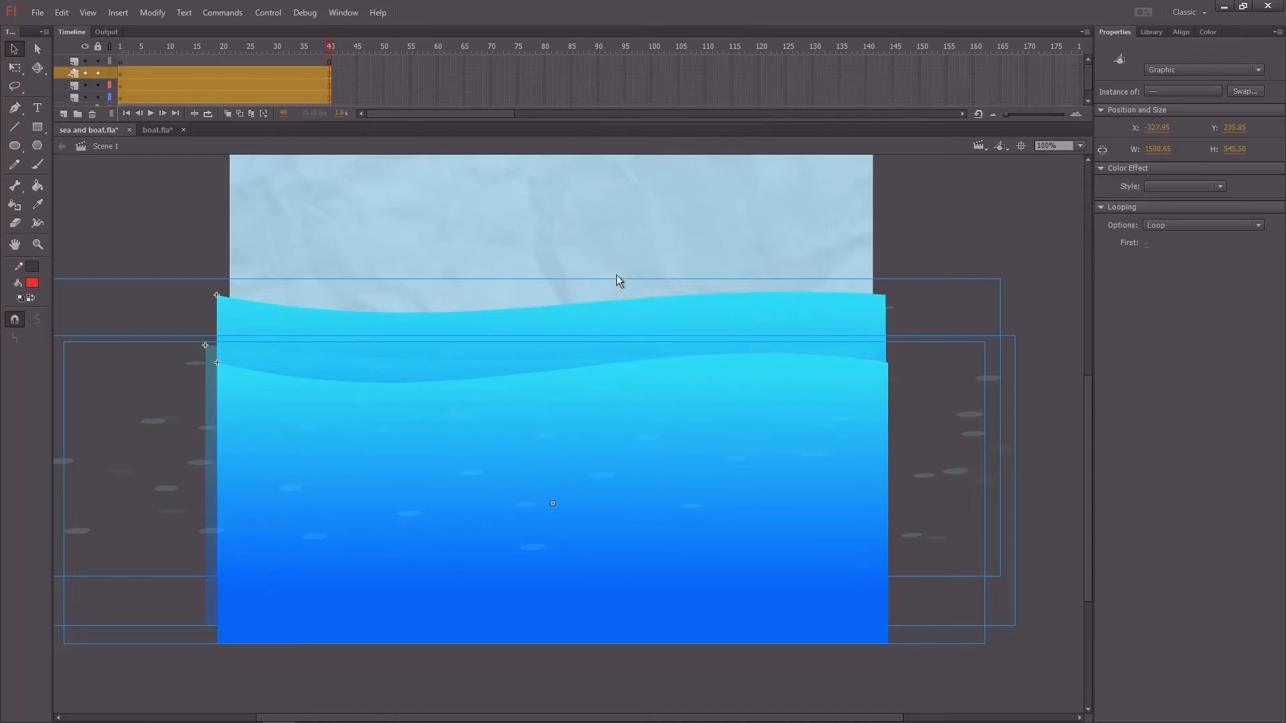
{"action": "left_click_drag", "start_coordinate": [274, 47], "coordinate": [331, 90]}
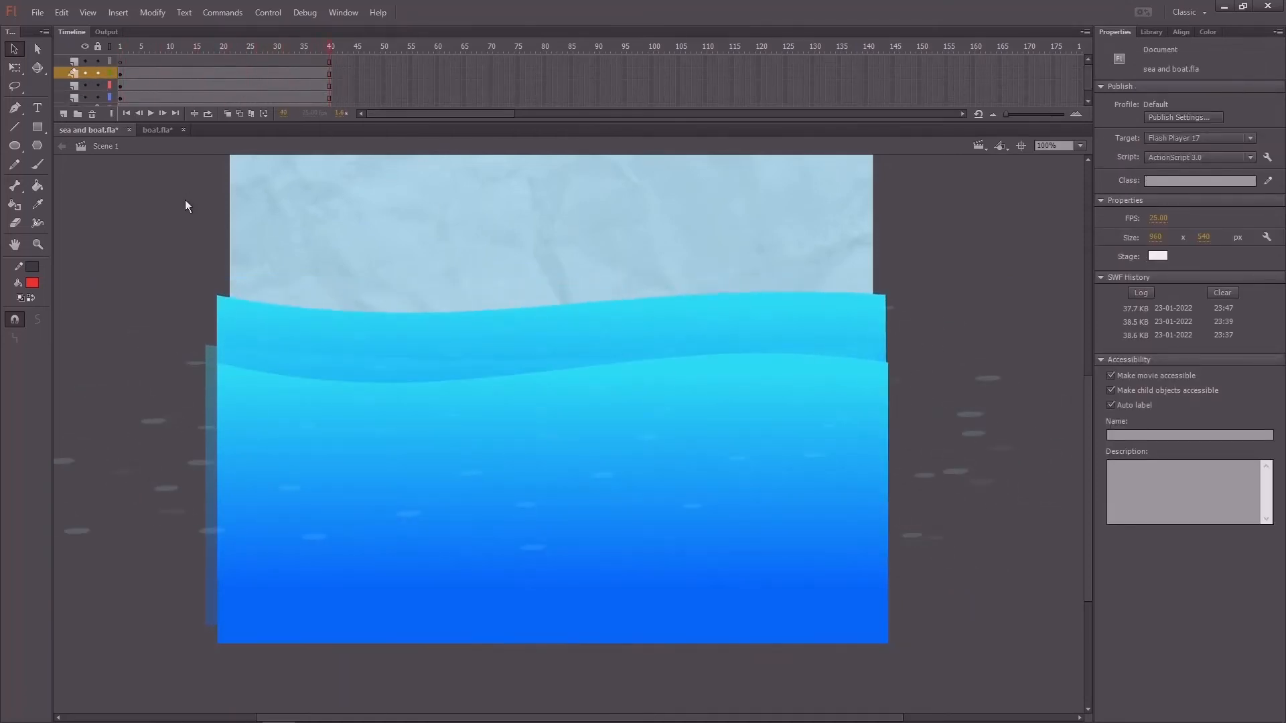
{"action": "left_click_drag", "start_coordinate": [185, 200], "coordinate": [221, 208]}
{"action": "left_click_drag", "start_coordinate": [255, 74], "coordinate": [118, 118]}
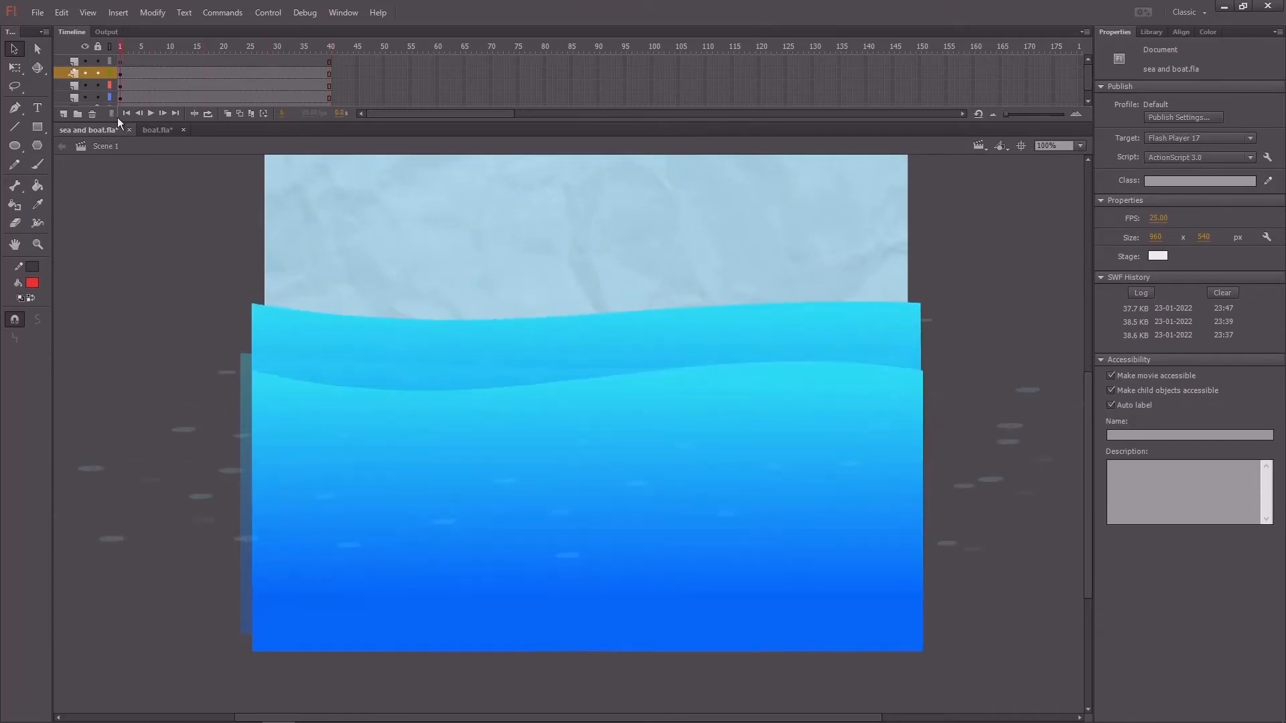
Copy the sailboat symbol from boat.fla and paste it into the top layer of sea and boat.fla at frame 1
{"action": "left_click", "coordinate": [158, 130]}
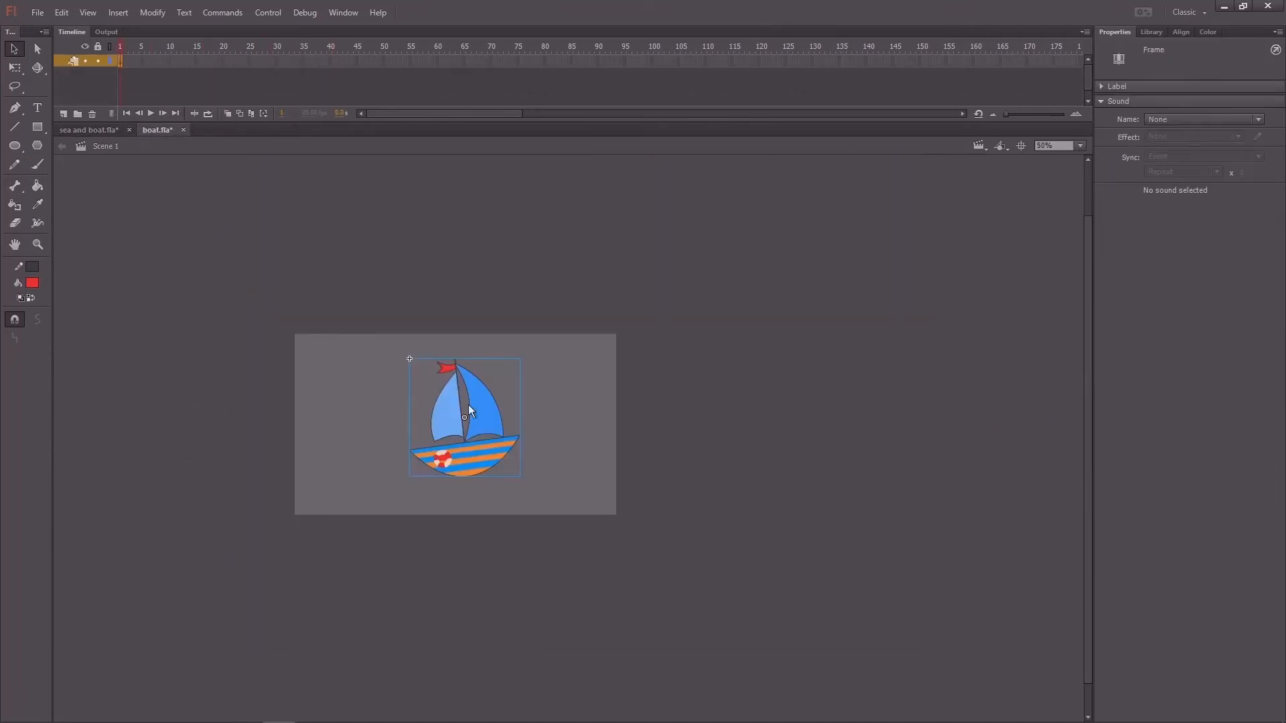
{"action": "key", "text": "ctrl+1"}
{"action": "left_click", "coordinate": [344, 408]}
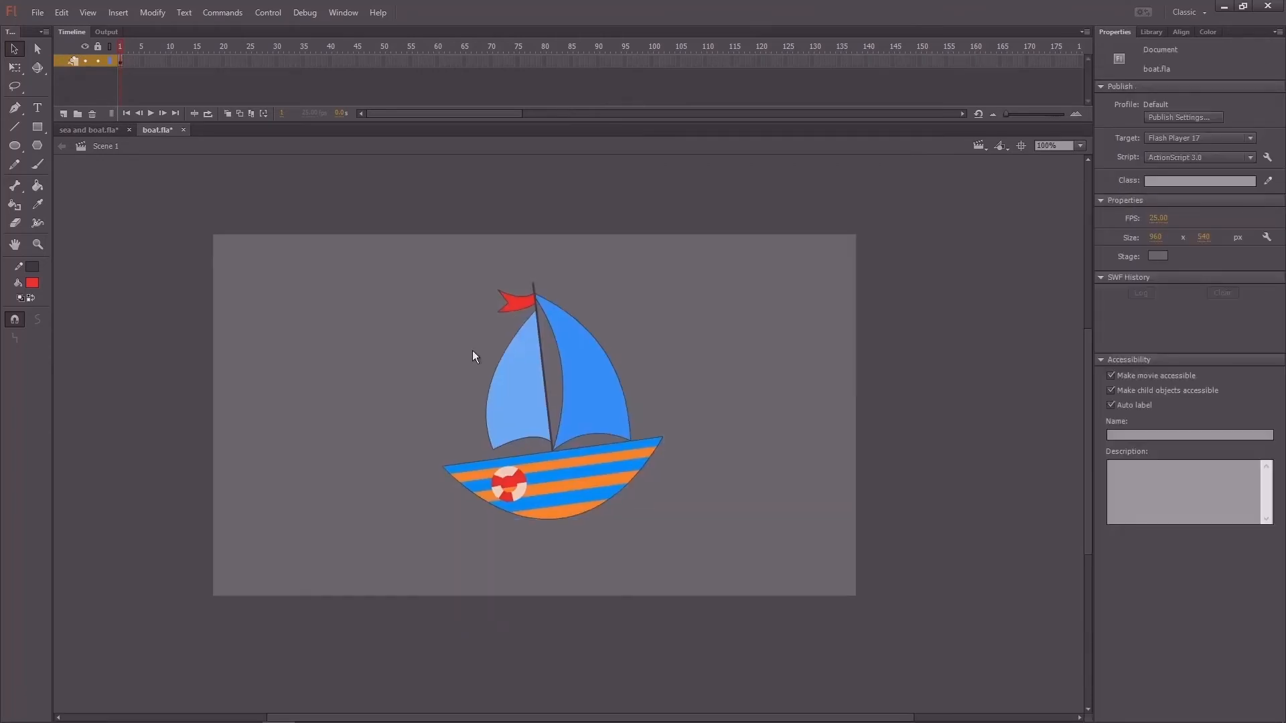
{"action": "left_click", "coordinate": [586, 381]}
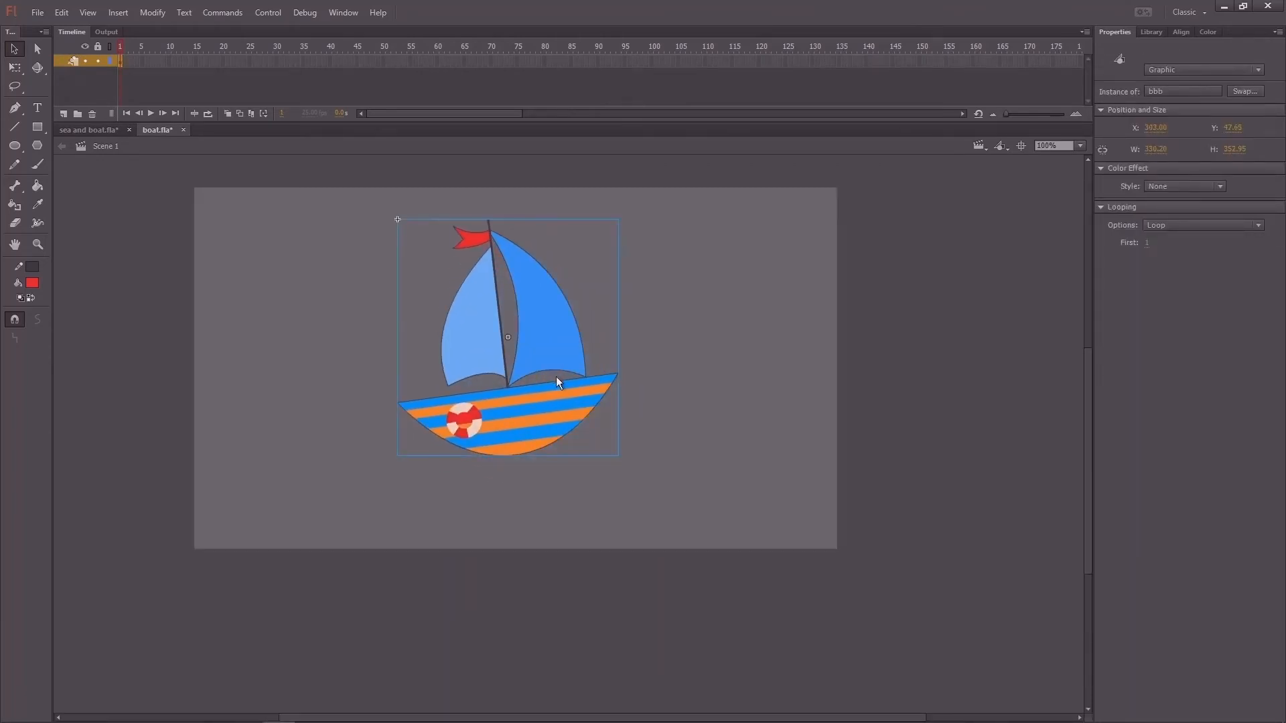
{"action": "left_click", "coordinate": [118, 130]}
{"action": "left_click", "coordinate": [120, 61]}
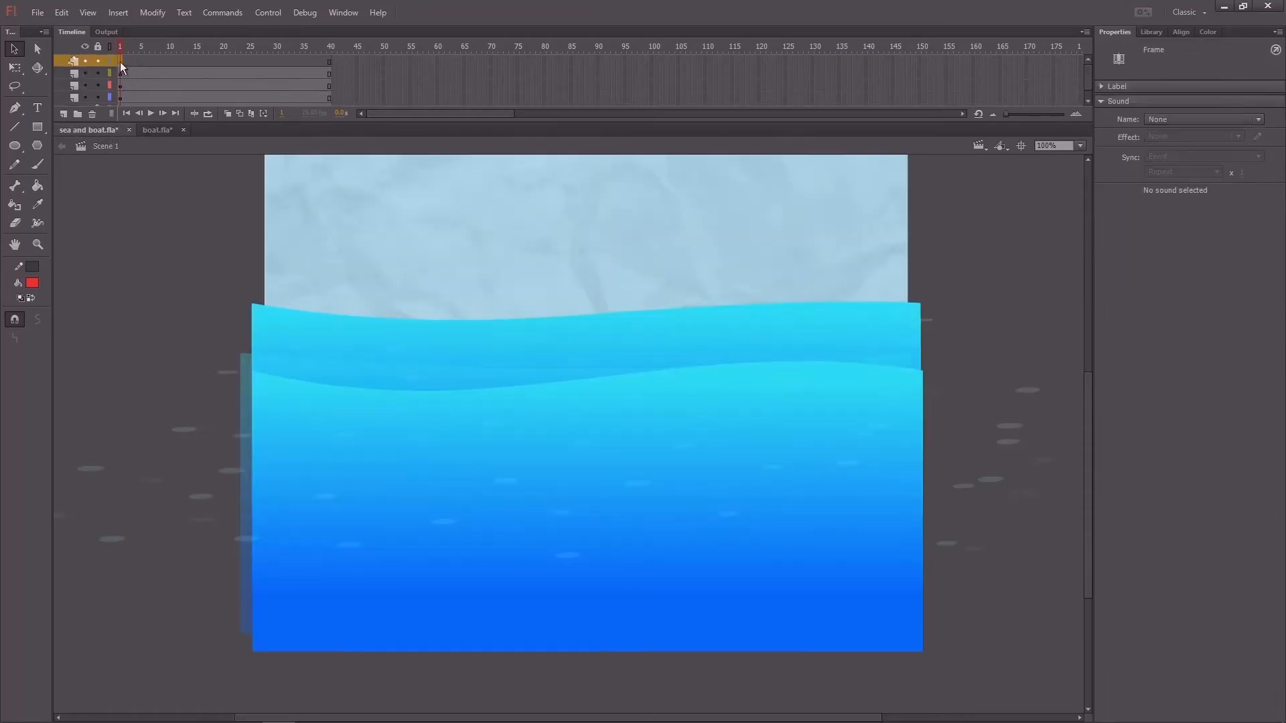
{"action": "key", "text": "ctrl+v"}
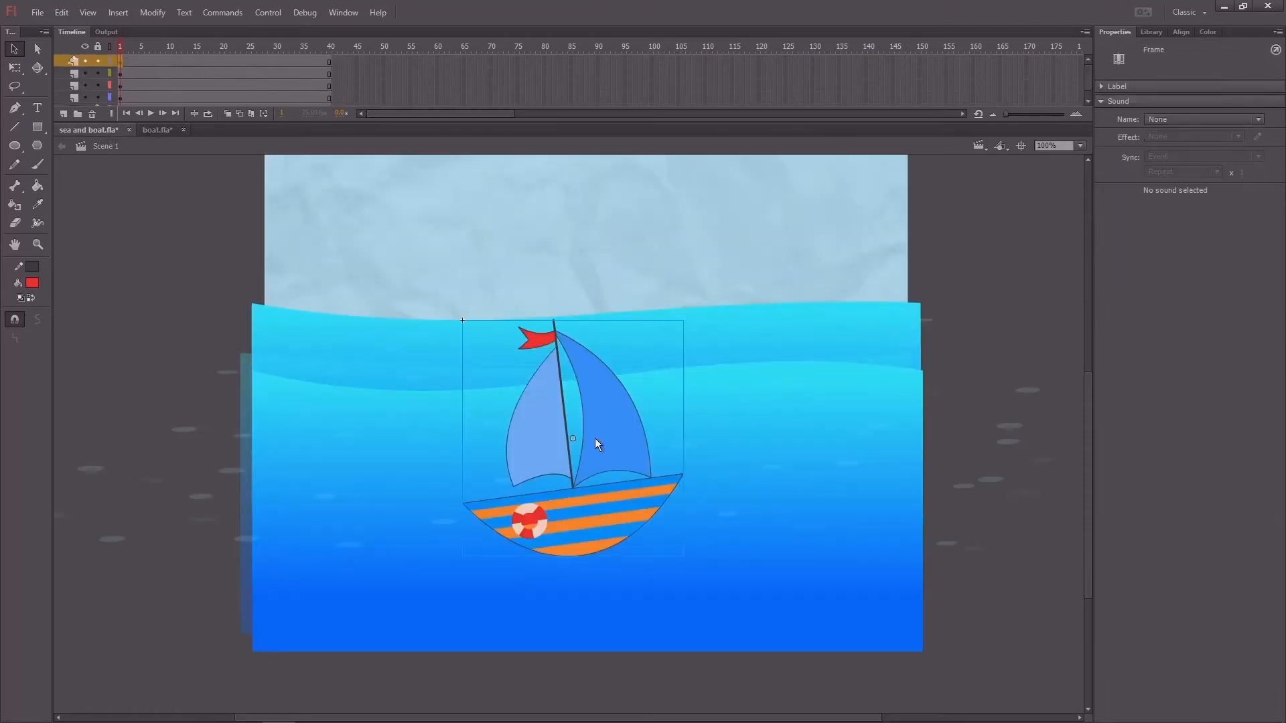
Scale the sailboat down to about 135 by 144 px and place it where the front wave meets the back wave
{"action": "left_click_drag", "start_coordinate": [598, 442], "coordinate": [627, 359]}
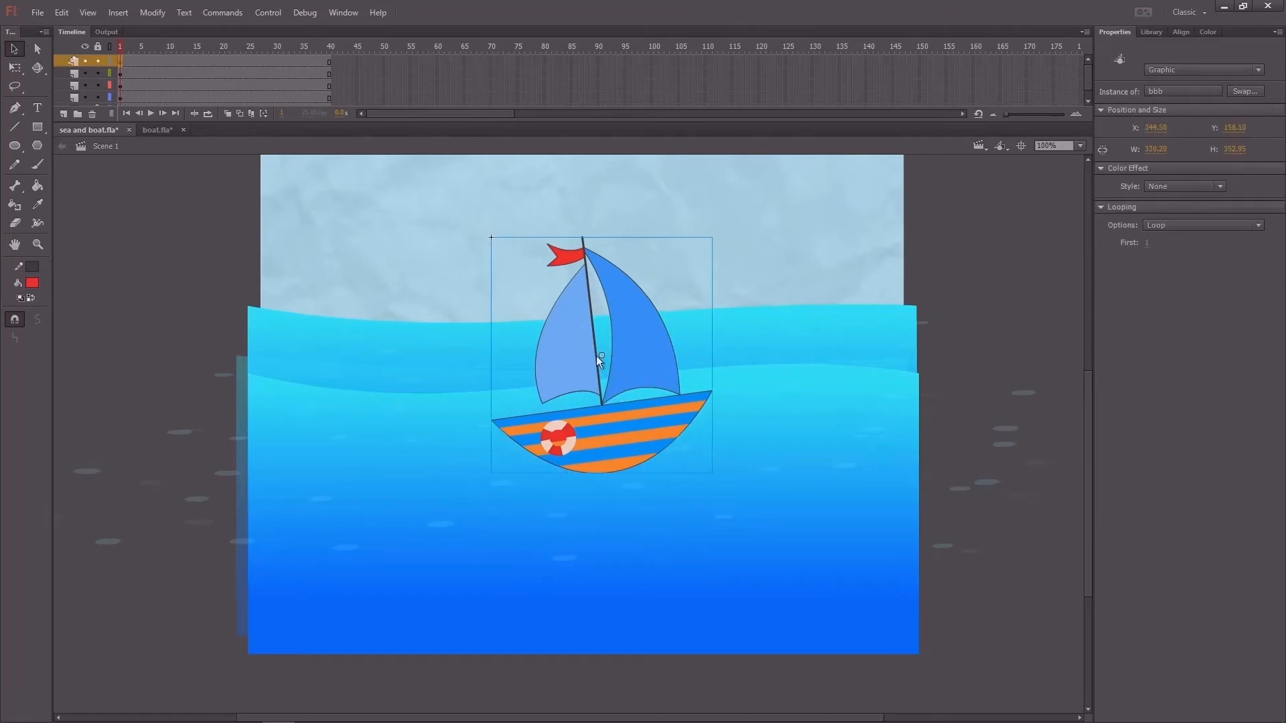
{"action": "key", "text": "q"}
{"action": "left_click_drag", "start_coordinate": [687, 271], "coordinate": [635, 344]}
{"action": "key", "text": "v"}
{"action": "left_click_drag", "start_coordinate": [594, 426], "coordinate": [580, 405]}
Move the boat layer below the front and middle wave layers and reposition the boat so its hull dips behind the water
{"action": "left_click_drag", "start_coordinate": [73, 64], "coordinate": [70, 83]}
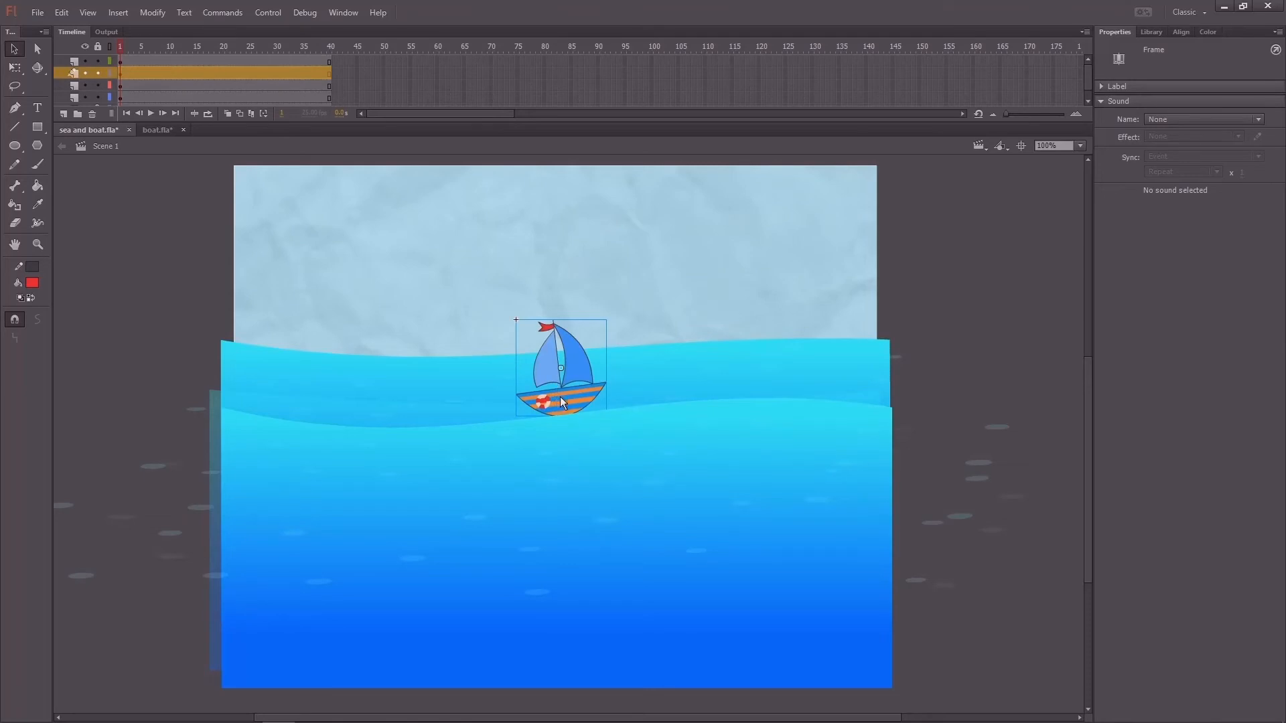
{"action": "left_click_drag", "start_coordinate": [560, 402], "coordinate": [554, 401]}
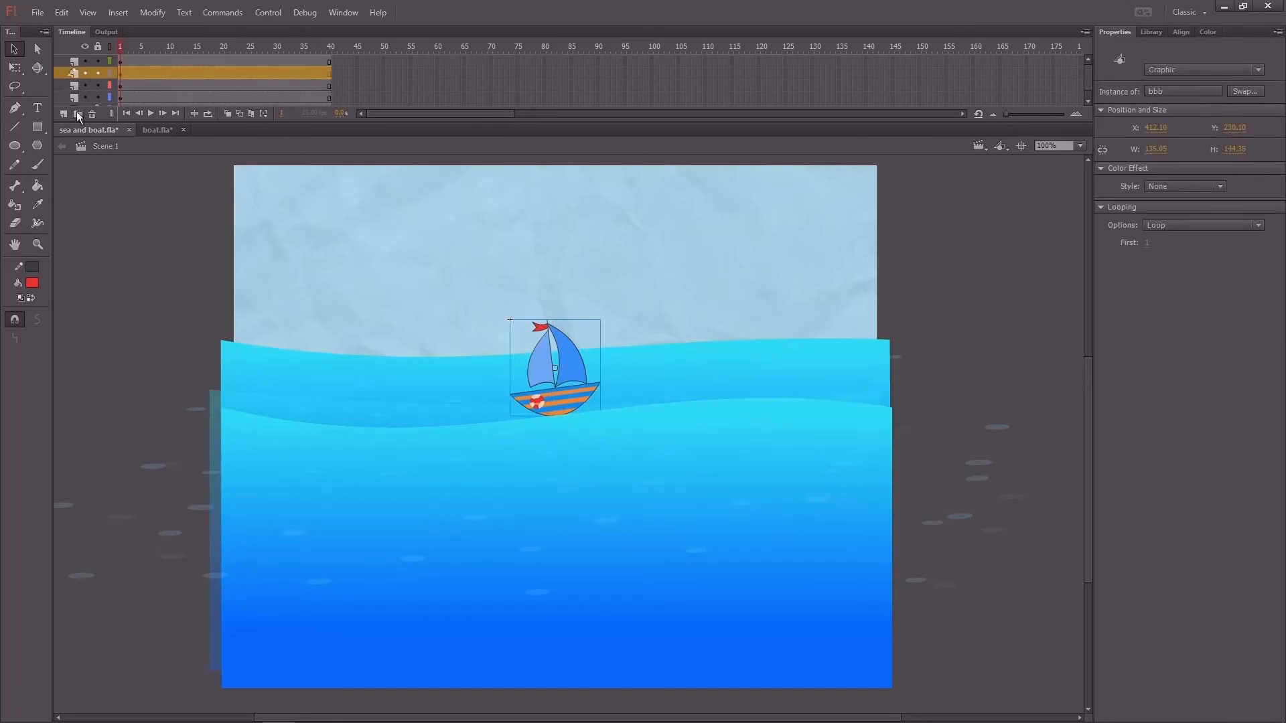
{"action": "left_click_drag", "start_coordinate": [64, 74], "coordinate": [67, 86]}
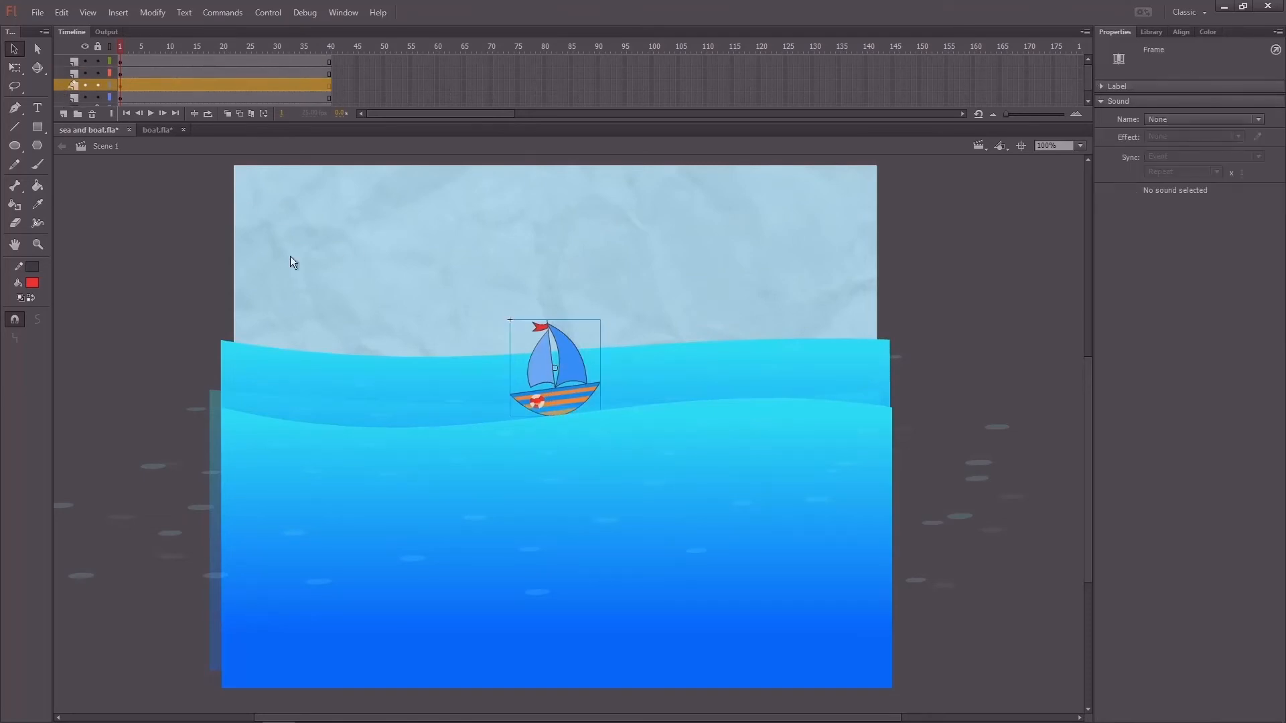
{"action": "key", "text": "ctrl+4"}
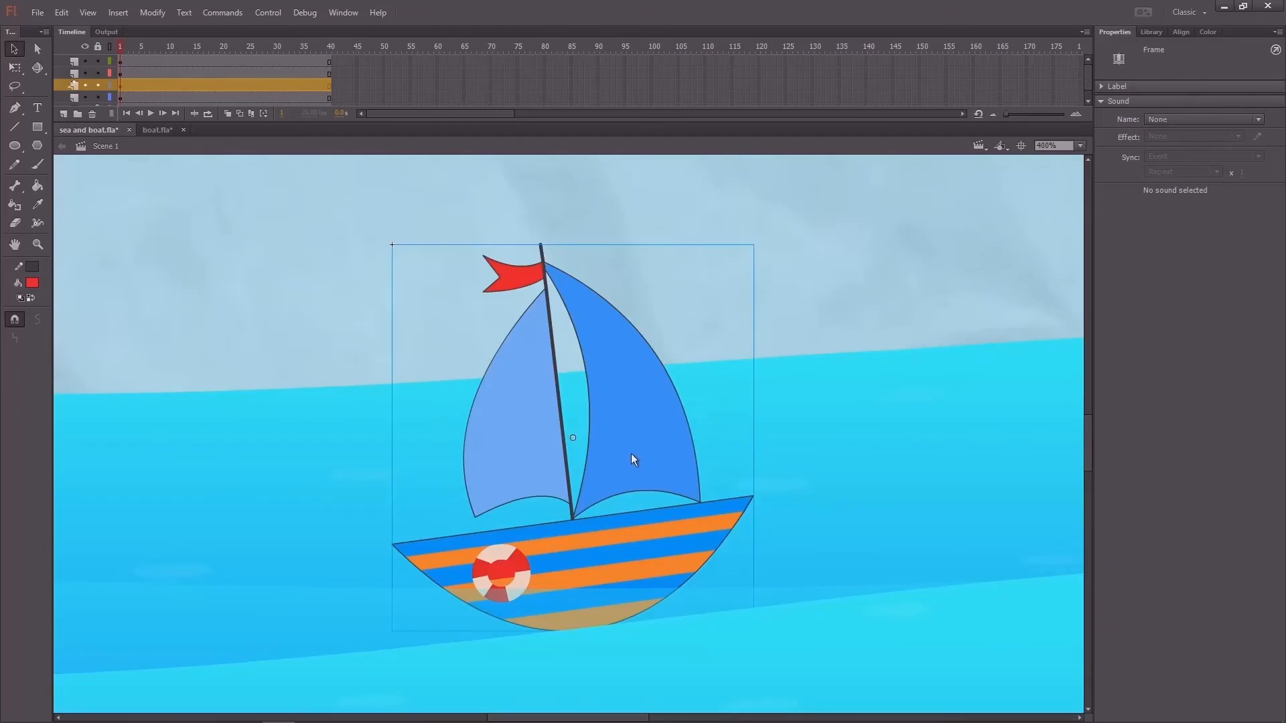
{"action": "key", "text": "ctrl+minus"}
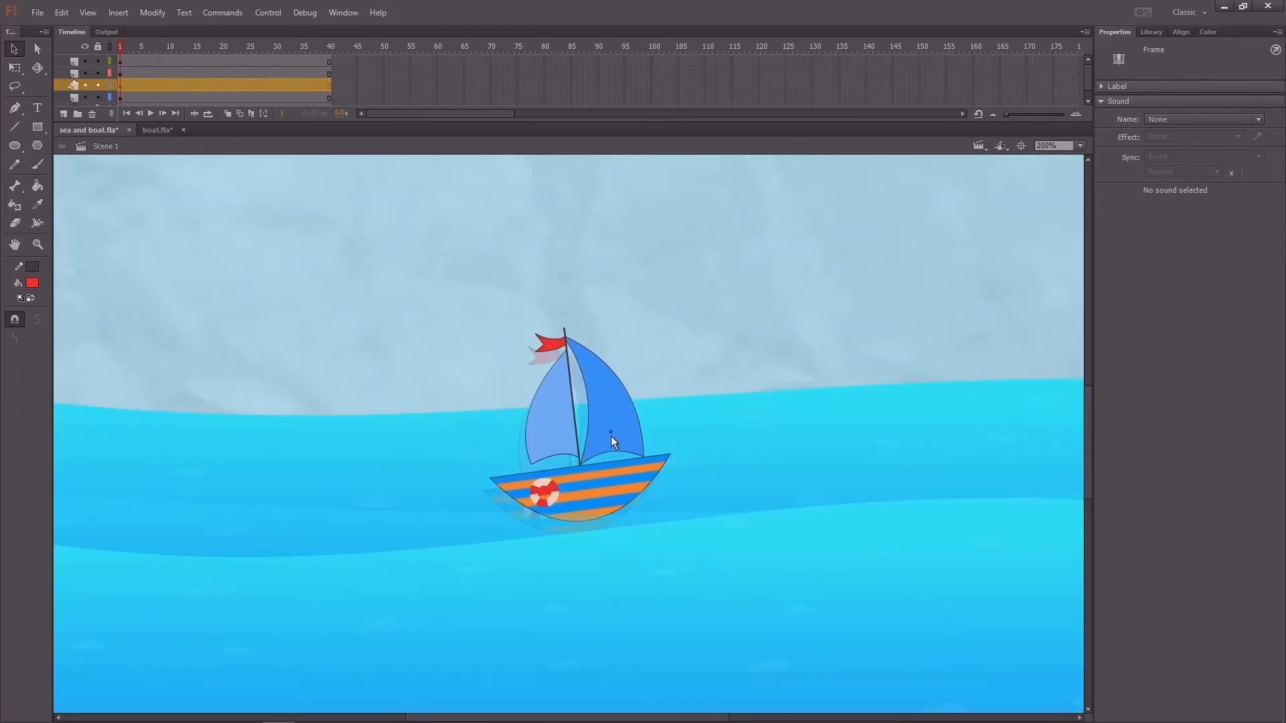
{"action": "left_click_drag", "start_coordinate": [611, 436], "coordinate": [611, 440]}
{"action": "left_click_drag", "start_coordinate": [601, 387], "coordinate": [576, 345]}
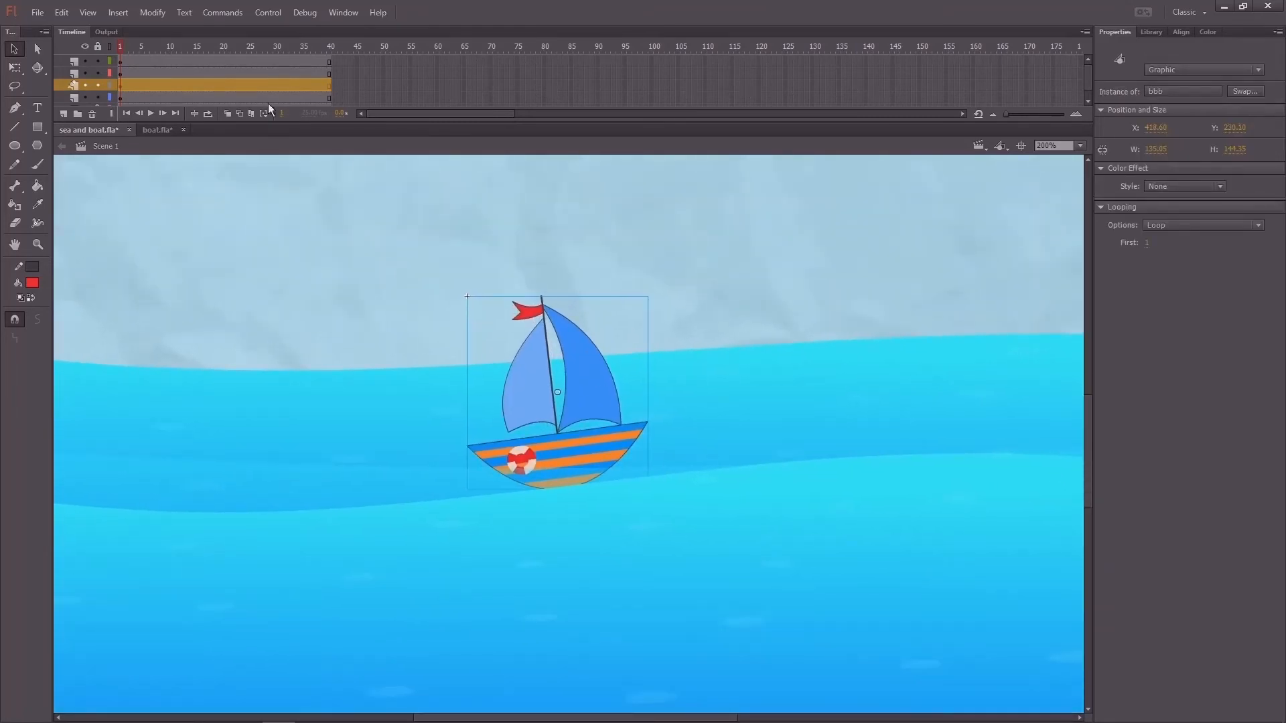
Enter the boat symbol and convert its entire artwork to a nested graphic symbol with the default name
{"action": "left_click_drag", "start_coordinate": [132, 49], "coordinate": [118, 85]}
{"action": "left_click", "coordinate": [586, 393]}
{"action": "double_click", "coordinate": [582, 395]}
{"action": "left_click_drag", "start_coordinate": [747, 249], "coordinate": [416, 533]}
{"action": "key", "text": "F8"}
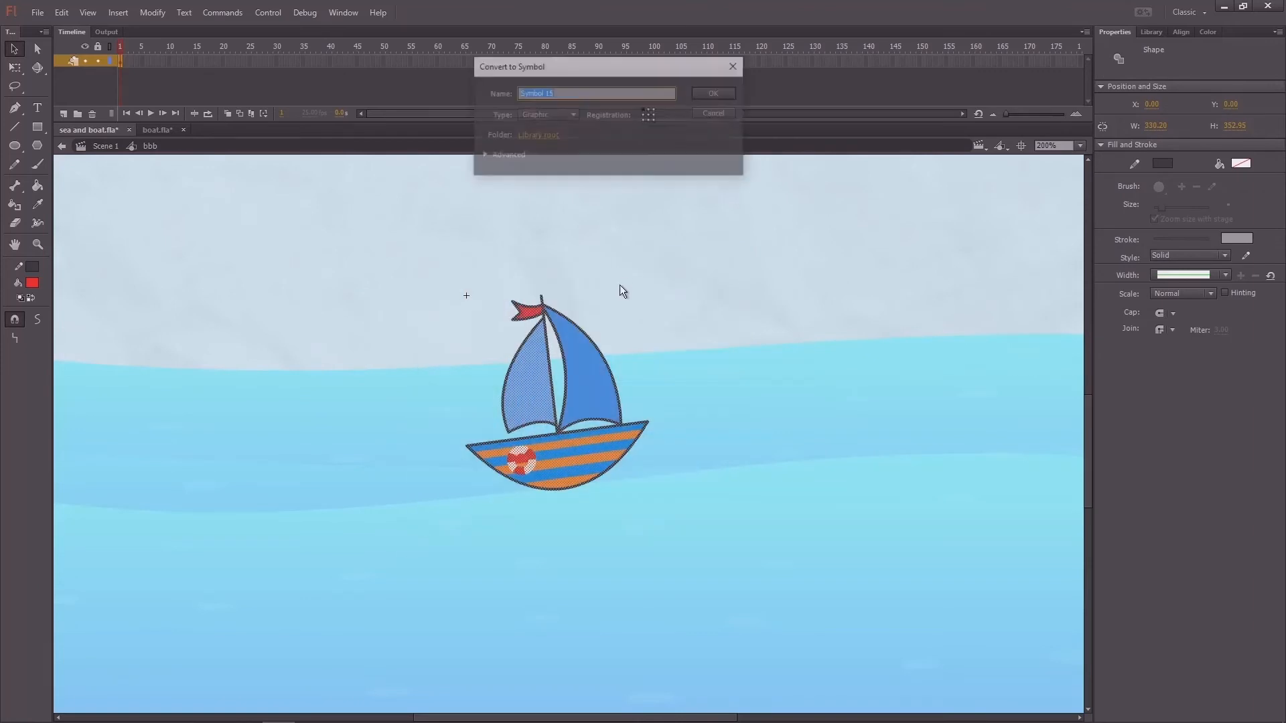
{"action": "left_click", "coordinate": [731, 95]}
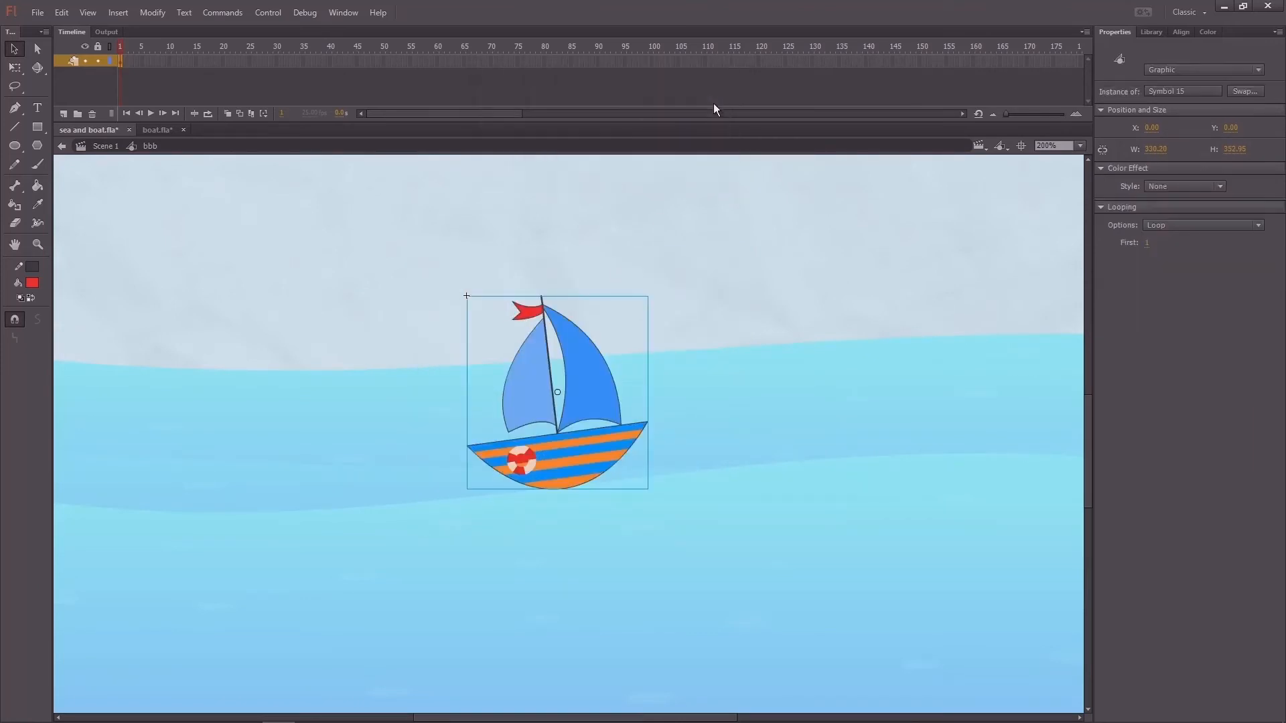
Add keyframes at frames 40 and 20 inside the boat symbol and raise the boat at frame 20
{"action": "left_click", "coordinate": [329, 62]}
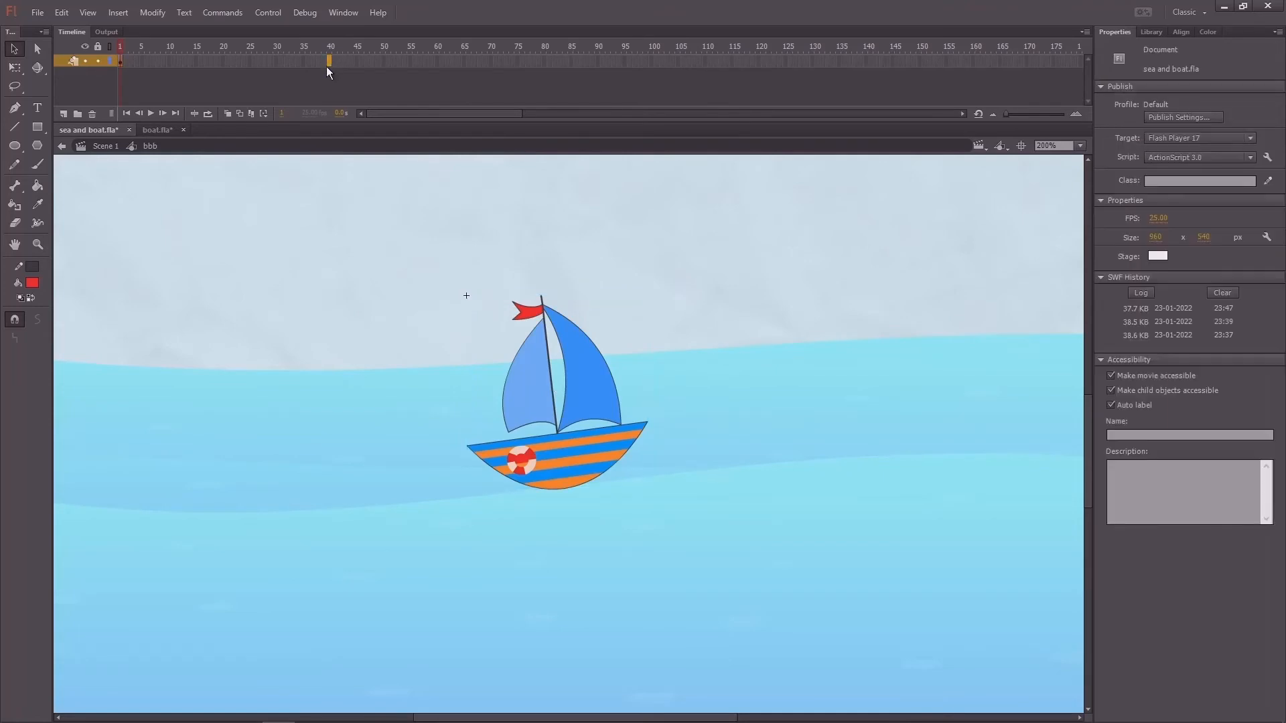
{"action": "key", "text": "F6"}
{"action": "left_click", "coordinate": [223, 61]}
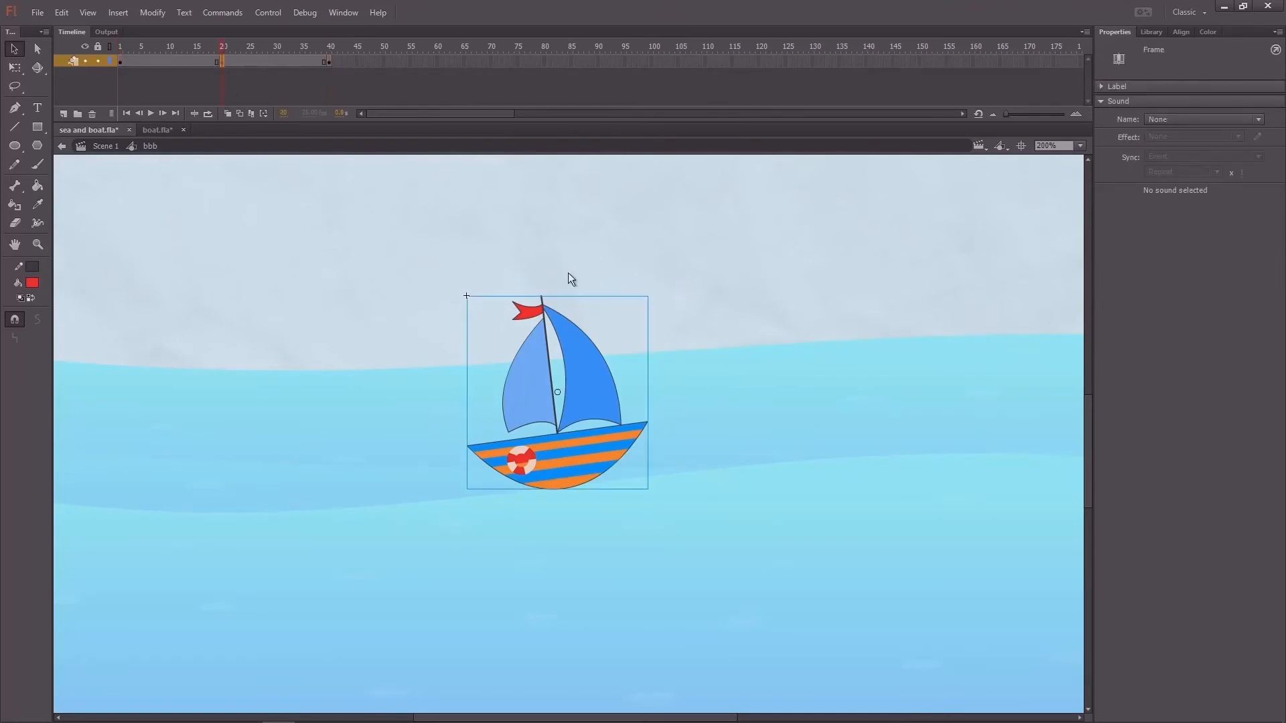
{"action": "key", "text": "shift+Up"}
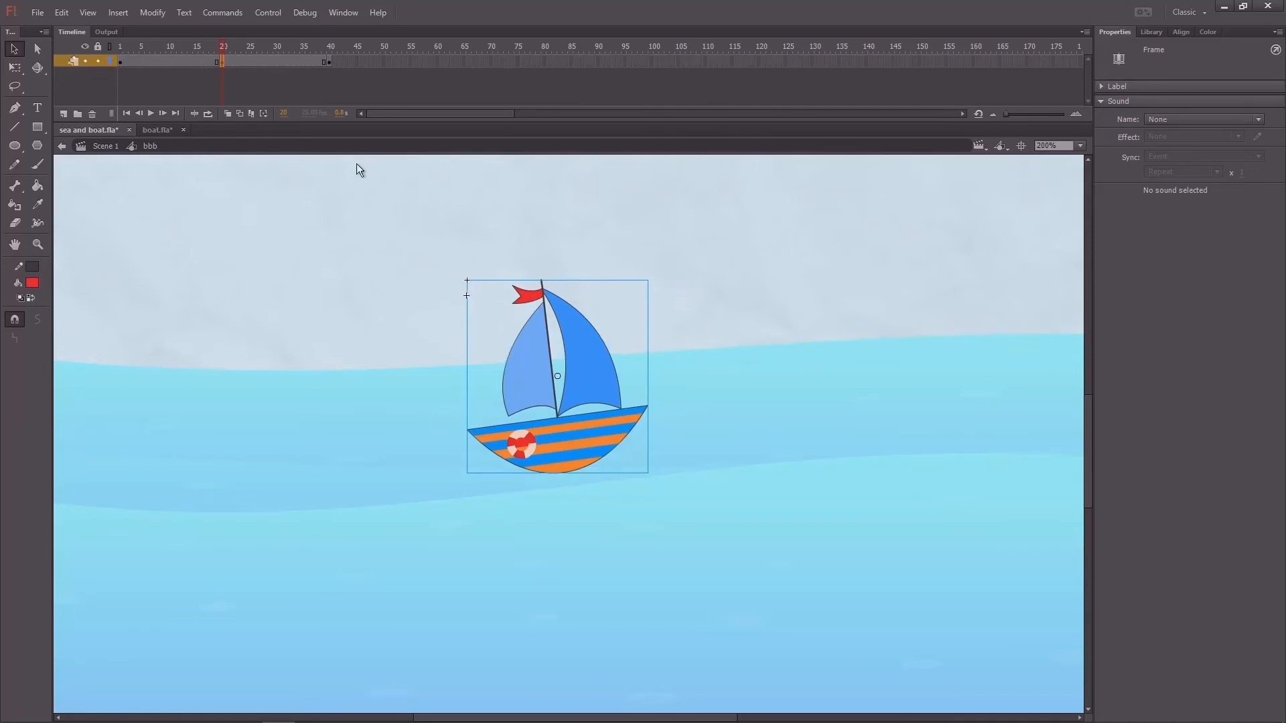
{"action": "left_click_drag", "start_coordinate": [225, 50], "coordinate": [212, 55]}
{"action": "left_click", "coordinate": [221, 61]}
{"action": "key", "text": "ctrl+="}
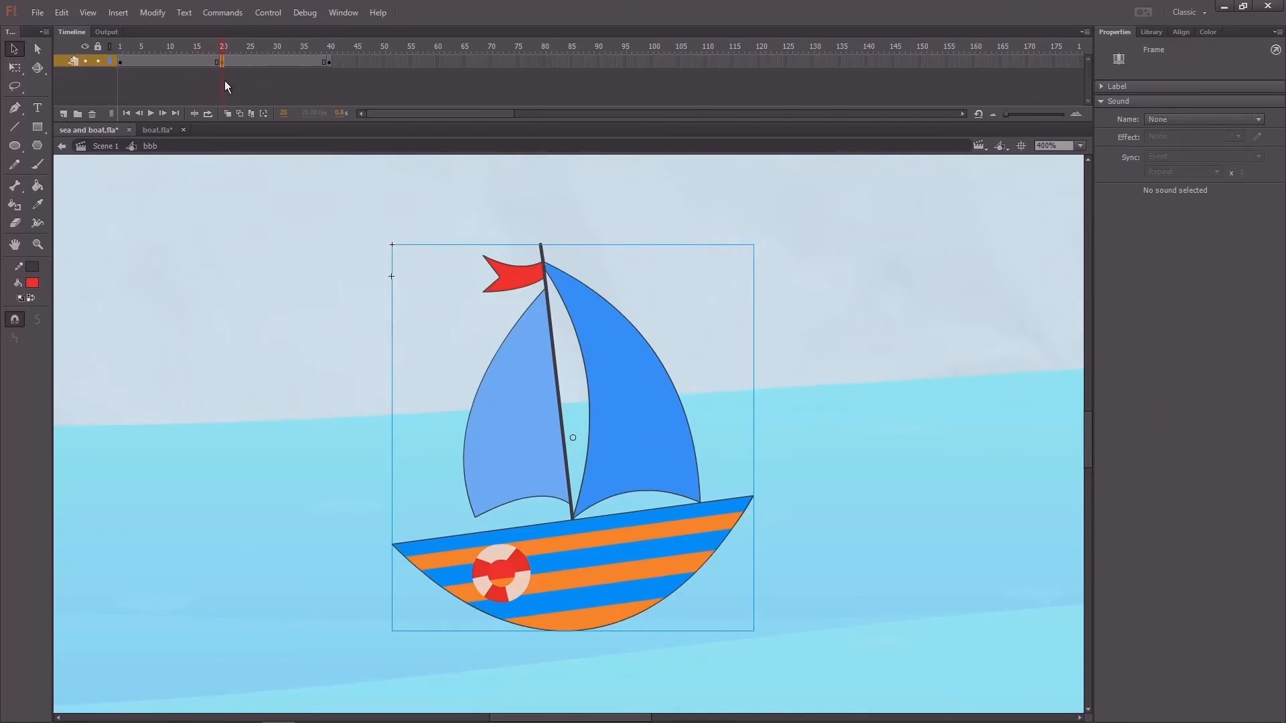
Rotate the boat slightly clockwise at the middle keyframe and scrub back to check the rocking
{"action": "left_click_drag", "start_coordinate": [226, 49], "coordinate": [227, 50]}
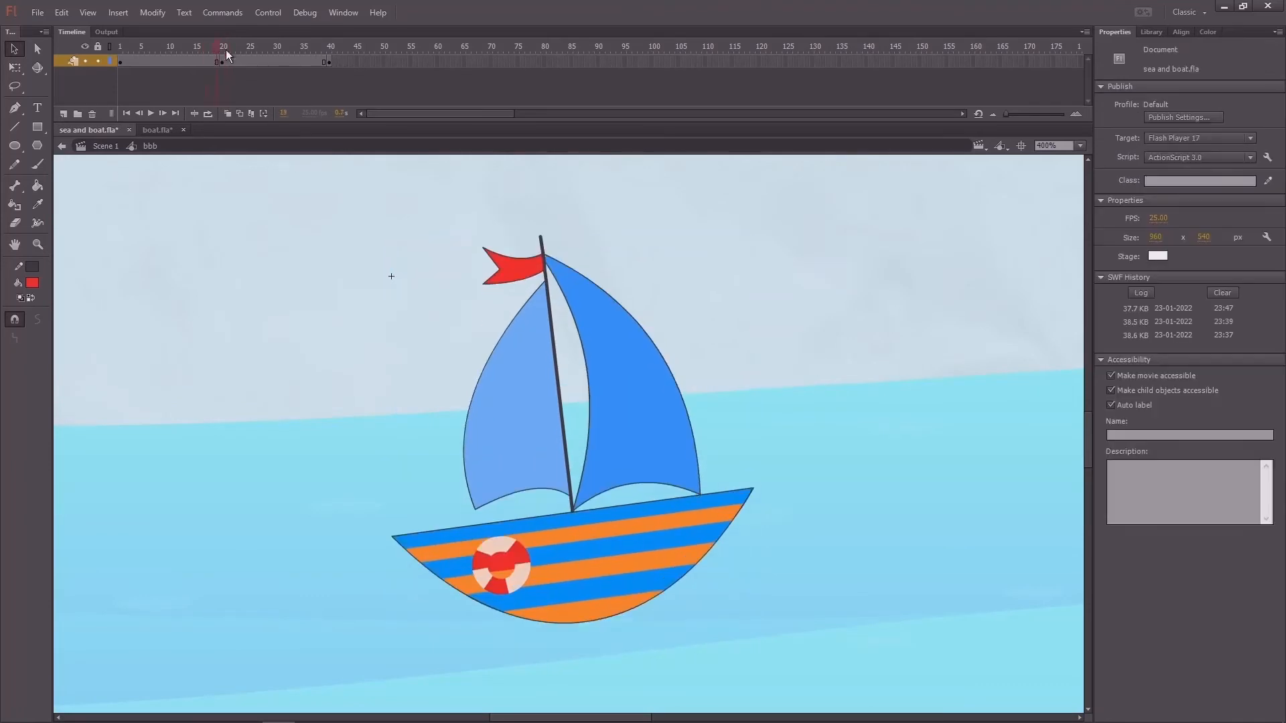
{"action": "left_click", "coordinate": [632, 379]}
{"action": "key", "text": "q"}
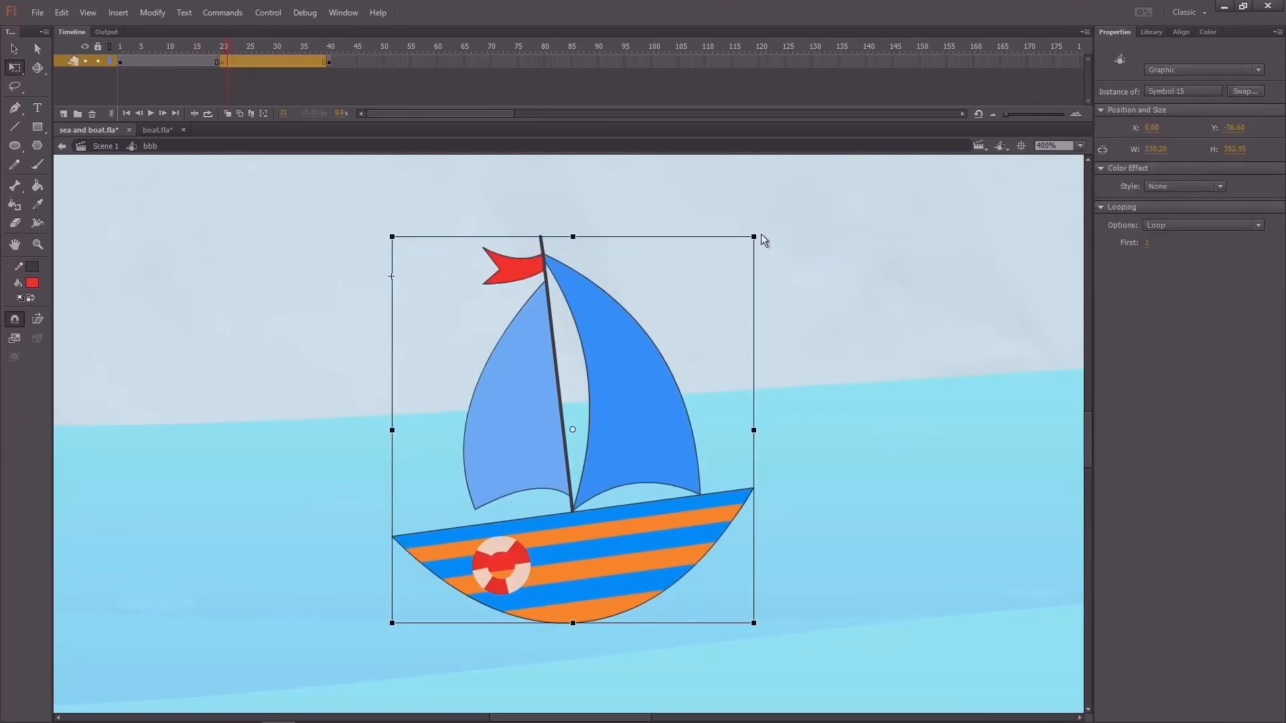
{"action": "left_click_drag", "start_coordinate": [766, 244], "coordinate": [787, 262]}
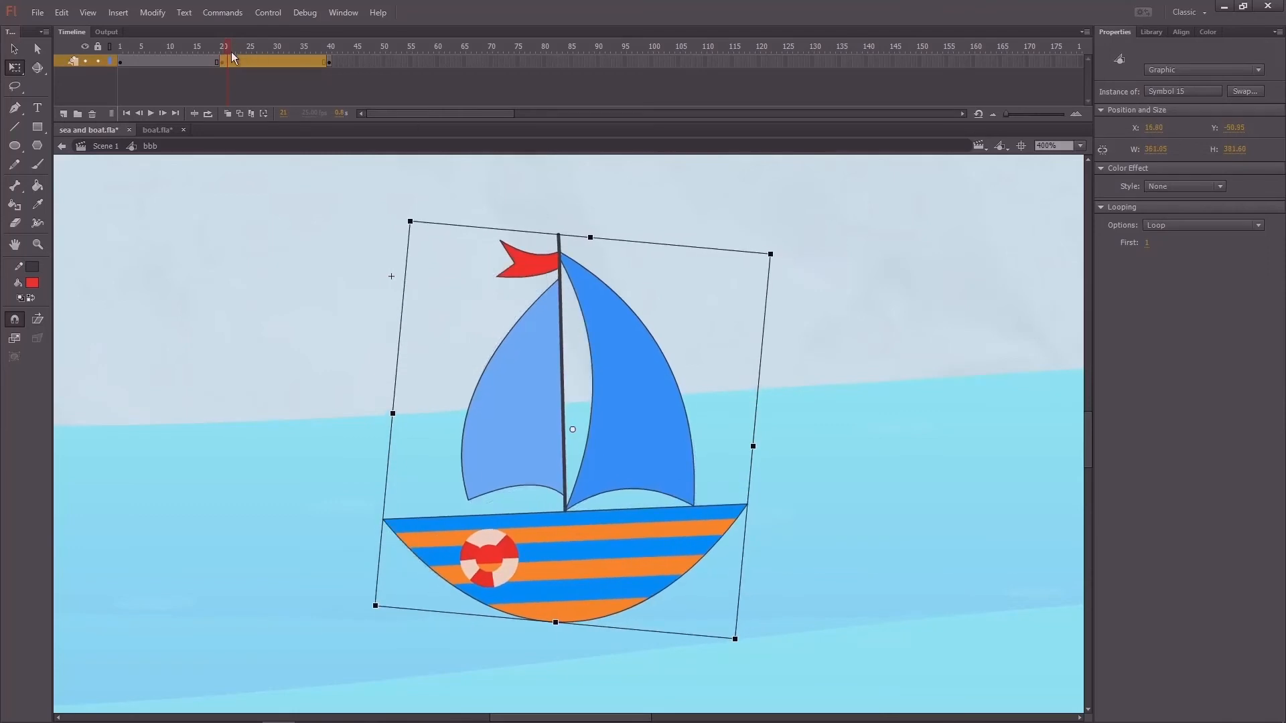
{"action": "left_click_drag", "start_coordinate": [231, 51], "coordinate": [154, 65]}
Create classic tweens across all the boat's frames and play back the bobbing motion
{"action": "left_click", "coordinate": [67, 62]}
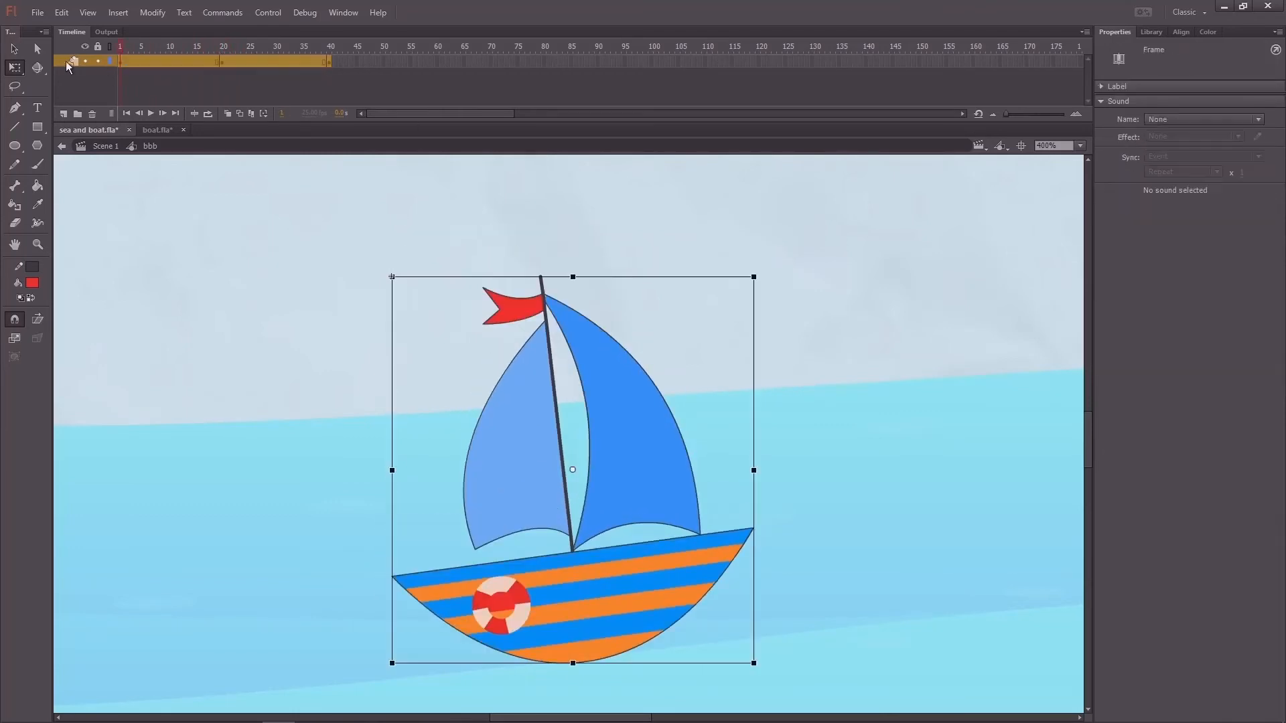
{"action": "right_click", "coordinate": [215, 62]}
{"action": "left_click", "coordinate": [268, 98]}
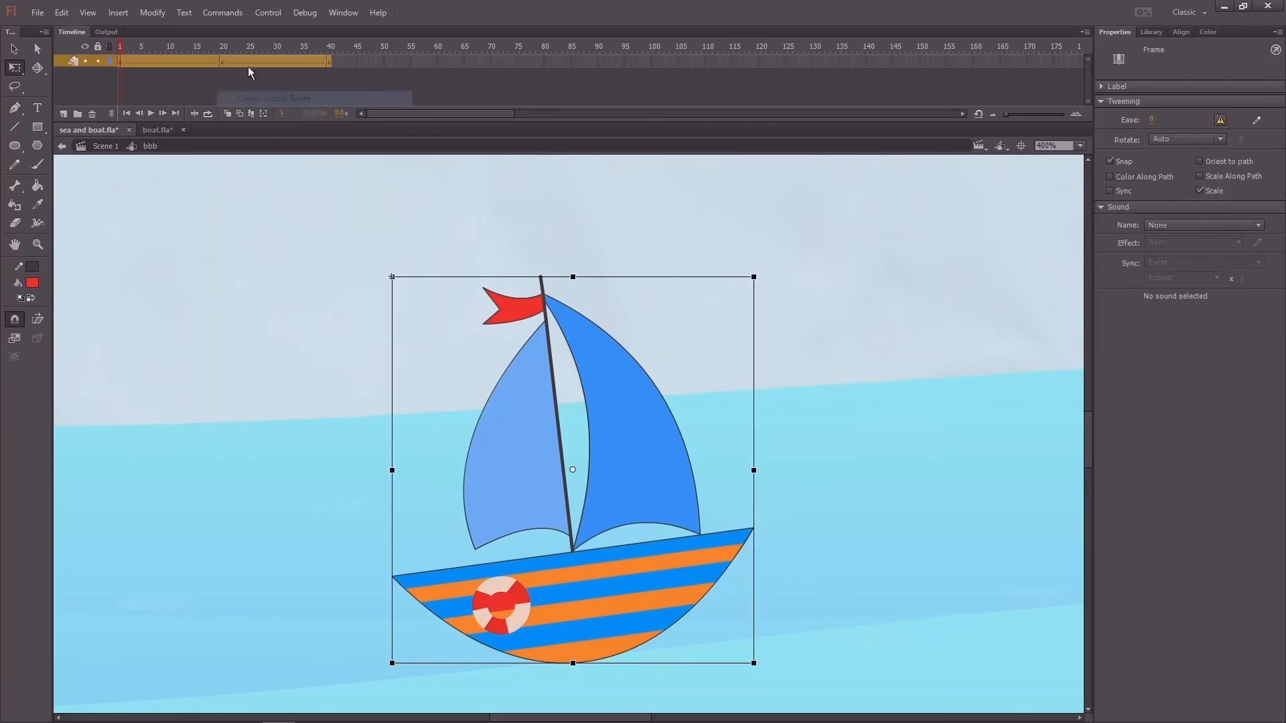
{"action": "key", "text": "Return"}
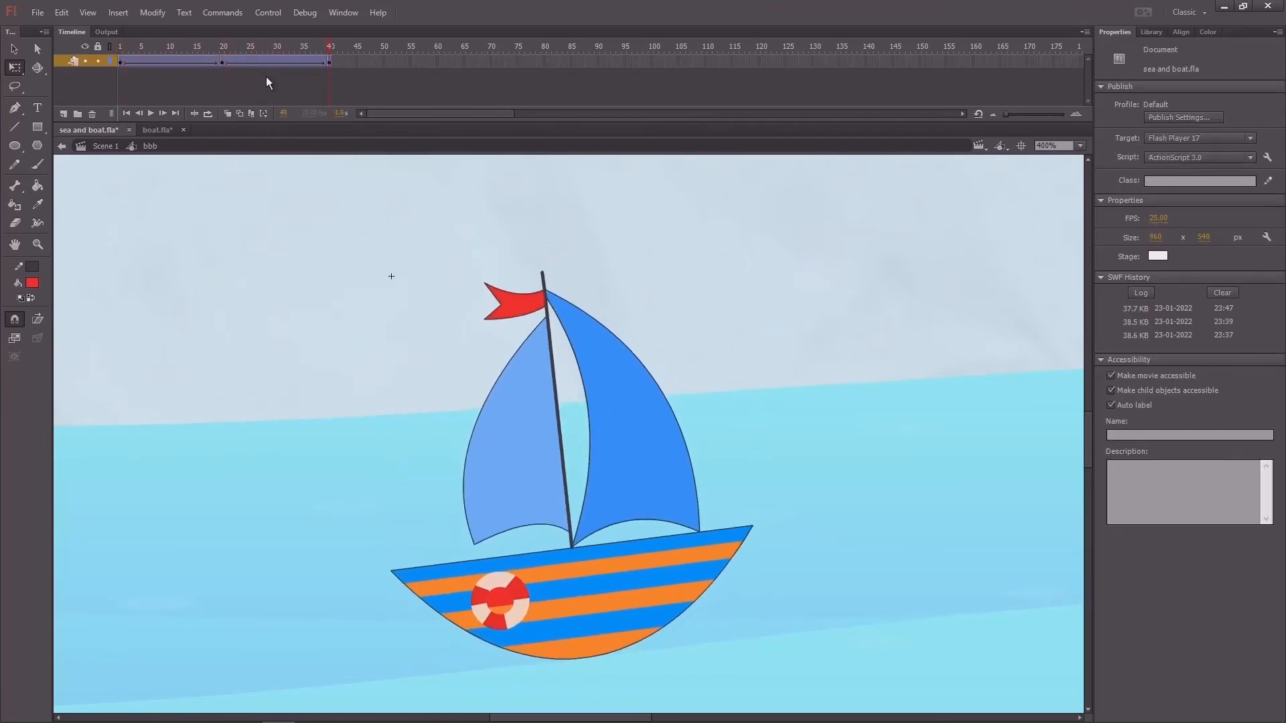
{"action": "left_click_drag", "start_coordinate": [266, 76], "coordinate": [78, 95]}
{"action": "key", "text": "Return"}
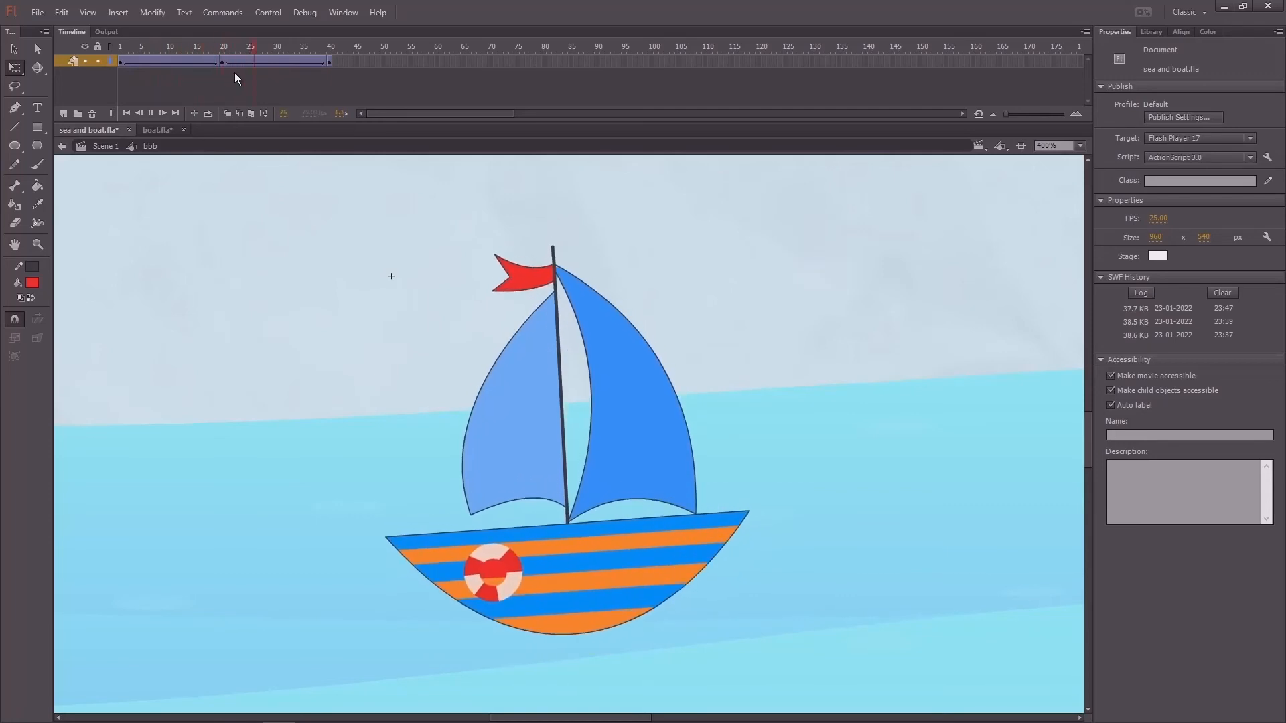
Add keyframes at frames 10 and 30 of the boat's tween
{"action": "left_click", "coordinate": [169, 63]}
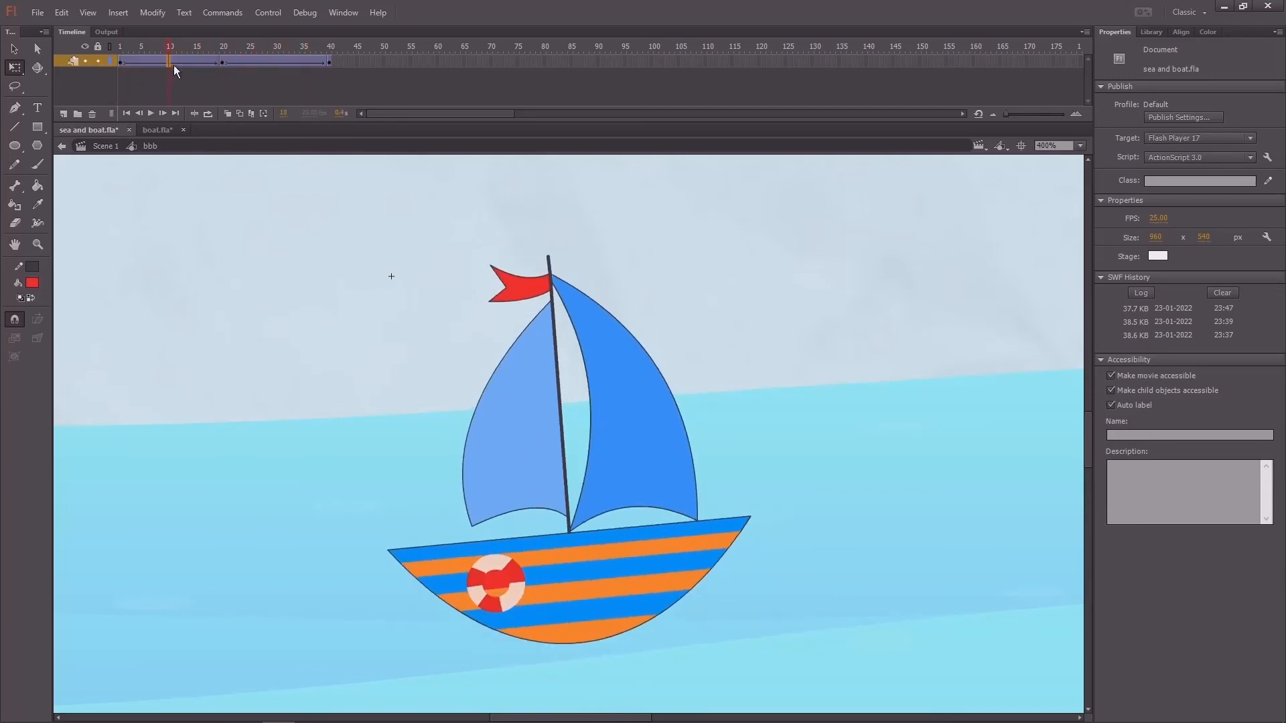
{"action": "left_click", "coordinate": [173, 66]}
{"action": "left_click", "coordinate": [276, 61]}
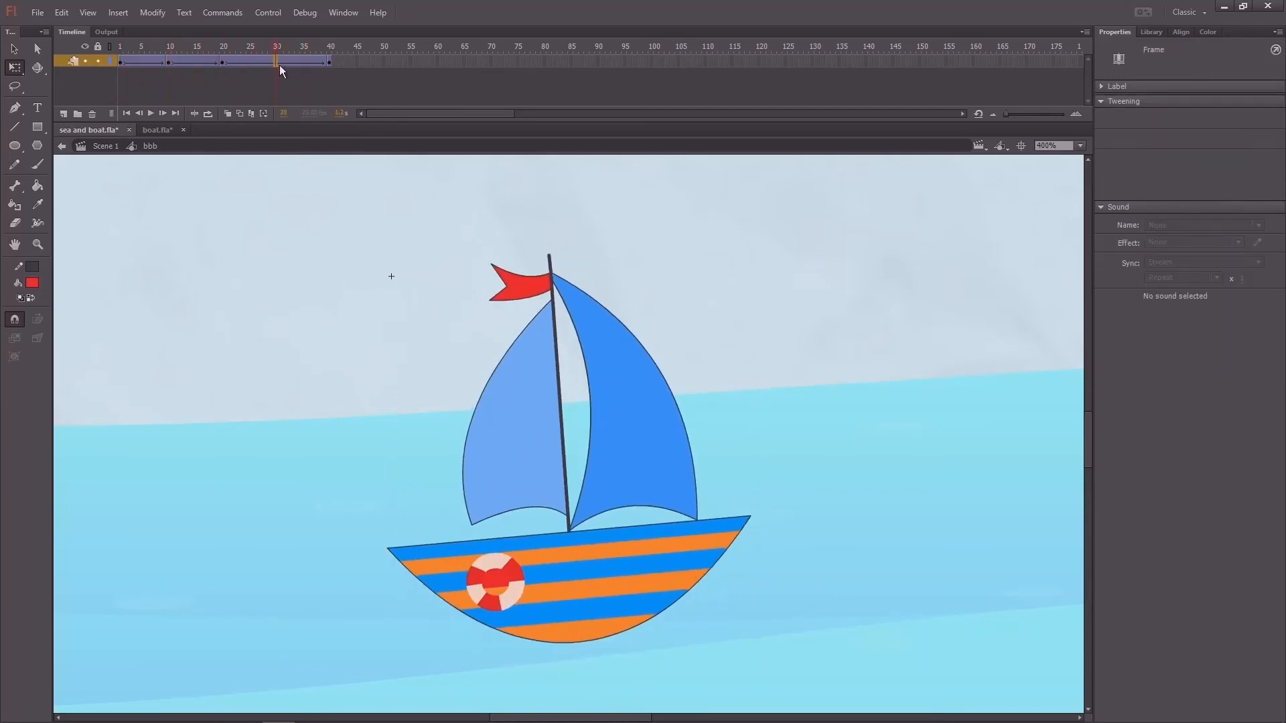
{"action": "key", "text": "F6"}
Select the boat's tween spans across the timeline and set their ease to 100 out
{"action": "left_click_drag", "start_coordinate": [267, 51], "coordinate": [324, 57]}
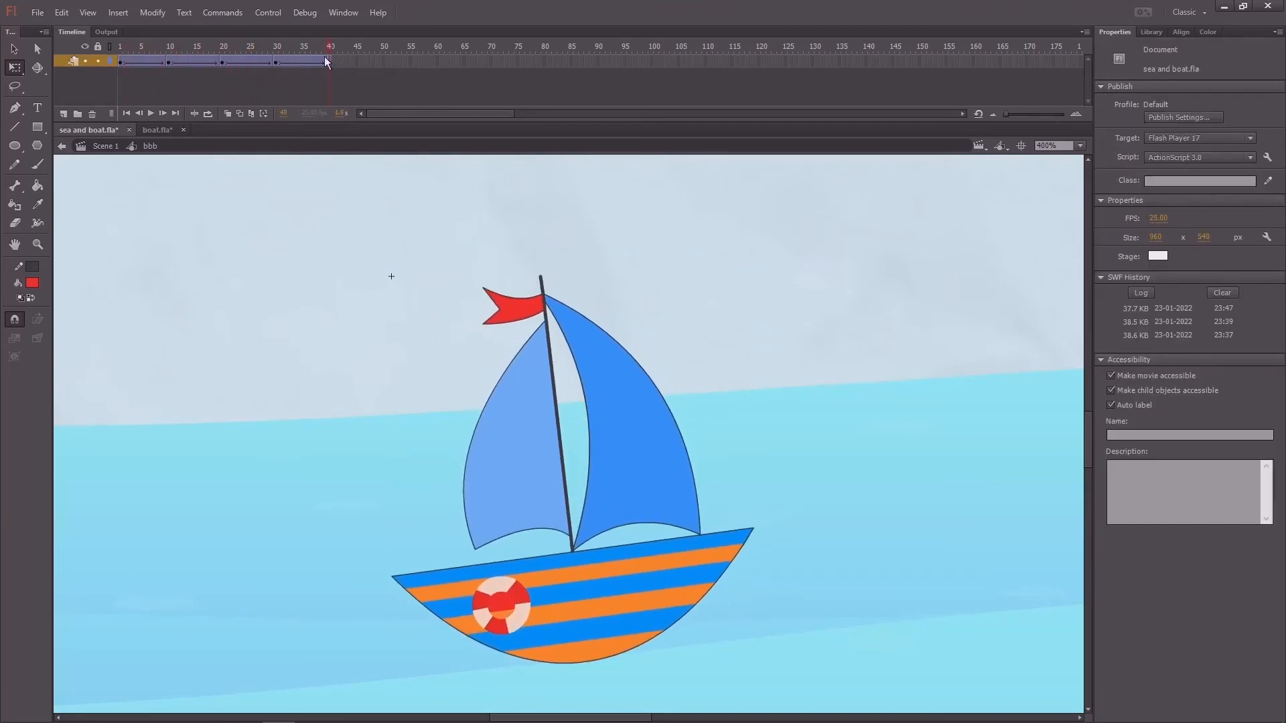
{"action": "left_click_drag", "start_coordinate": [151, 63], "coordinate": [322, 67]}
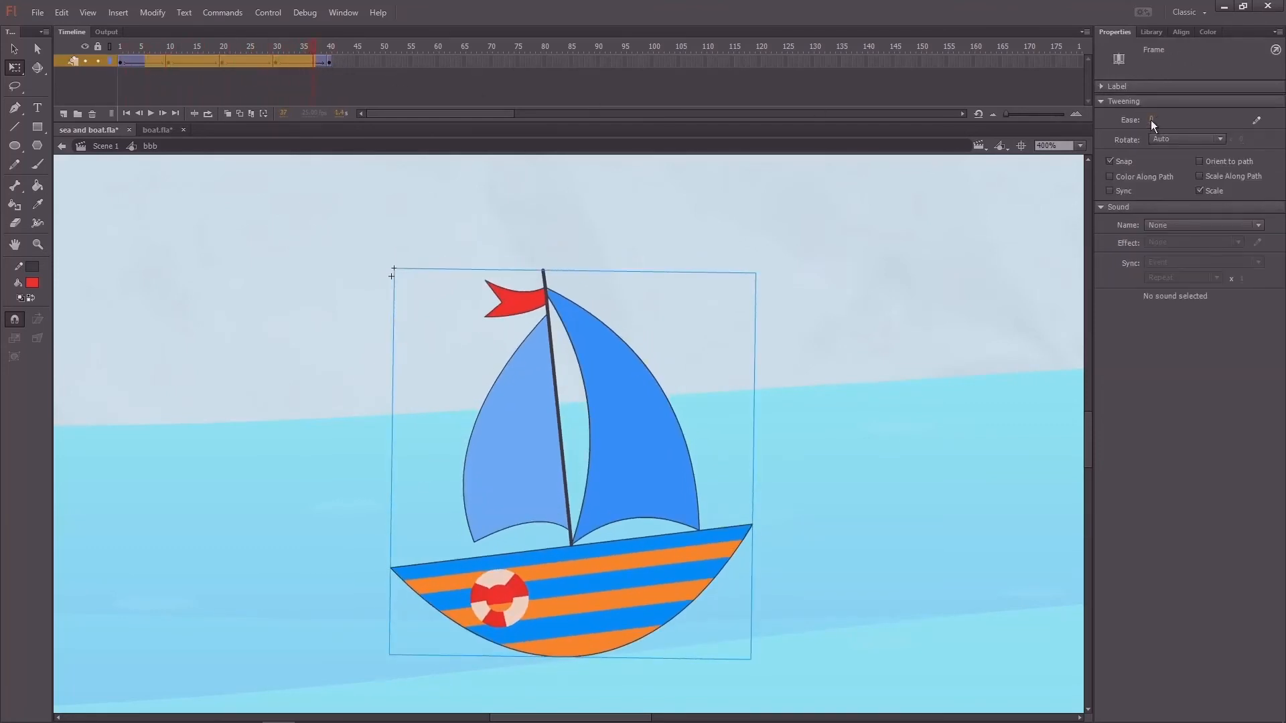
{"action": "left_click_drag", "start_coordinate": [1151, 119], "coordinate": [1179, 40]}
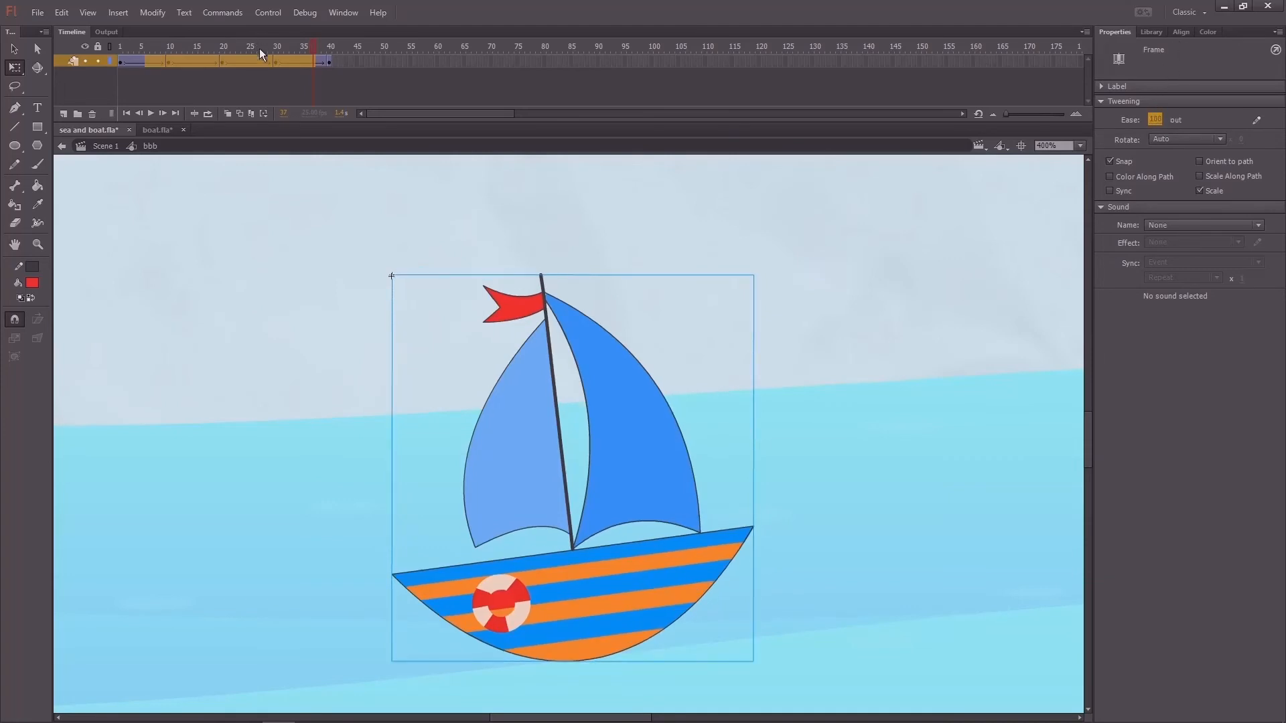
Set the ease of the boat's tweens starting at frames 1 and 20 to -100 in, and play back the motion
{"action": "left_click_drag", "start_coordinate": [259, 48], "coordinate": [102, 74]}
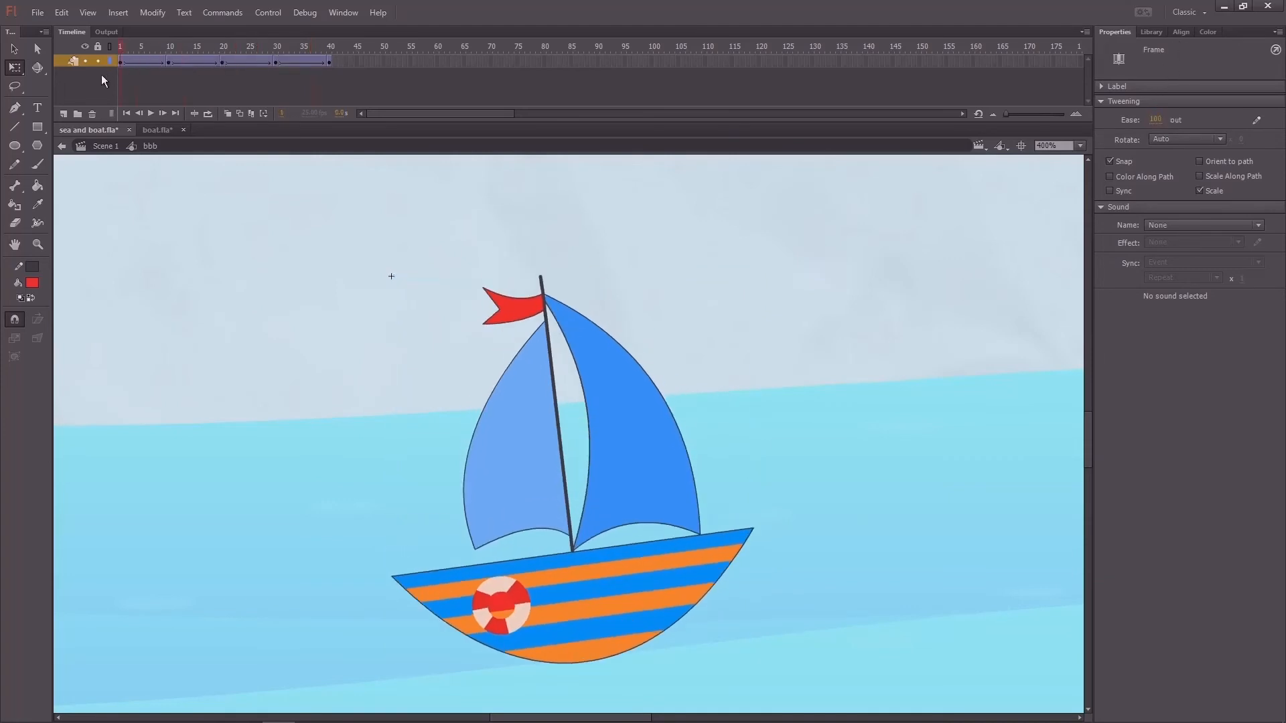
{"action": "left_click", "coordinate": [151, 63]}
{"action": "left_click_drag", "start_coordinate": [1158, 119], "coordinate": [1159, 318]}
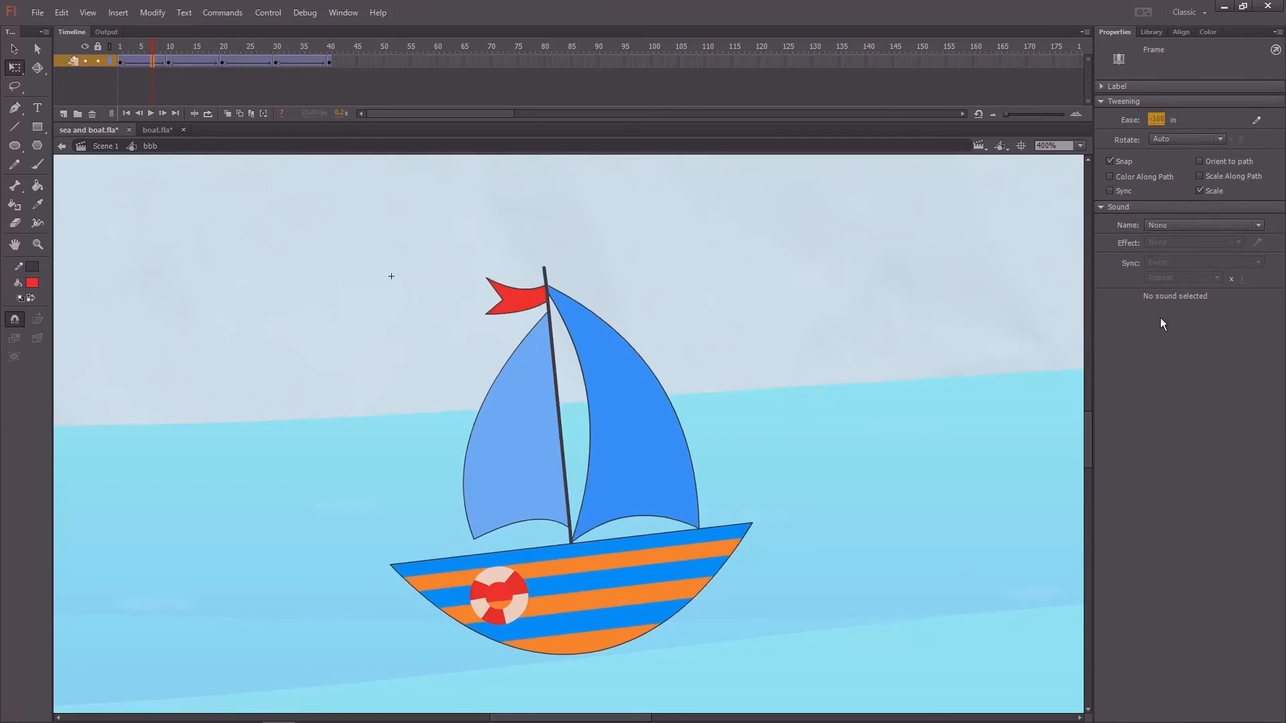
{"action": "left_click", "coordinate": [252, 60]}
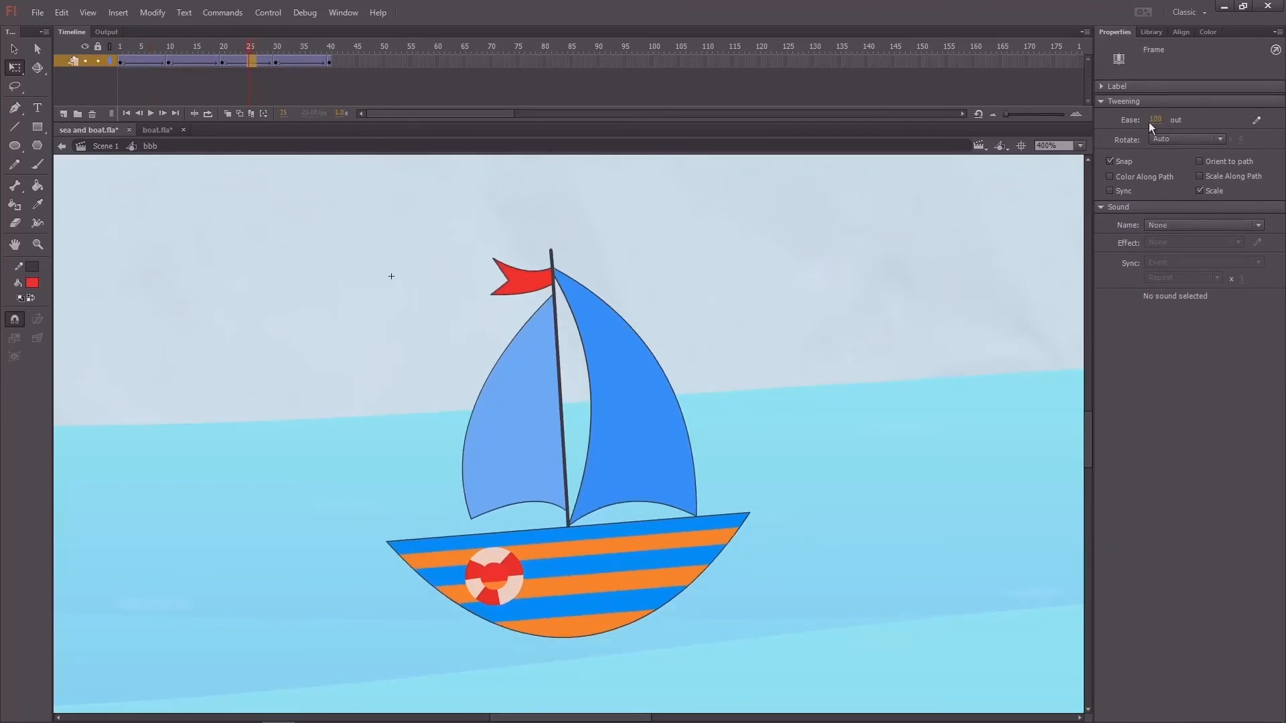
{"action": "left_click_drag", "start_coordinate": [1156, 119], "coordinate": [1167, 419]}
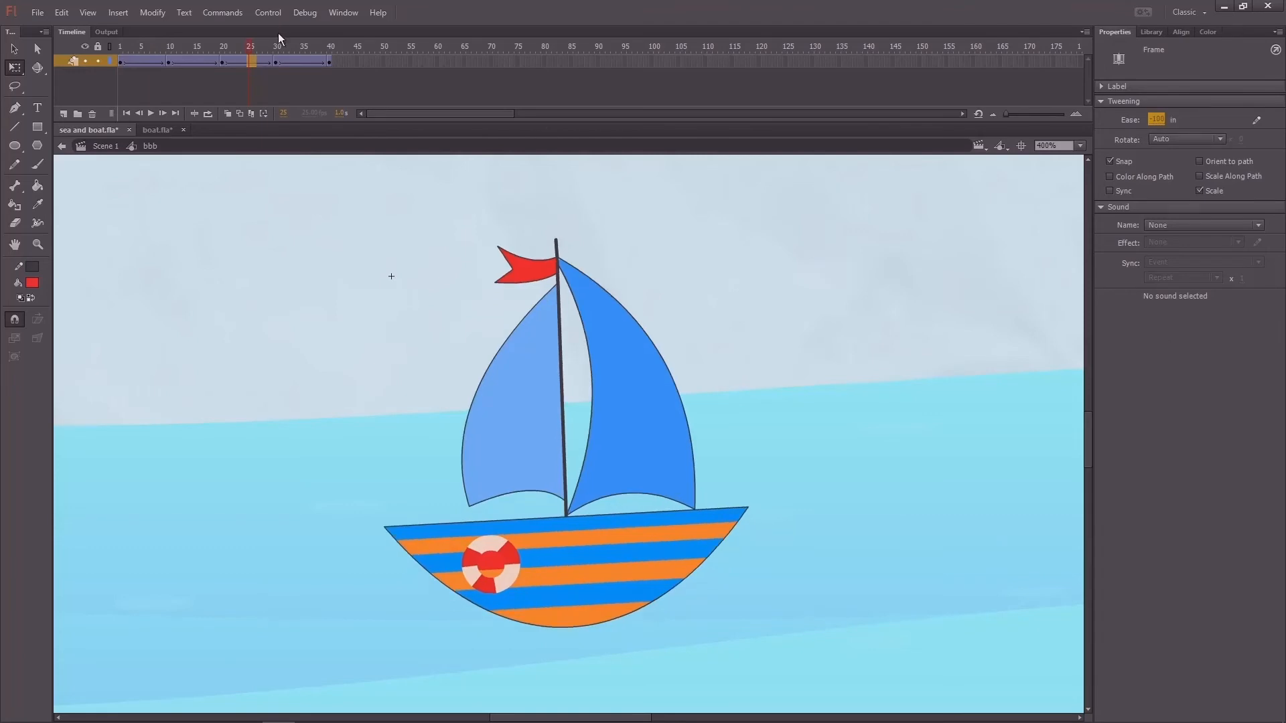
{"action": "key", "text": "Return"}
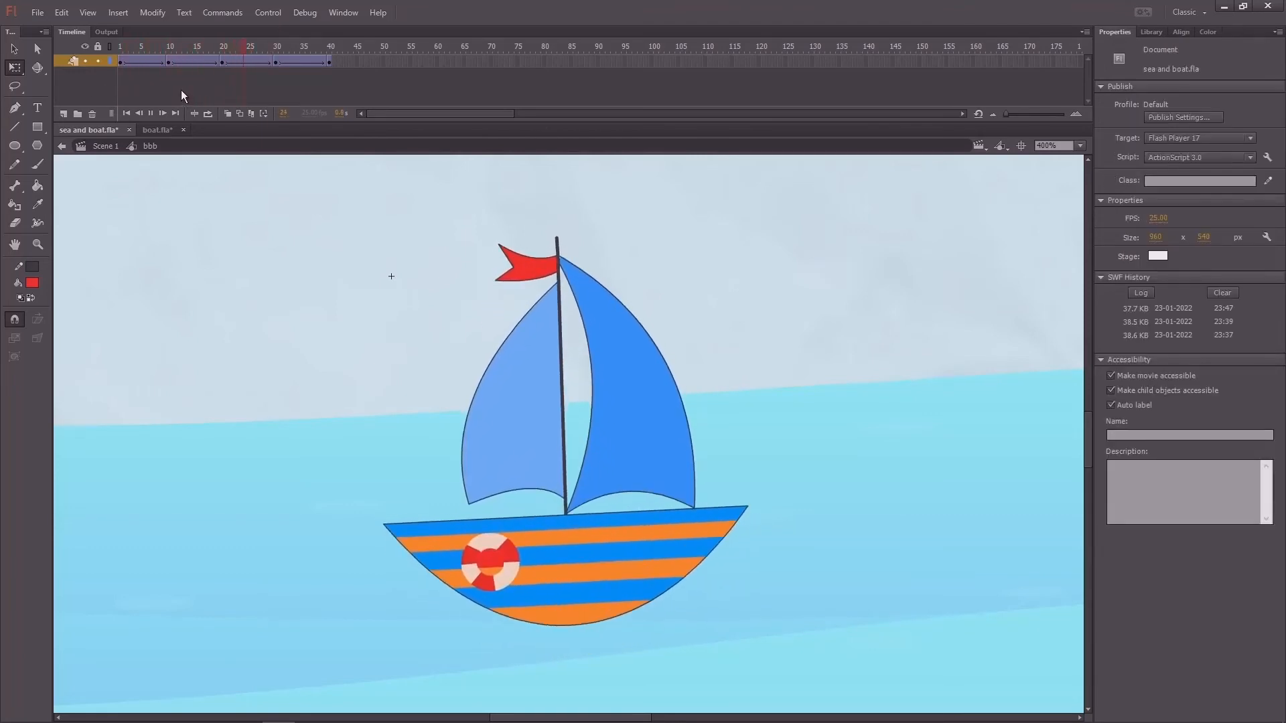
{"action": "key", "text": "Return"}
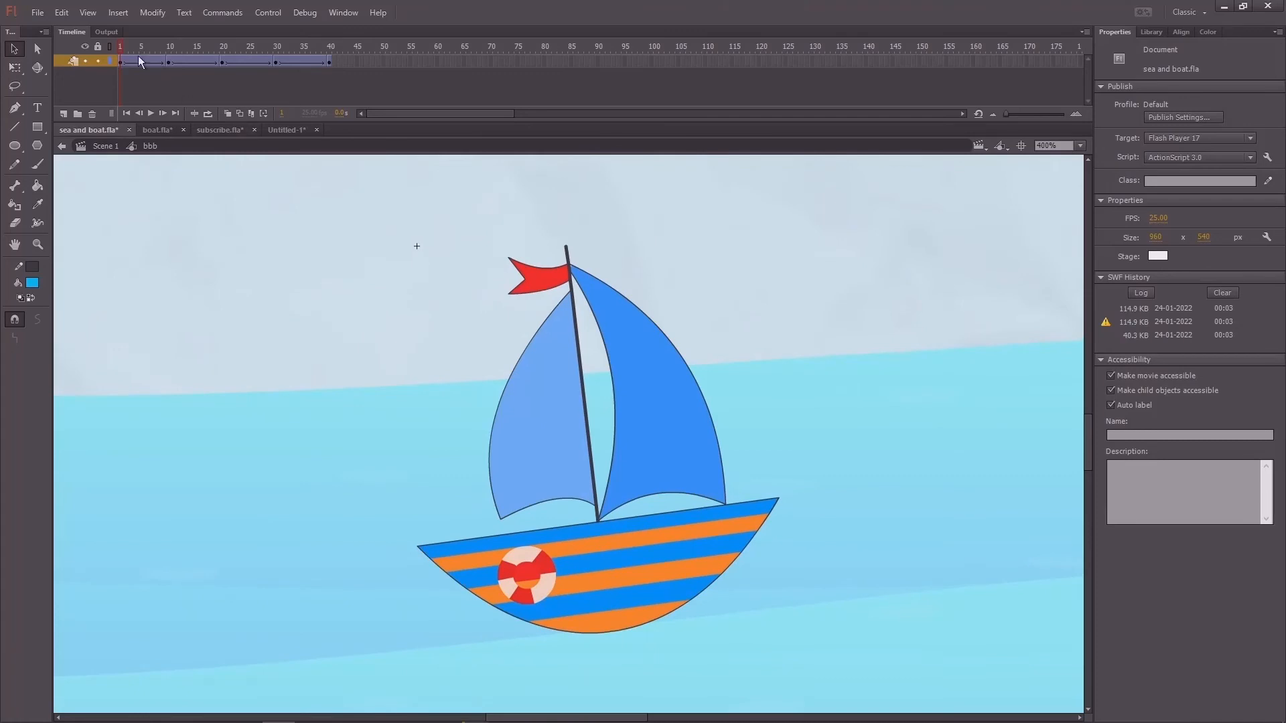
{"action": "left_click_drag", "start_coordinate": [126, 50], "coordinate": [359, 79]}
On a new layer above the boat, draw a strokeless blue rectangle about 358 by 394 px over it and show the layer as outlines
{"action": "left_click", "coordinate": [63, 114]}
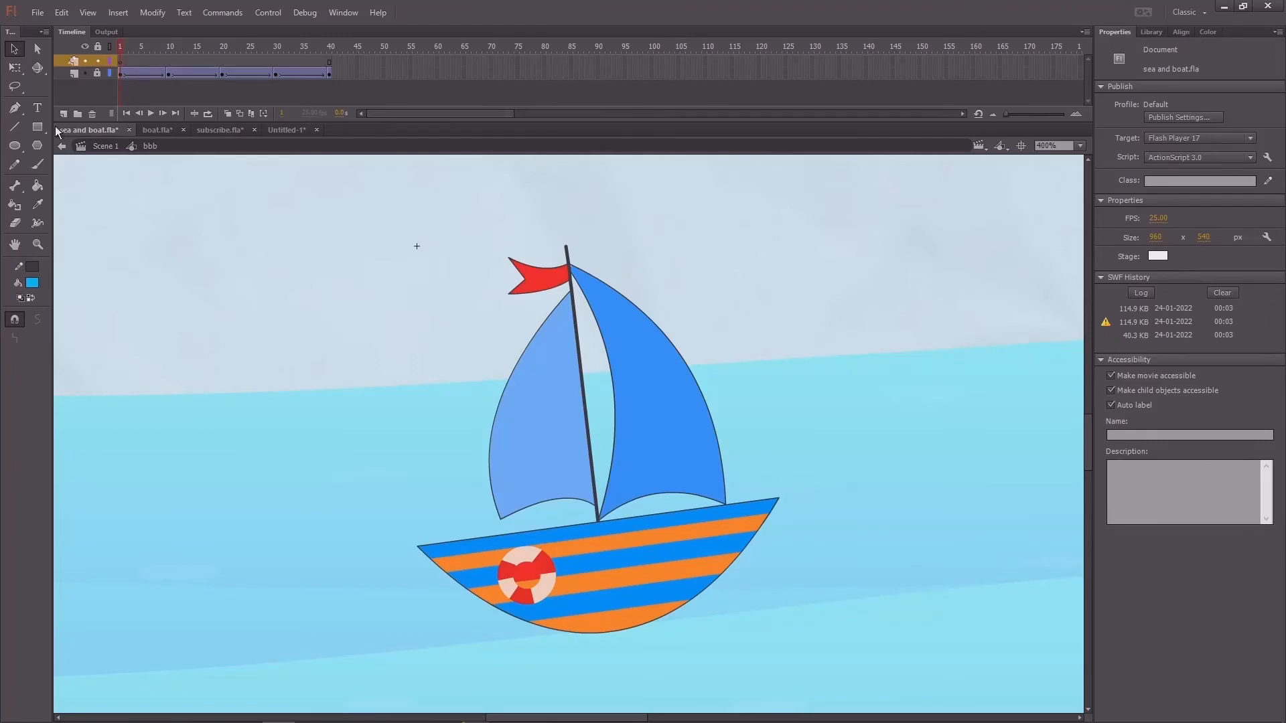
{"action": "left_click", "coordinate": [37, 127]}
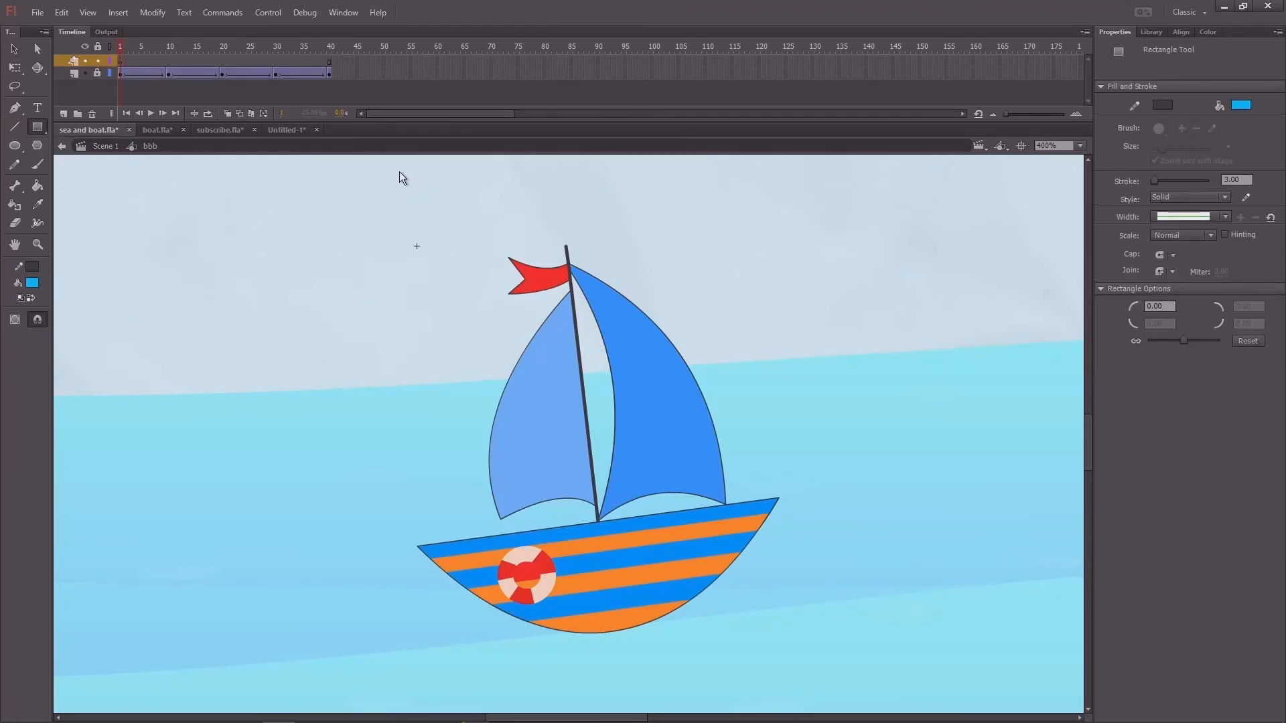
{"action": "left_click_drag", "start_coordinate": [393, 175], "coordinate": [785, 611]}
{"action": "key", "text": "v"}
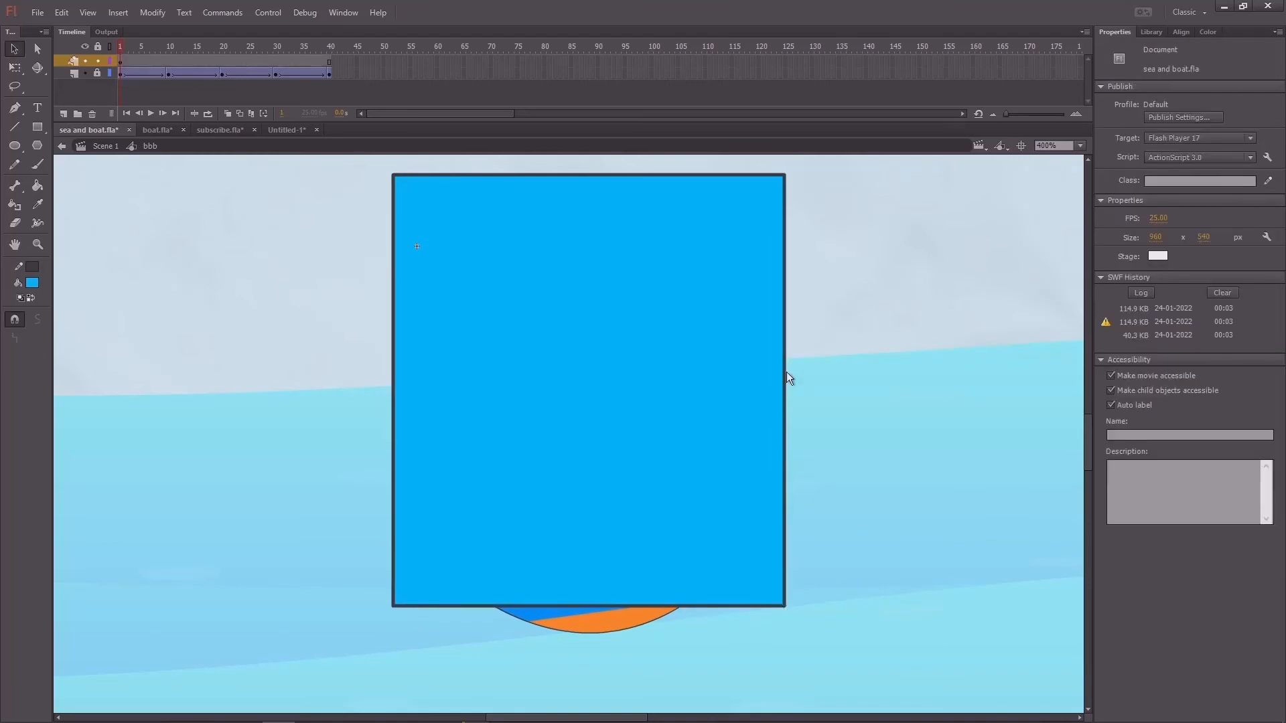
{"action": "double_click", "coordinate": [786, 378]}
{"action": "key", "text": "Delete"}
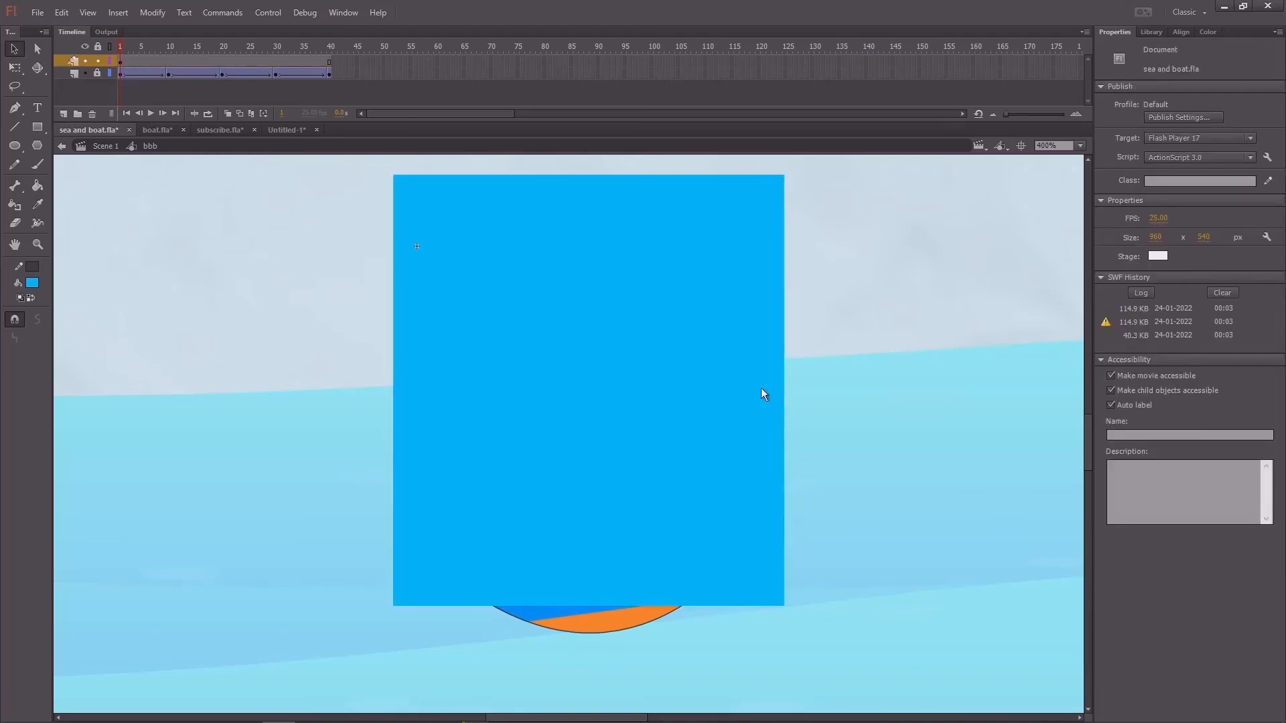
{"action": "left_click", "coordinate": [744, 396]}
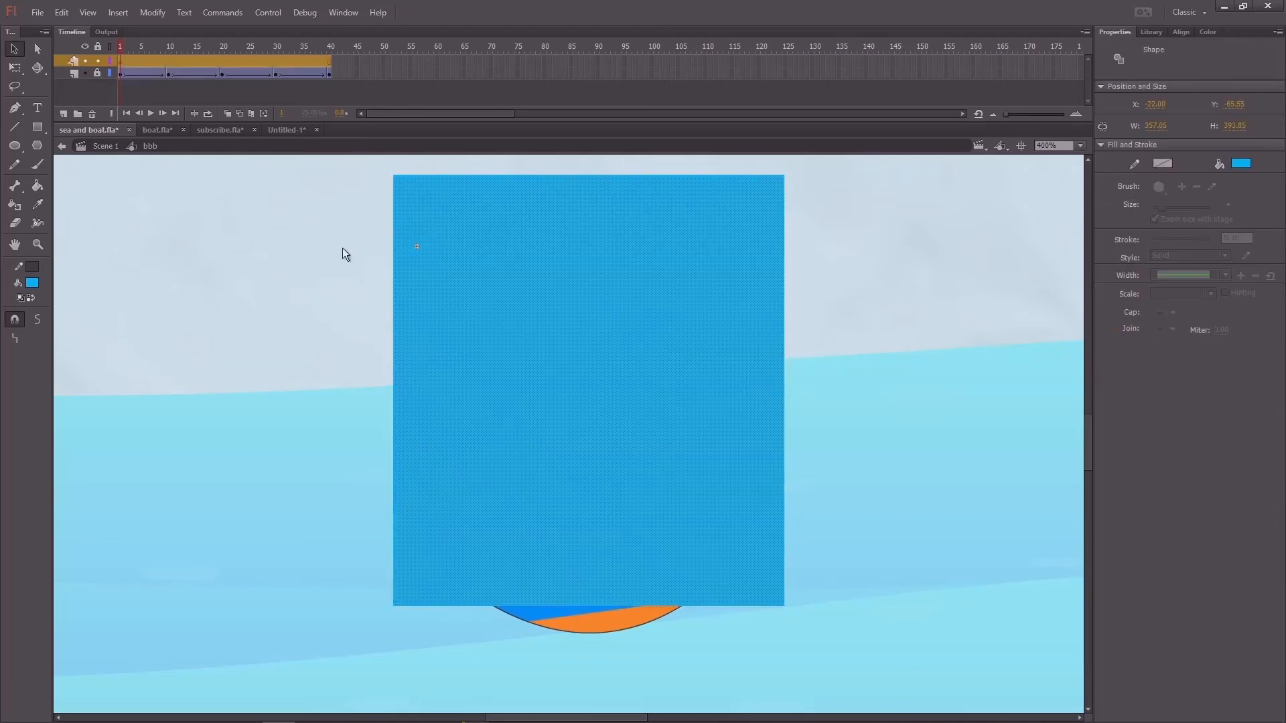
{"action": "left_click", "coordinate": [110, 61]}
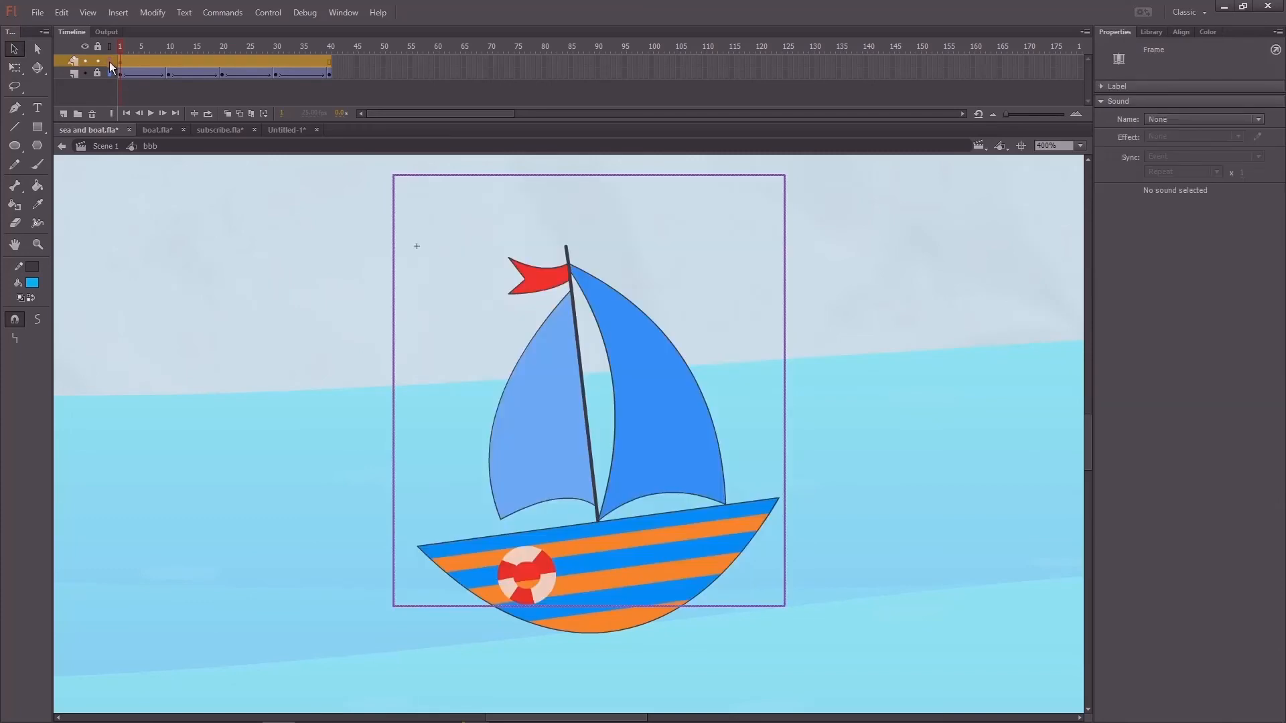
Play back the boat's motion against the rectangle and add keyframes at frames 40 and 20 of the rectangle layer
{"action": "key", "text": "Return"}
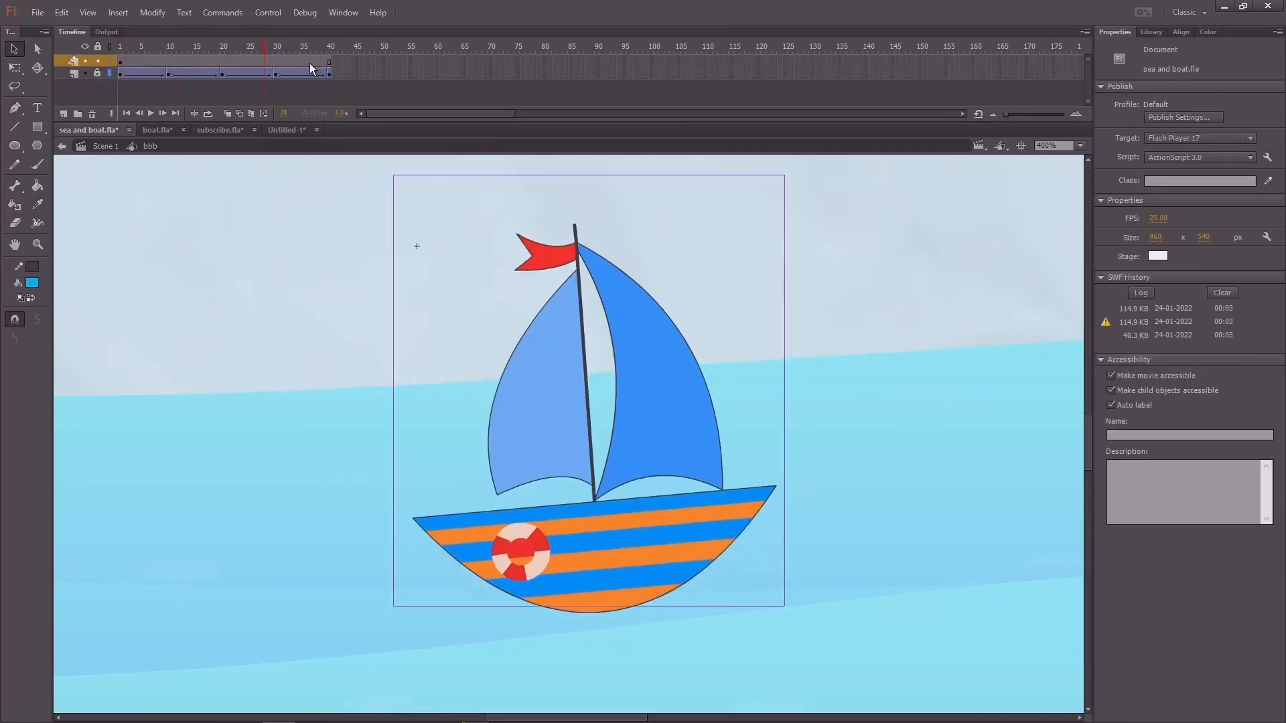
{"action": "left_click_drag", "start_coordinate": [111, 65], "coordinate": [119, 67]}
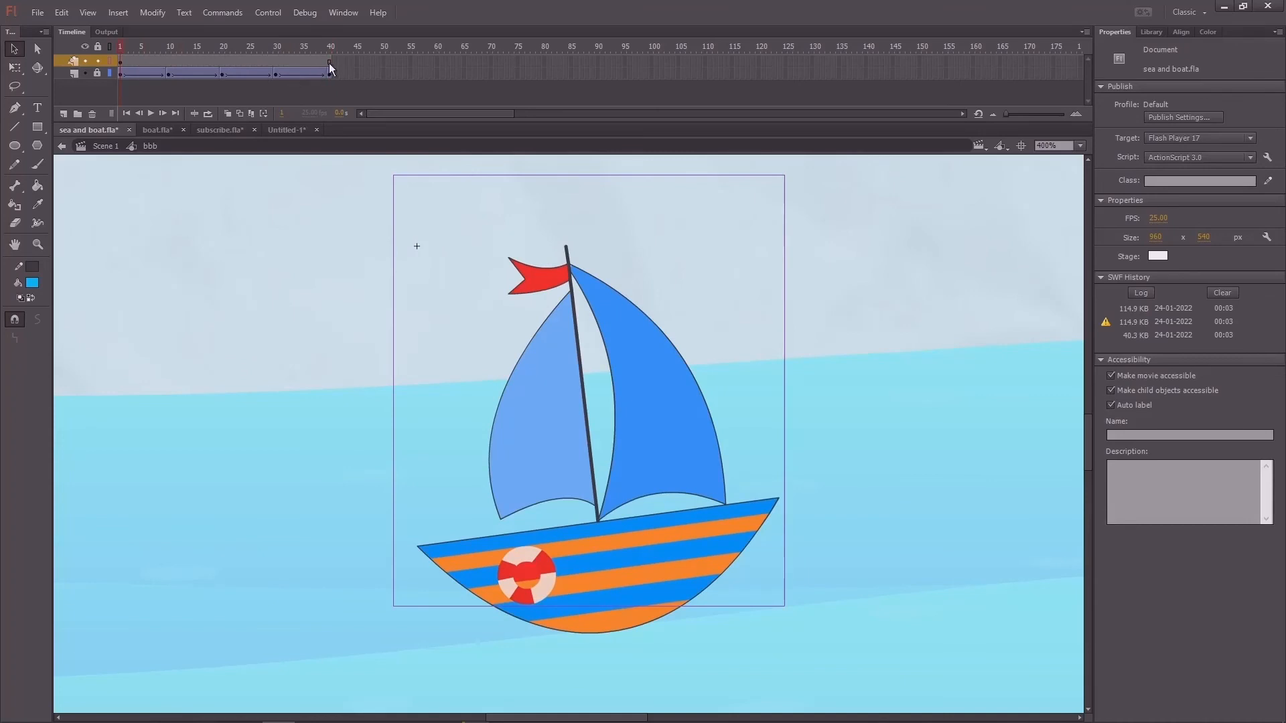
{"action": "left_click", "coordinate": [329, 63]}
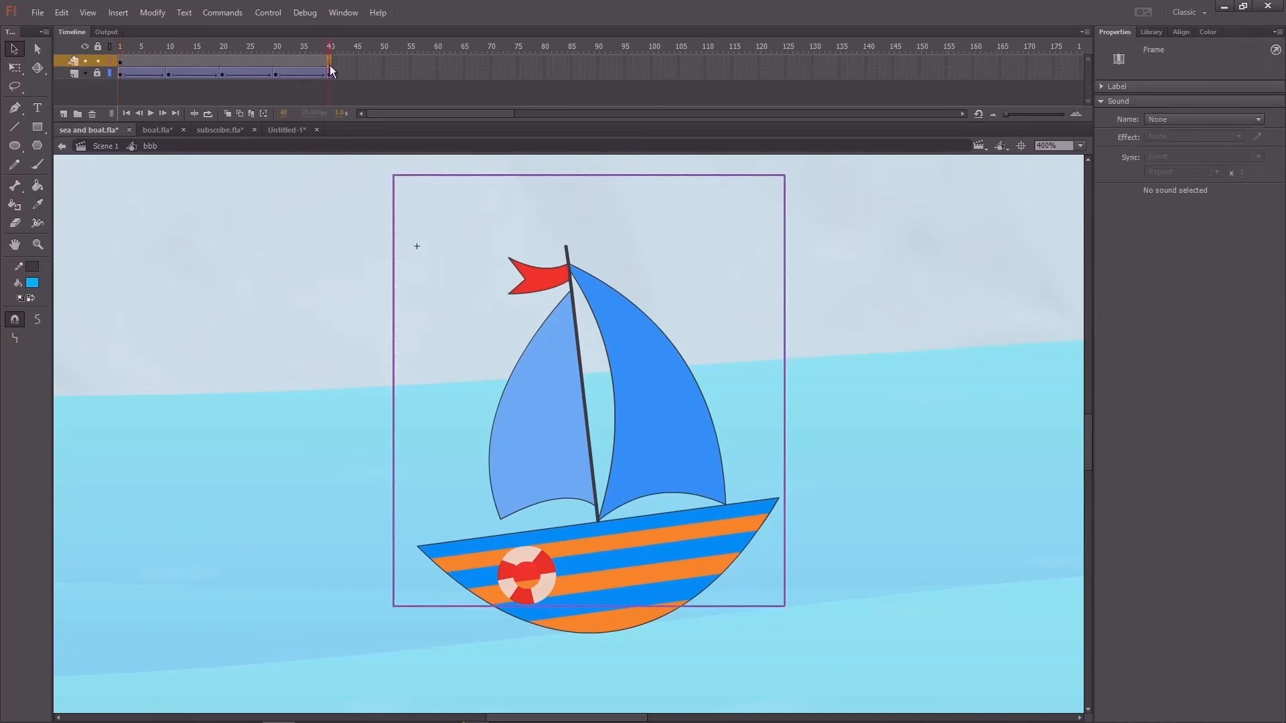
{"action": "left_click", "coordinate": [222, 62]}
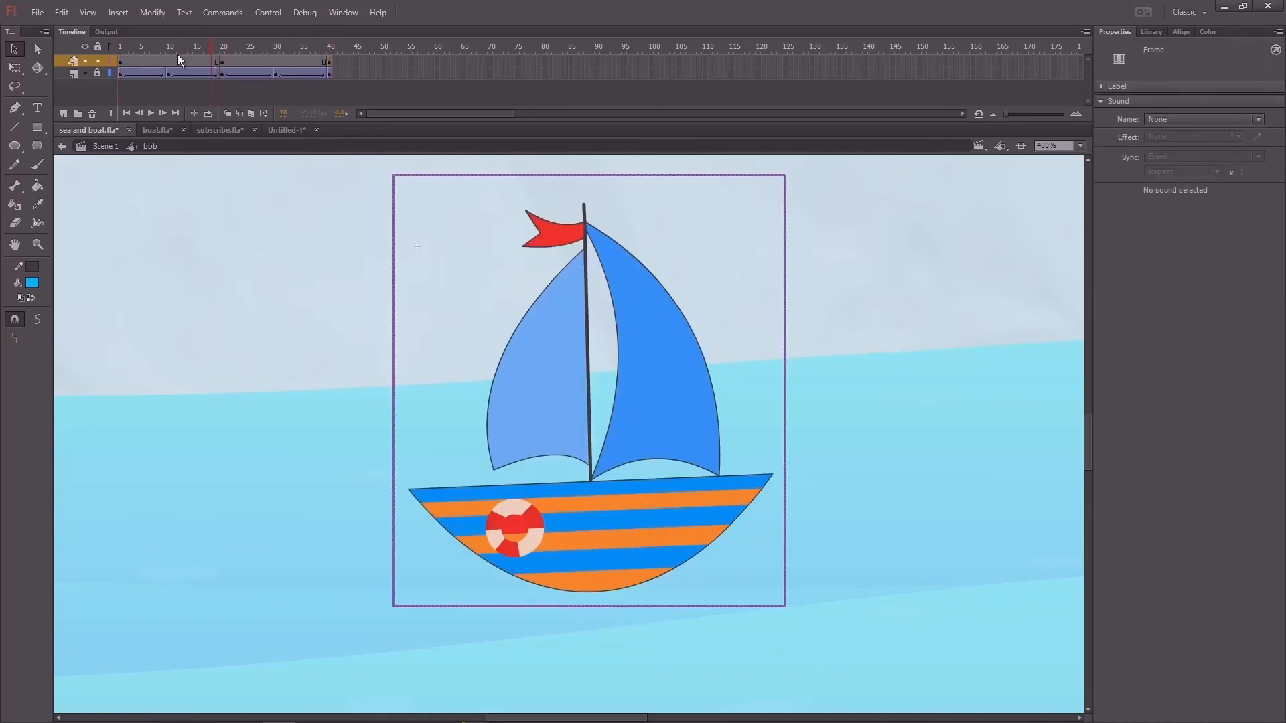
Move the rectangle up at frame 20 to follow the boat's rise, and compare its position at frames 1, 20 and 40
{"action": "left_click_drag", "start_coordinate": [178, 55], "coordinate": [219, 51]}
{"action": "left_click", "coordinate": [223, 47]}
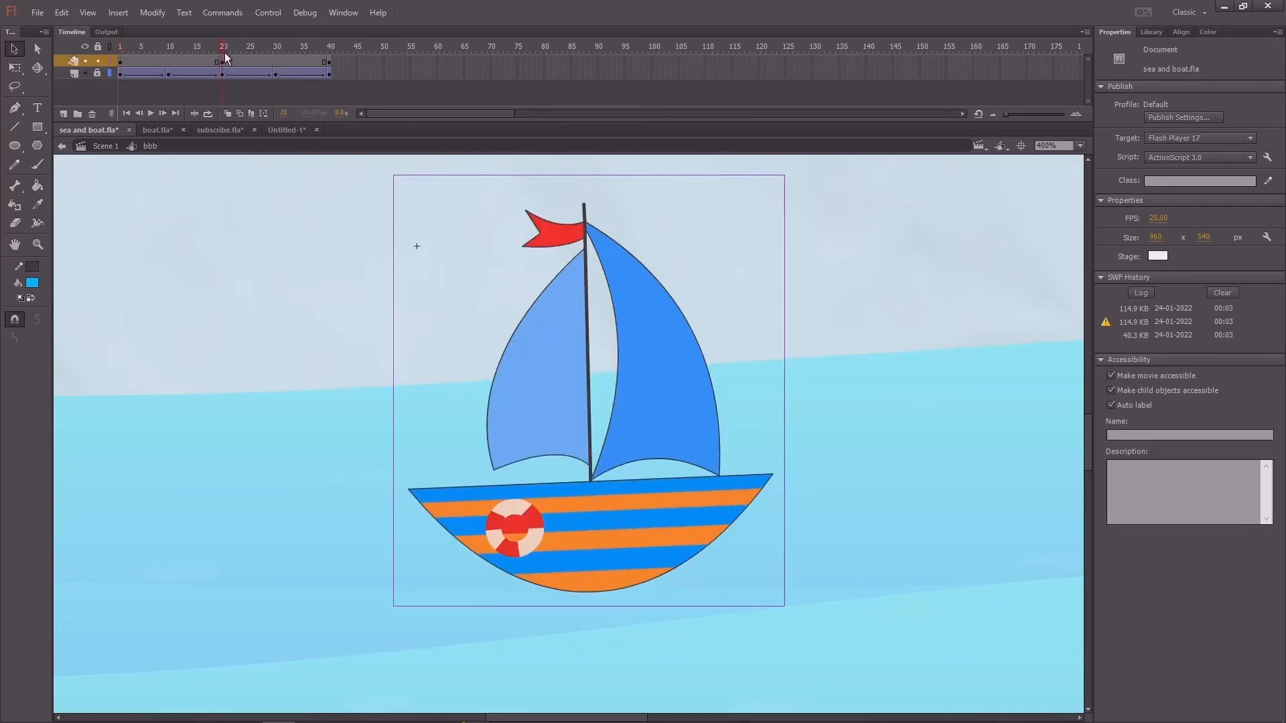
{"action": "left_click", "coordinate": [223, 62]}
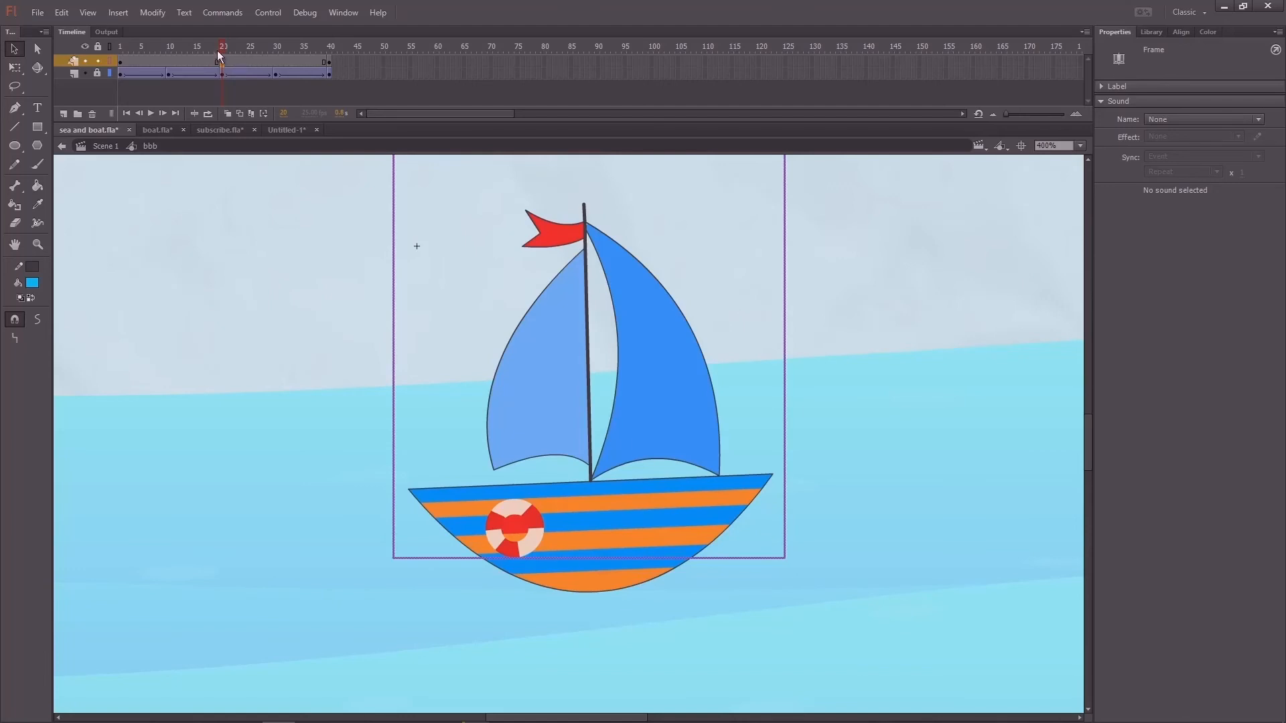
{"action": "key", "text": "ctrl+minus"}
{"action": "left_click", "coordinate": [119, 52]}
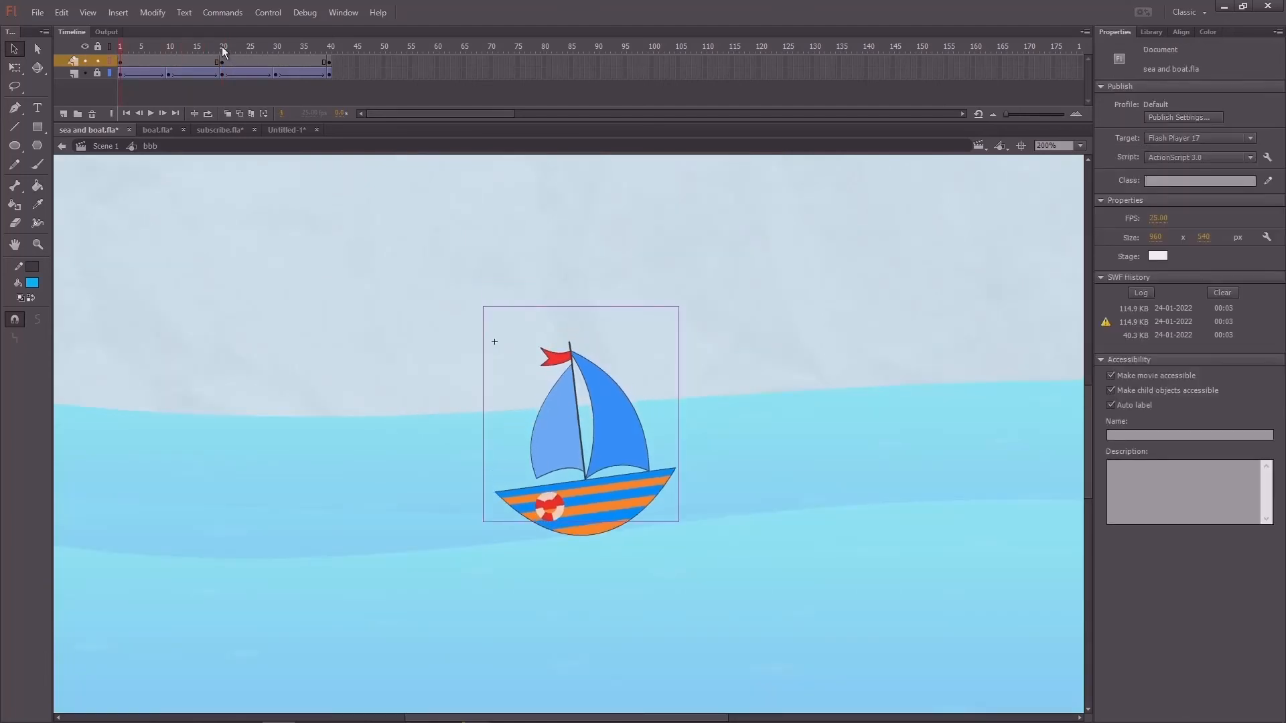
{"action": "left_click", "coordinate": [222, 46]}
{"action": "left_click", "coordinate": [327, 49]}
{"action": "left_click", "coordinate": [223, 62]}
{"action": "key", "text": "ctrl+equal"}
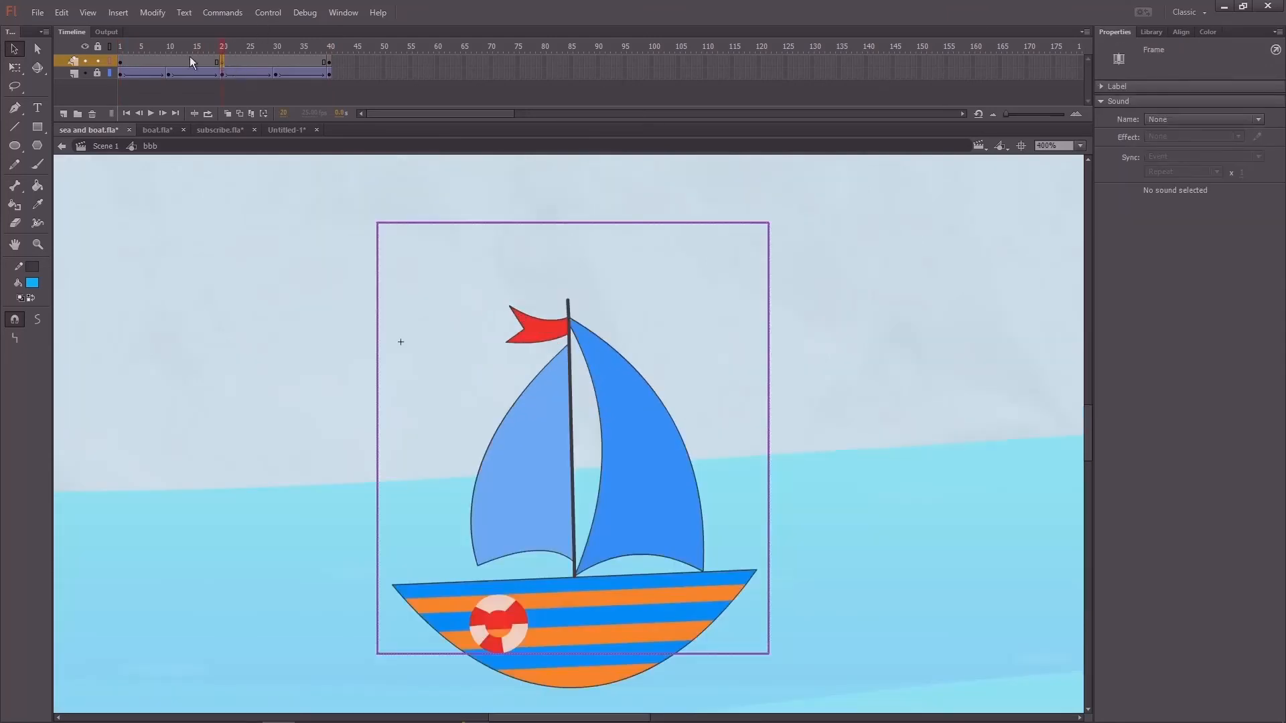
Bend the rectangle's bottom edge slightly downward at frame 1 to turn it into a curve
{"action": "left_click", "coordinate": [122, 62]}
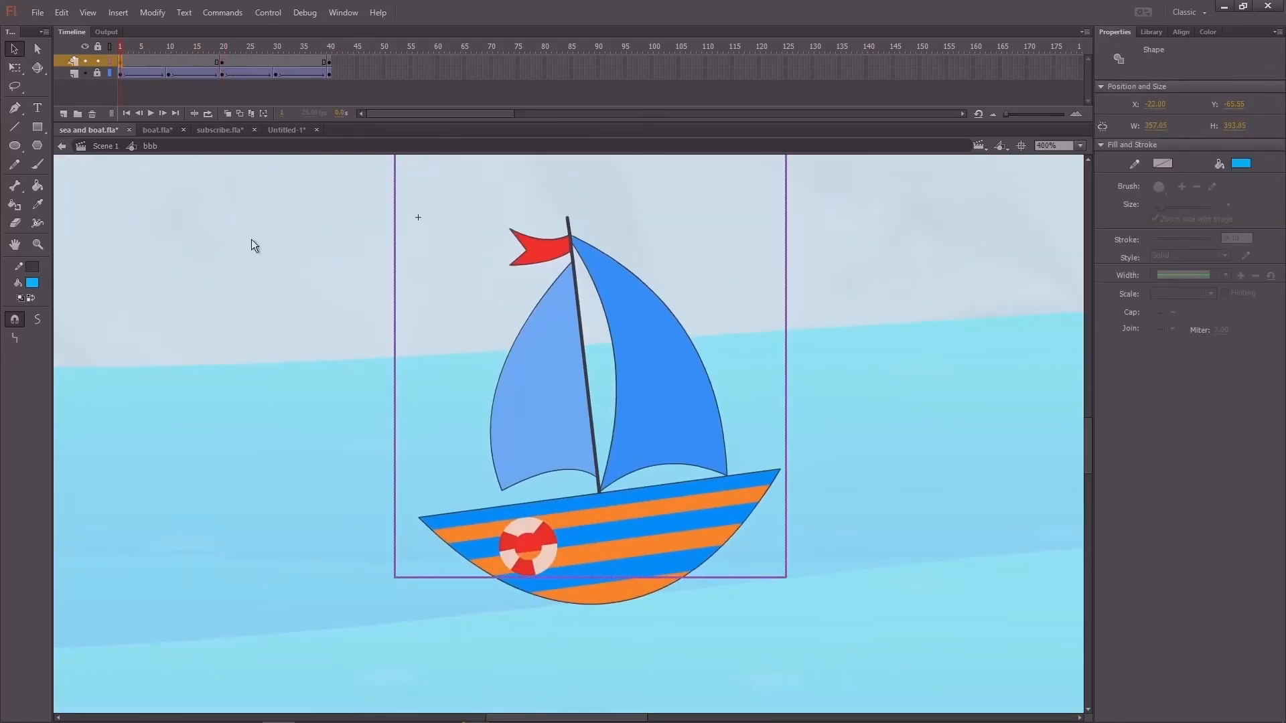
{"action": "left_click", "coordinate": [250, 387]}
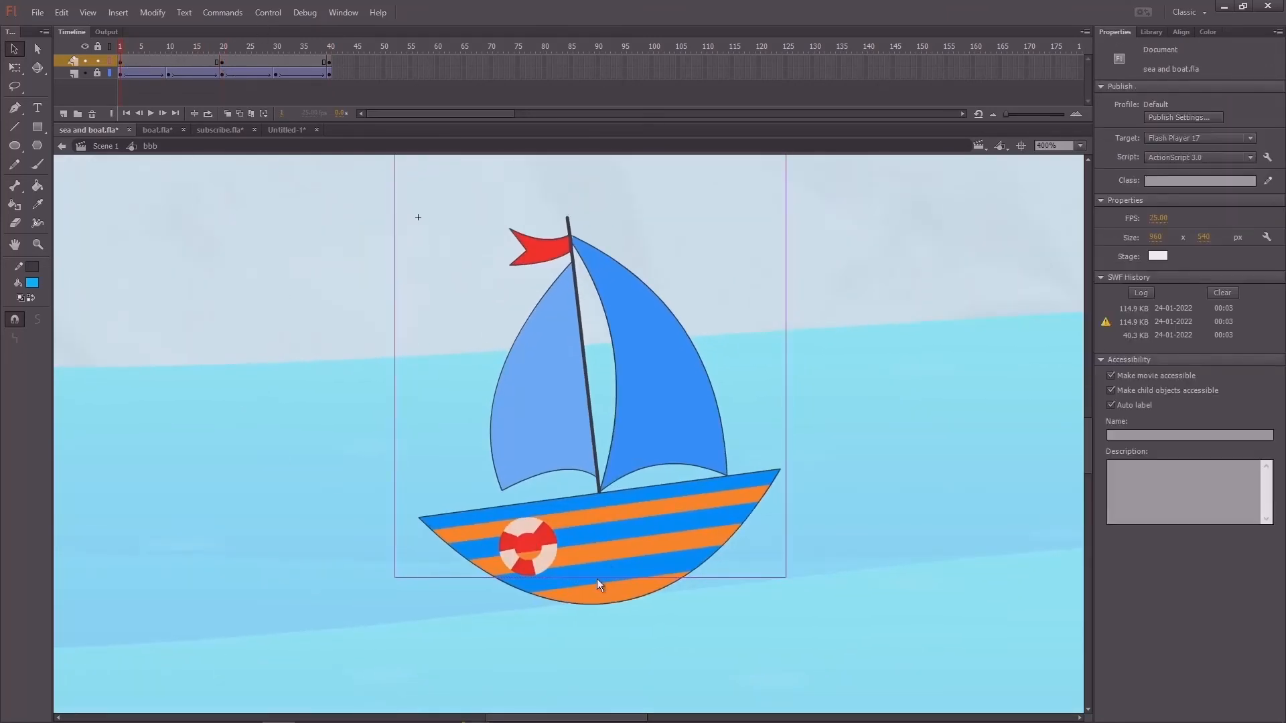
{"action": "left_click_drag", "start_coordinate": [597, 579], "coordinate": [604, 584]}
Display the rectangle layer filled again and set its outline color to black
{"action": "double_click", "coordinate": [110, 65]}
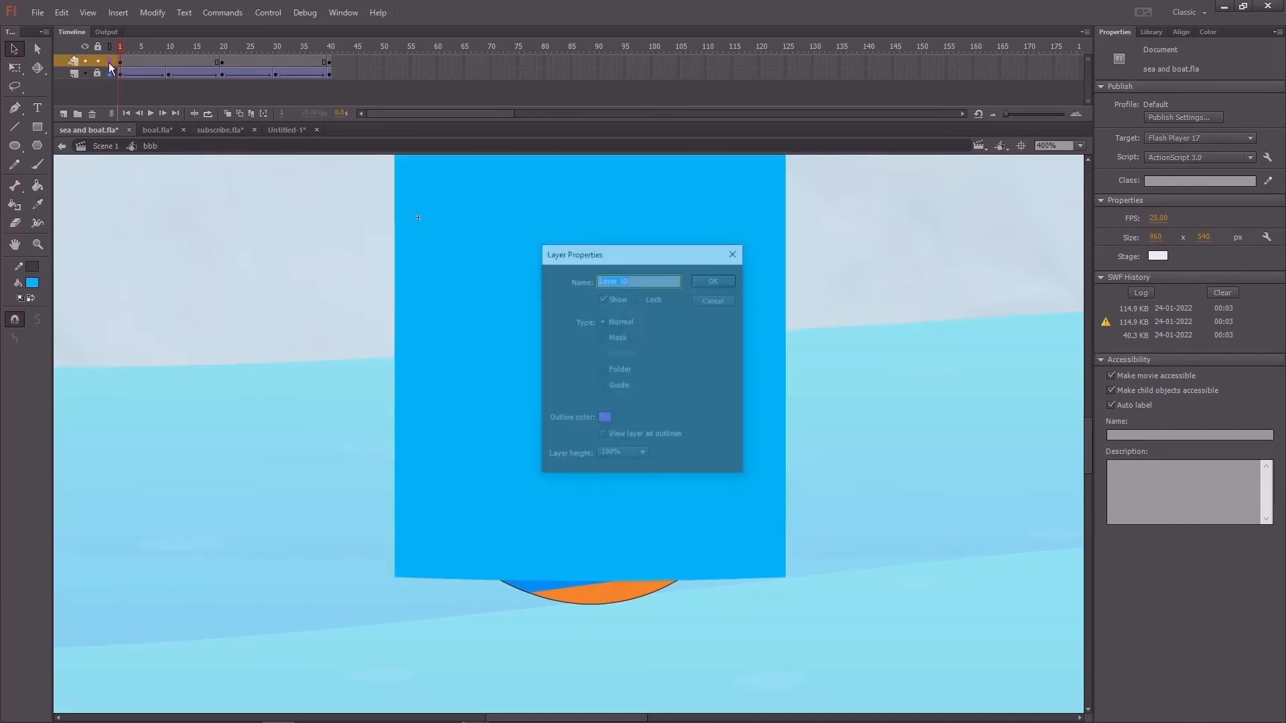
{"action": "left_click", "coordinate": [605, 420]}
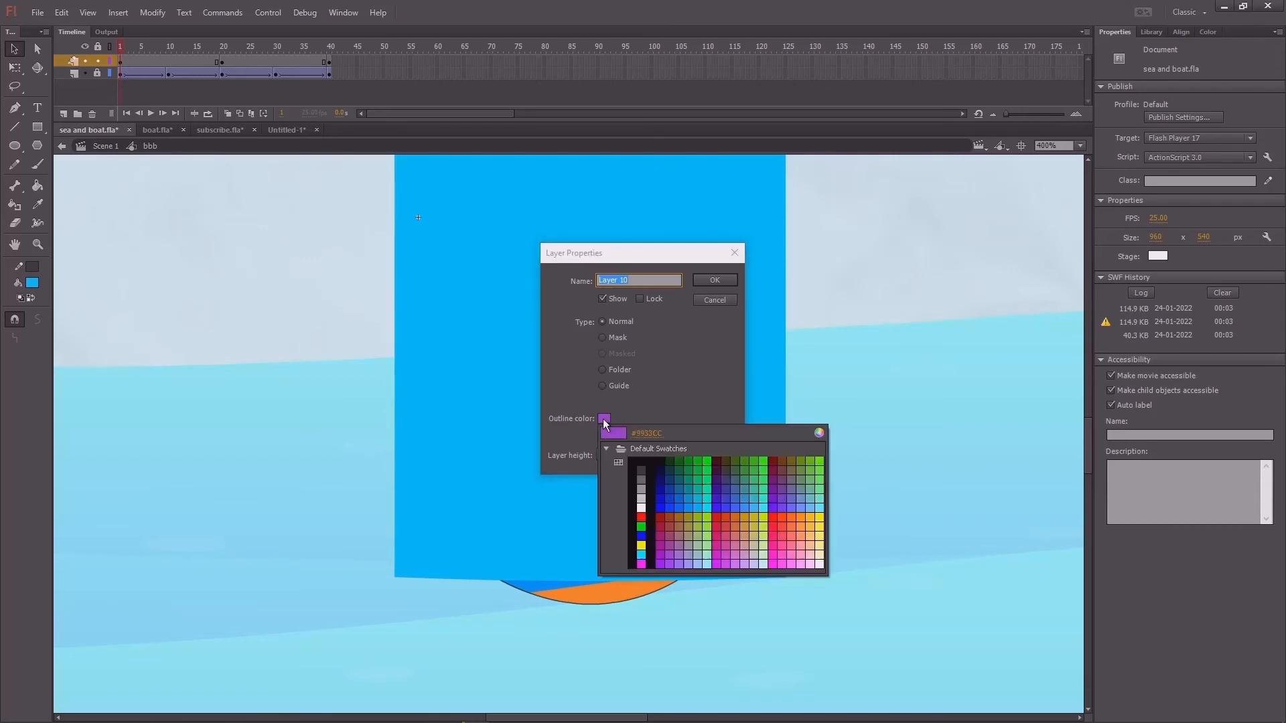
{"action": "left_click", "coordinate": [639, 466]}
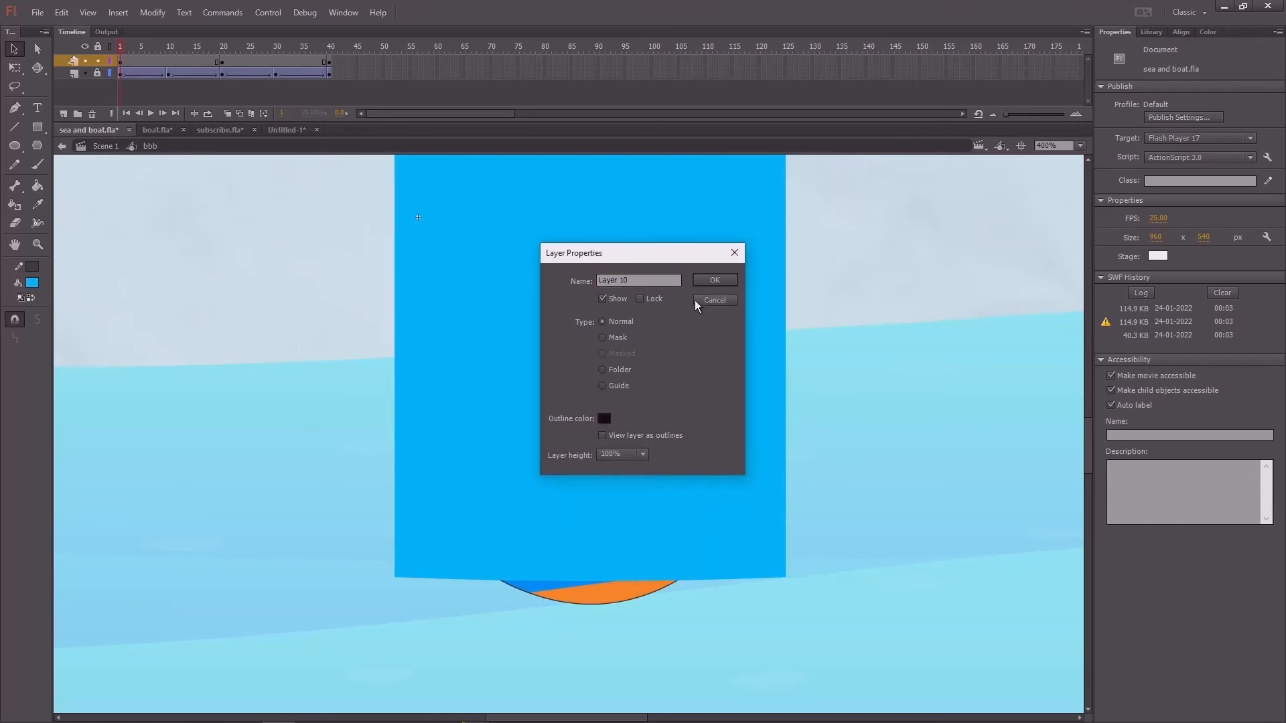
{"action": "left_click", "coordinate": [711, 284]}
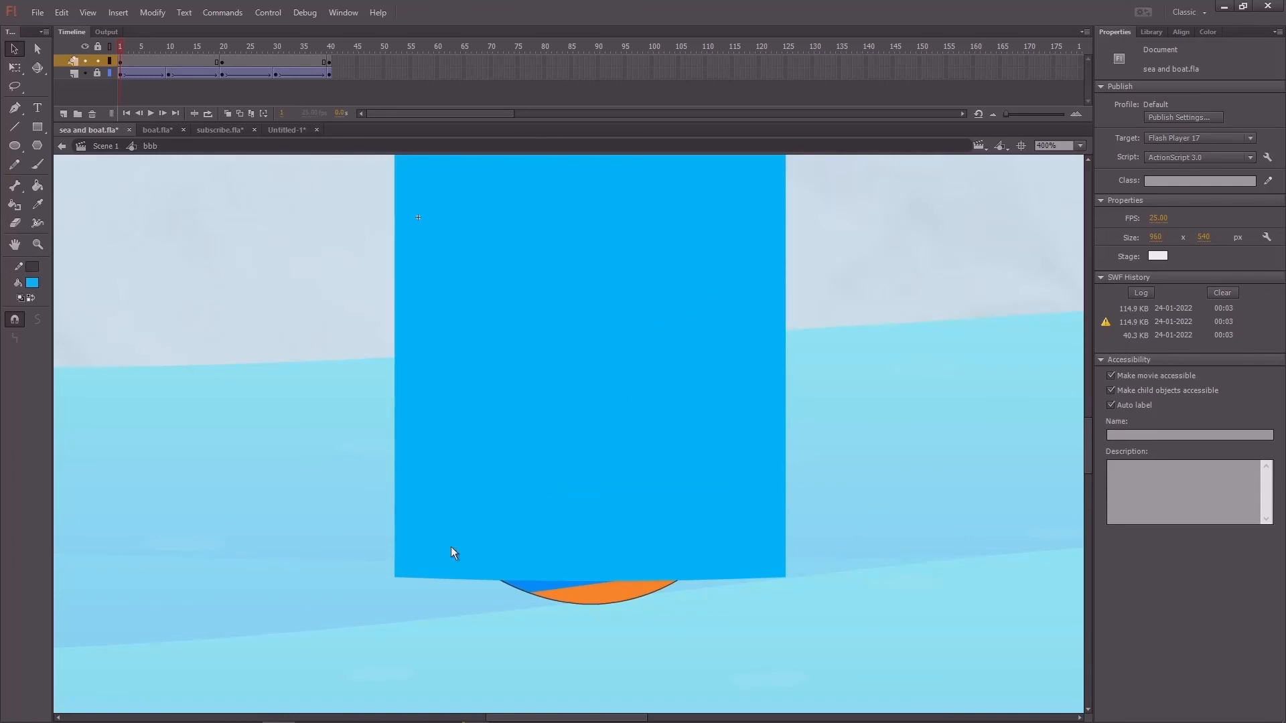
Shape the rectangle's bottom edge into a wave at frame 1, raising the left curve handle and lowering the right one
{"action": "key", "text": "a"}
{"action": "left_click_drag", "start_coordinate": [375, 558], "coordinate": [431, 606]}
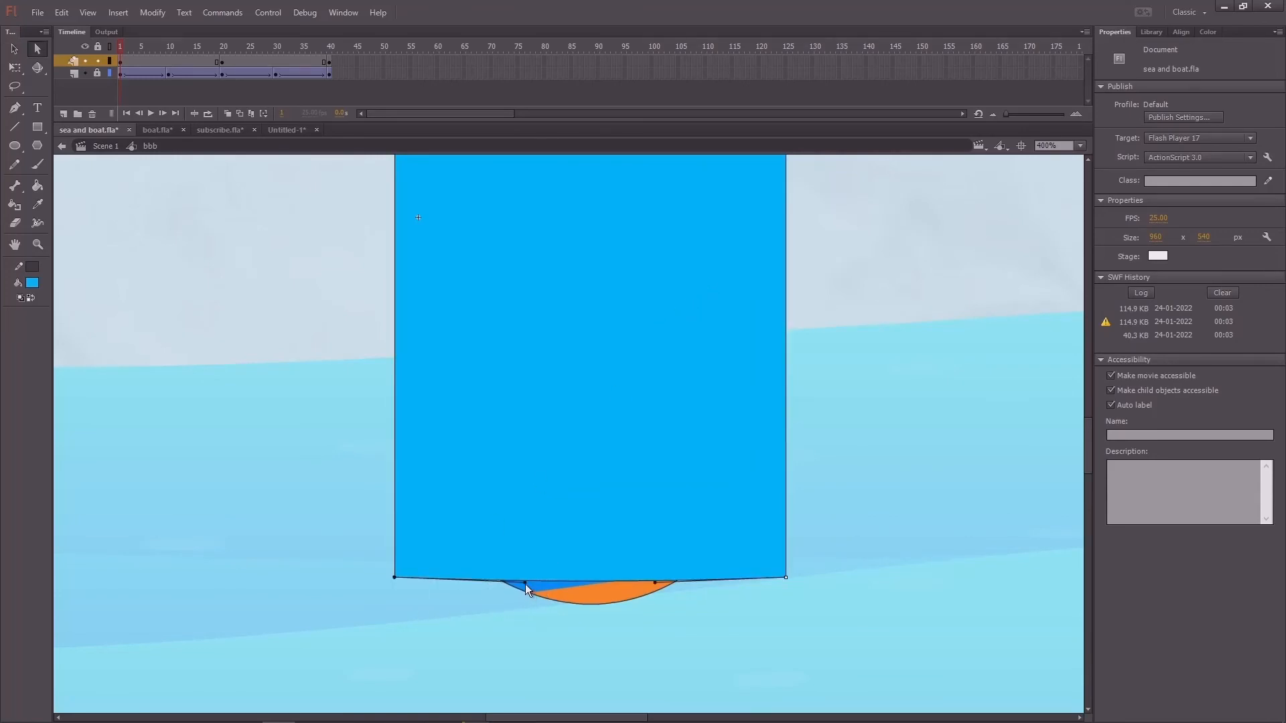
{"action": "left_click_drag", "start_coordinate": [525, 583], "coordinate": [528, 547]}
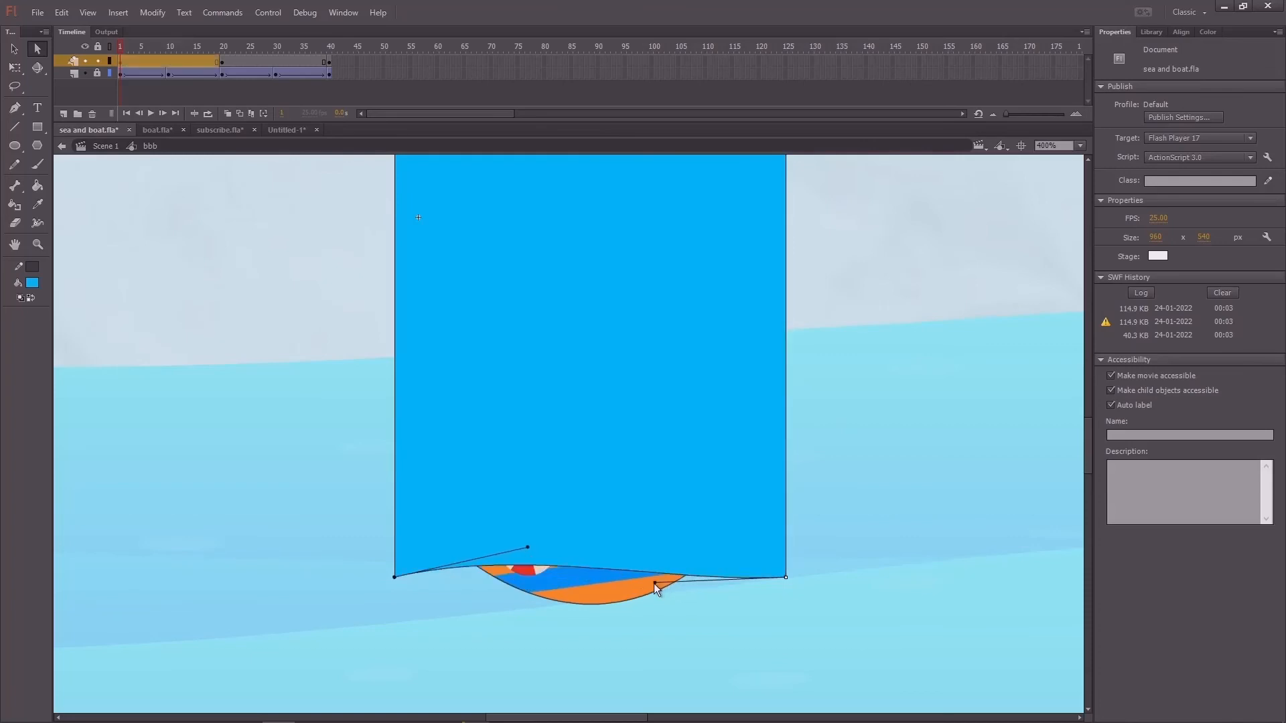
{"action": "left_click_drag", "start_coordinate": [655, 584], "coordinate": [640, 610]}
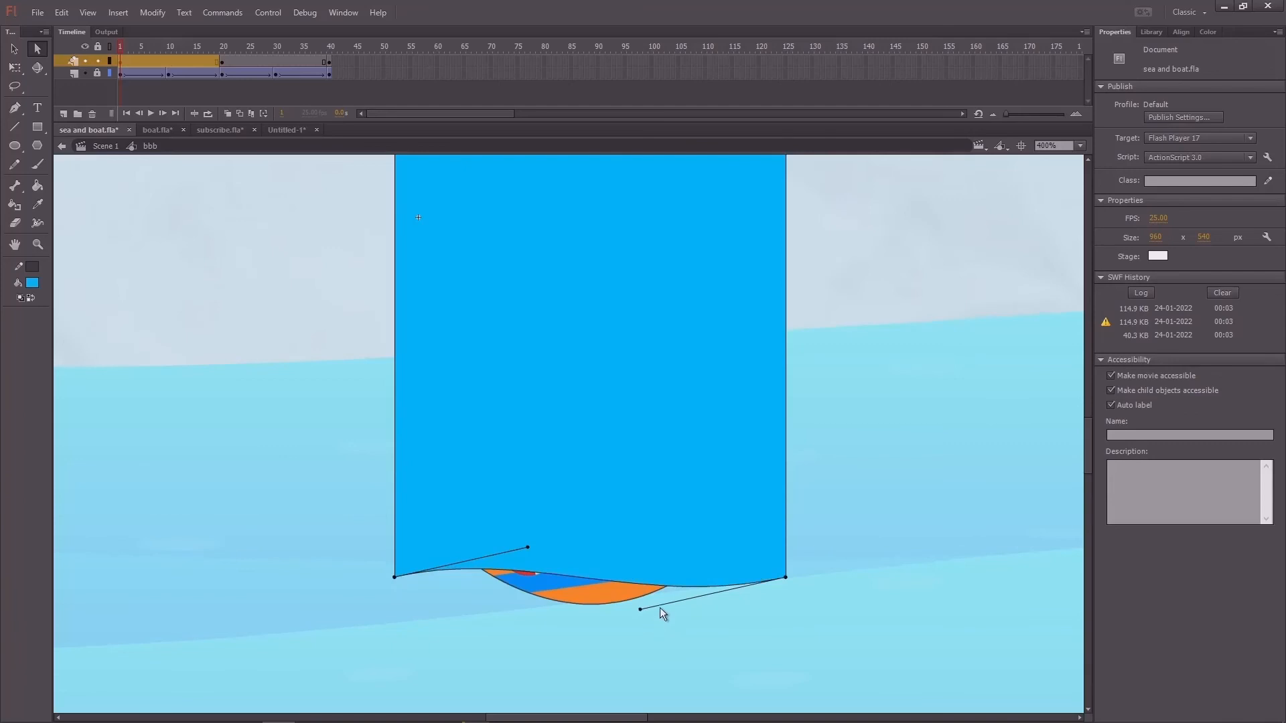
At frame 20, curve the rectangle's bottom edge into the opposite wave, with the left curve handle lowered and the right one raised
{"action": "left_click", "coordinate": [222, 61]}
{"action": "left_click", "coordinate": [358, 492]}
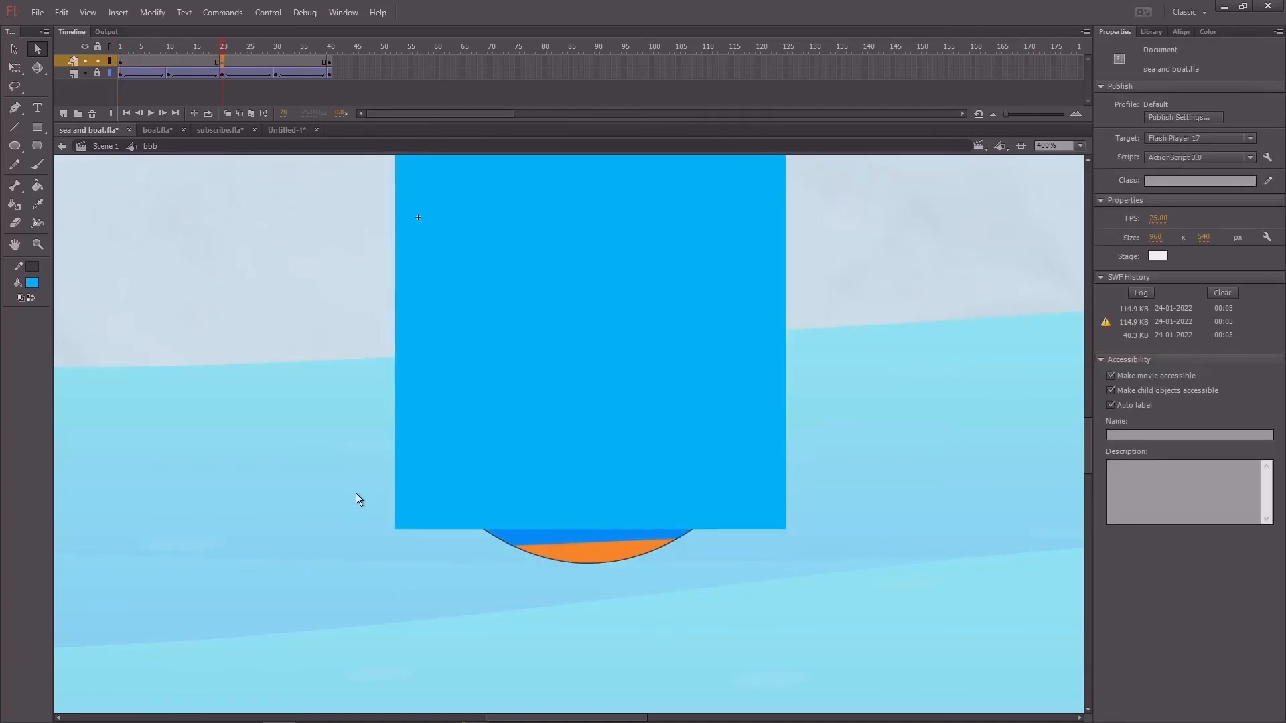
{"action": "key", "text": "v"}
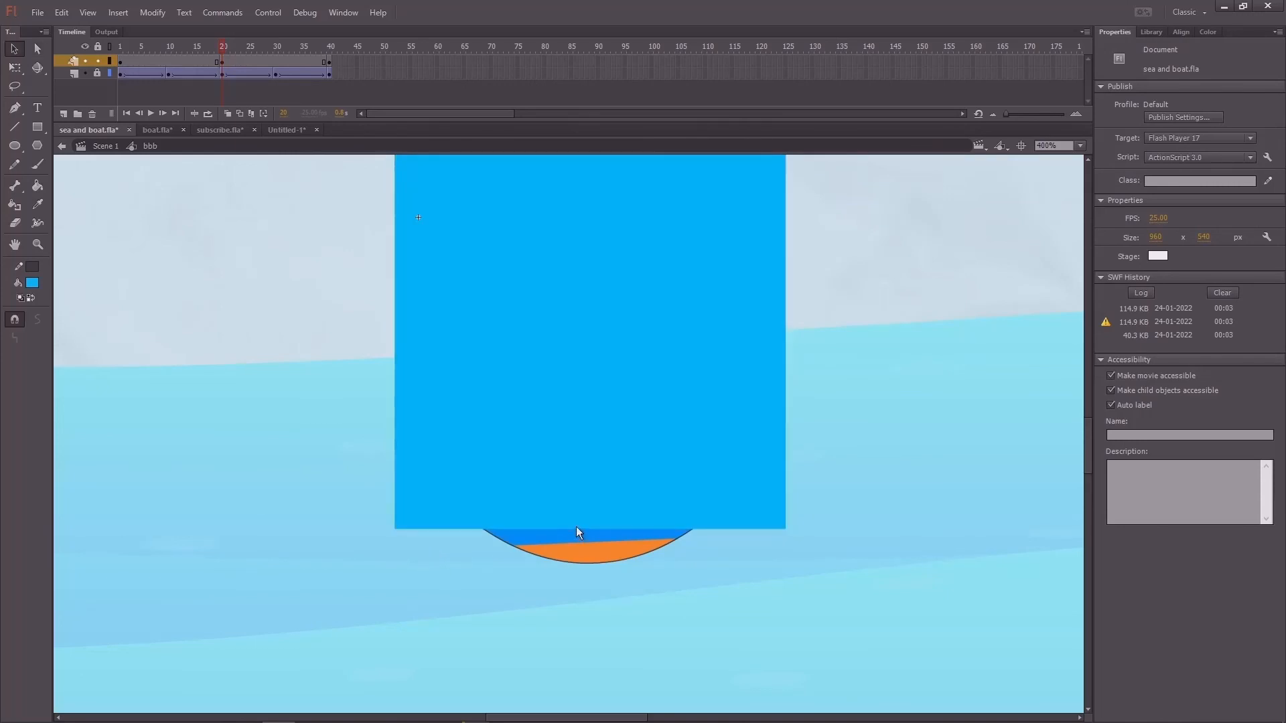
{"action": "left_click_drag", "start_coordinate": [577, 529], "coordinate": [576, 535]}
{"action": "key", "text": "a"}
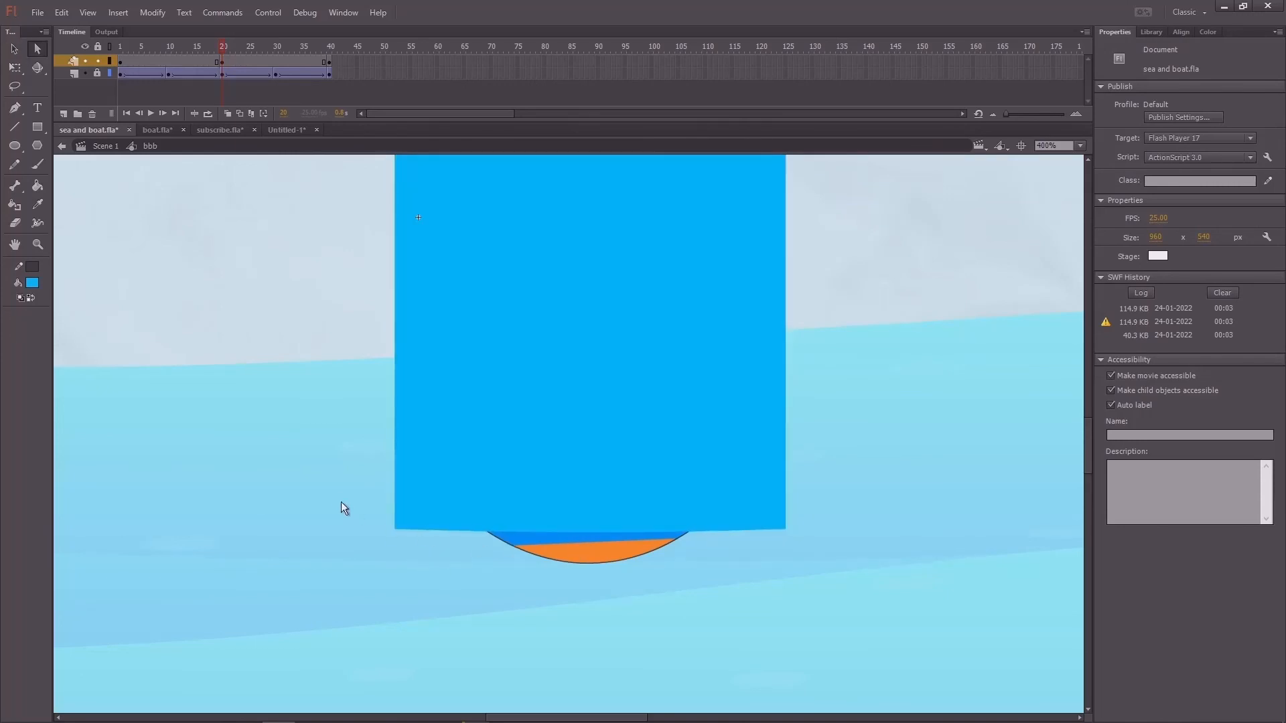
{"action": "left_click_drag", "start_coordinate": [337, 496], "coordinate": [455, 573]}
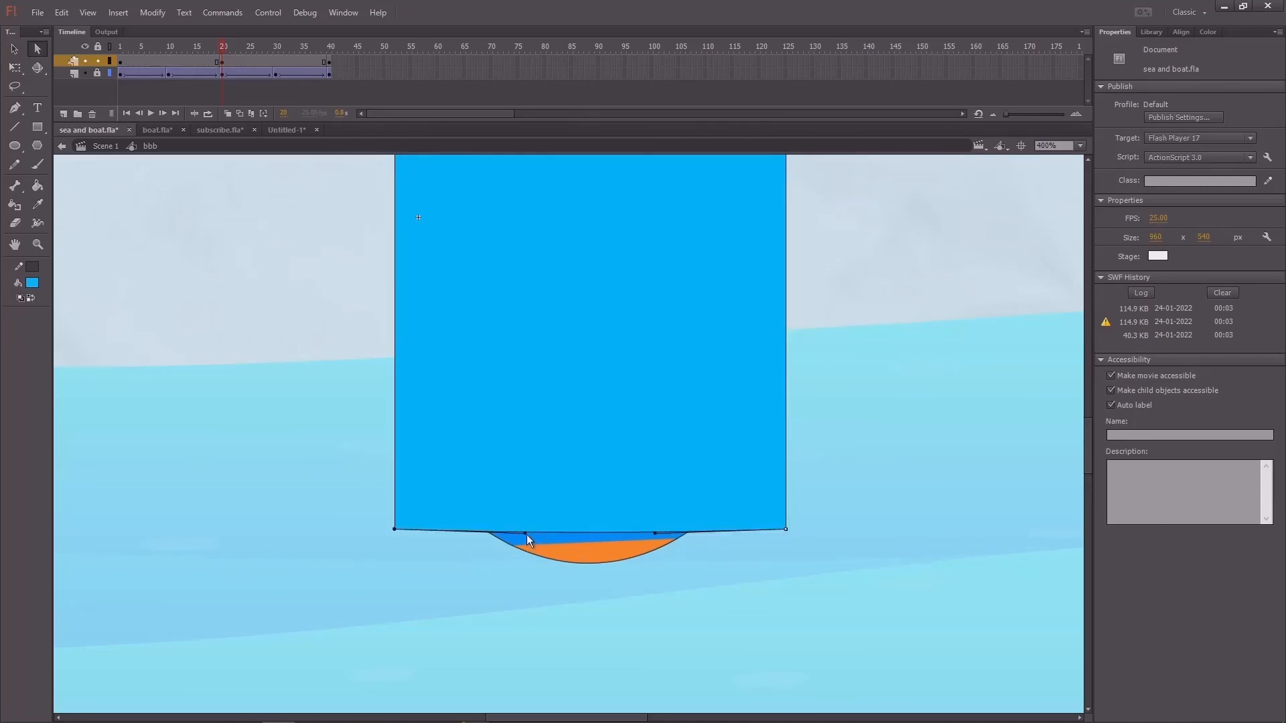
{"action": "left_click_drag", "start_coordinate": [526, 534], "coordinate": [524, 570]}
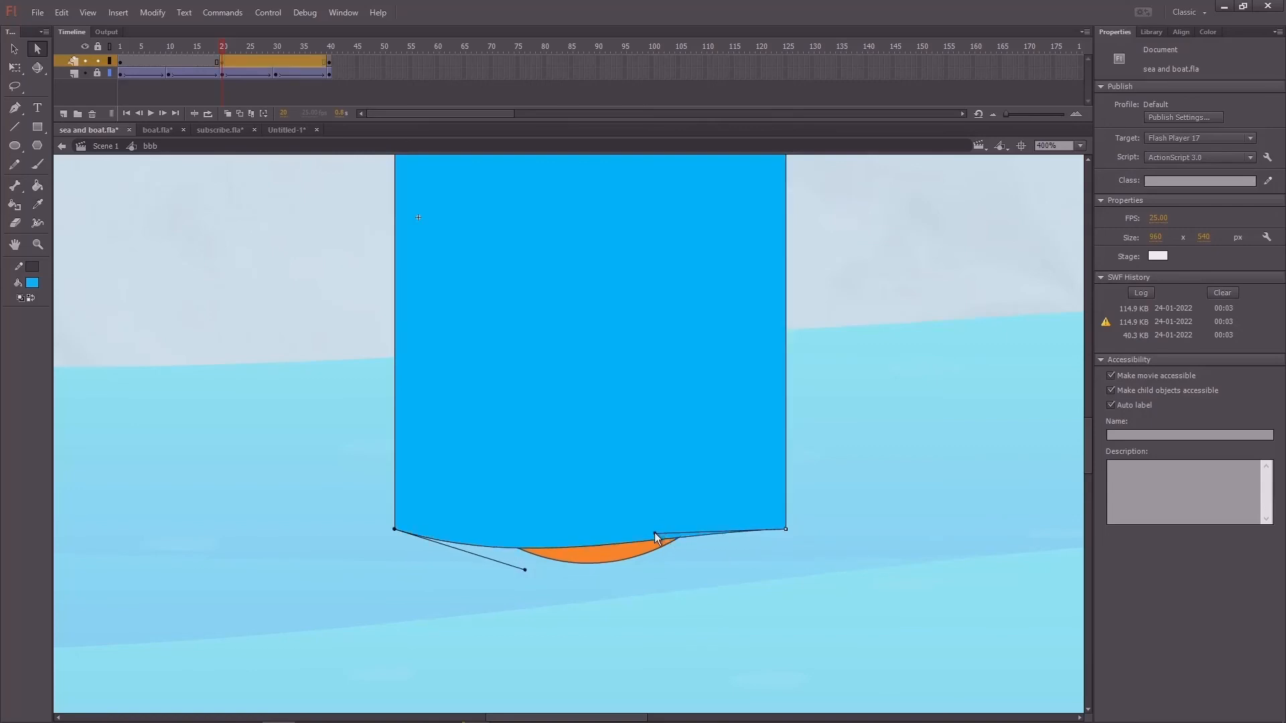
{"action": "left_click_drag", "start_coordinate": [655, 534], "coordinate": [642, 497]}
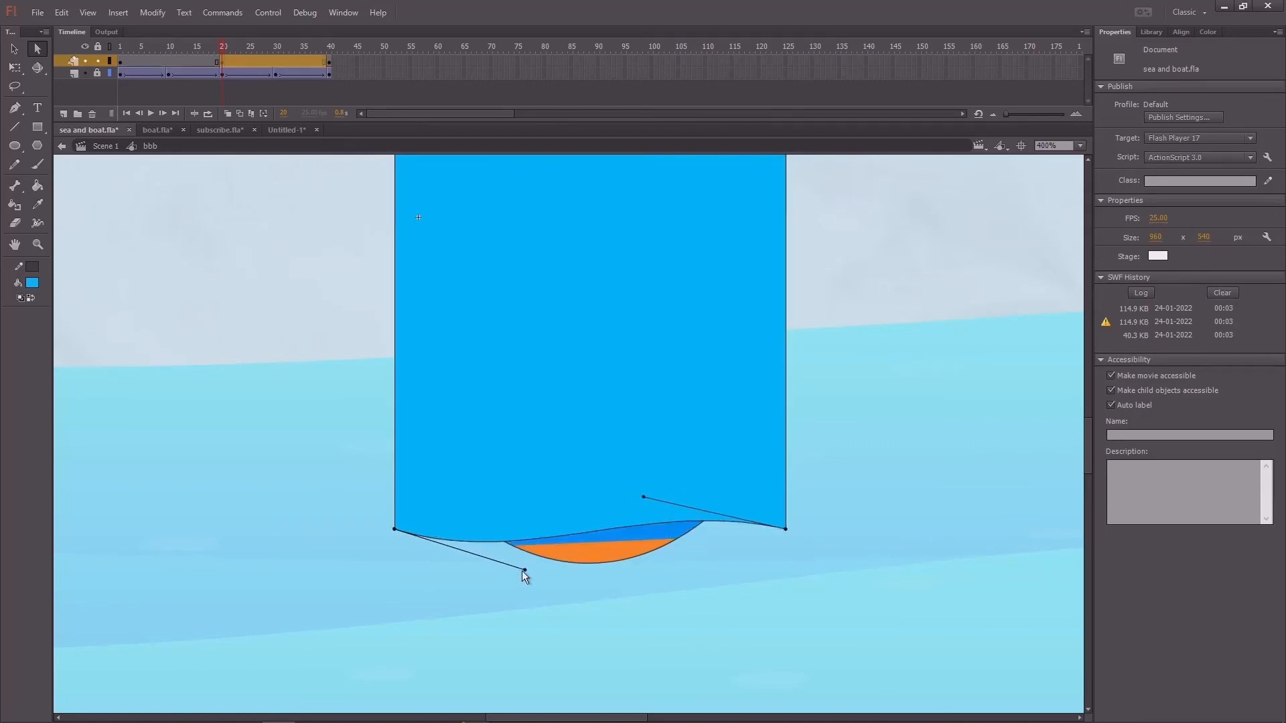
Deepen the wave in the rectangle's bottom edge at frame 20 by extending both curve handles
{"action": "left_click_drag", "start_coordinate": [525, 570], "coordinate": [530, 579]}
{"action": "left_click_drag", "start_coordinate": [644, 498], "coordinate": [632, 486]}
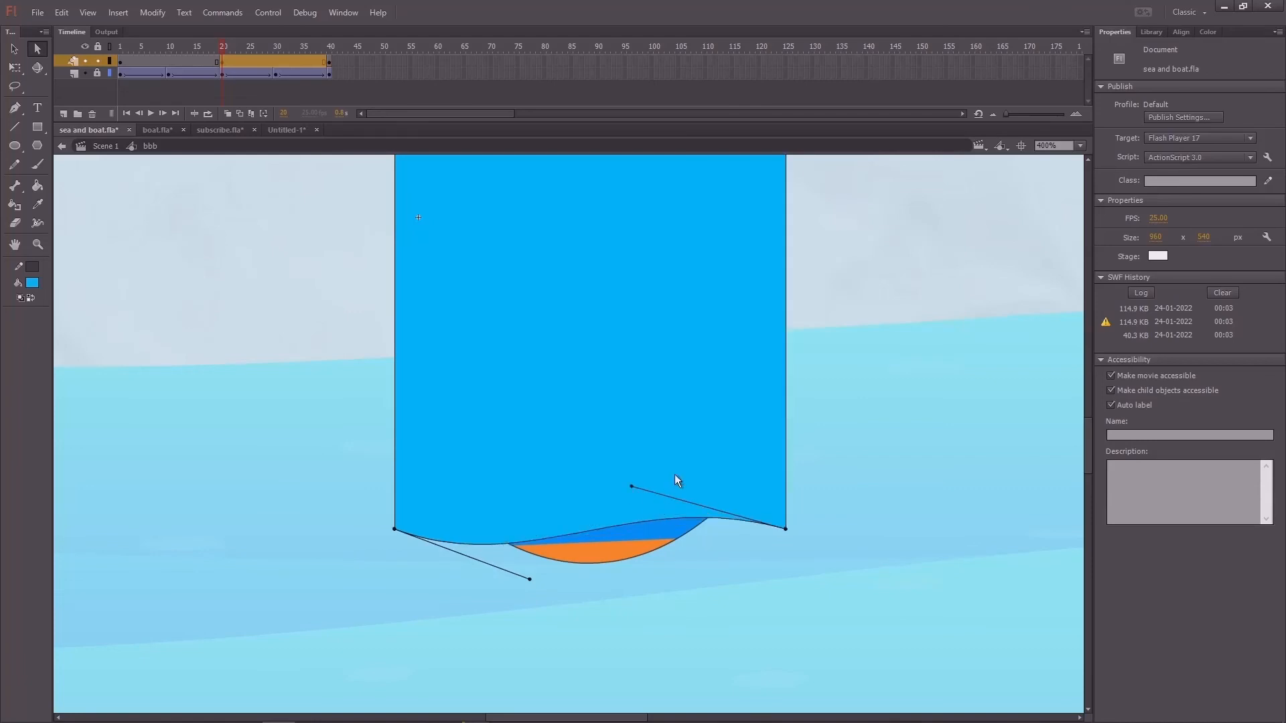
{"action": "left_click", "coordinate": [223, 48]}
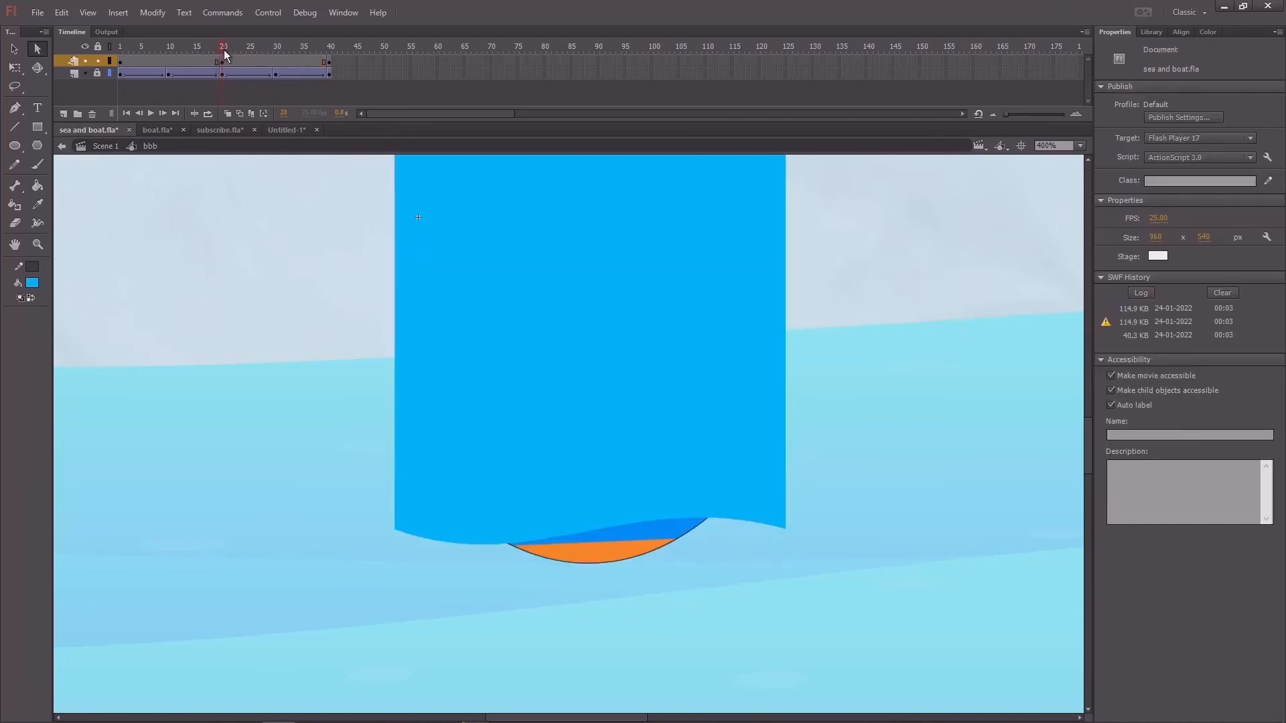
{"action": "left_click_drag", "start_coordinate": [224, 50], "coordinate": [216, 55]}
Create shape tweens across all frames of the wavy rectangle layer and play them back
{"action": "left_click", "coordinate": [121, 51]}
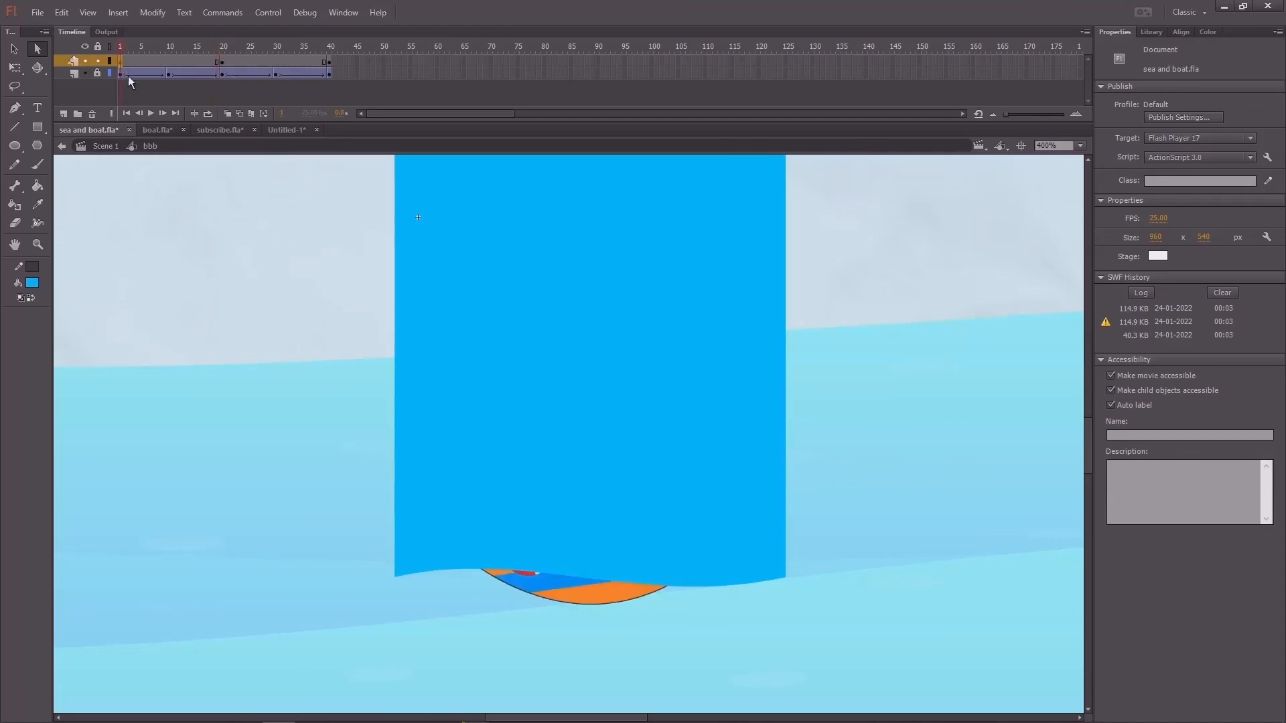
{"action": "left_click", "coordinate": [120, 63]}
{"action": "left_click", "coordinate": [328, 63]}
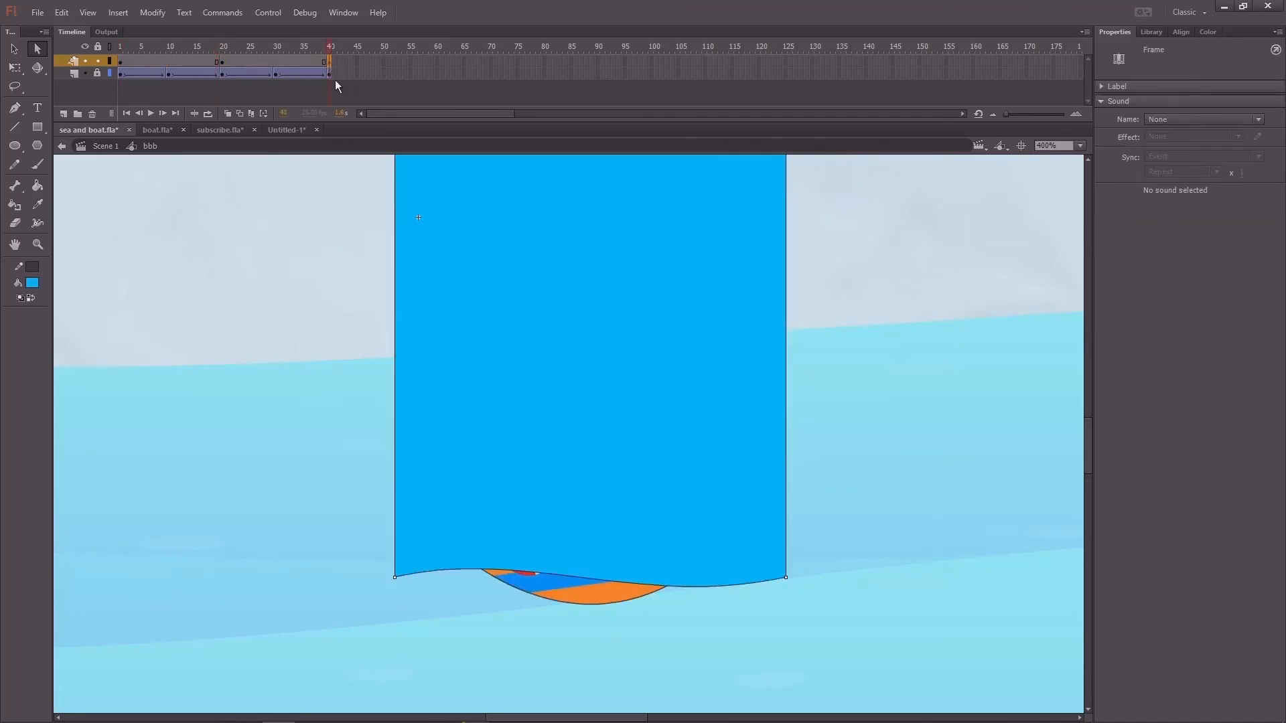
{"action": "left_click", "coordinate": [71, 62]}
{"action": "right_click", "coordinate": [237, 64]}
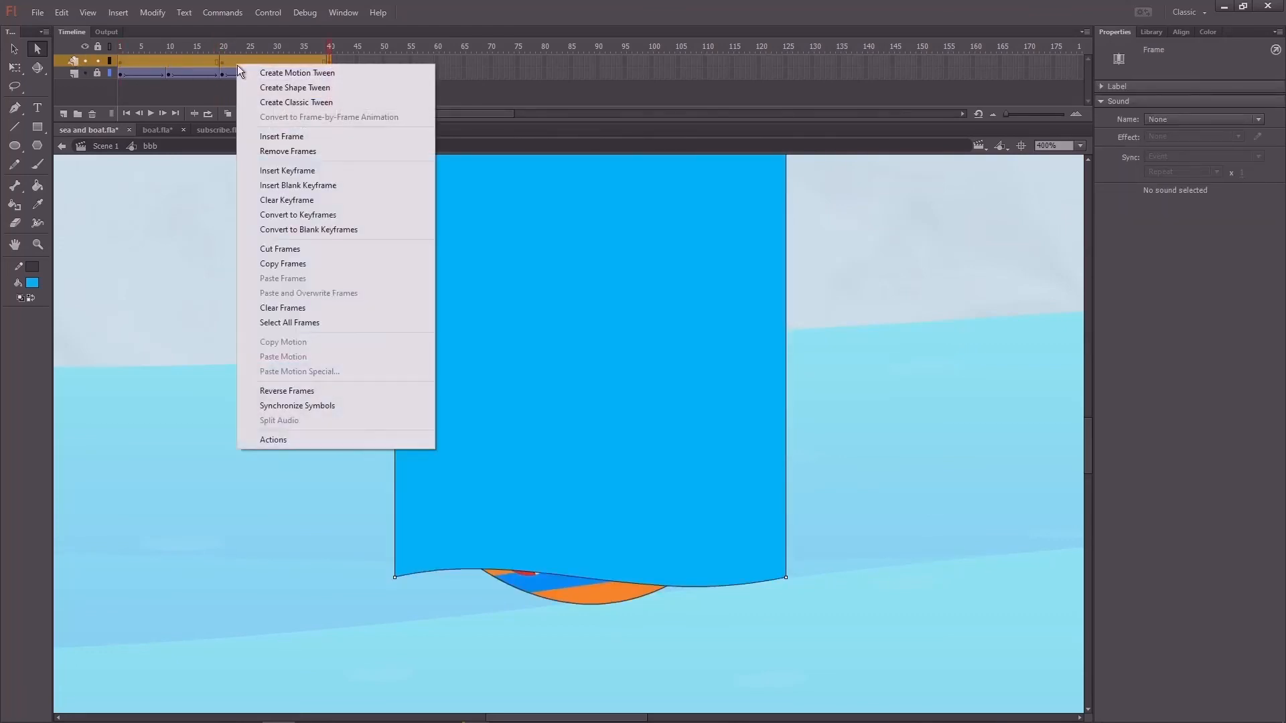
{"action": "left_click", "coordinate": [284, 86]}
{"action": "key", "text": "Return"}
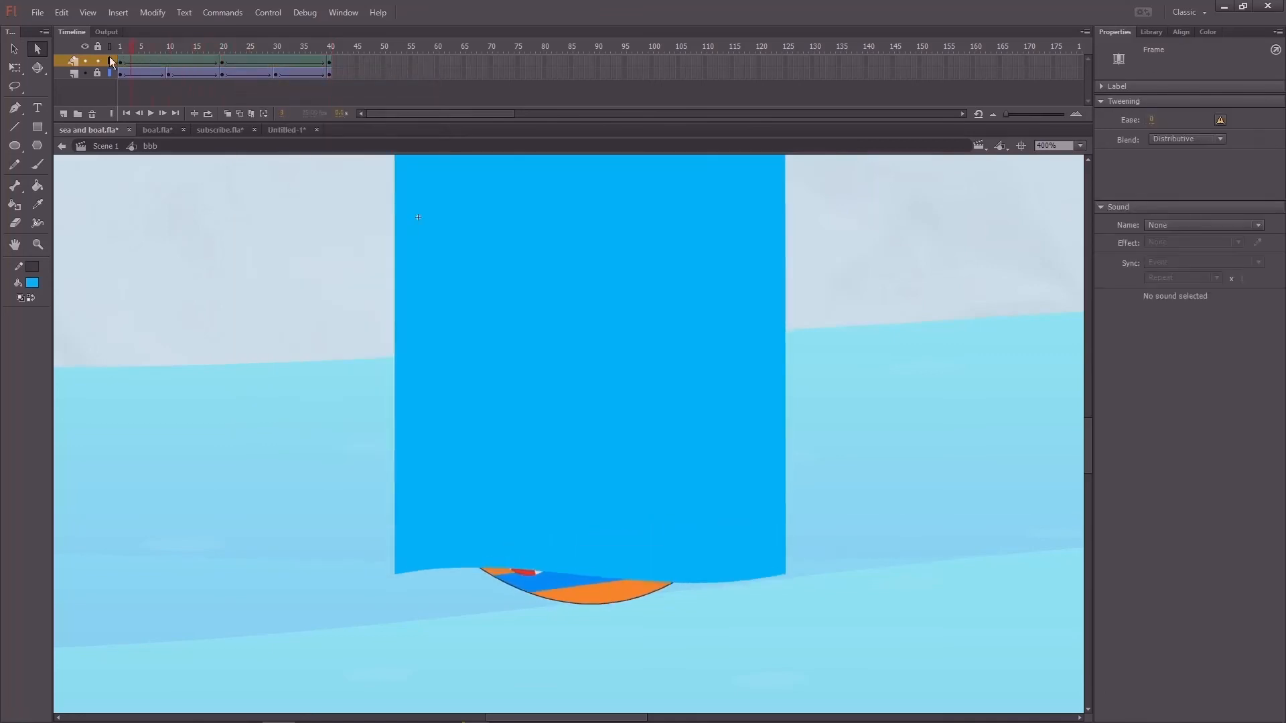
{"action": "left_click_drag", "start_coordinate": [248, 65], "coordinate": [99, 68]}
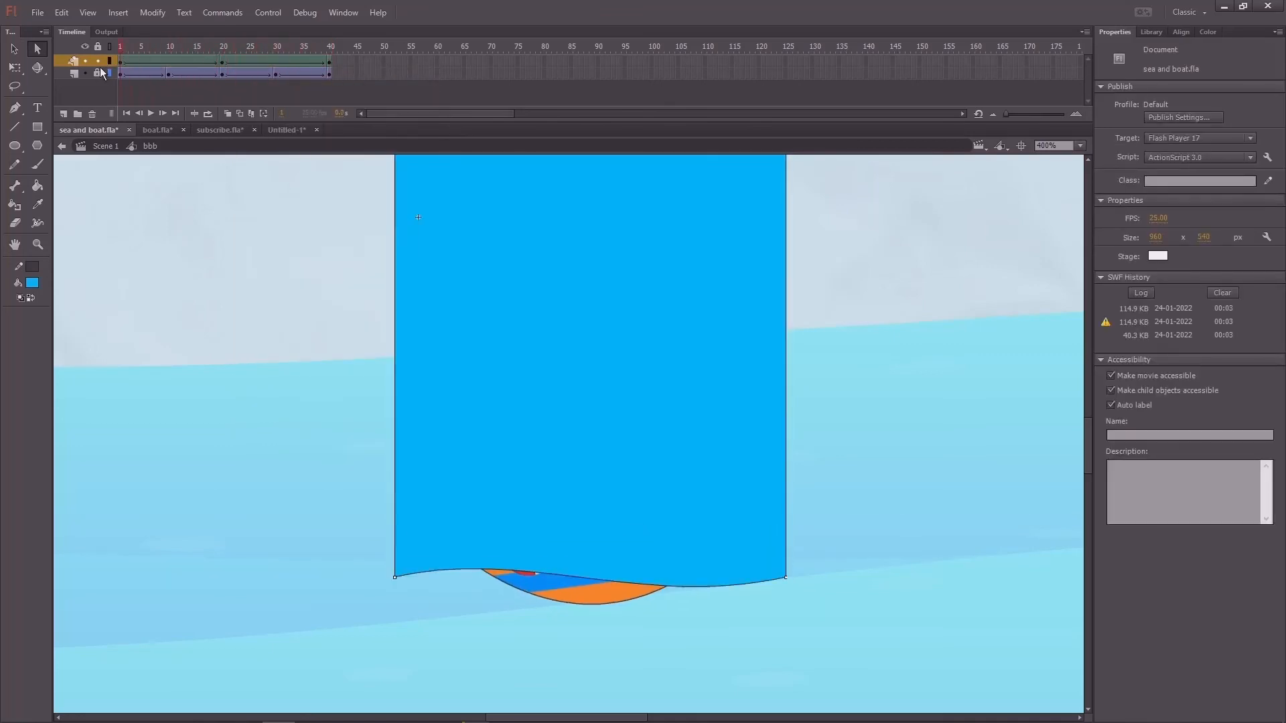
Turn the wavy rectangle layer into a mask over the boat layer and play the masked animation
{"action": "left_click", "coordinate": [67, 65]}
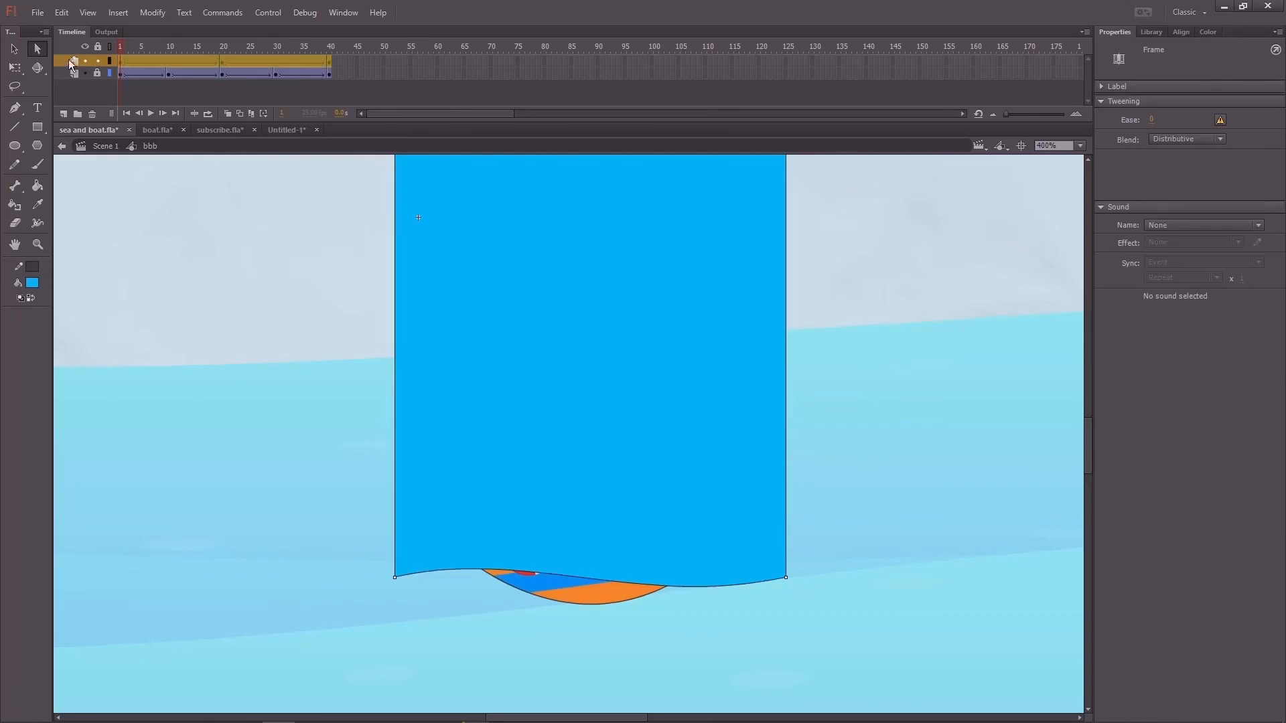
{"action": "right_click", "coordinate": [69, 60]}
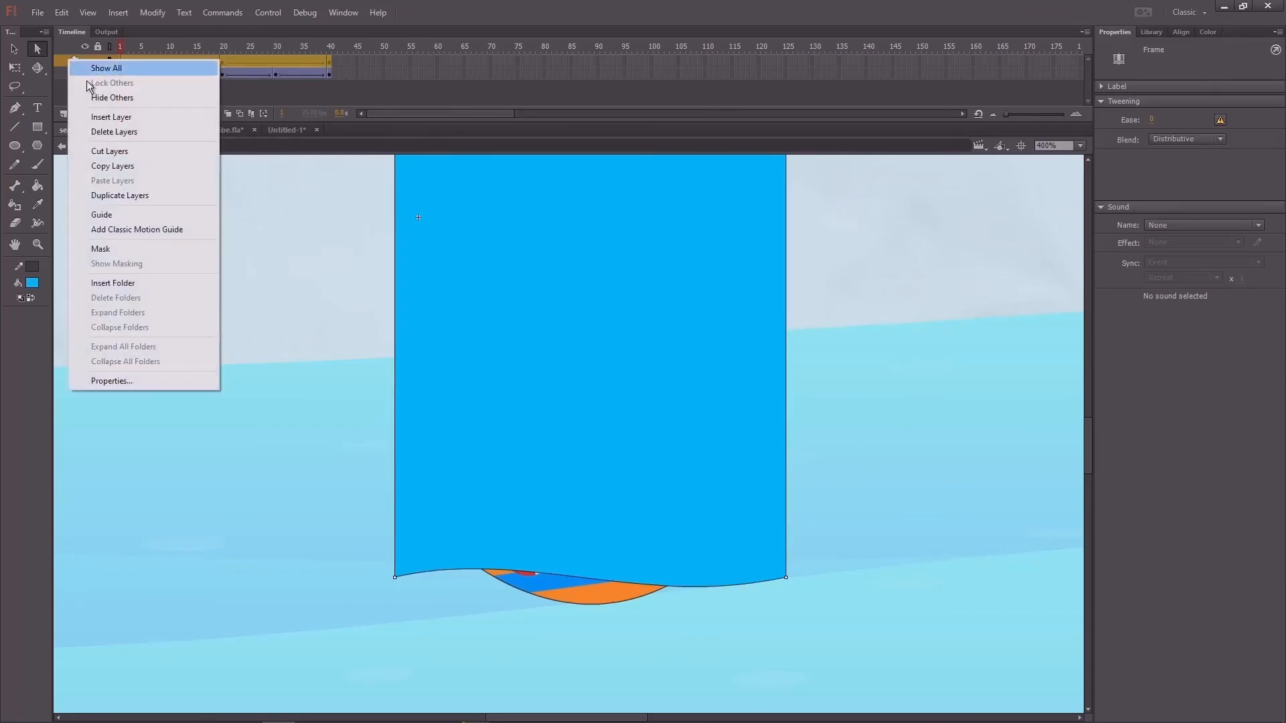
{"action": "left_click", "coordinate": [125, 249]}
{"action": "key", "text": "Return"}
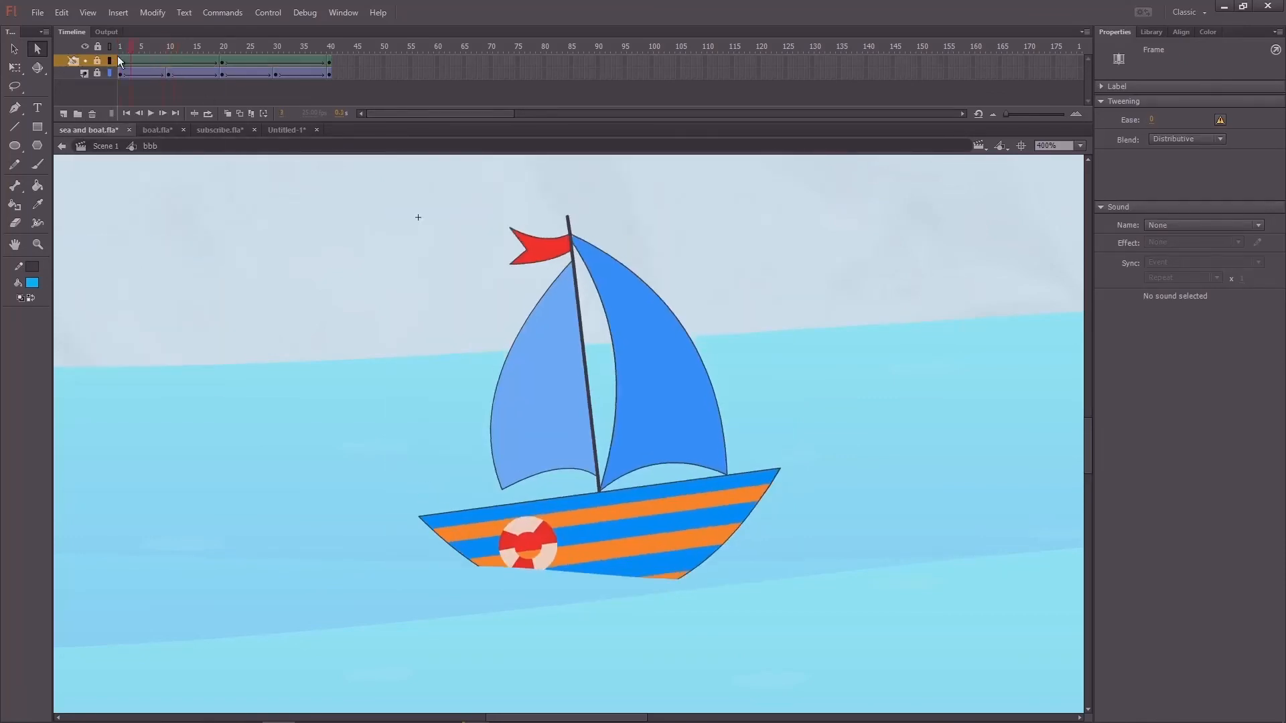
Return from the bbb symbol to Scene 1 and play the timeline to check the masked boat among the waves
{"action": "key", "text": "v"}
{"action": "double_click", "coordinate": [362, 296]}
{"action": "key", "text": "Return"}
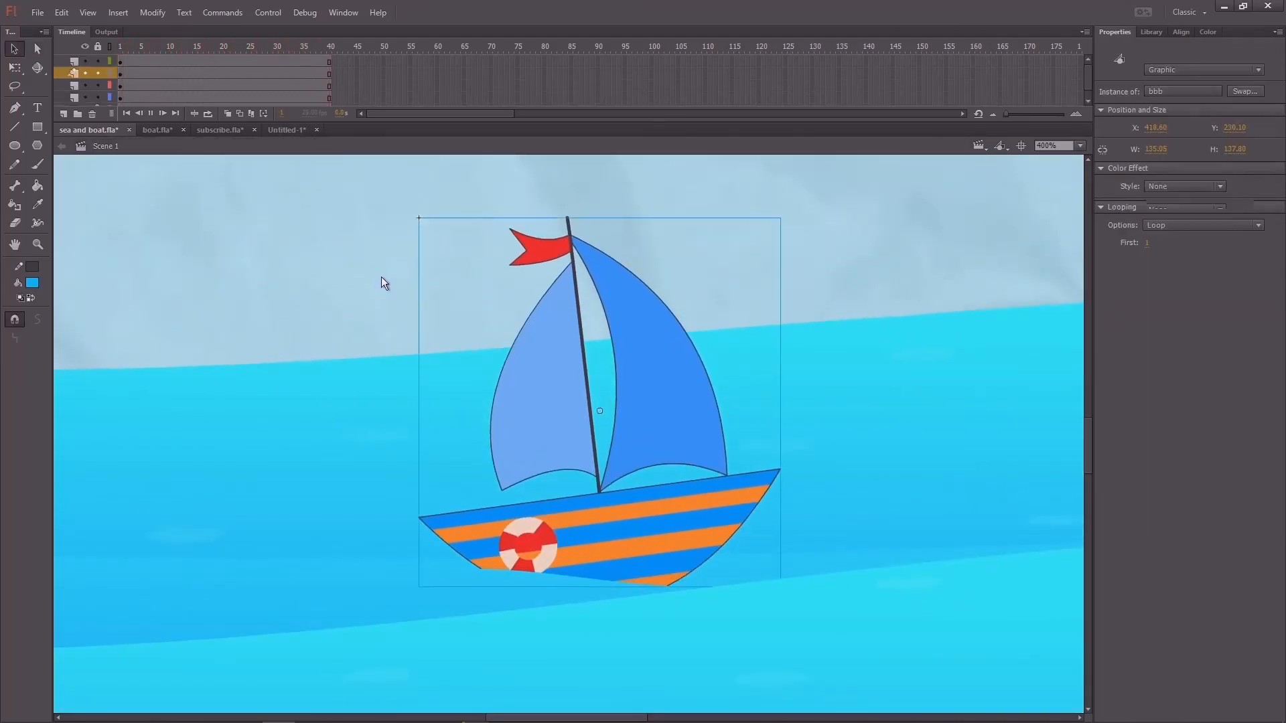
{"action": "key", "text": "Return"}
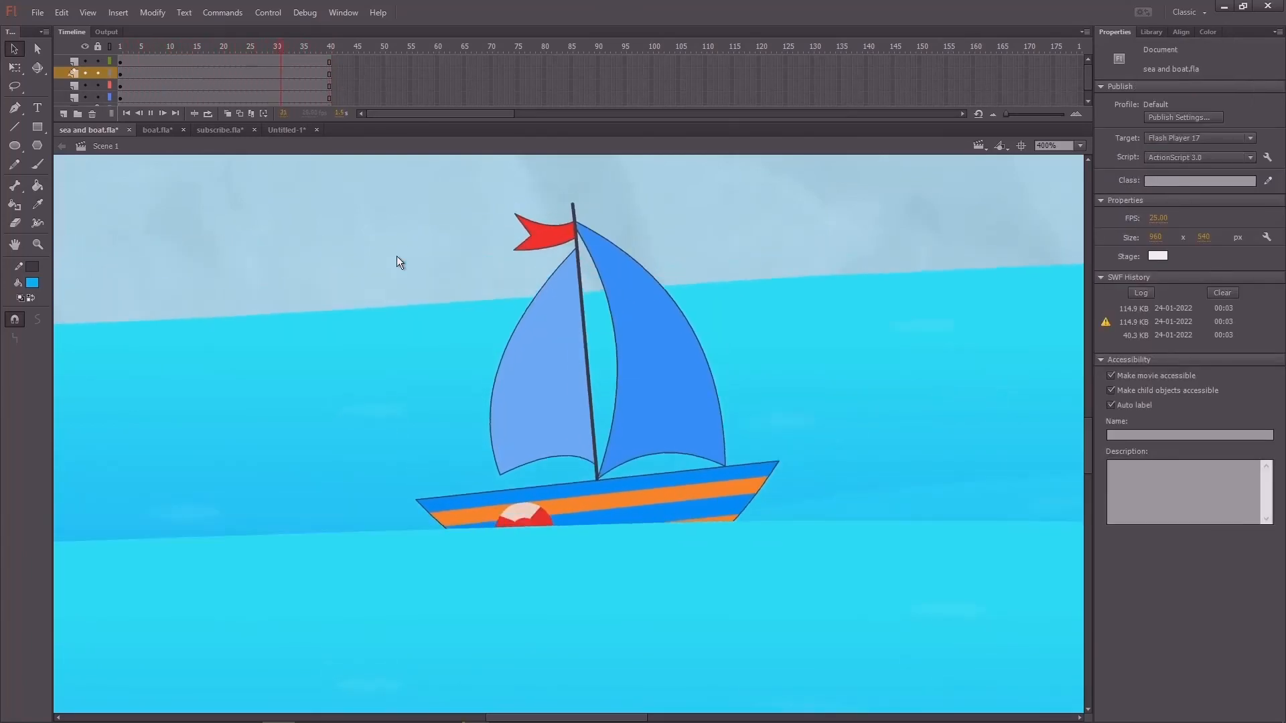
{"action": "key", "text": "ctrl+minus"}
{"action": "left_click_drag", "start_coordinate": [257, 47], "coordinate": [102, 106]}
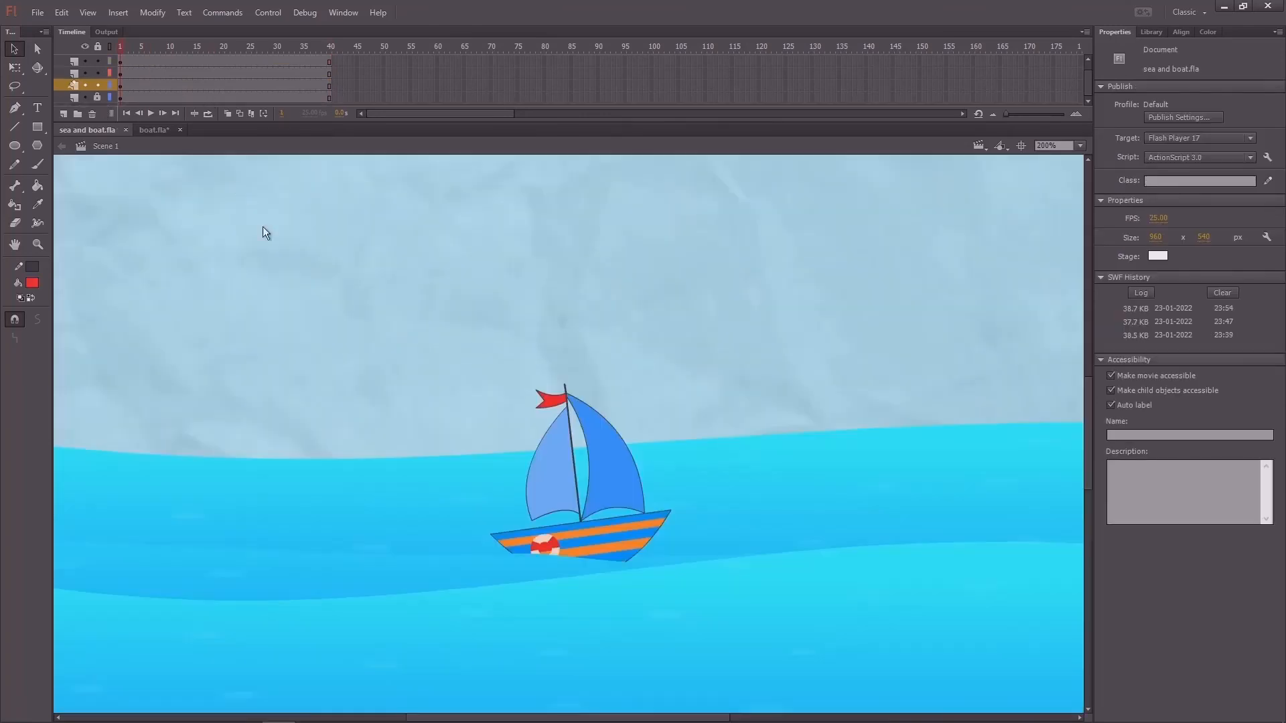
Play the scene at 200% and at 800% on the hull to examine how the mask edge meets the water
{"action": "scroll", "coordinate": [296, 239], "scroll_direction": "down", "scroll_amount": 3}
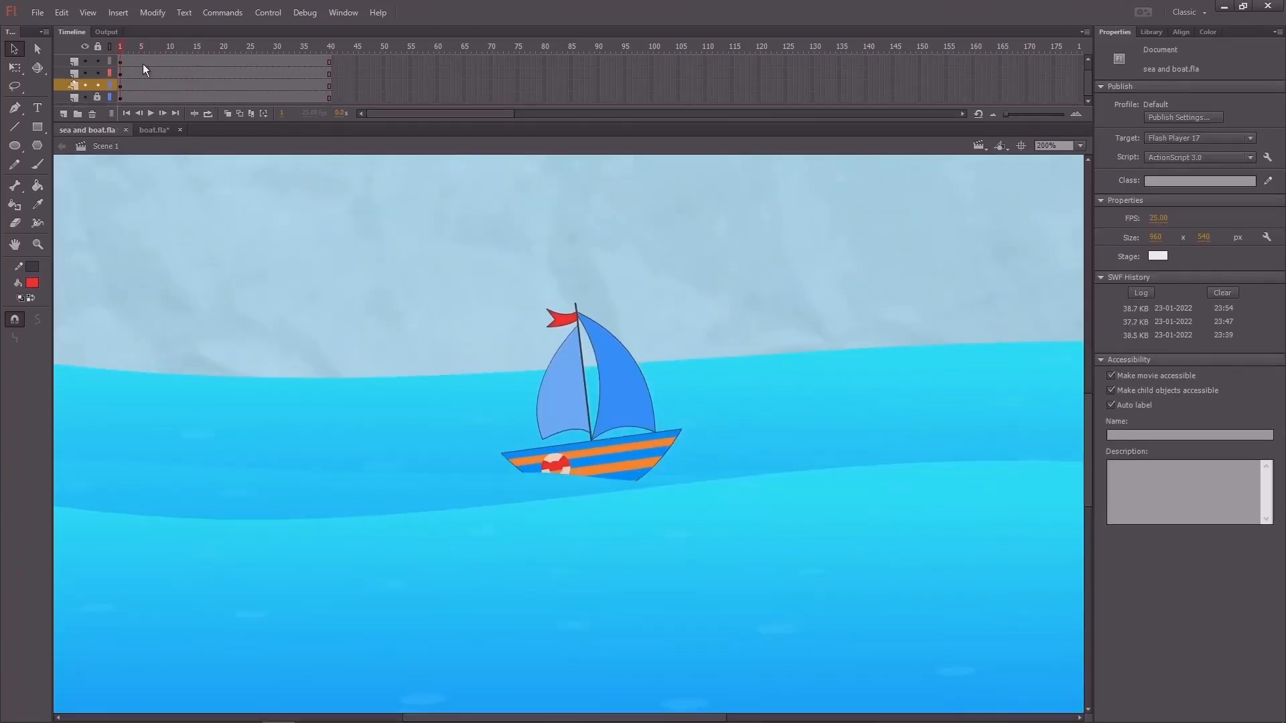
{"action": "key", "text": "Return"}
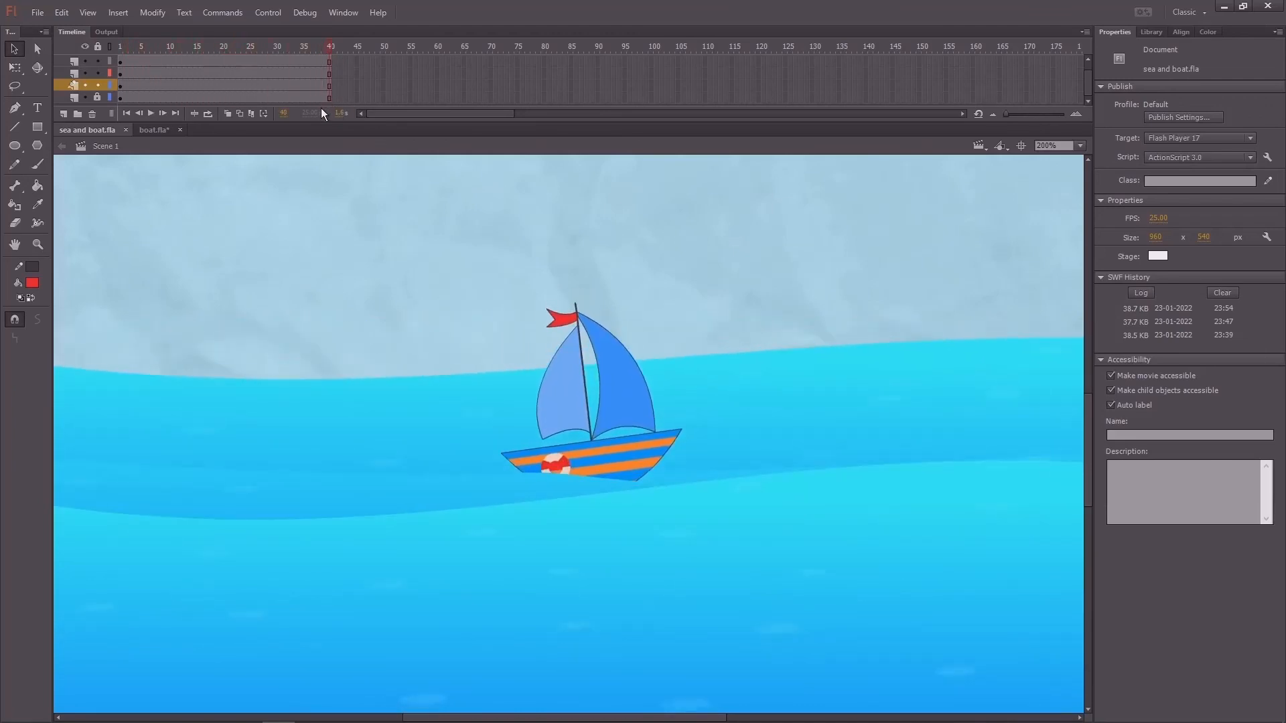
{"action": "key", "text": "ctrl+equal"}
{"action": "key", "text": "ctrl+equal"}
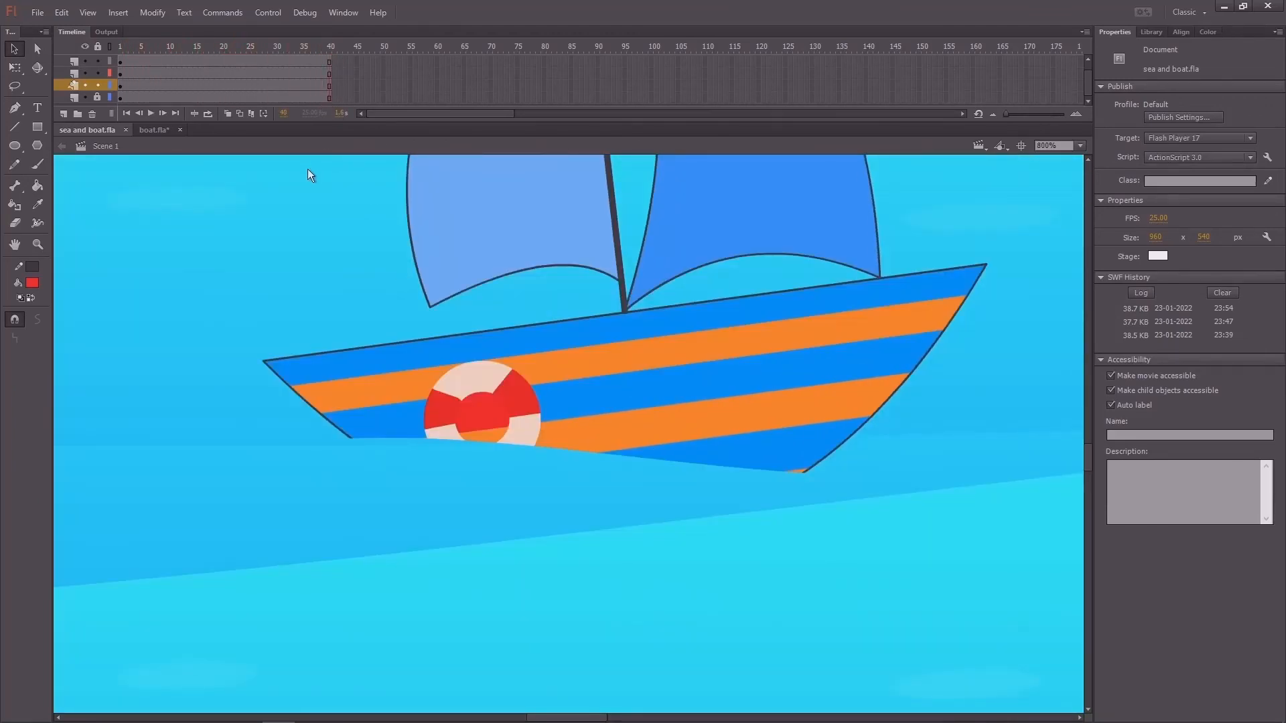
{"action": "key", "text": "Return"}
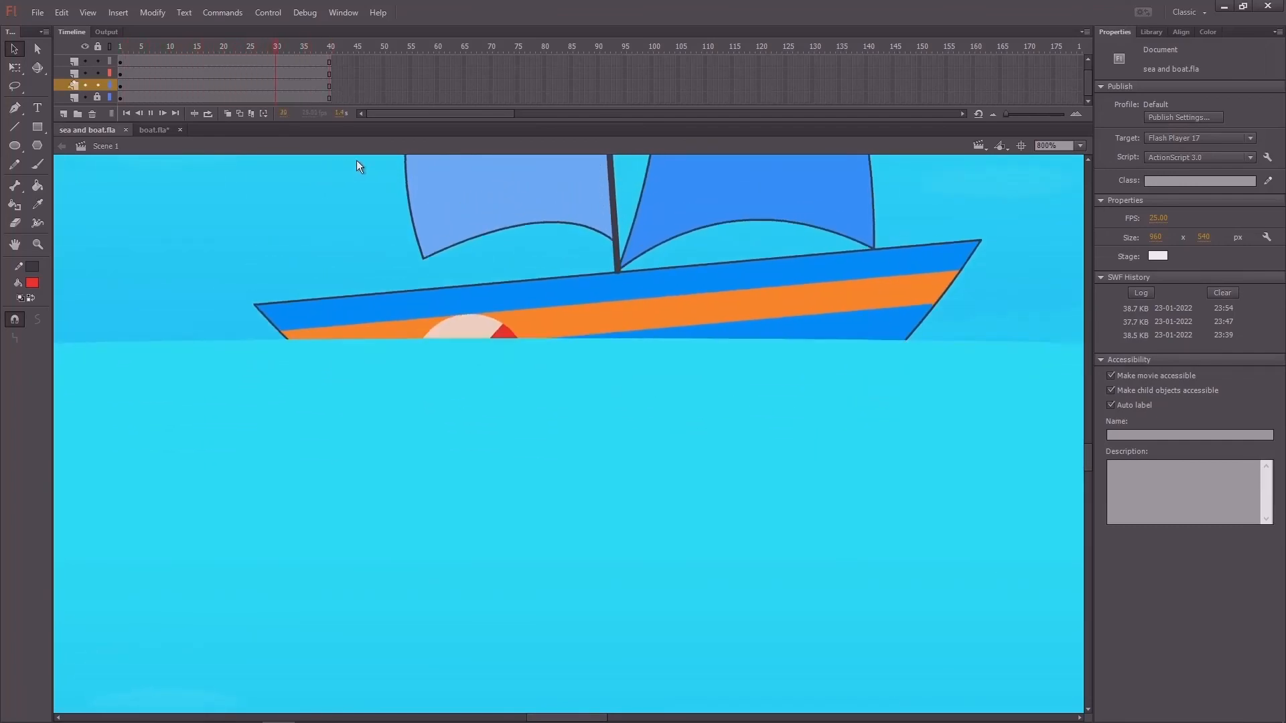
{"action": "key", "text": "ctrl+minus"}
{"action": "key", "text": "ctrl+minus"}
{"action": "key", "text": "Return"}
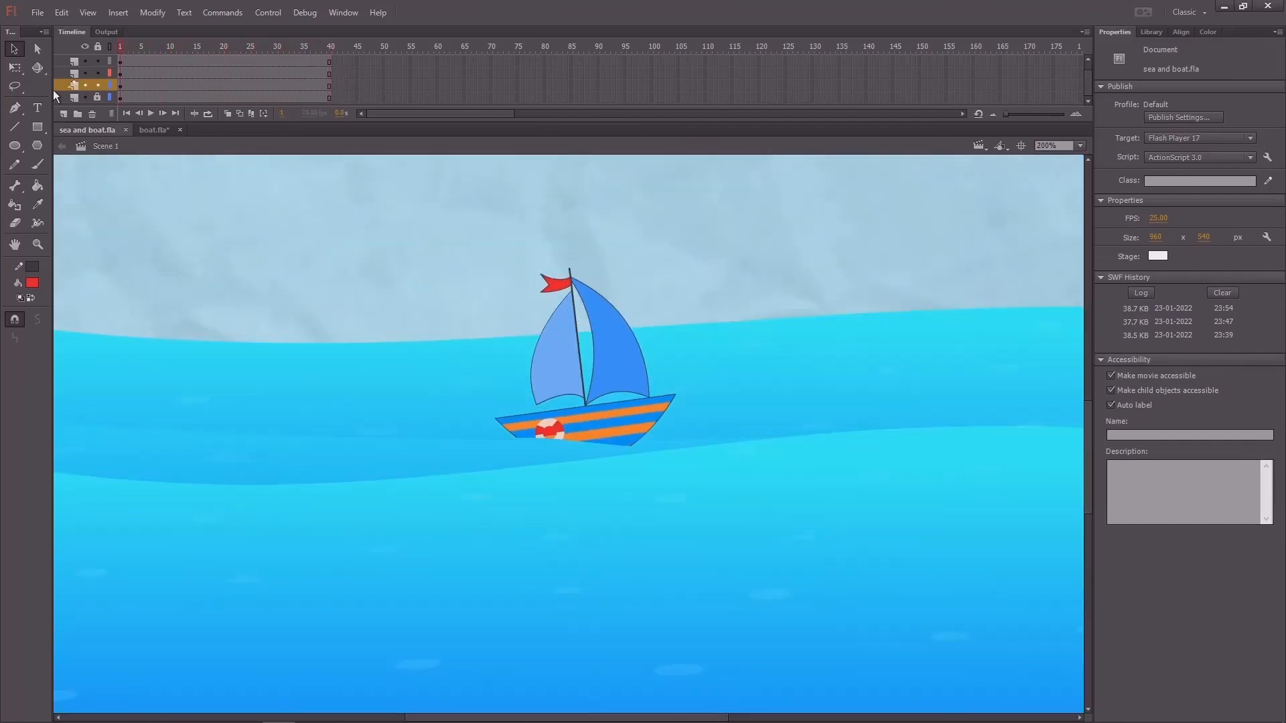
Test the movie, watch the looping sea and boat animation in a maximized preview window, and close the preview
{"action": "key", "text": "ctrl+Return"}
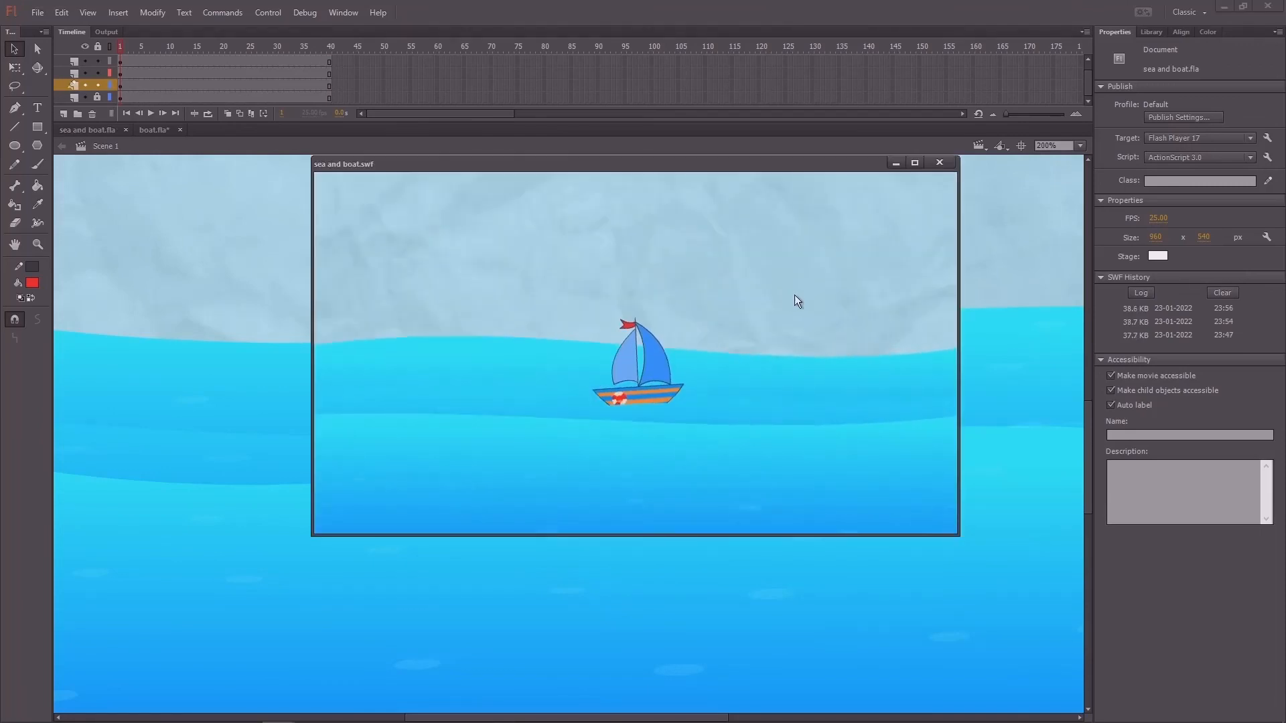
{"action": "left_click", "coordinate": [914, 163]}
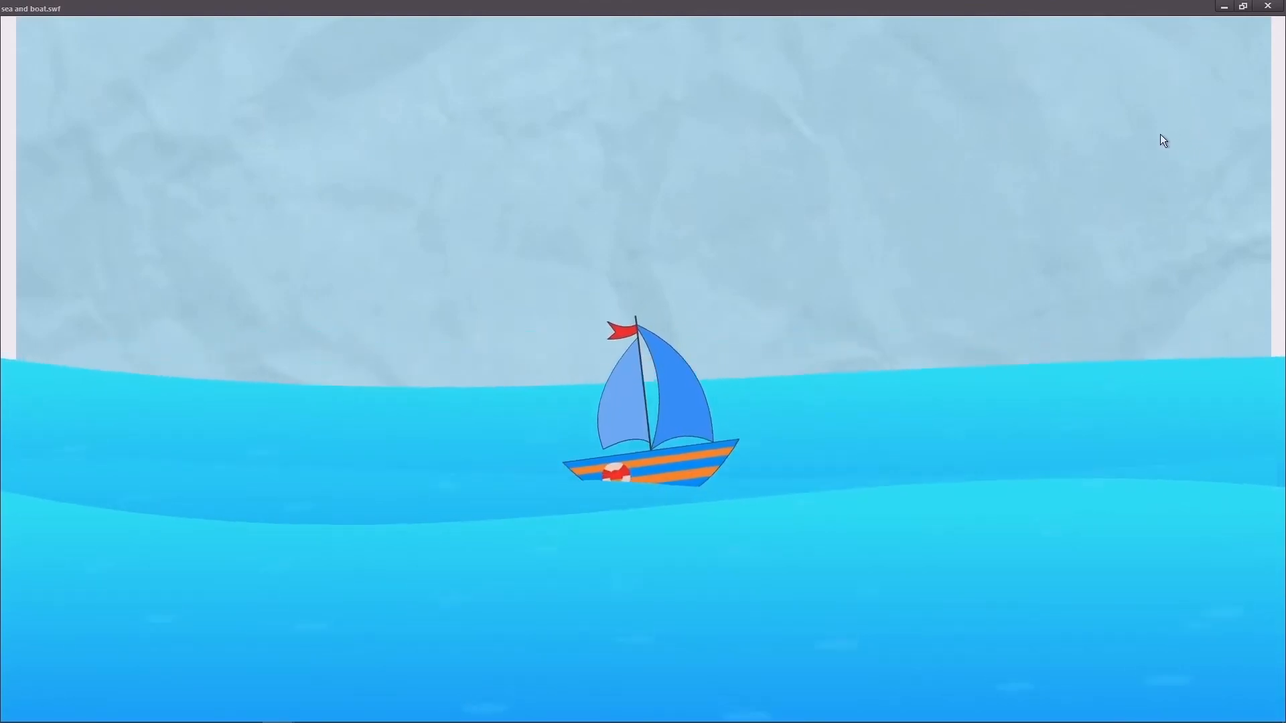
{"action": "left_click", "coordinate": [1268, 7]}
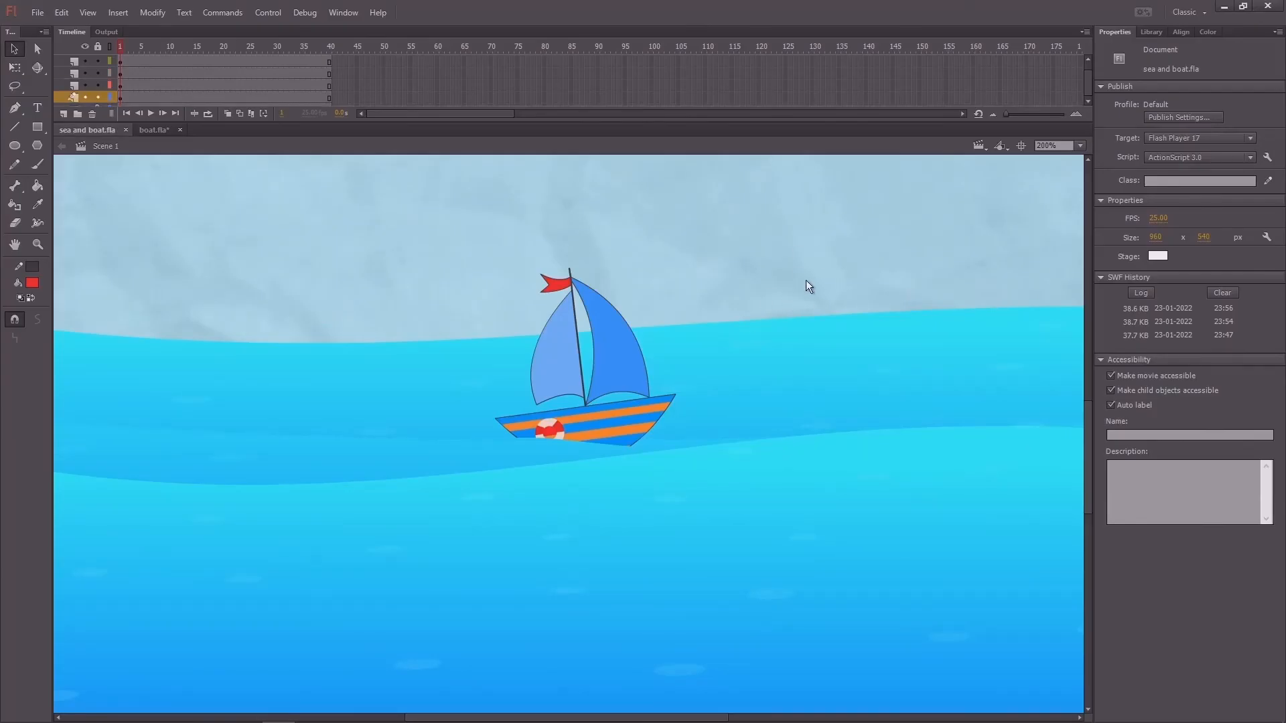